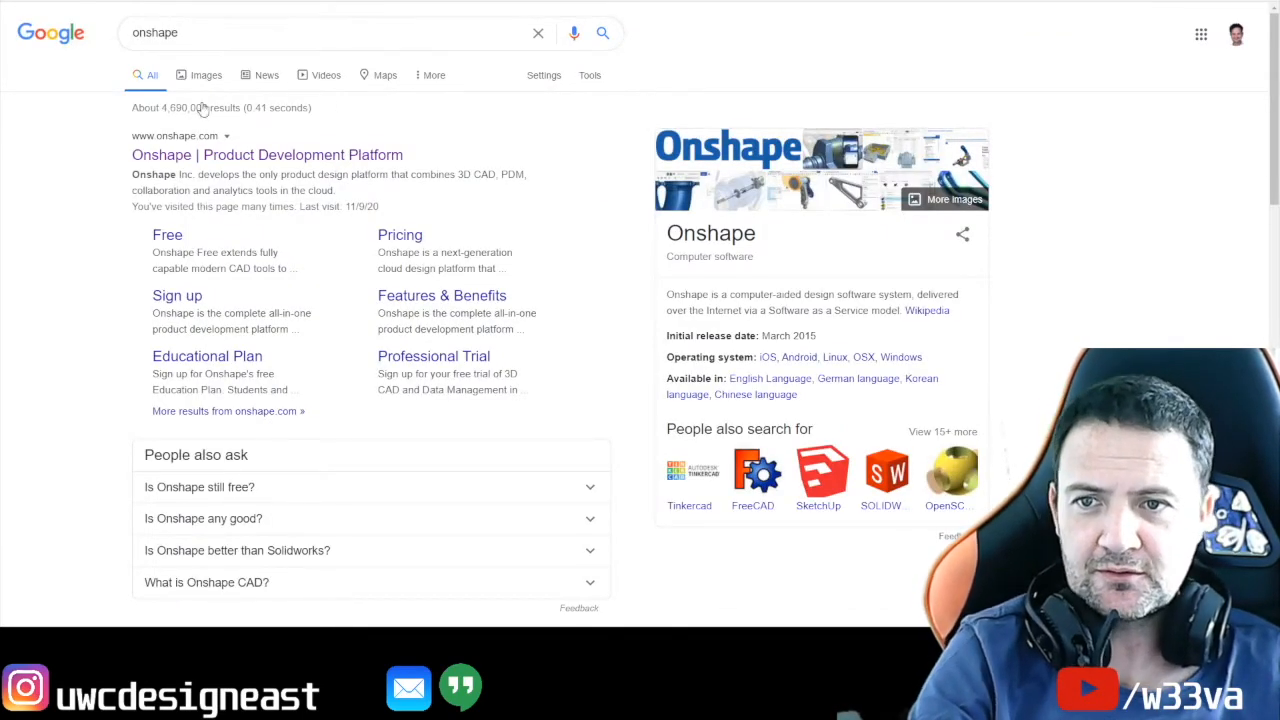
Open the Onshape site from the Google results and create a new document named "Letter Rack".
{"action": "left_click", "coordinate": [222, 157]}
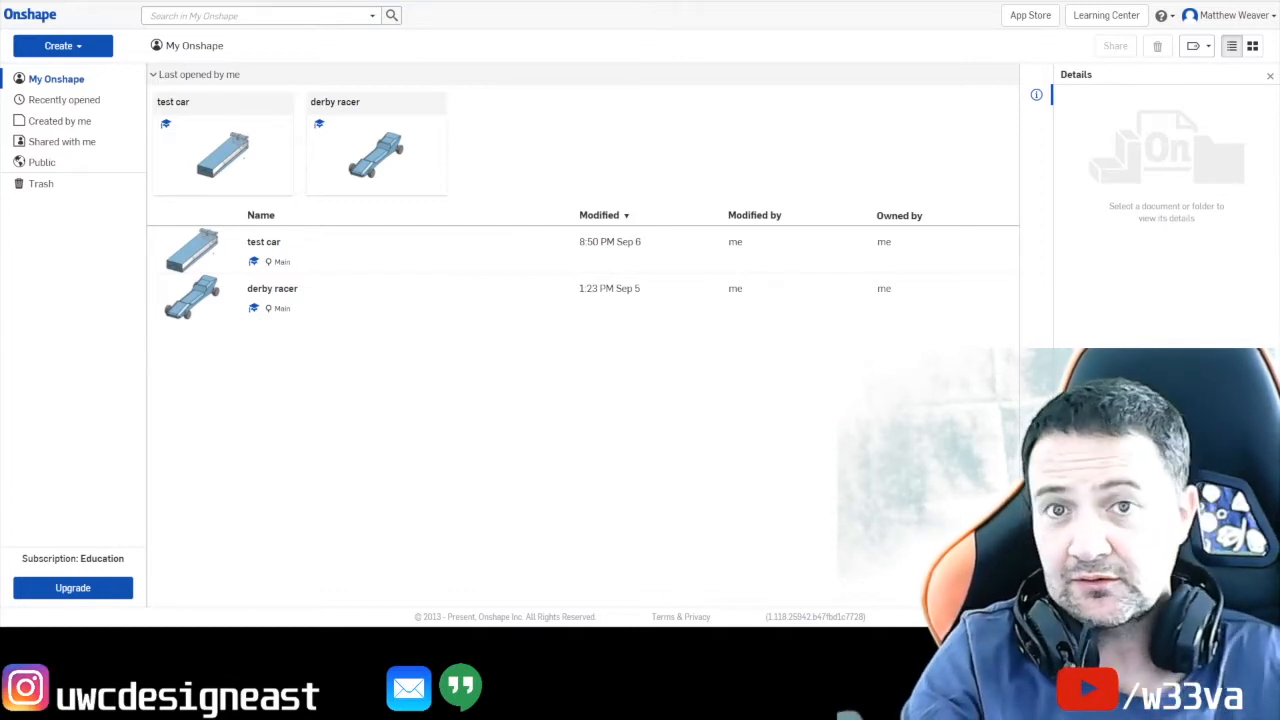
{"action": "left_click", "coordinate": [66, 50]}
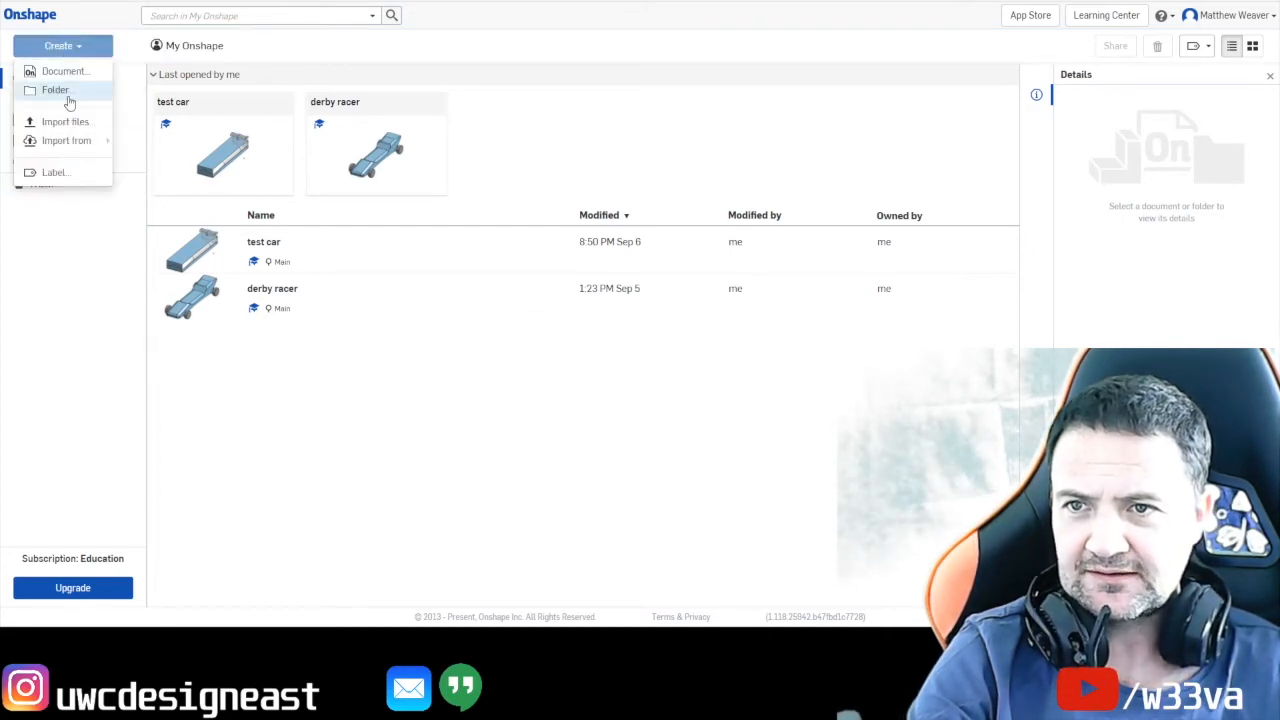
{"action": "left_click", "coordinate": [64, 72]}
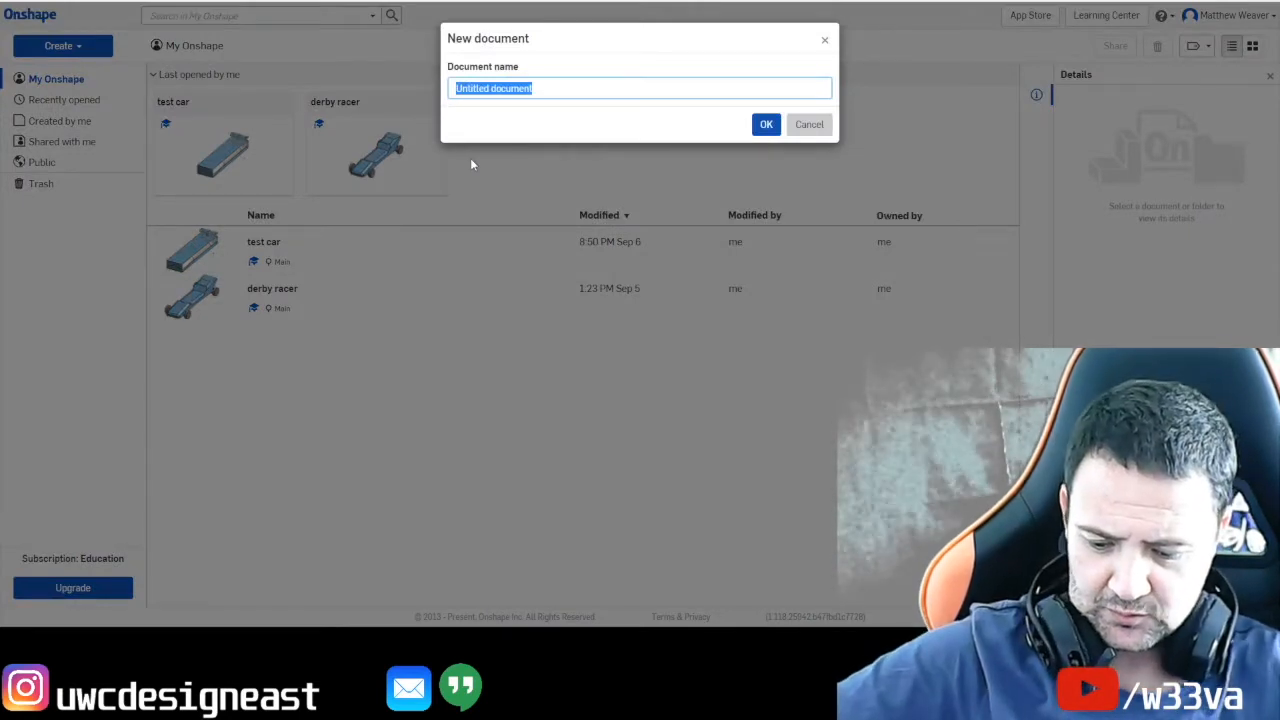
{"action": "type", "text": "Letter"}
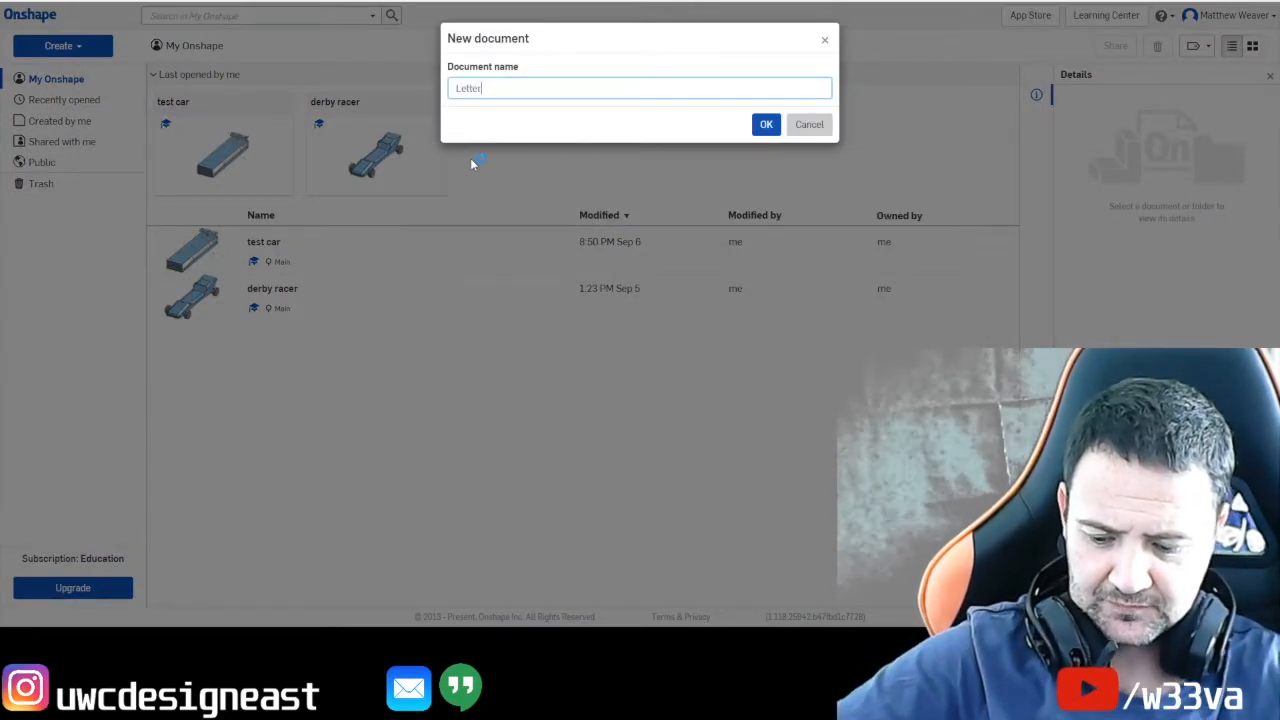
{"action": "type", "text": " Rack"}
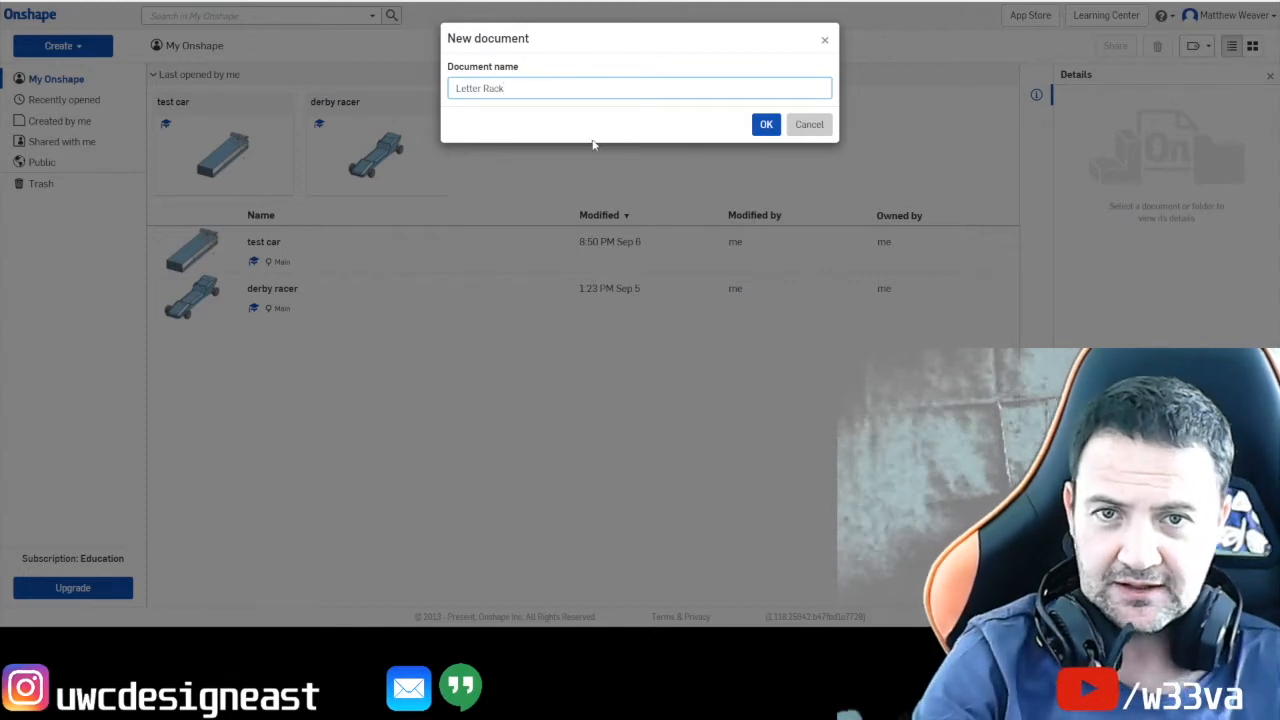
{"action": "left_click", "coordinate": [765, 125]}
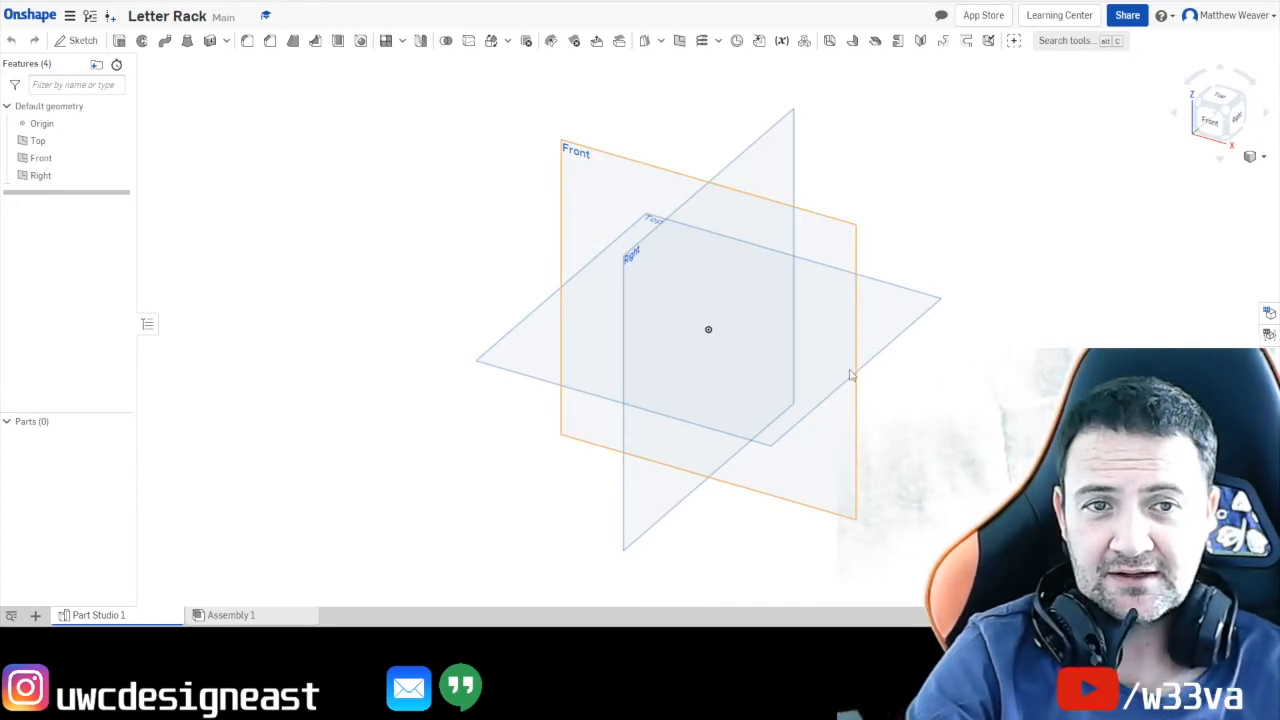
Set the workspace's default length unit to Millimeter.
{"action": "left_click", "coordinate": [70, 15]}
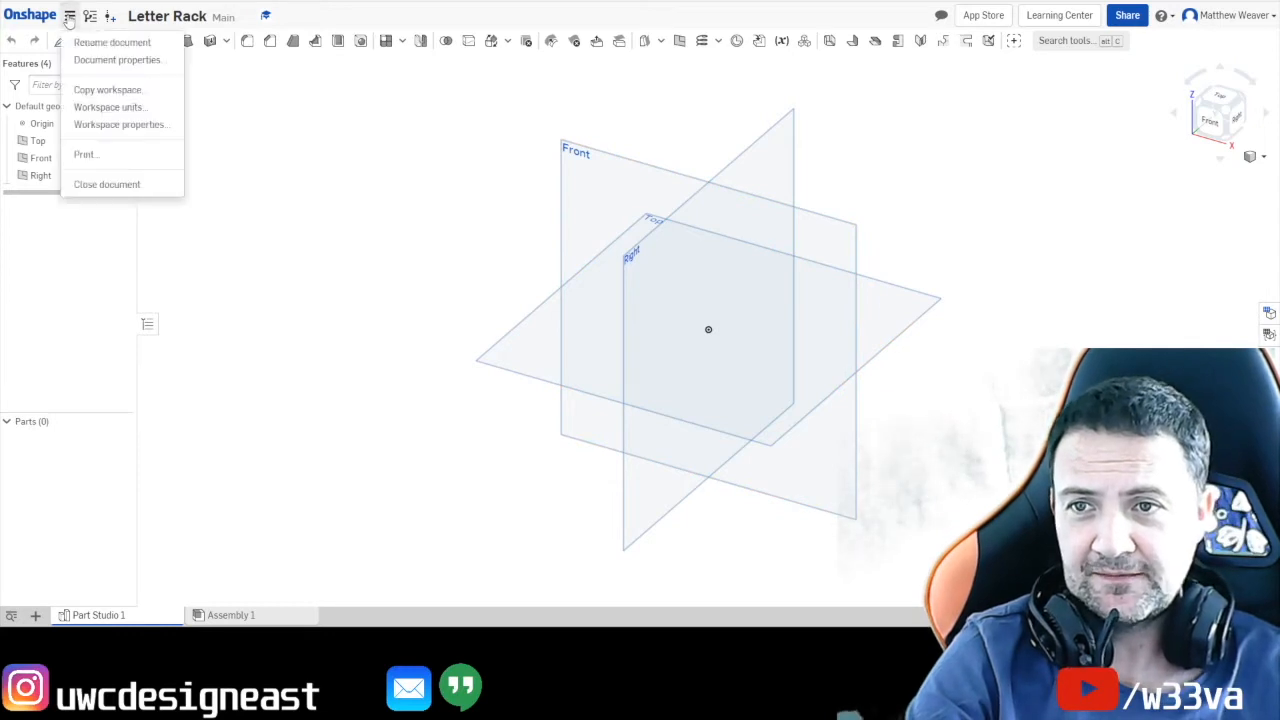
{"action": "left_click", "coordinate": [92, 108]}
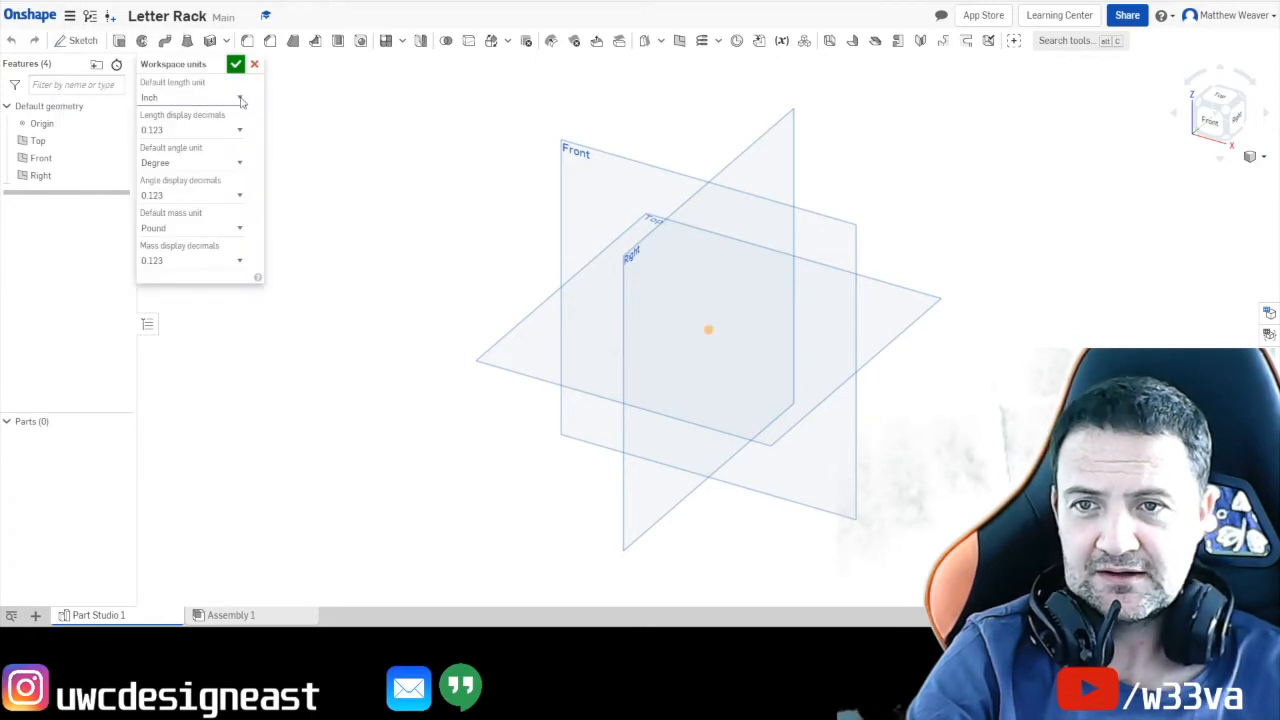
{"action": "left_click", "coordinate": [207, 162]}
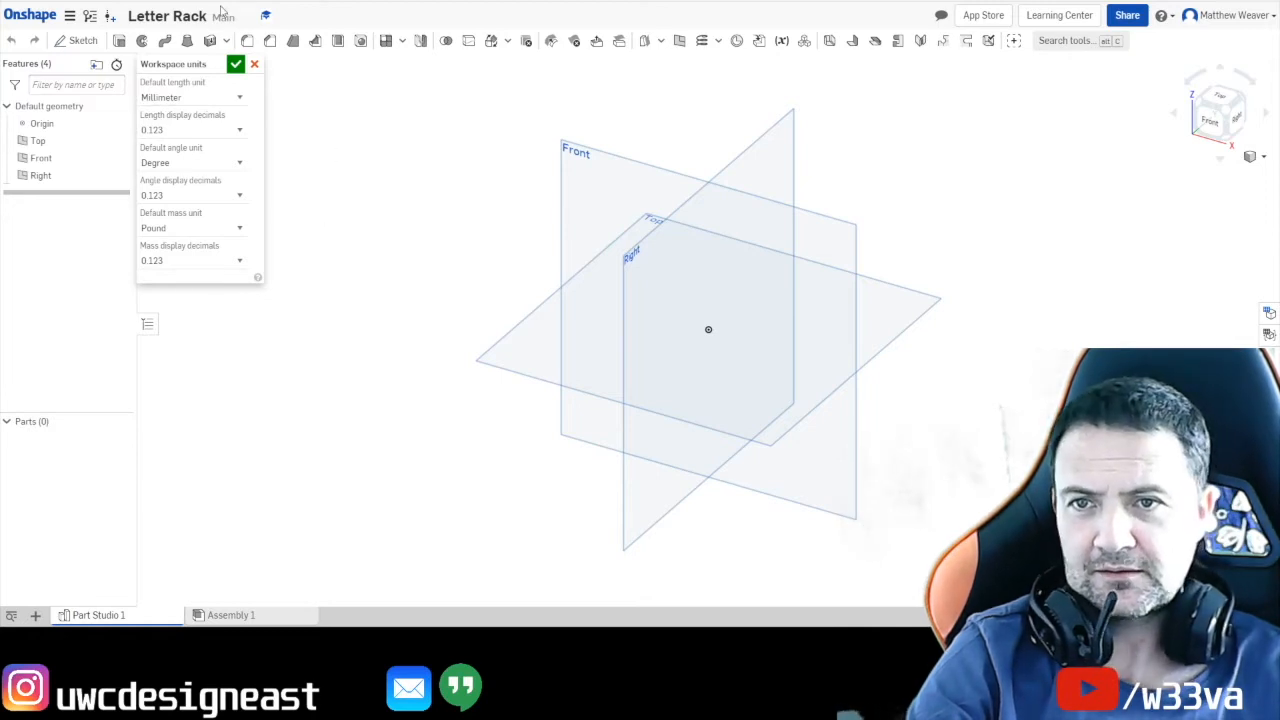
{"action": "left_click", "coordinate": [236, 64]}
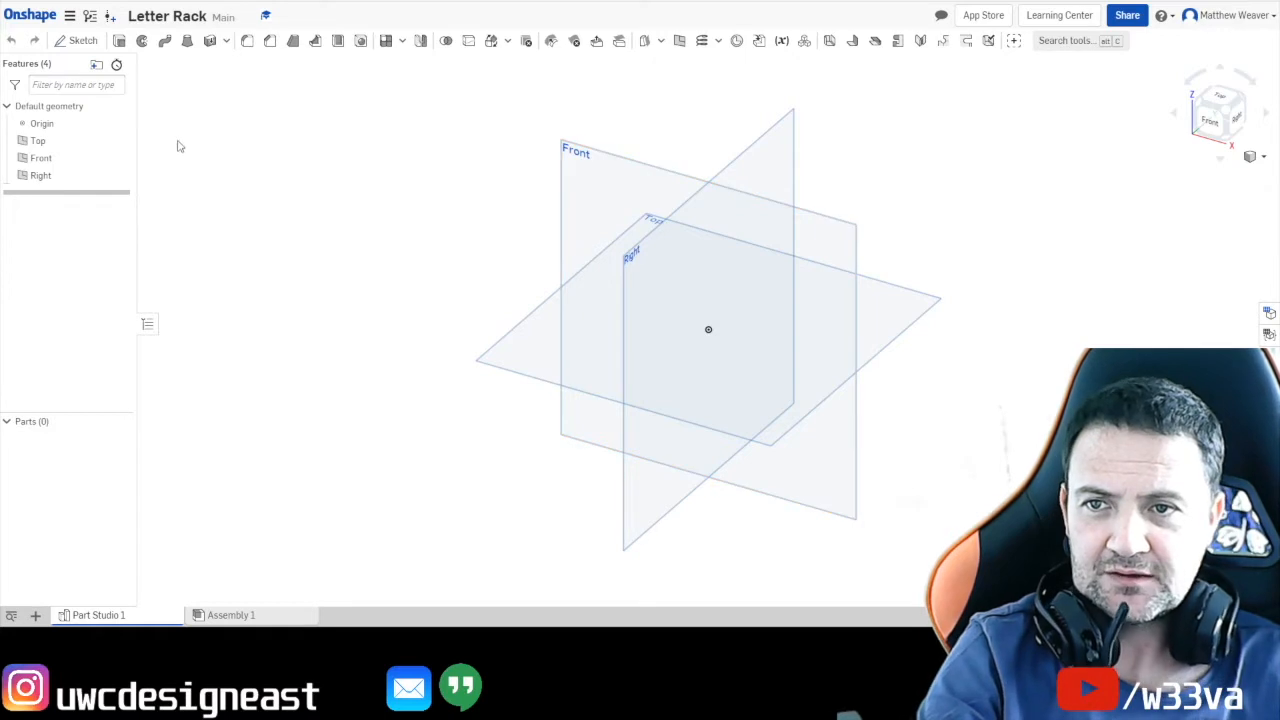
Start a new sketch on the Front plane and view it face-on.
{"action": "left_click", "coordinate": [67, 48]}
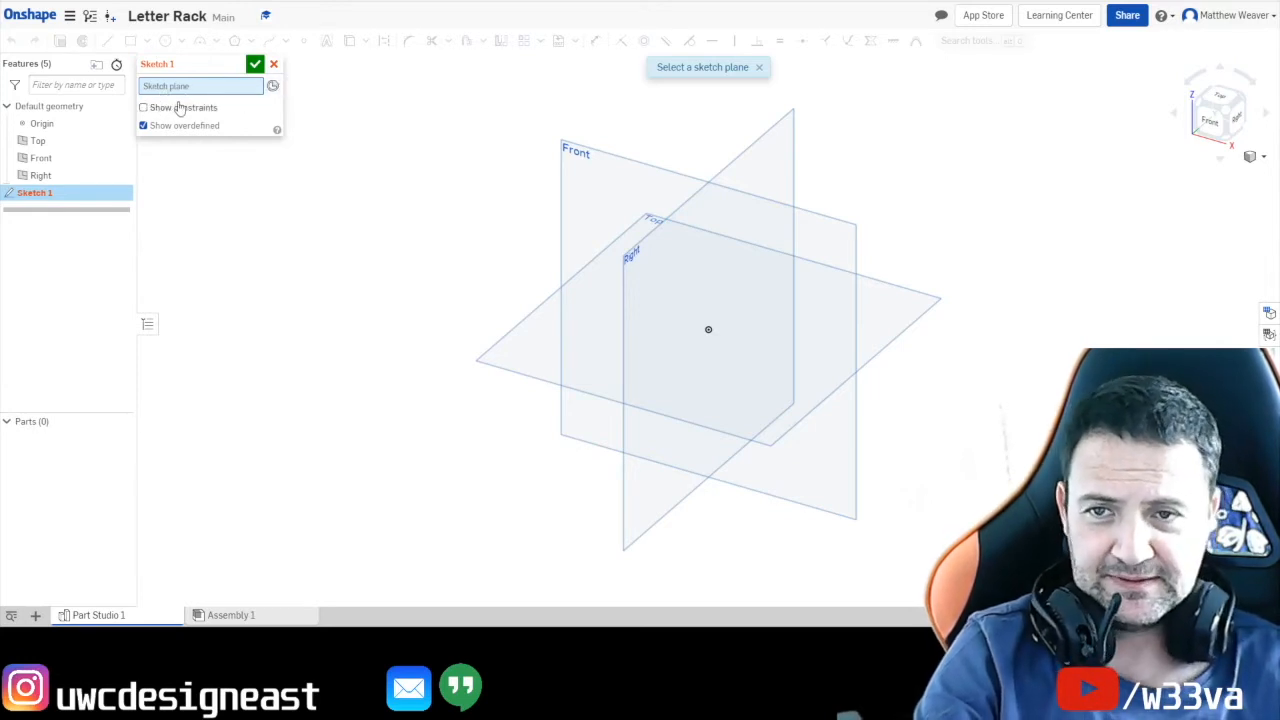
{"action": "left_click", "coordinate": [658, 173]}
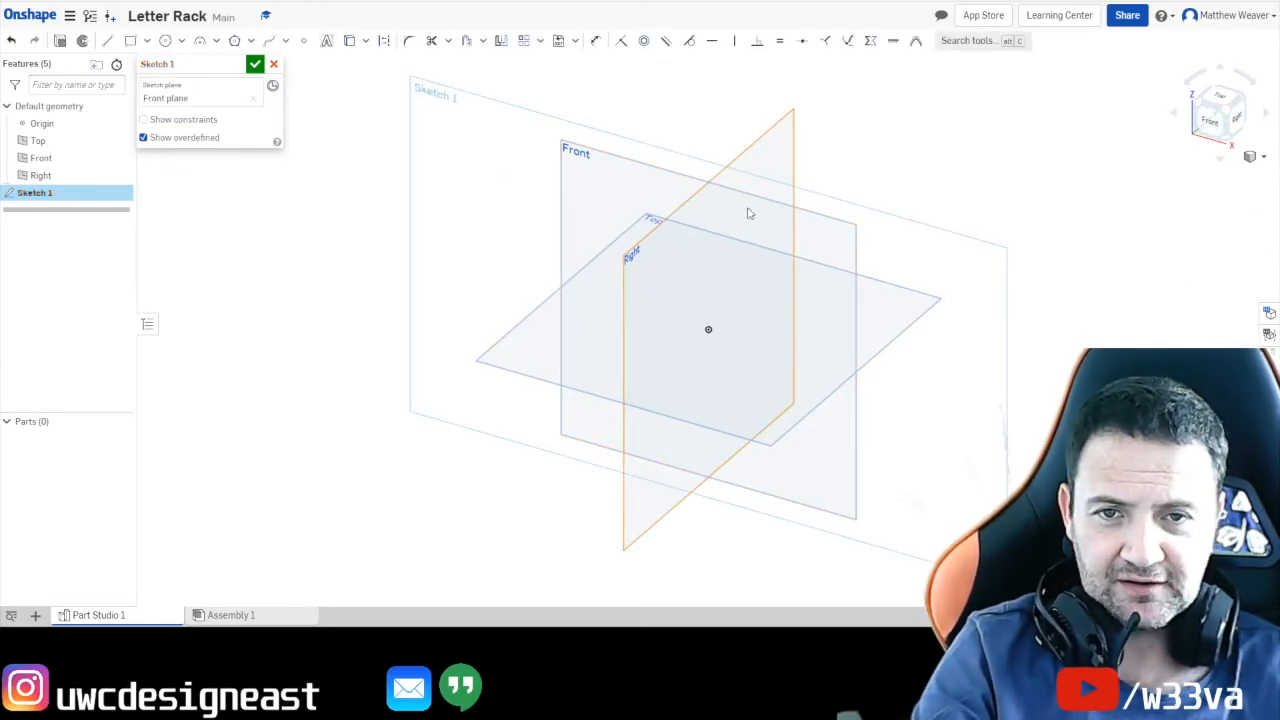
{"action": "left_click", "coordinate": [1212, 122]}
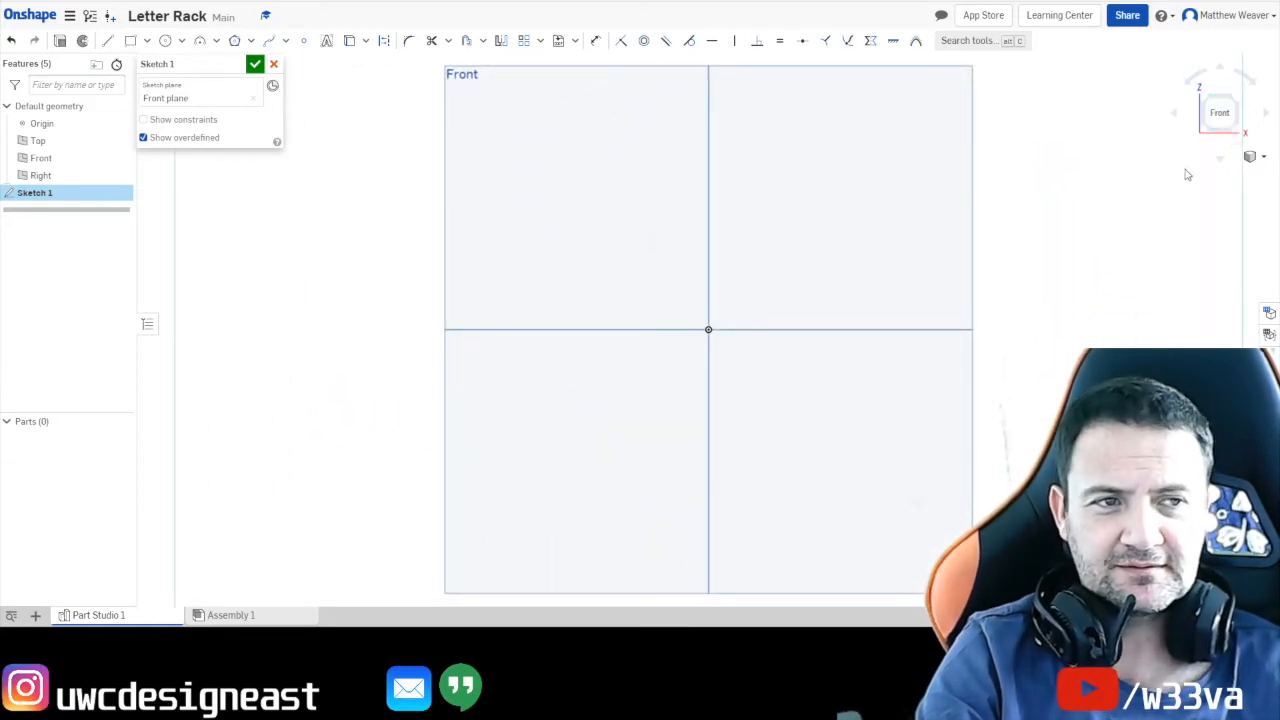
Examine the reference planes and the sketch plane from several rotated and isometric orientations, finishing in the front view.
{"action": "left_click", "coordinate": [1238, 103]}
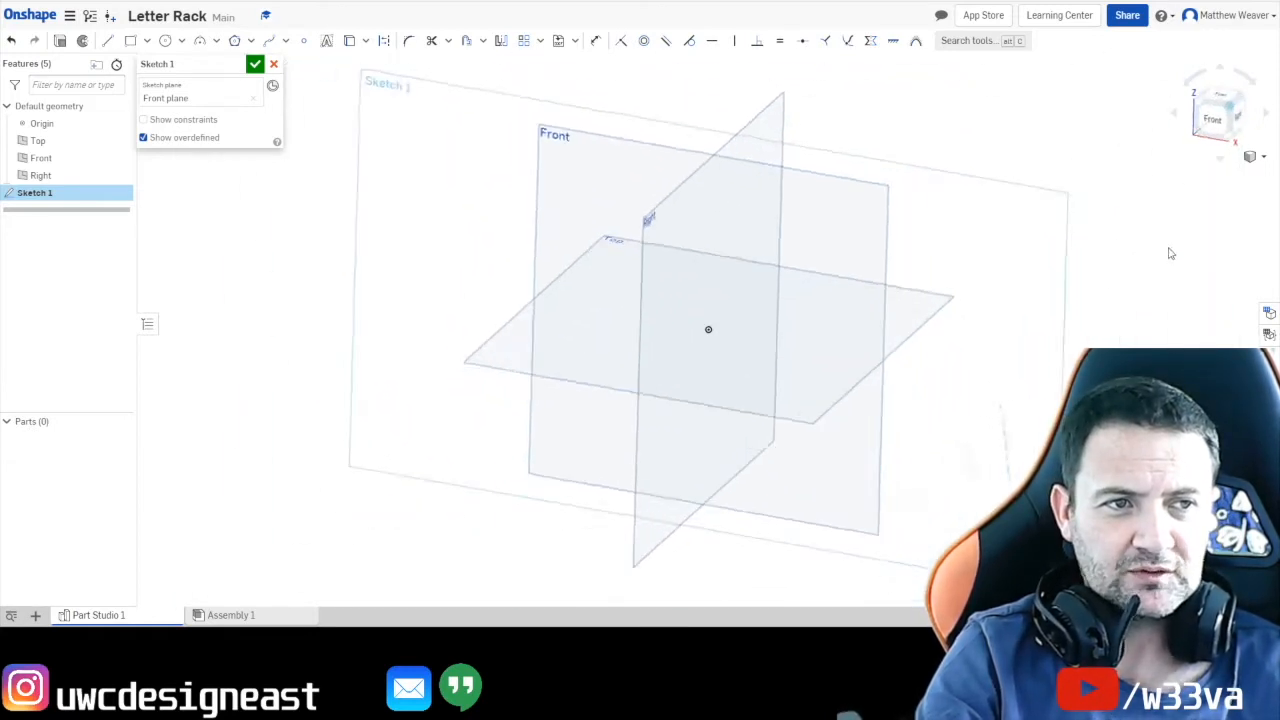
{"action": "left_click", "coordinate": [1218, 122]}
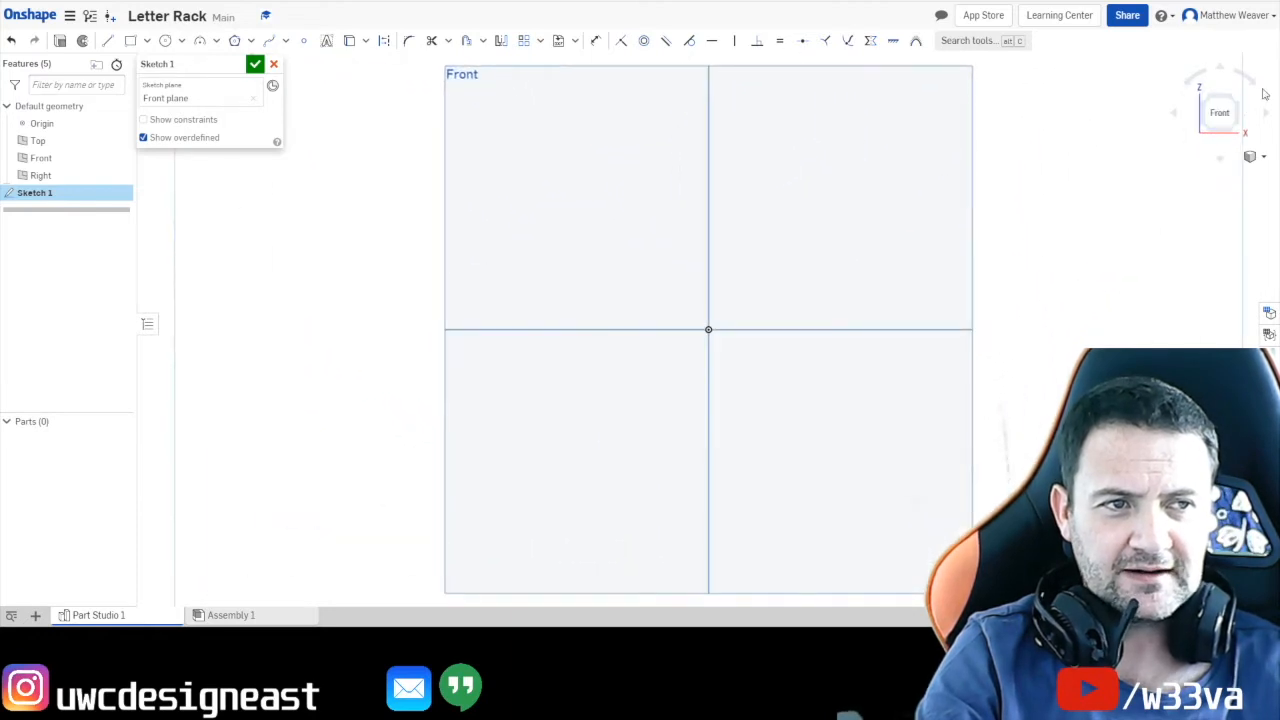
{"action": "left_click", "coordinate": [1240, 104]}
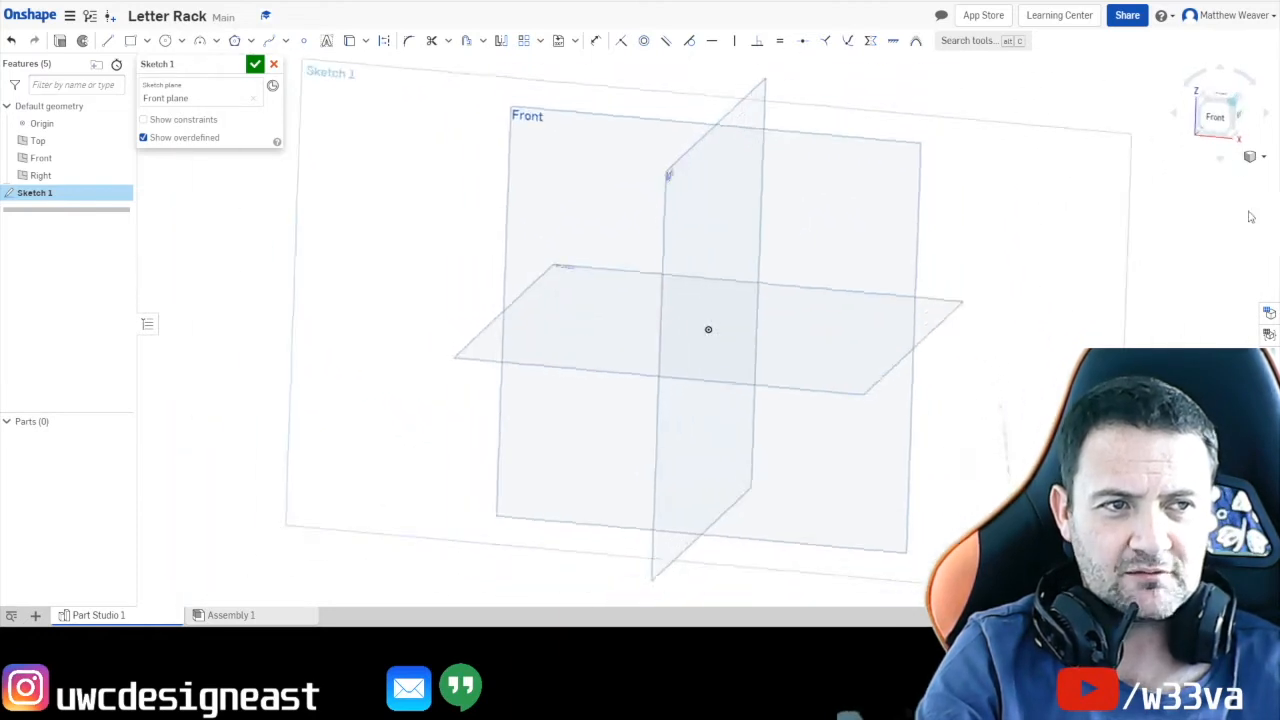
{"action": "left_click", "coordinate": [1272, 117]}
{"action": "left_click", "coordinate": [1272, 117]}
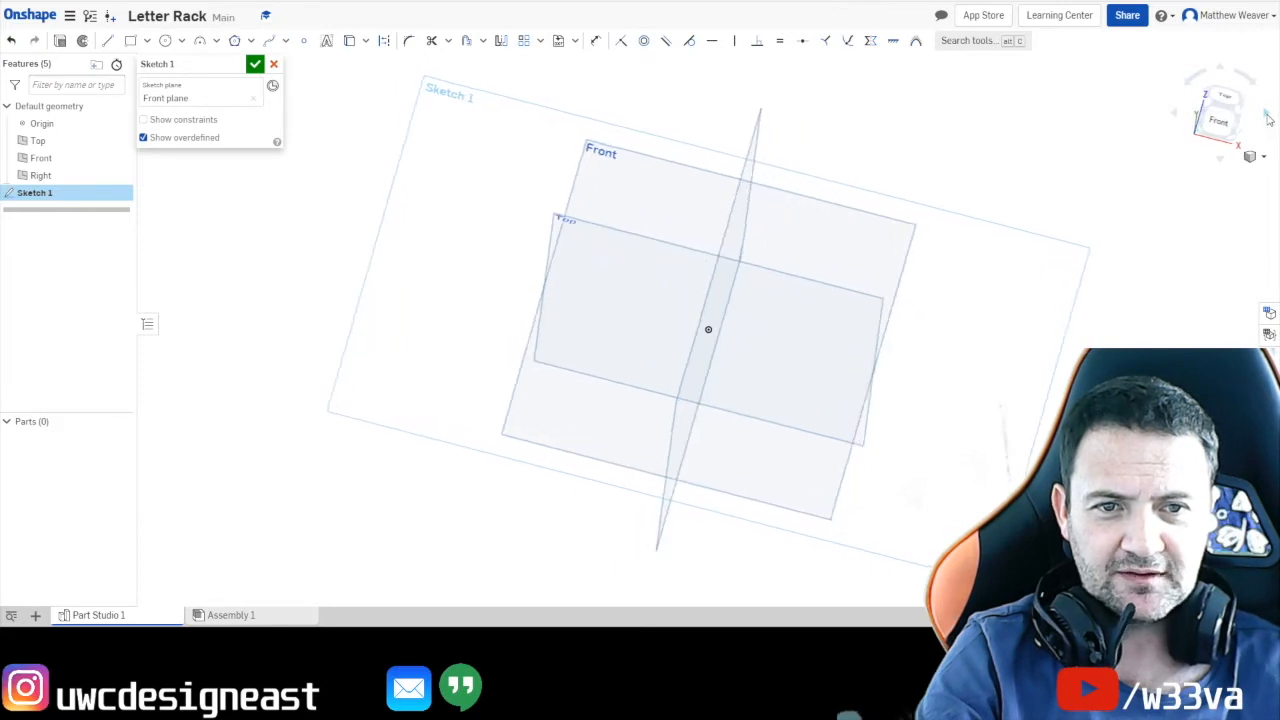
{"action": "left_click", "coordinate": [1176, 118]}
{"action": "left_click", "coordinate": [1174, 115]}
{"action": "left_click", "coordinate": [1174, 115]}
{"action": "left_click", "coordinate": [1174, 115]}
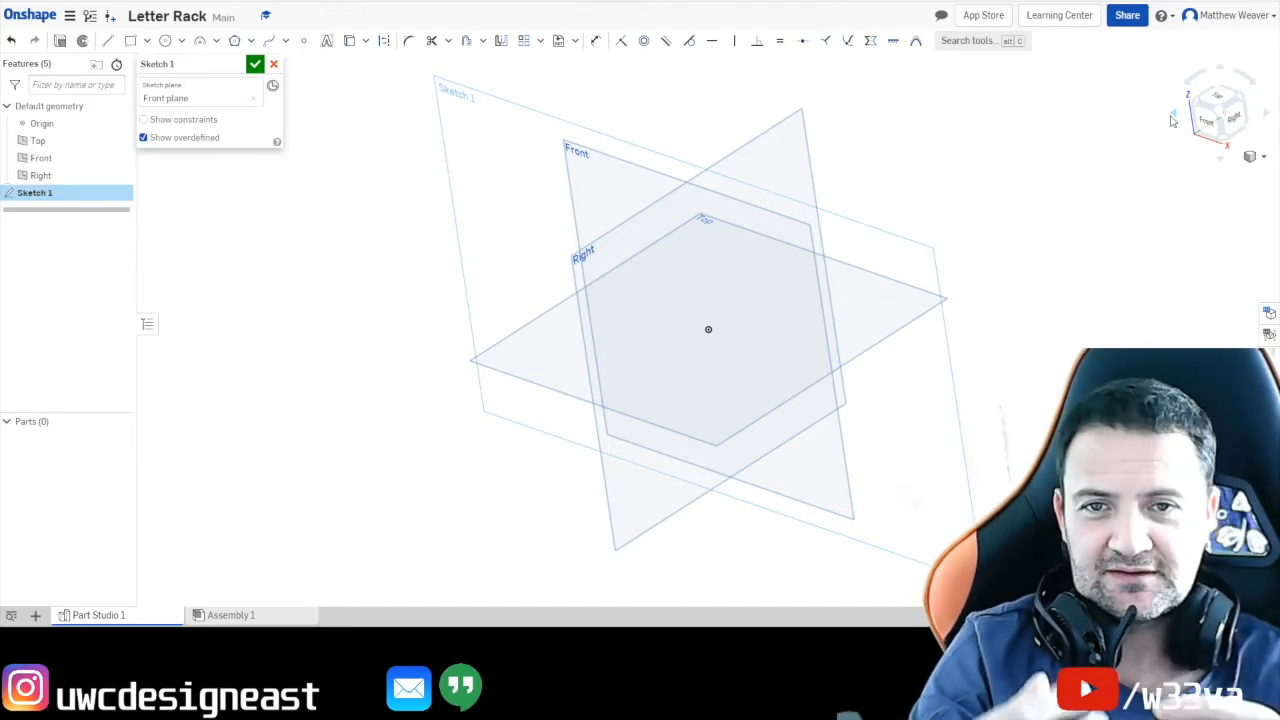
{"action": "left_click", "coordinate": [1268, 118]}
{"action": "left_click", "coordinate": [1173, 118]}
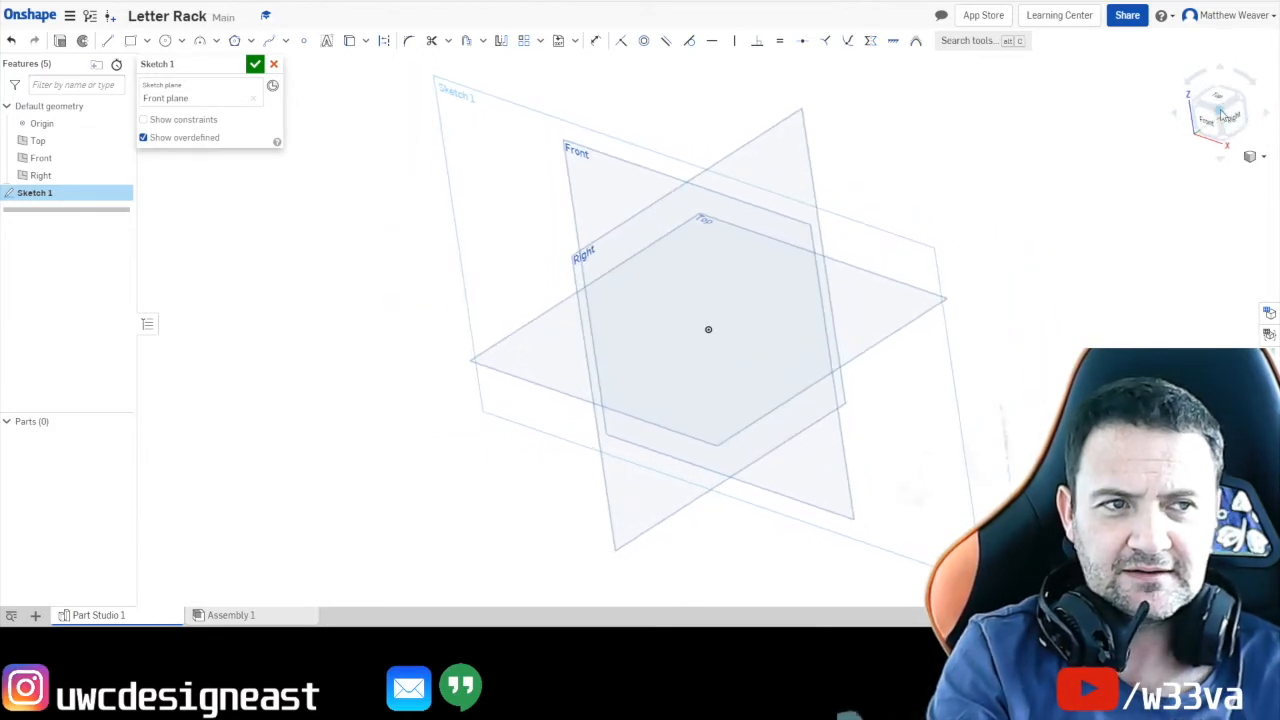
{"action": "left_click", "coordinate": [1220, 115]}
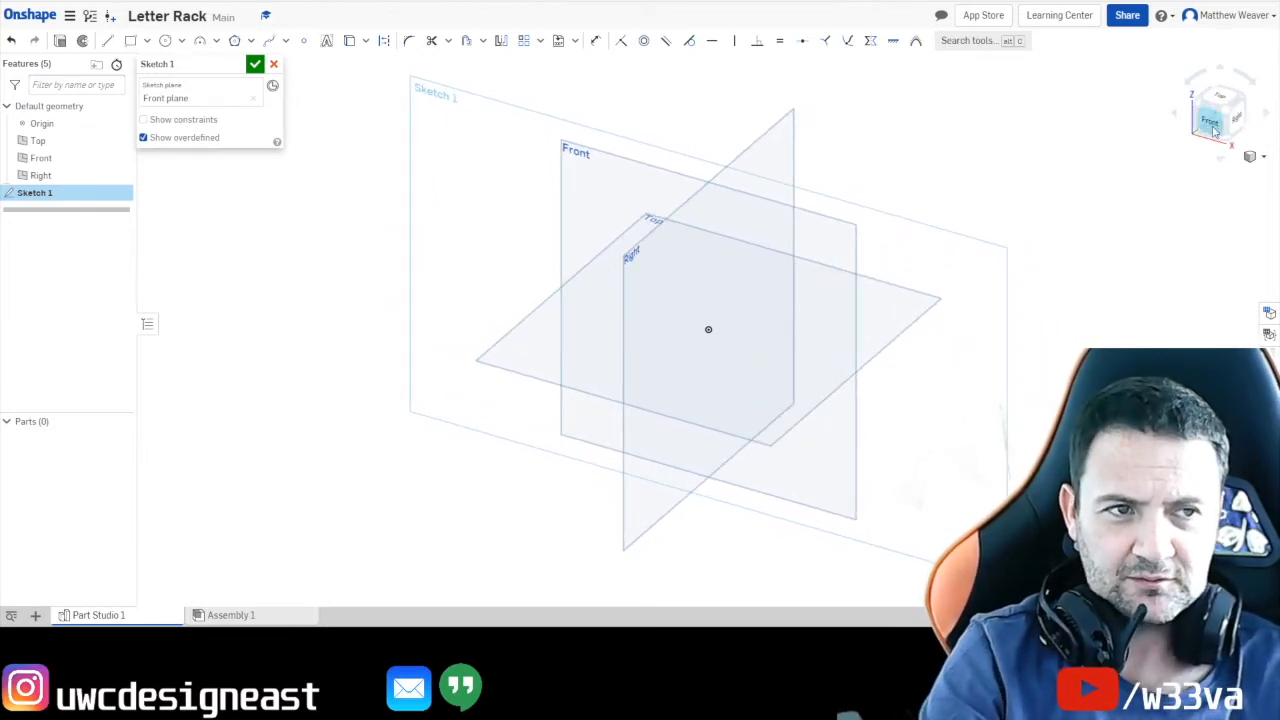
{"action": "left_click", "coordinate": [1211, 122]}
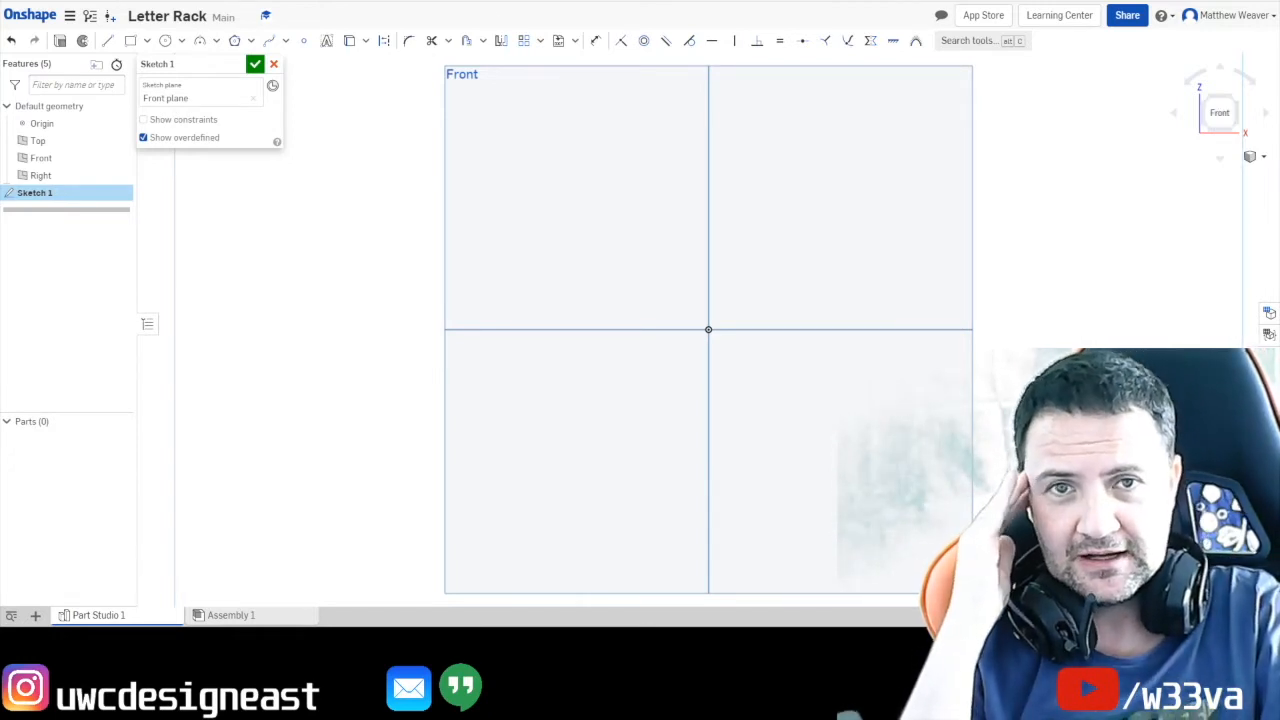
Search Google for "a4 size in cm" in a new browser tab and return to the Letter Rack sketch.
{"action": "key", "text": "ctrl+t"}
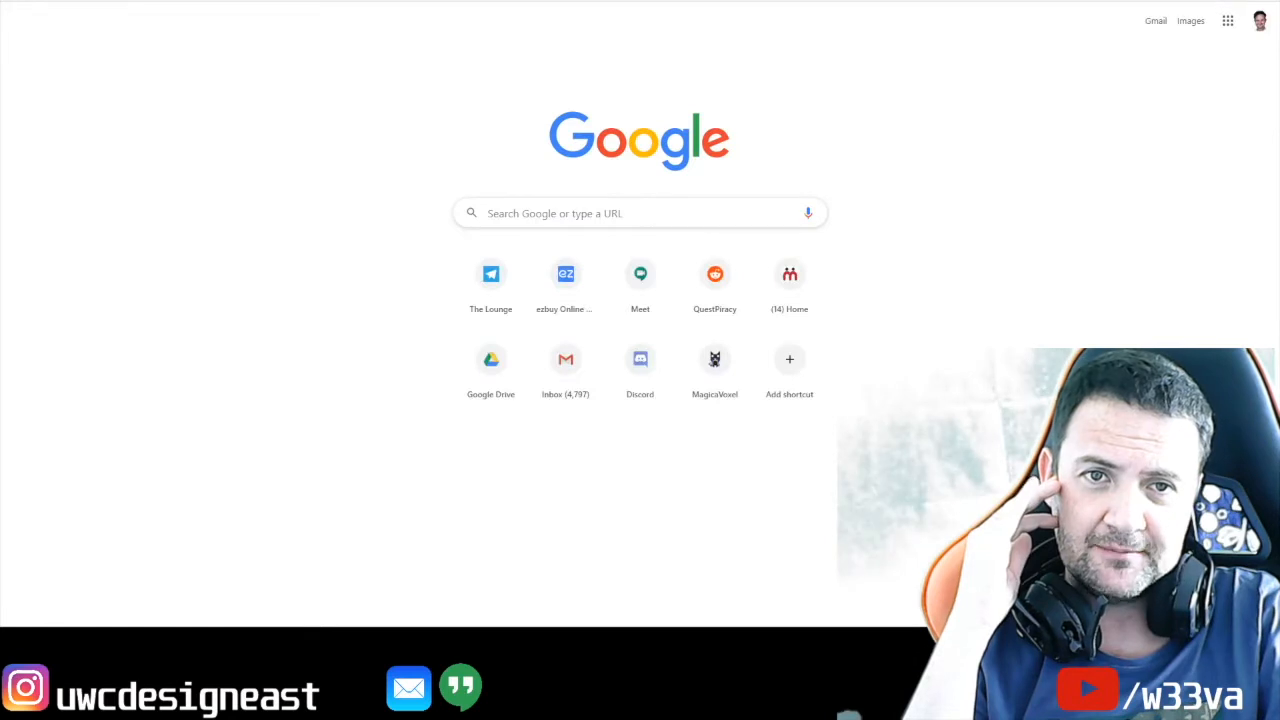
{"action": "left_click", "coordinate": [544, 208]}
{"action": "key", "text": "Down"}
{"action": "key", "text": "Return"}
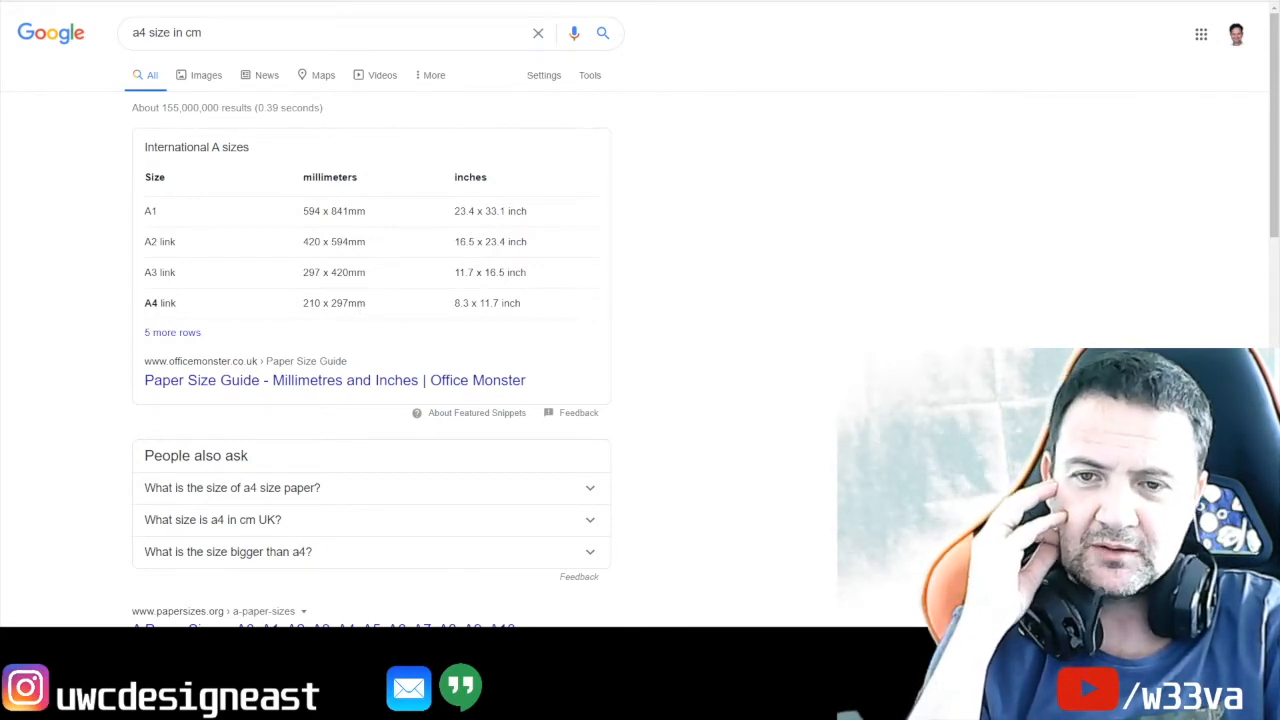
{"action": "left_click", "coordinate": [170, 1]}
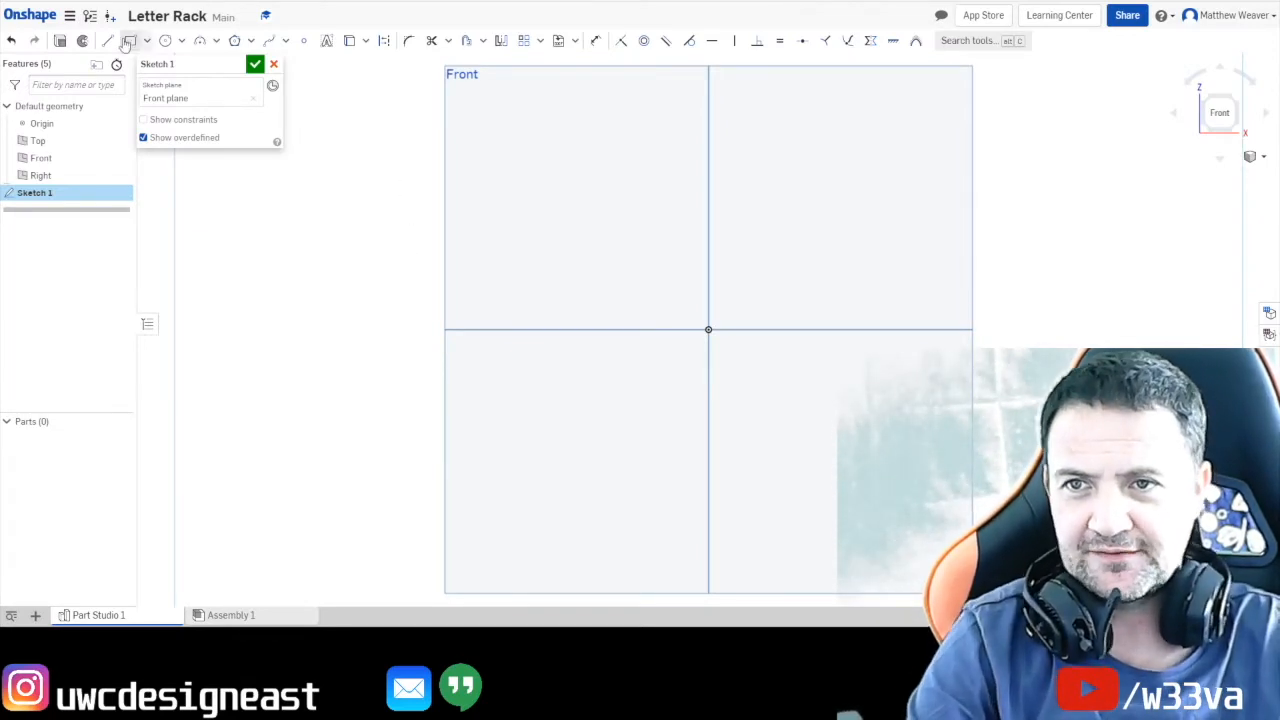
Draw a corner rectangle from the origin, about 94 mm wide and 31 mm high, extending up and to the right.
{"action": "left_click", "coordinate": [131, 41]}
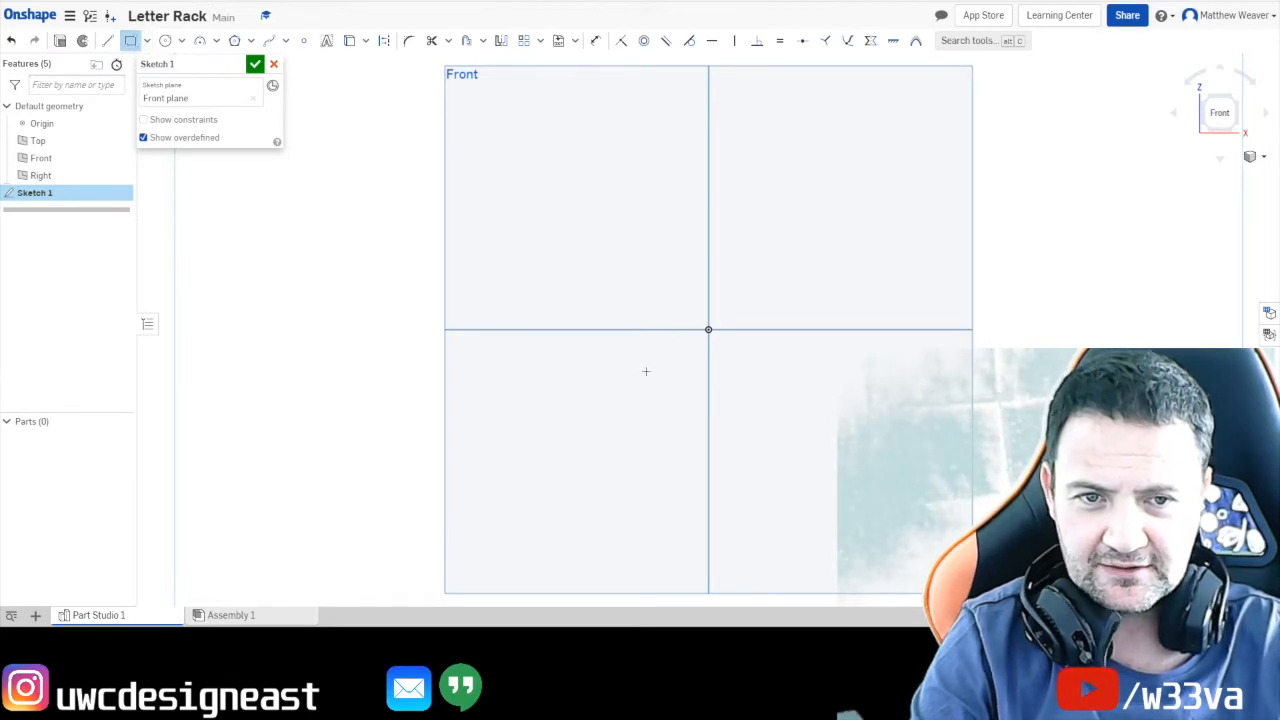
{"action": "left_click", "coordinate": [709, 330]}
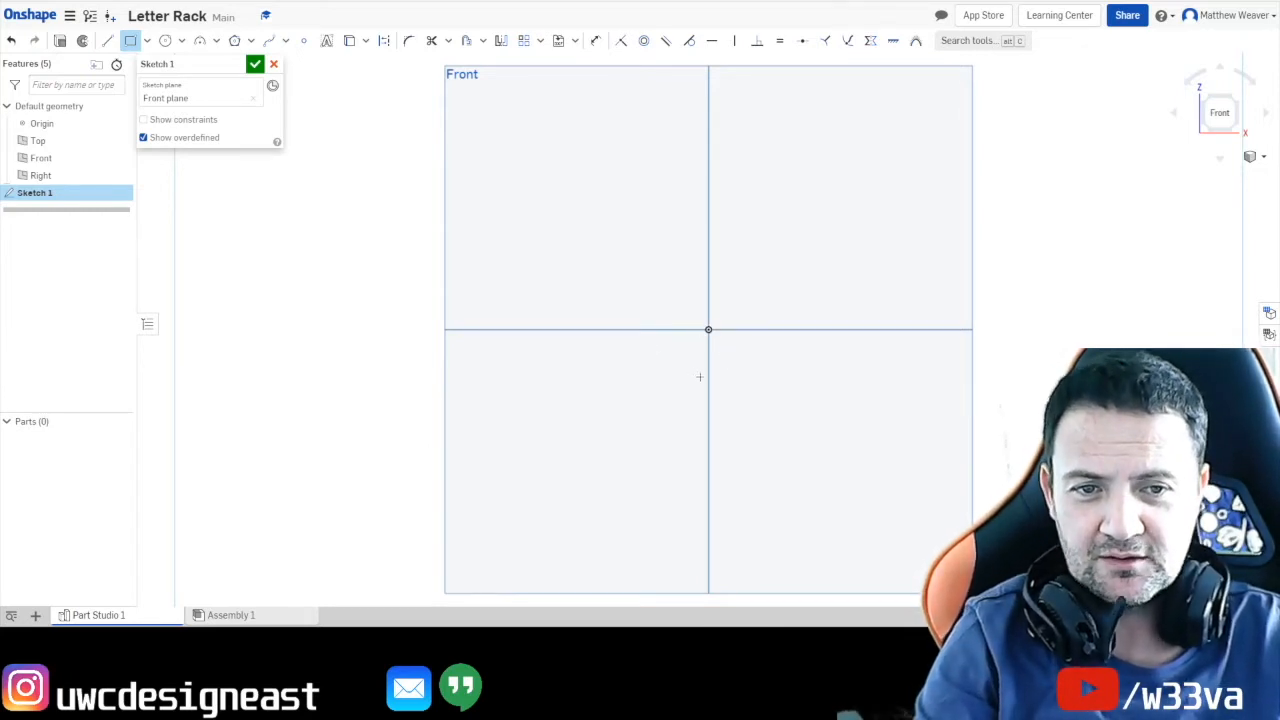
{"action": "left_click", "coordinate": [709, 328]}
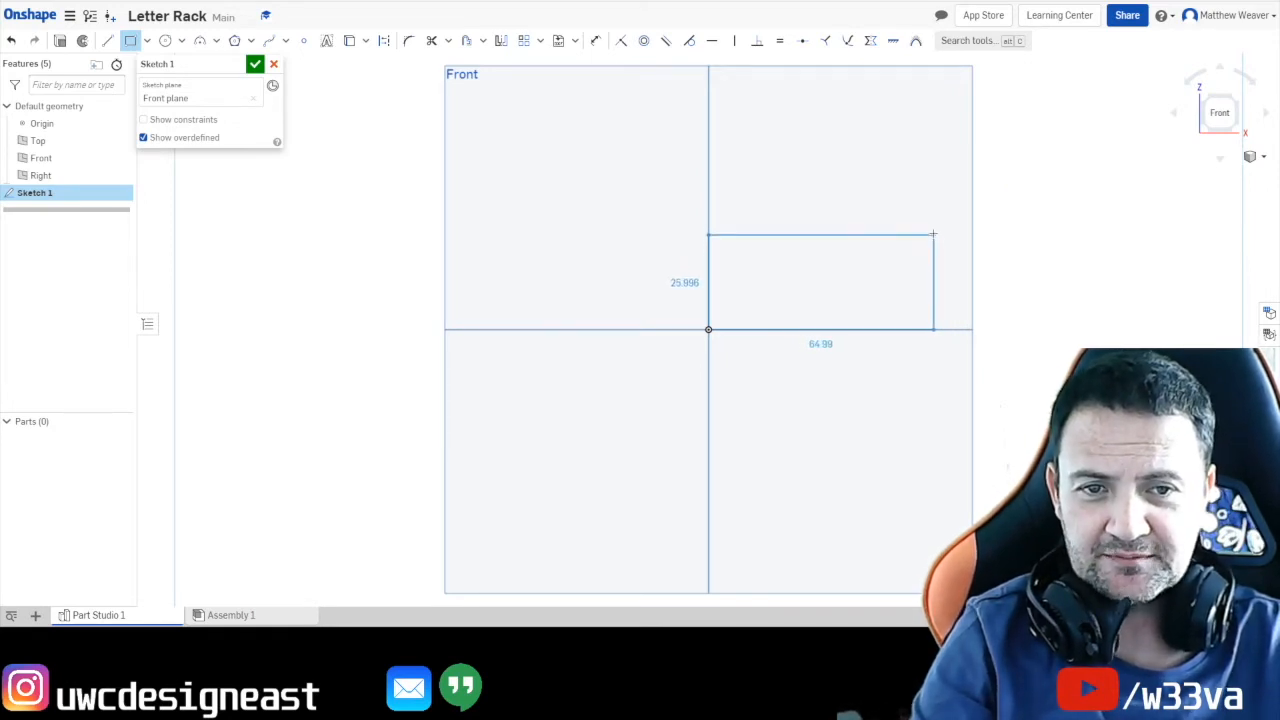
{"action": "left_click", "coordinate": [1034, 221]}
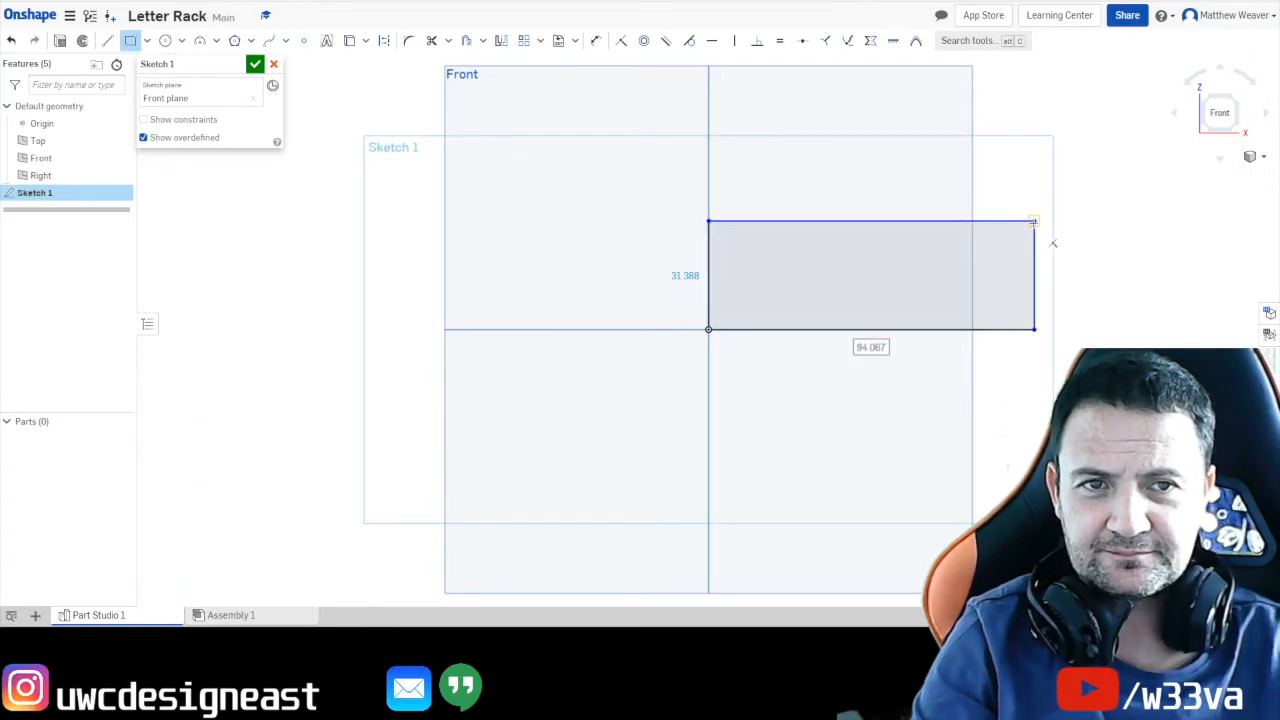
Dimension the rectangle's left edge and set its height to 40 mm.
{"action": "left_click", "coordinate": [596, 42]}
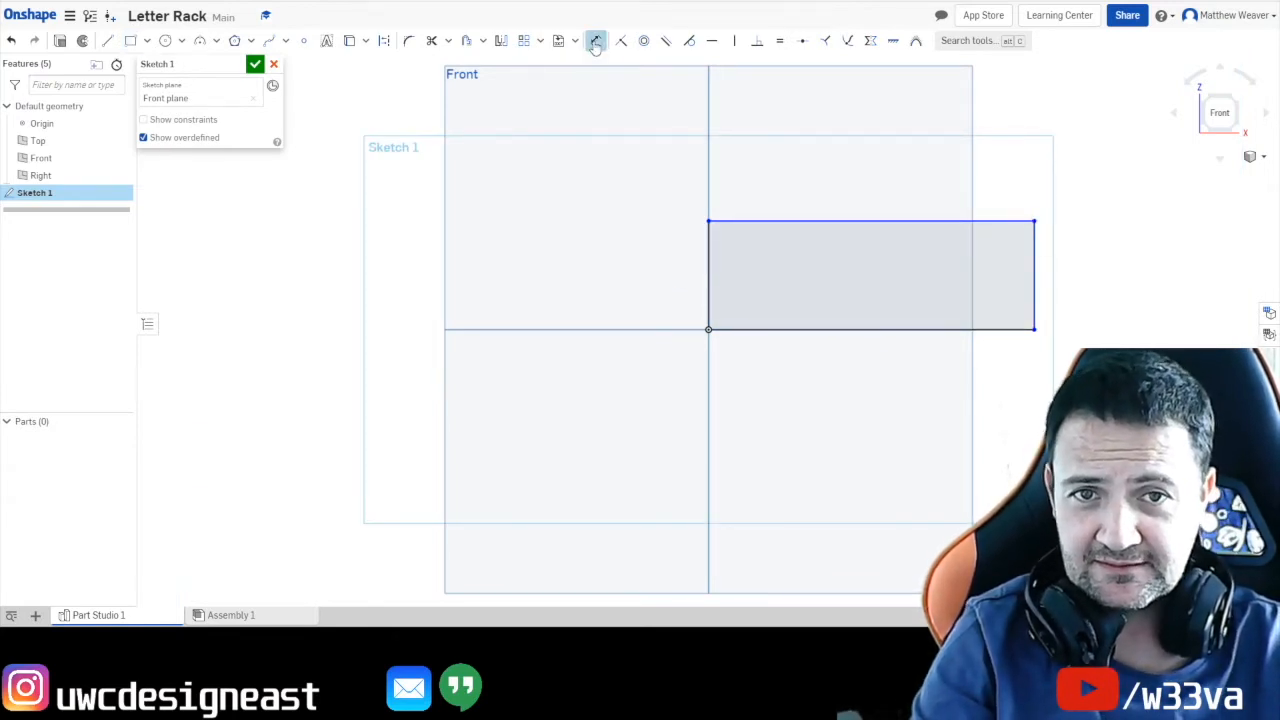
{"action": "left_click", "coordinate": [708, 298]}
{"action": "left_click", "coordinate": [625, 320]}
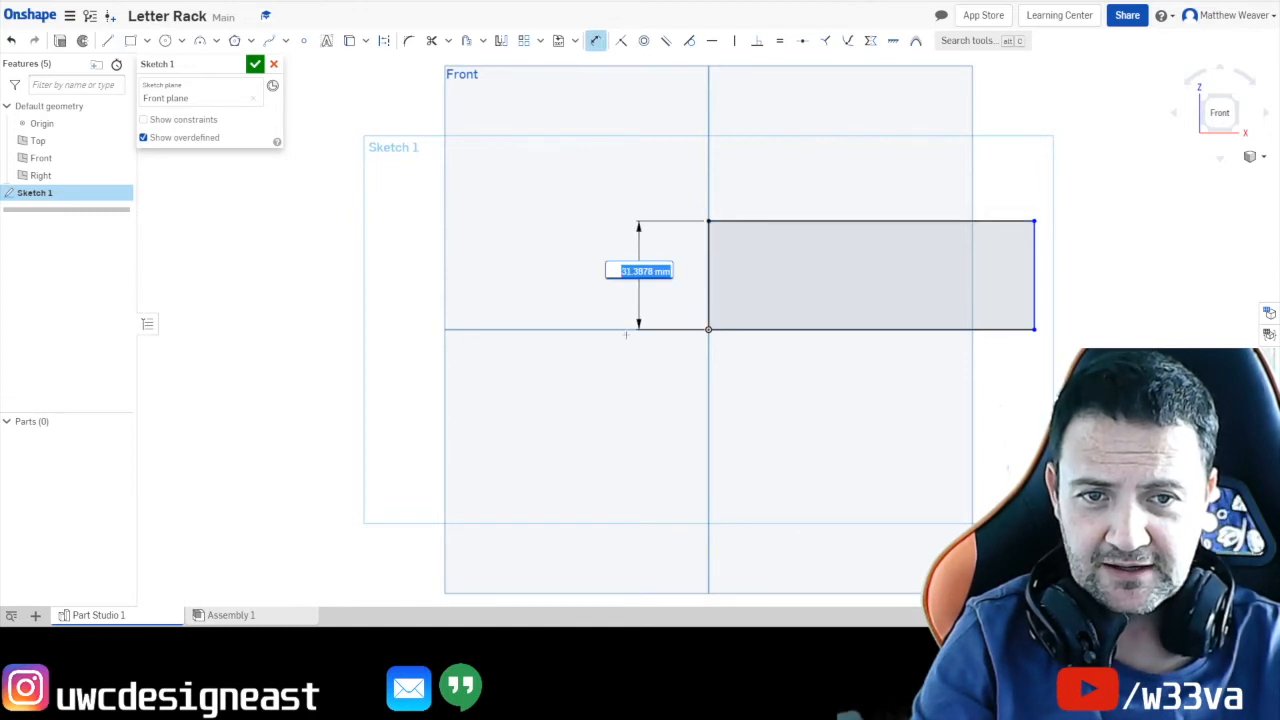
{"action": "type", "text": "40"}
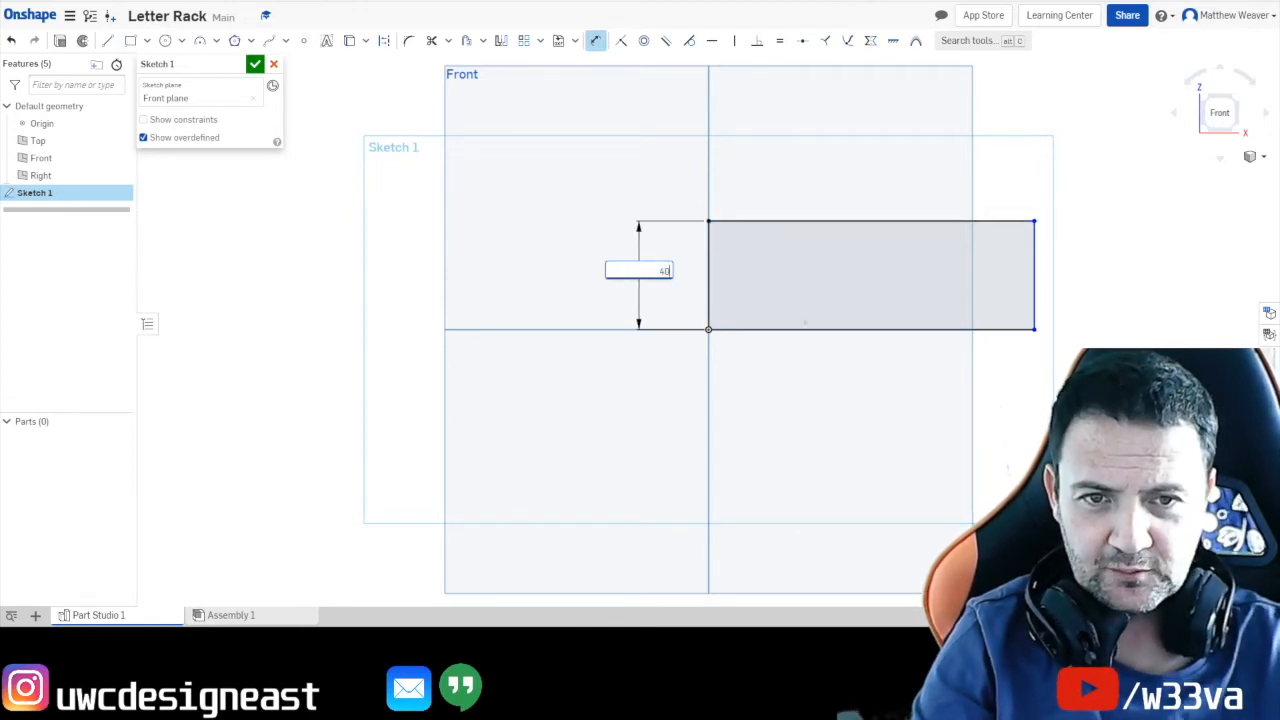
{"action": "key", "text": "Return"}
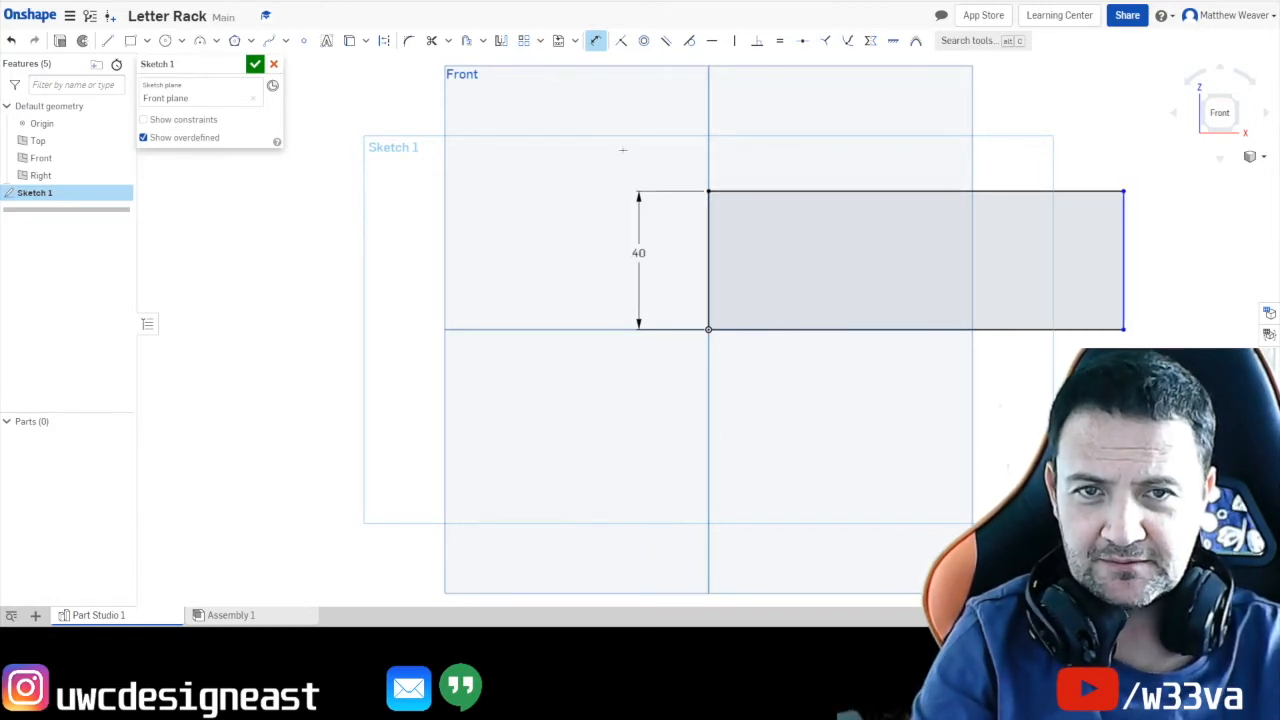
Dimension the rectangle's bottom edge and set its width to 210 mm.
{"action": "left_click", "coordinate": [873, 330]}
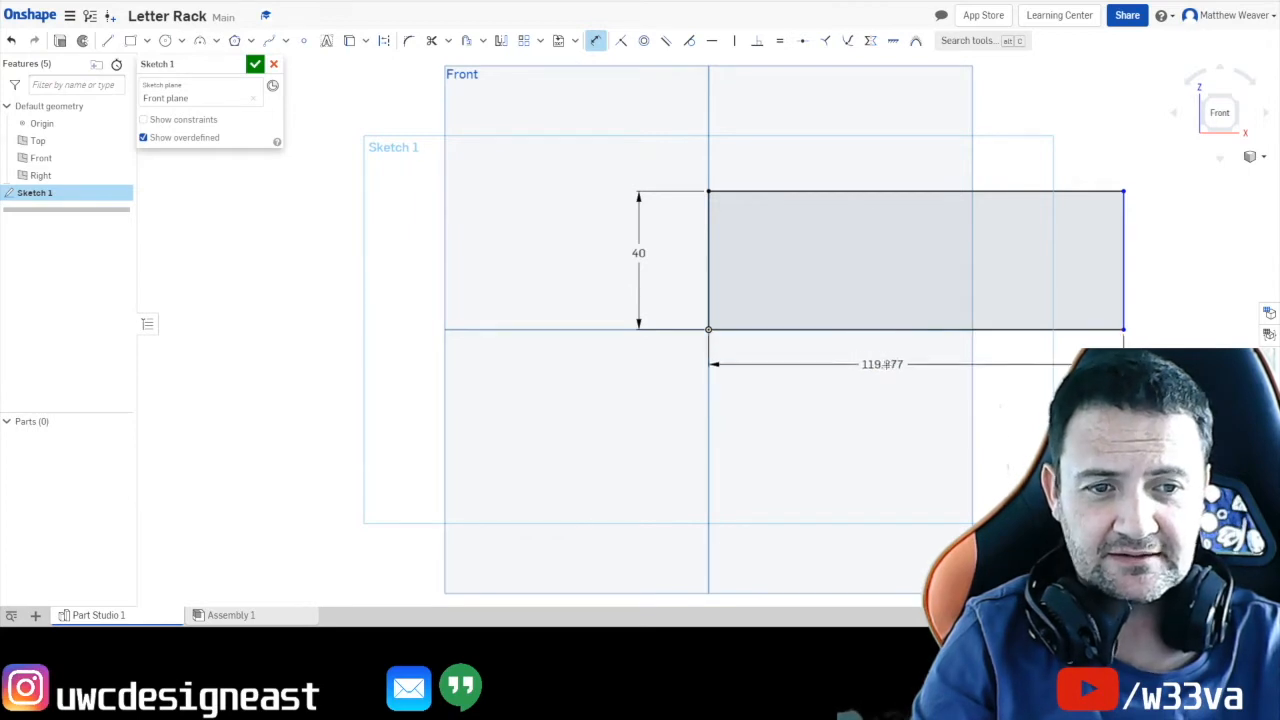
{"action": "left_click", "coordinate": [921, 376]}
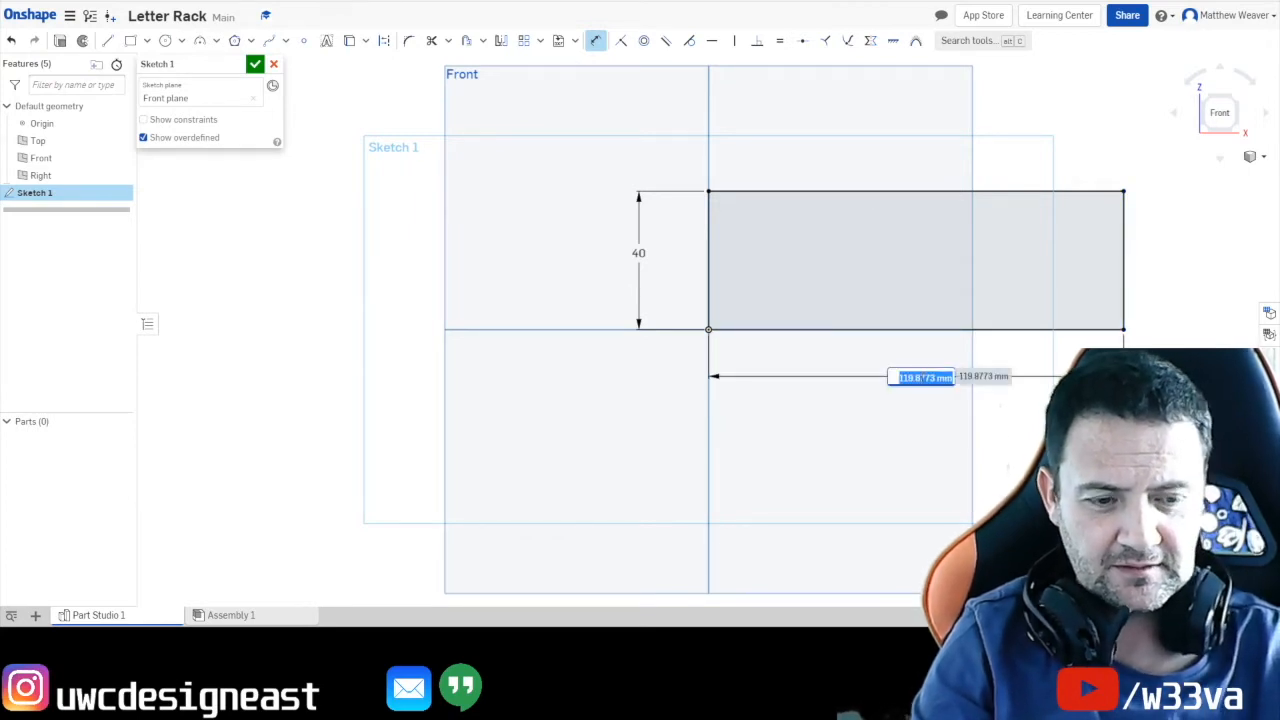
{"action": "type", "text": "210"}
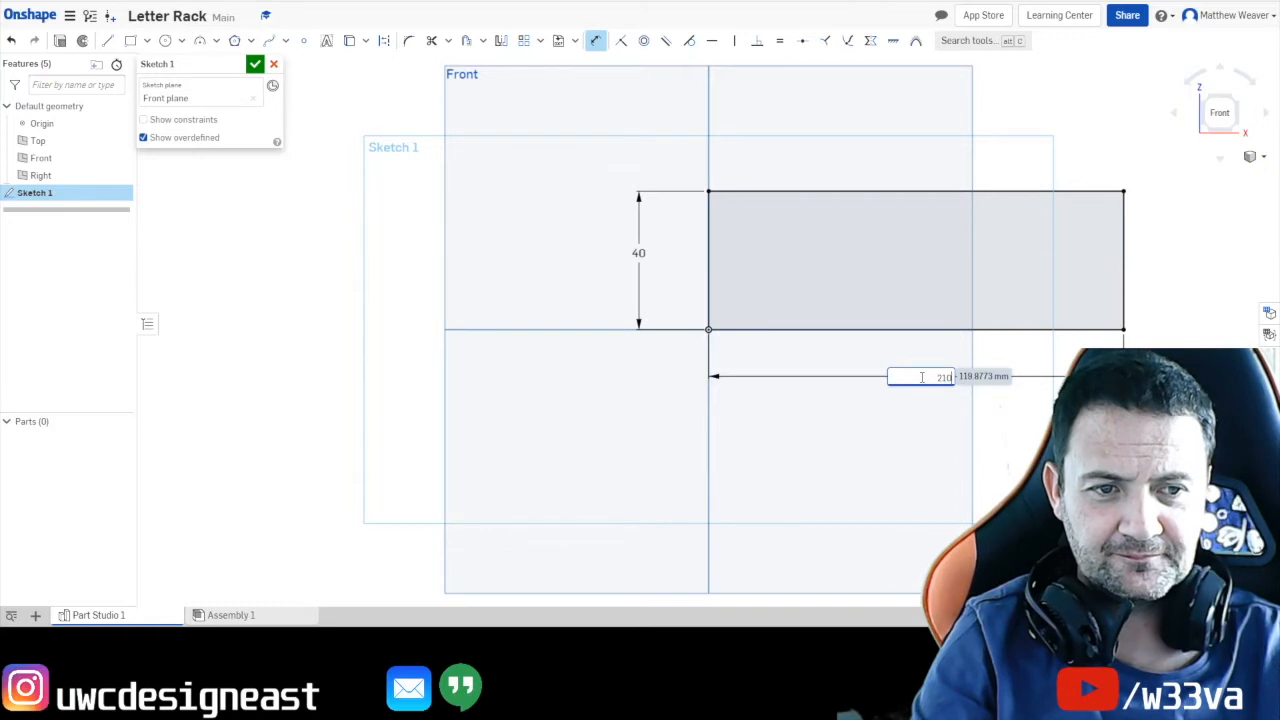
{"action": "key", "text": "Return"}
Extrude the sketched rectangle as a new solid with a blind depth of 40 mm.
{"action": "scroll", "coordinate": [1008, 364], "scroll_direction": "up", "scroll_amount": 1}
{"action": "middle_click_drag", "start_coordinate": [994, 365], "coordinate": [696, 417]}
{"action": "scroll", "coordinate": [708, 412], "scroll_direction": "down", "scroll_amount": 6}
{"action": "mouse_move", "coordinate": [861, 403]}
{"action": "middle_mouse_down"}
{"action": "mouse_move", "coordinate": [841, 411]}
{"action": "mouse_move", "coordinate": [842, 388]}
{"action": "middle_mouse_up"}
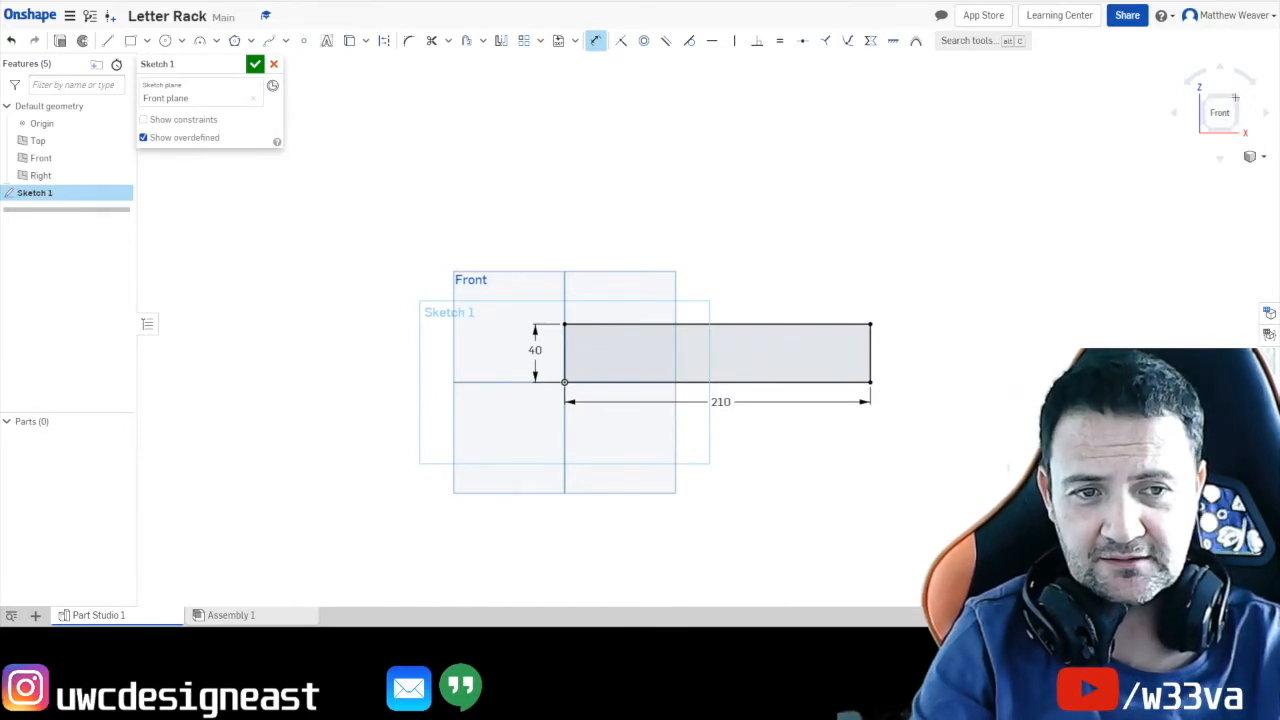
{"action": "left_click", "coordinate": [1235, 97]}
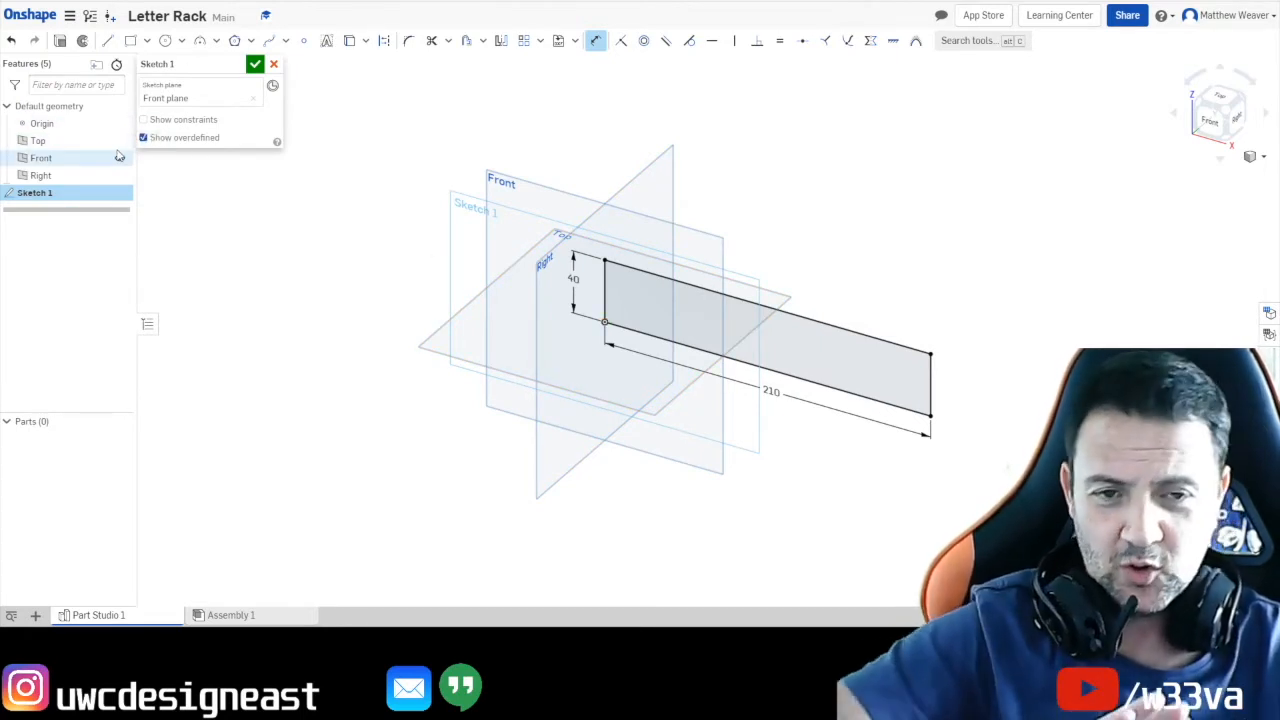
{"action": "left_click", "coordinate": [58, 42]}
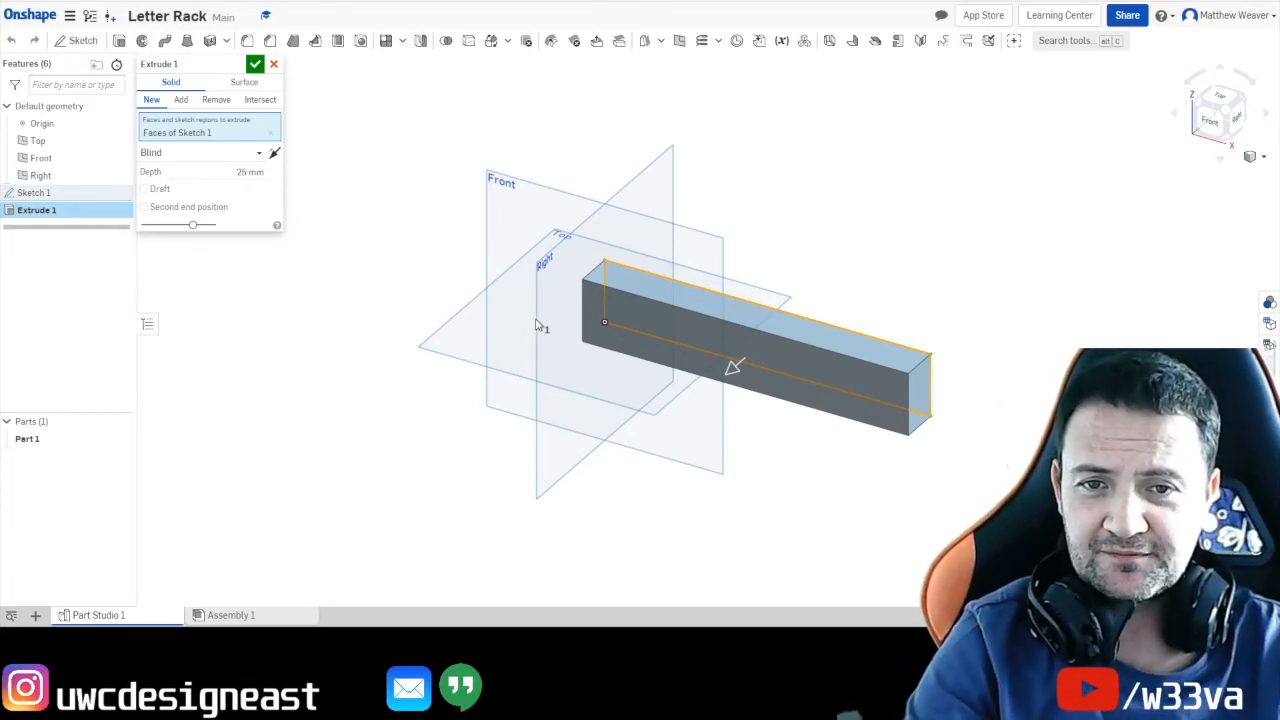
{"action": "left_click", "coordinate": [245, 172]}
{"action": "type", "text": "40"}
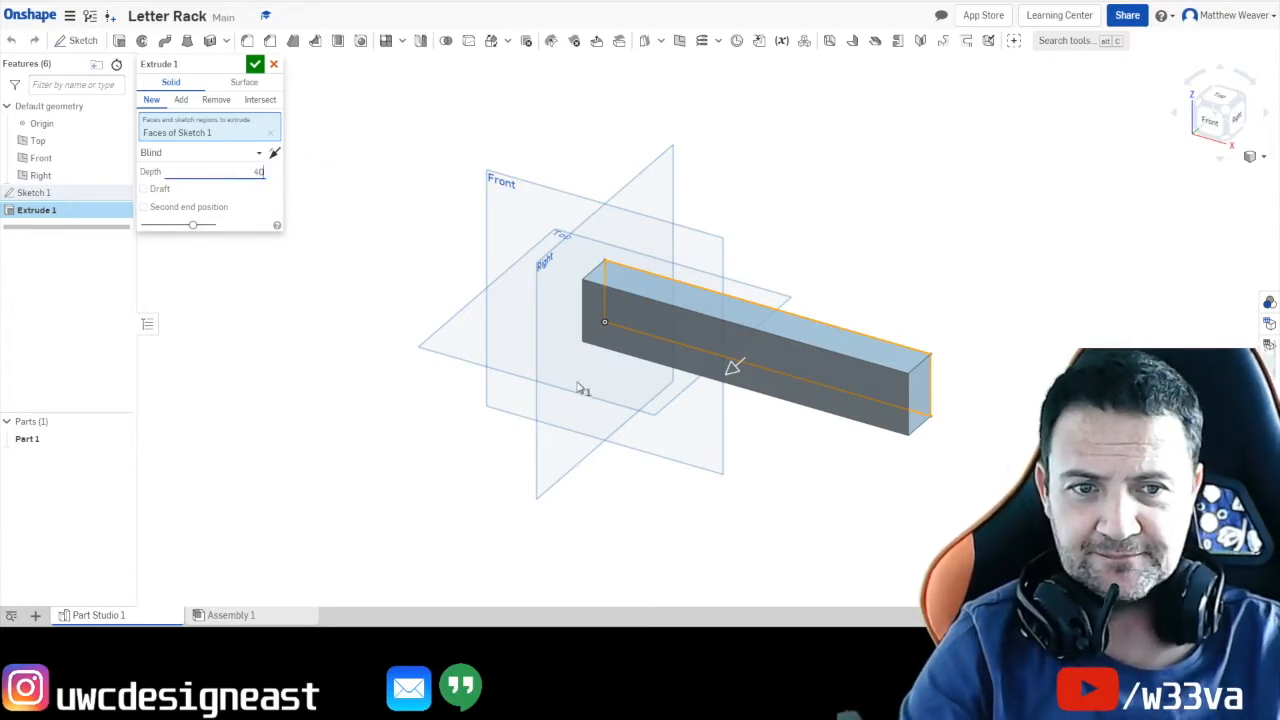
{"action": "left_click", "coordinate": [255, 65]}
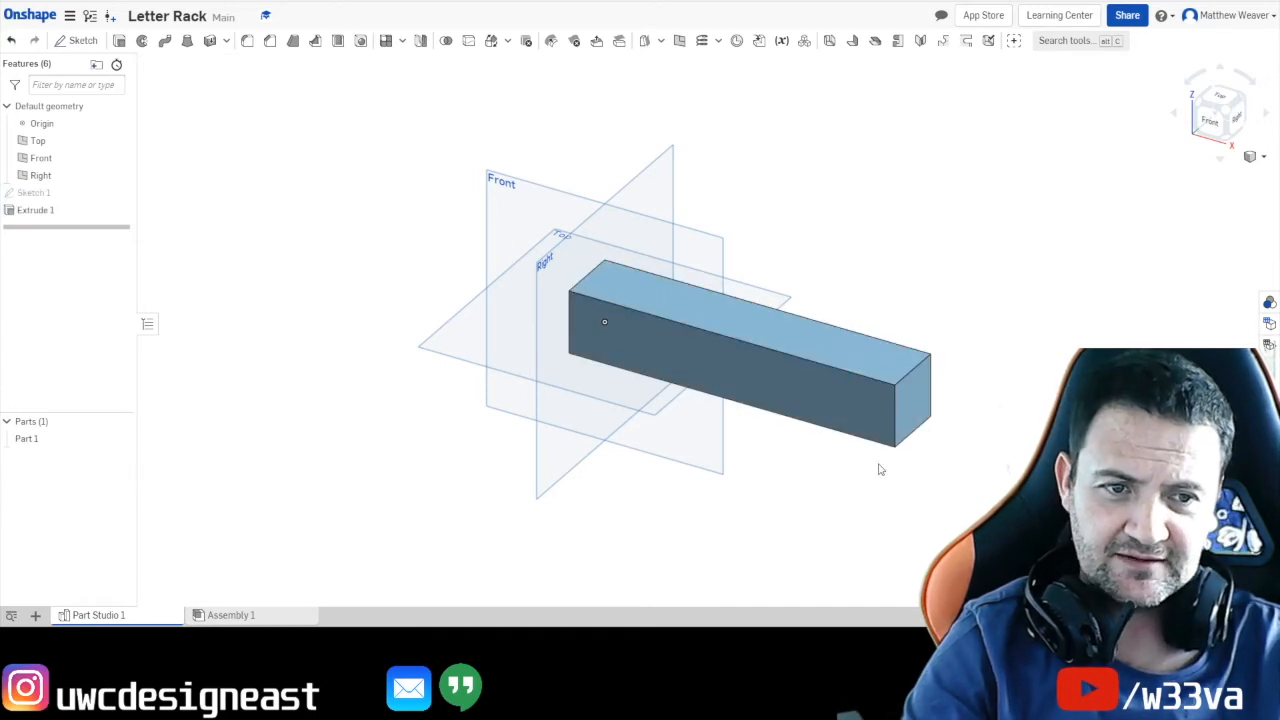
Examine the extruded block from the right, top and isometric orientations.
{"action": "left_click", "coordinate": [1238, 119]}
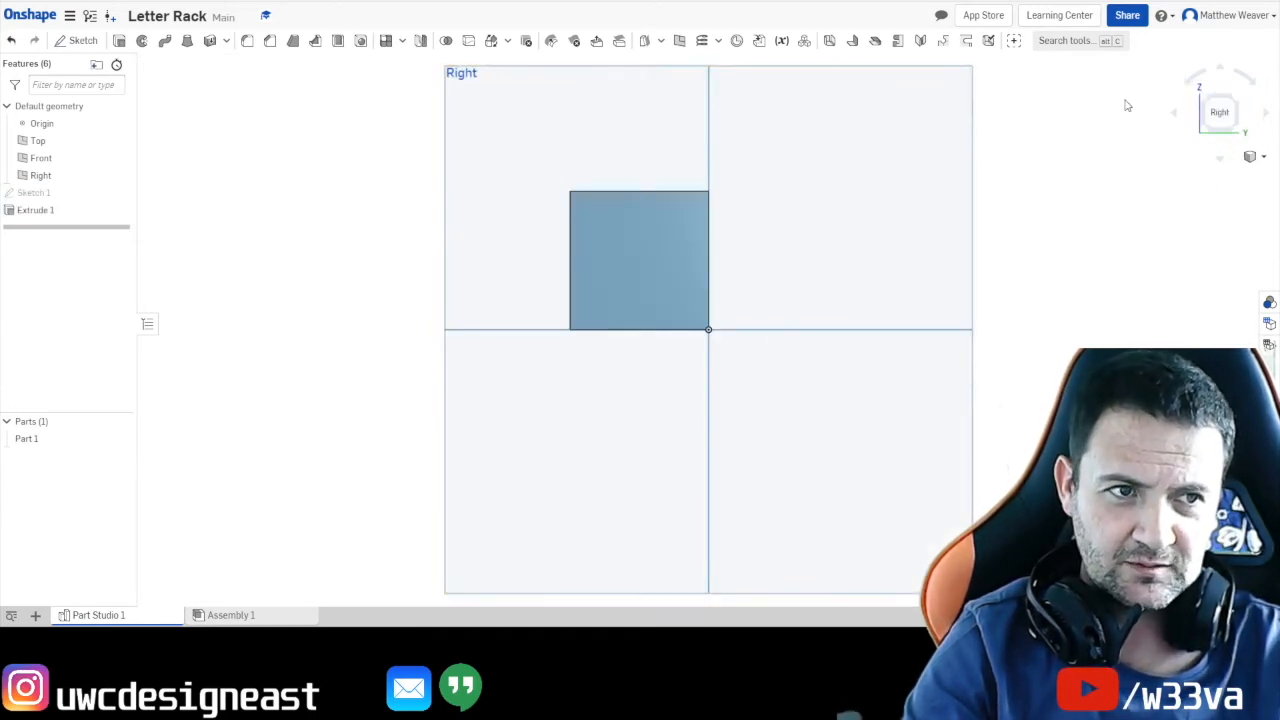
{"action": "left_click", "coordinate": [1207, 101]}
{"action": "left_click", "coordinate": [1212, 122]}
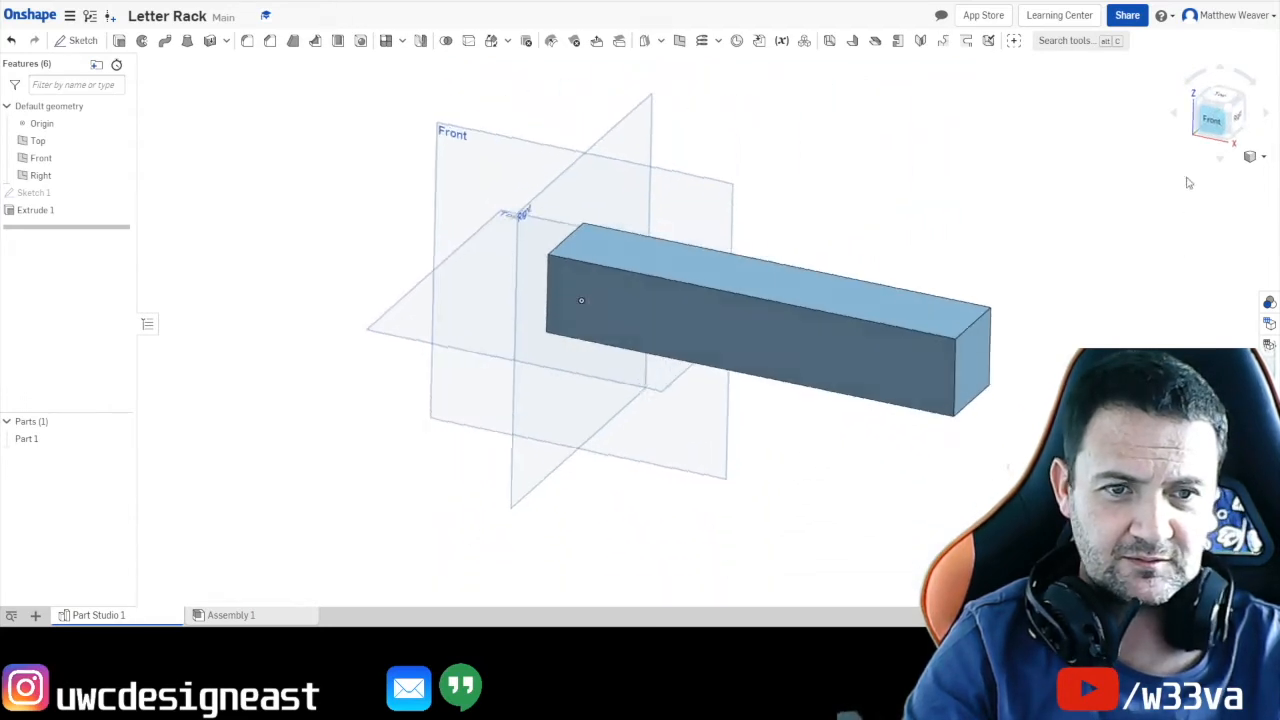
{"action": "left_click", "coordinate": [1234, 119]}
{"action": "left_click", "coordinate": [1219, 98]}
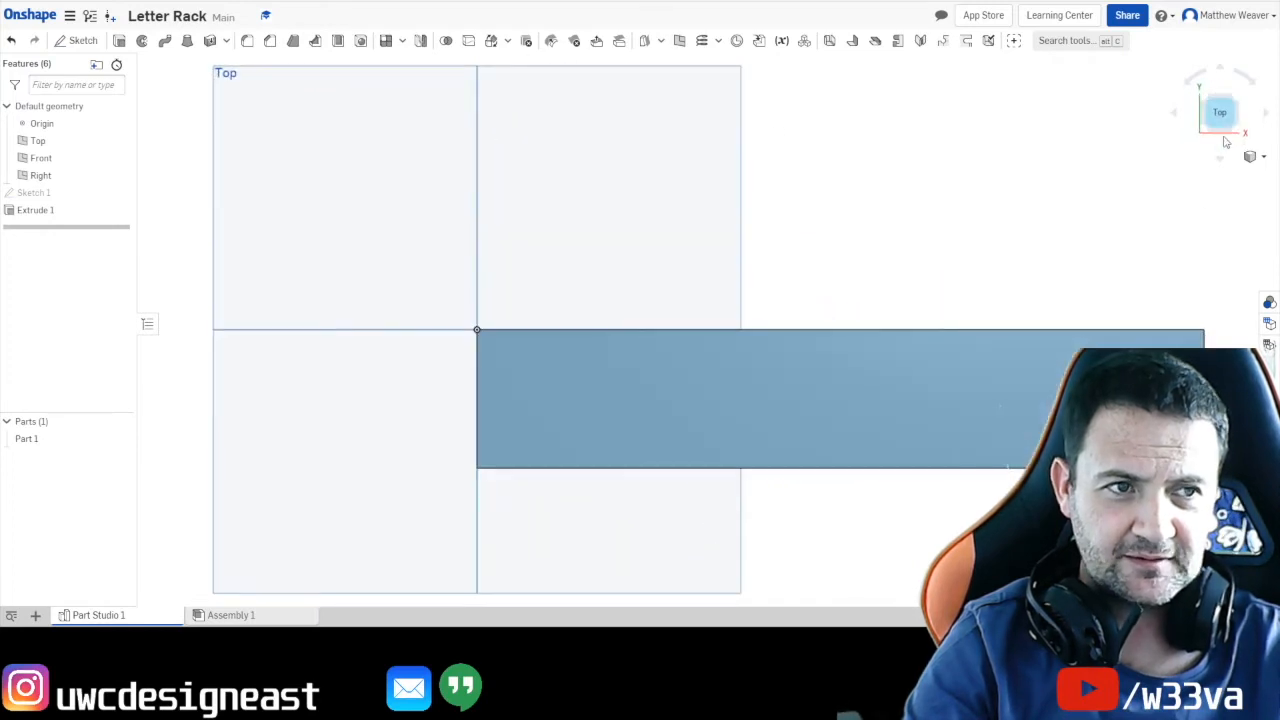
{"action": "left_click", "coordinate": [1211, 131]}
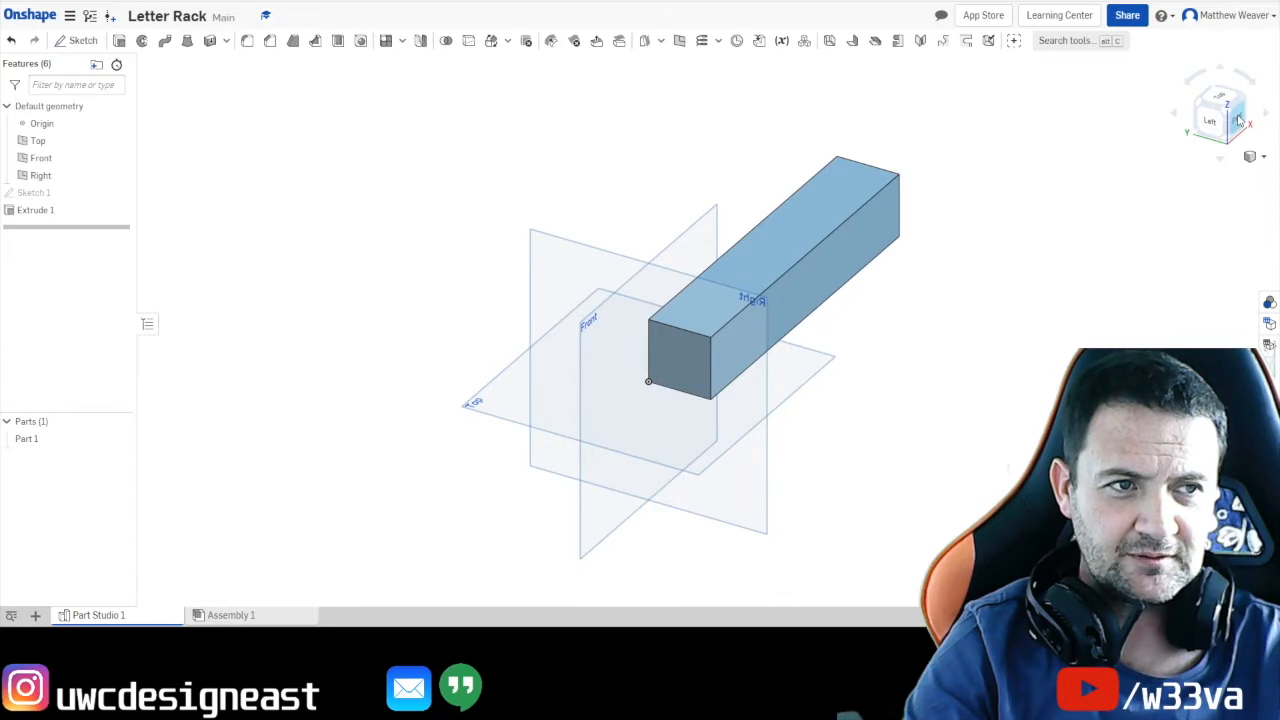
{"action": "left_click", "coordinate": [1234, 119]}
{"action": "left_click", "coordinate": [1236, 103]}
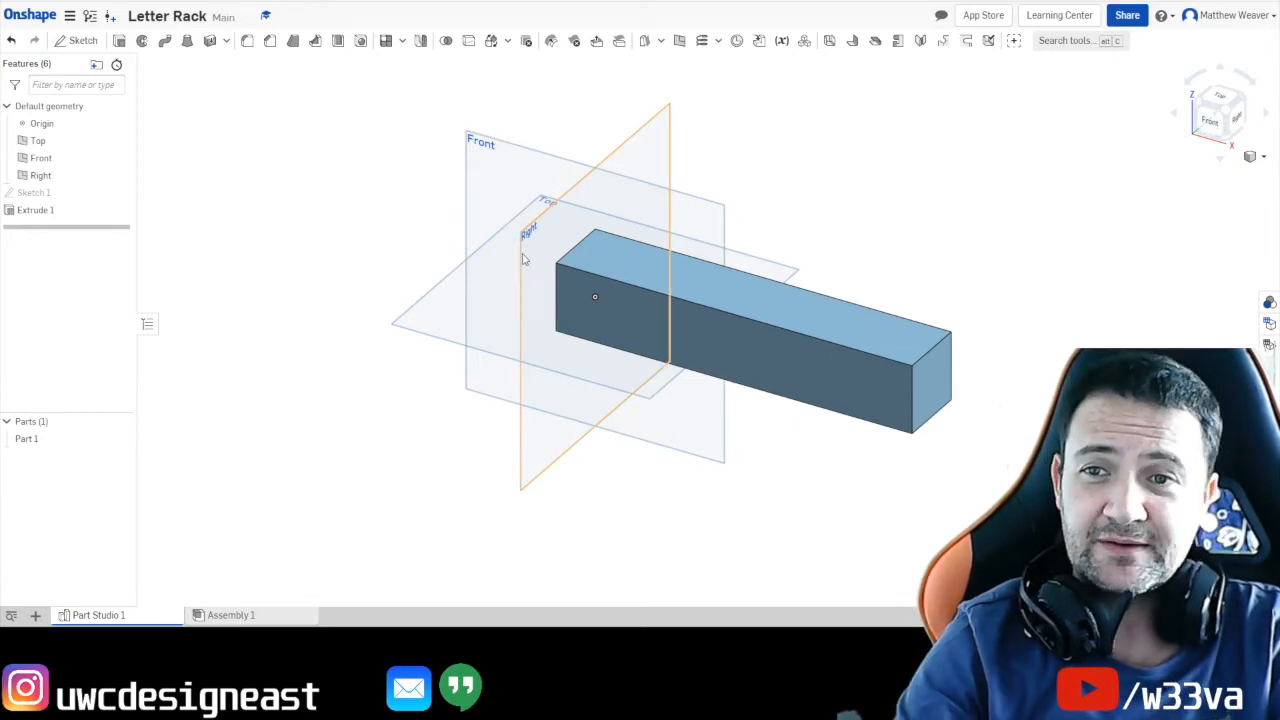
Start a sketch on the Front plane and draw a corner rectangle above the block, about 221 mm wide and 22 mm high.
{"action": "left_click", "coordinate": [1212, 122]}
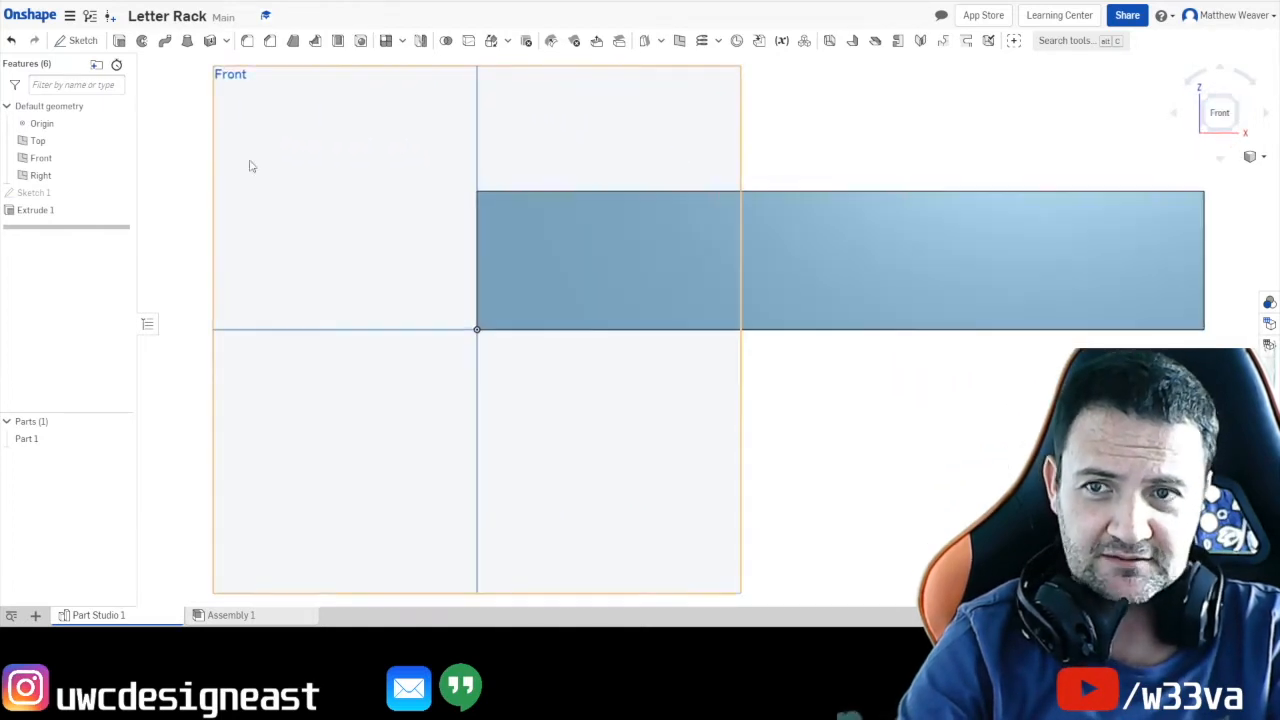
{"action": "left_click", "coordinate": [83, 41]}
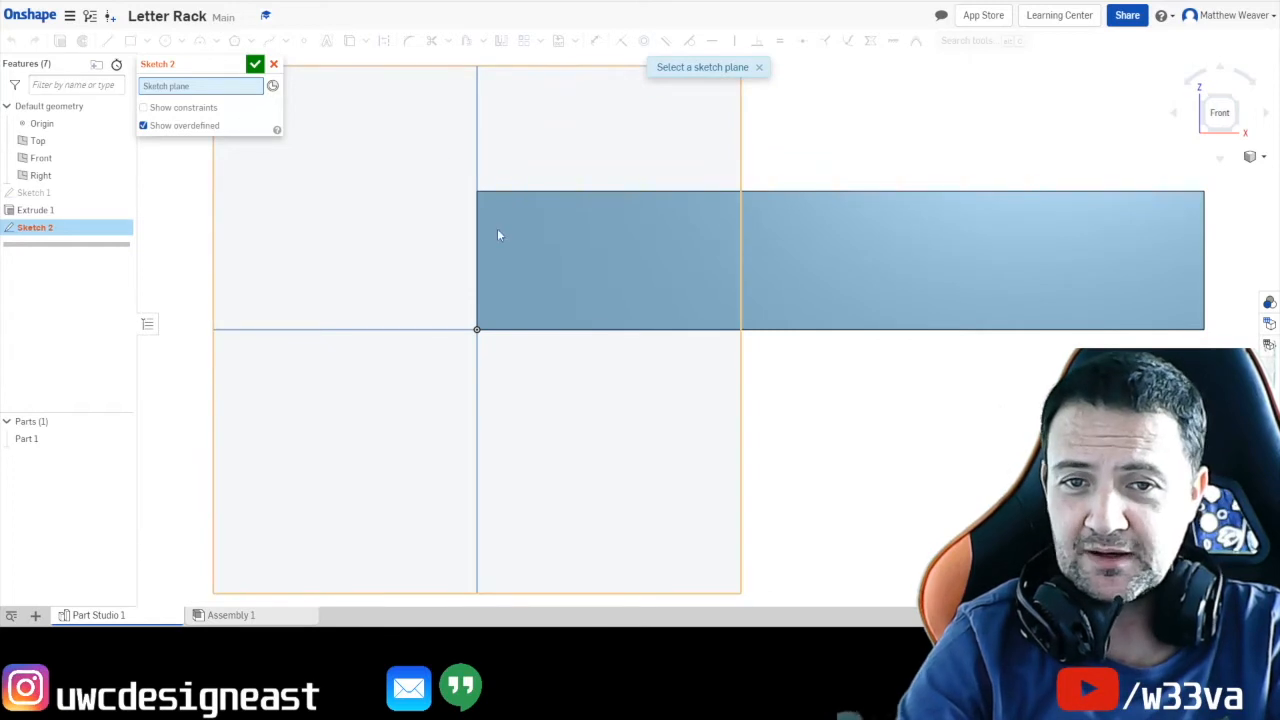
{"action": "left_click", "coordinate": [514, 72]}
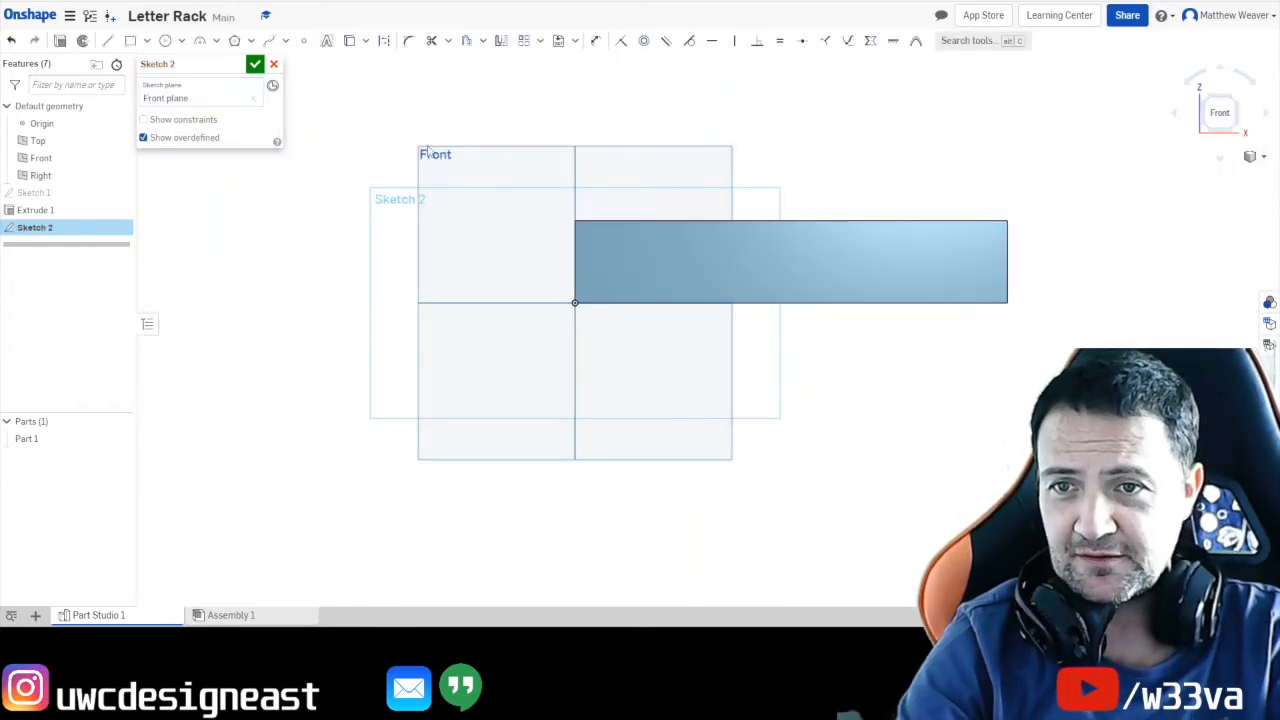
{"action": "left_click", "coordinate": [130, 40]}
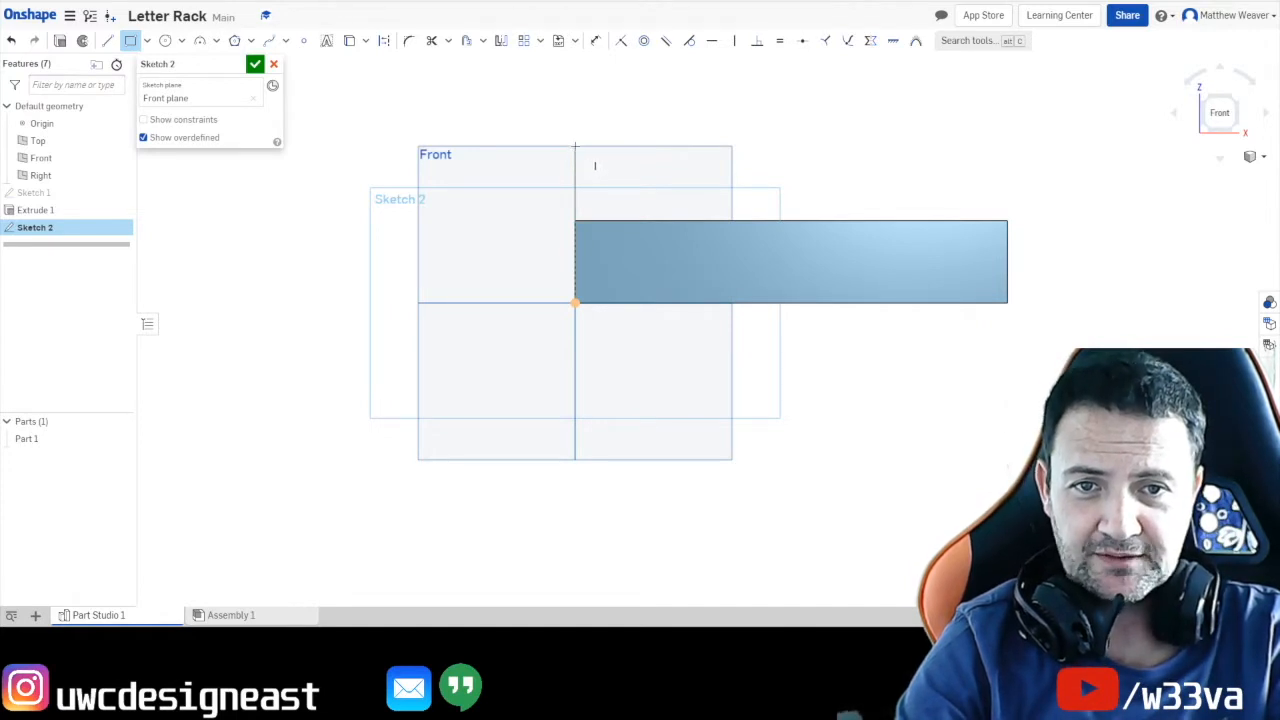
{"action": "left_click", "coordinate": [575, 146]}
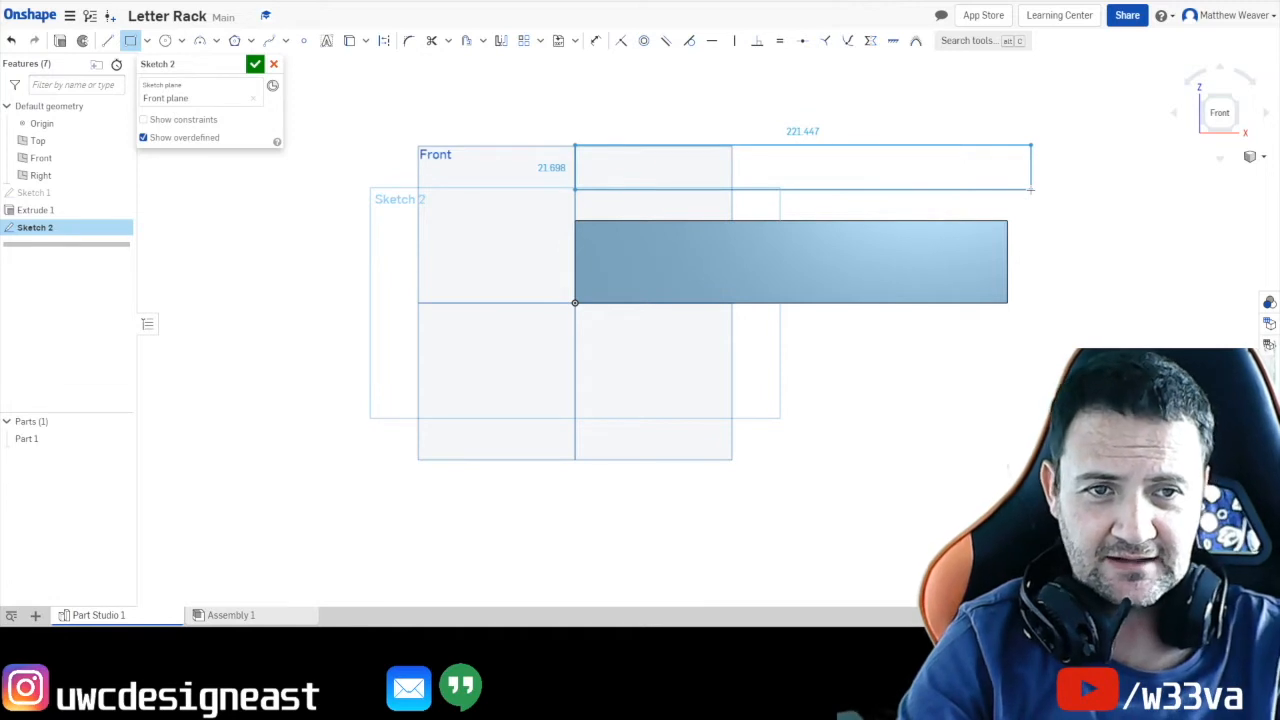
{"action": "left_click", "coordinate": [1031, 189]}
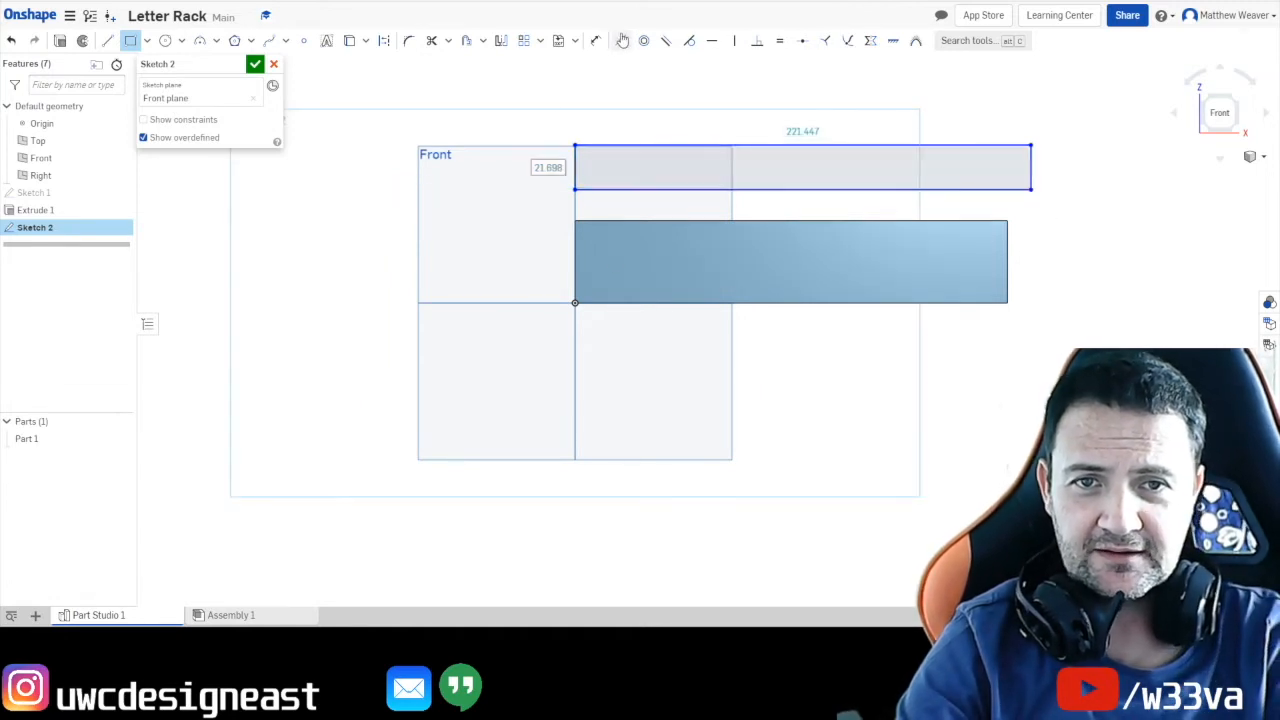
Dimension the new rectangle's left edge and set its height to 15 mm.
{"action": "left_click", "coordinate": [595, 40]}
{"action": "left_click", "coordinate": [575, 166]}
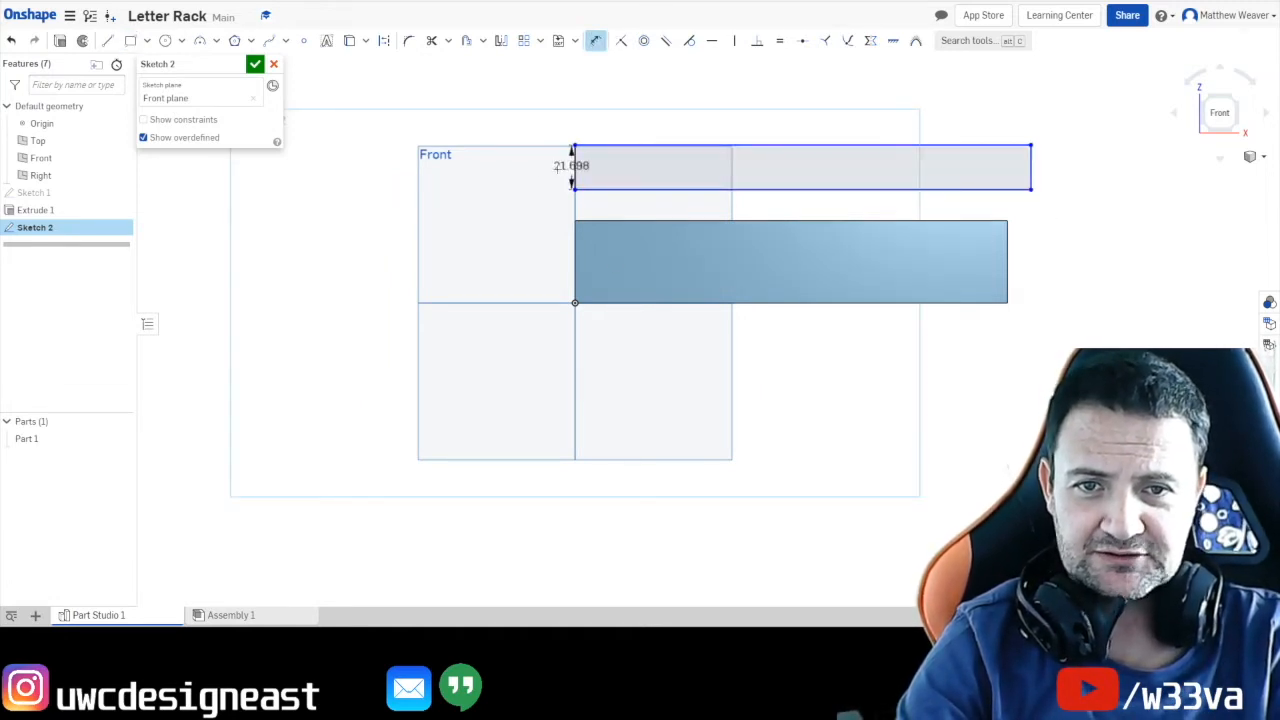
{"action": "left_click", "coordinate": [535, 170]}
{"action": "key", "text": "BackSpace"}
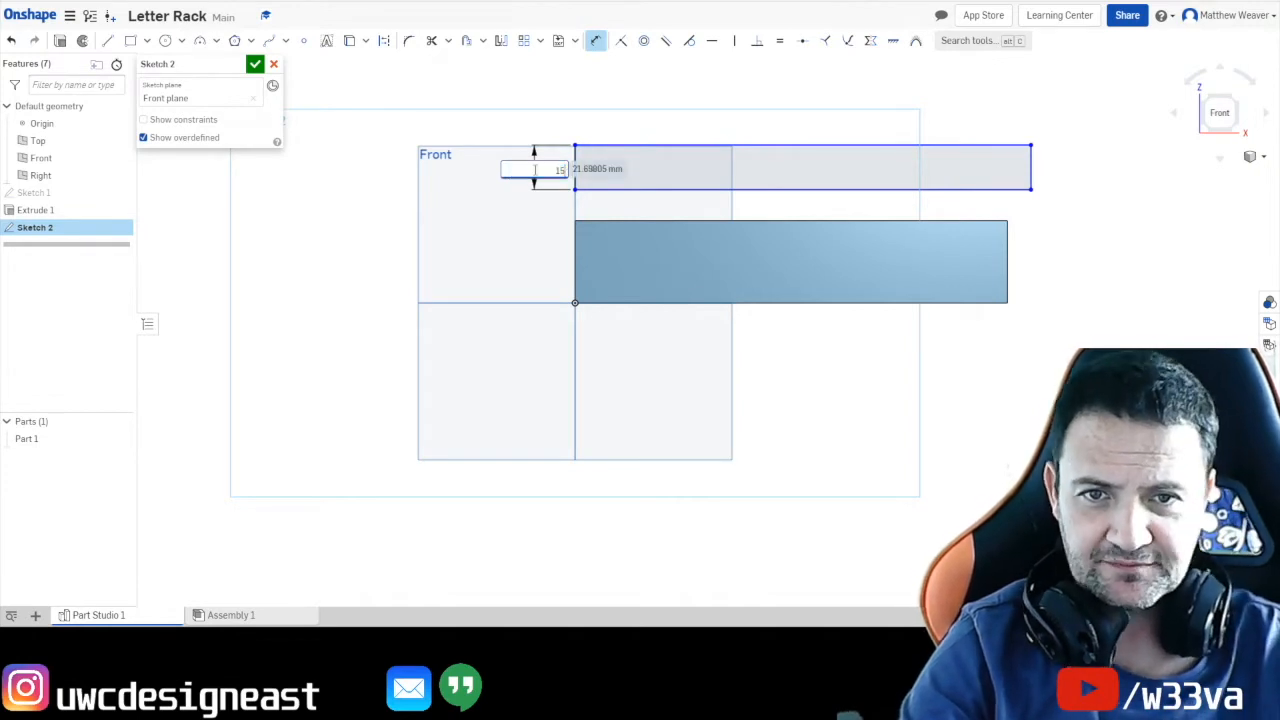
{"action": "key", "text": "Return"}
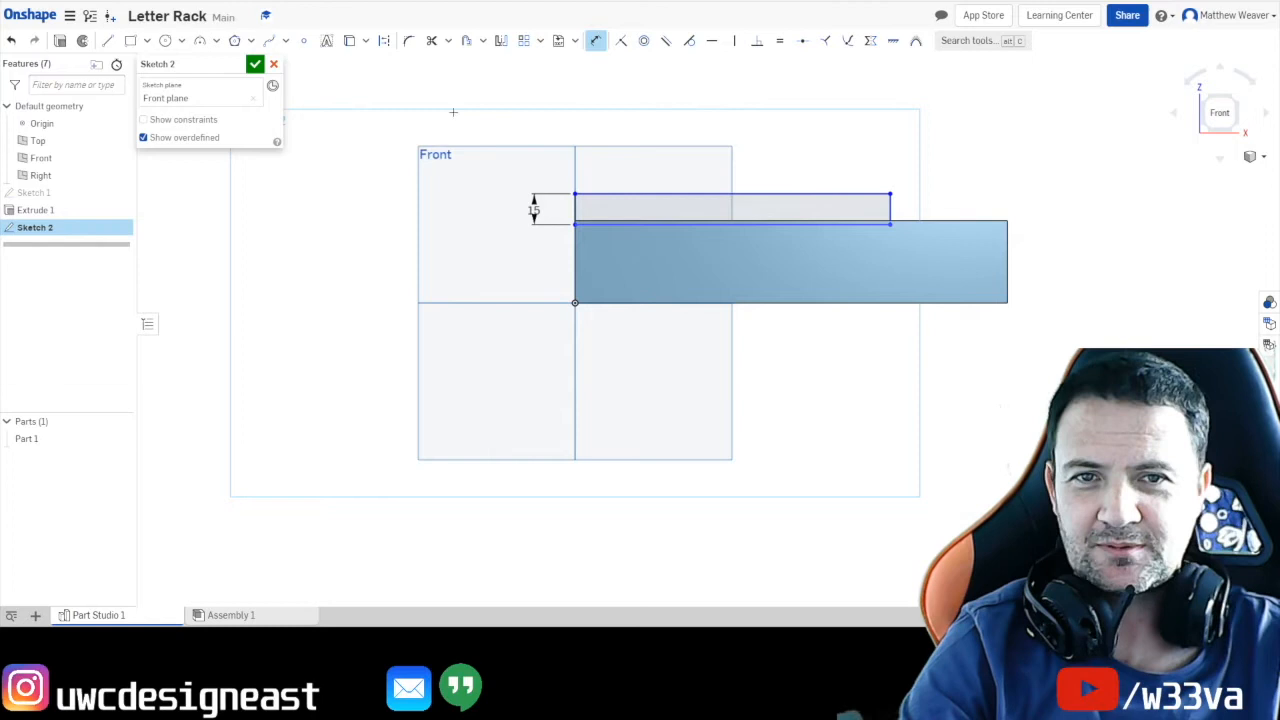
Dimension the new rectangle's top edge, set its width to 210 mm and finish the sketch.
{"action": "left_click", "coordinate": [700, 194]}
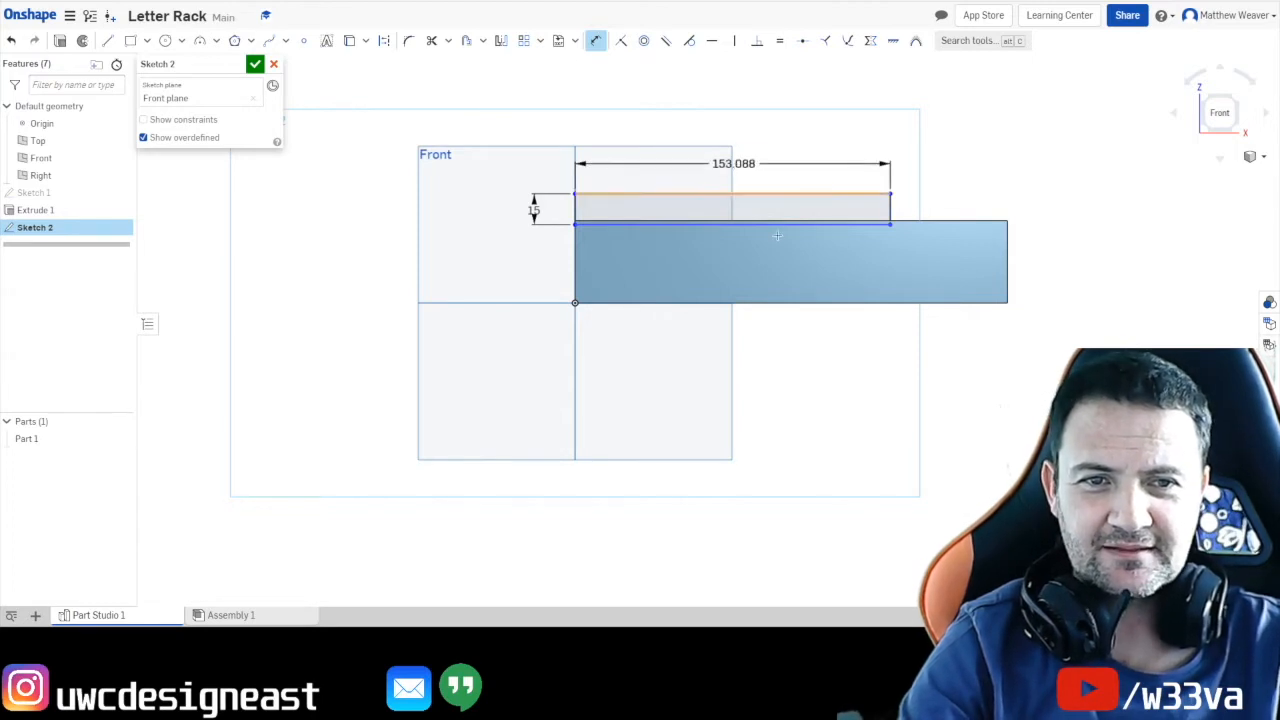
{"action": "left_click", "coordinate": [740, 163]}
{"action": "type", "text": "210"}
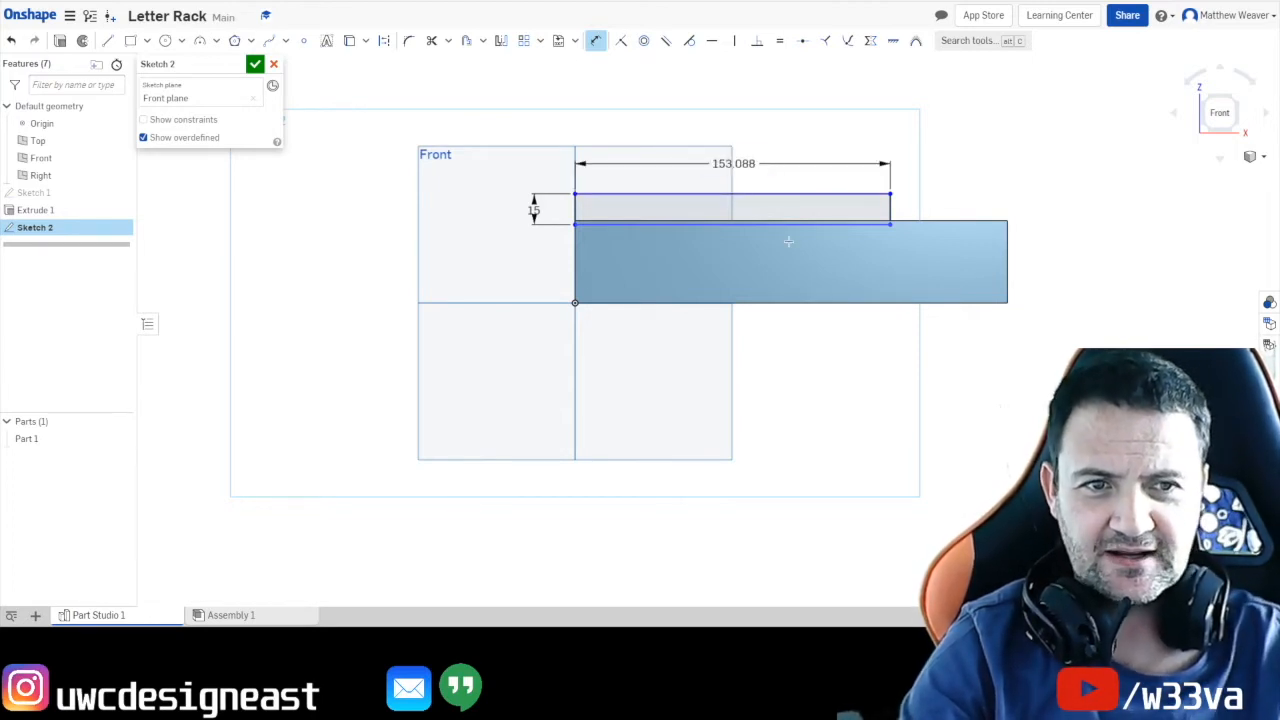
{"action": "key", "text": "Return"}
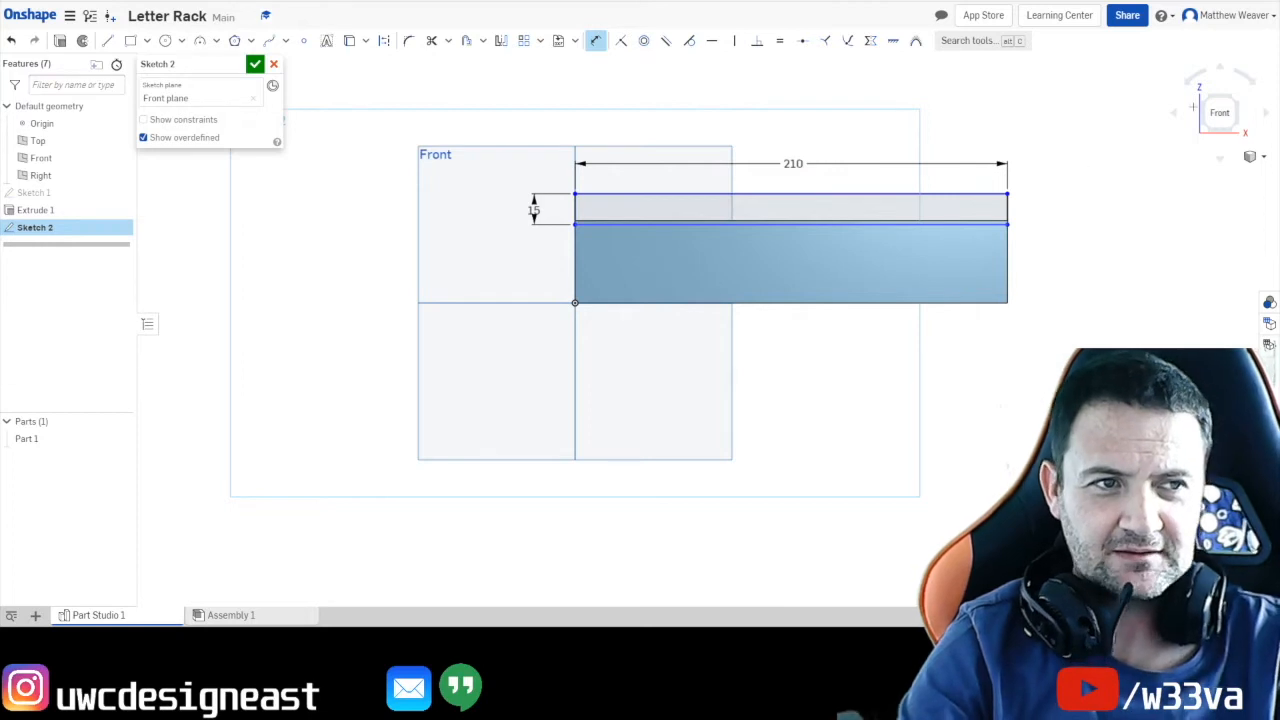
{"action": "left_click", "coordinate": [1230, 99]}
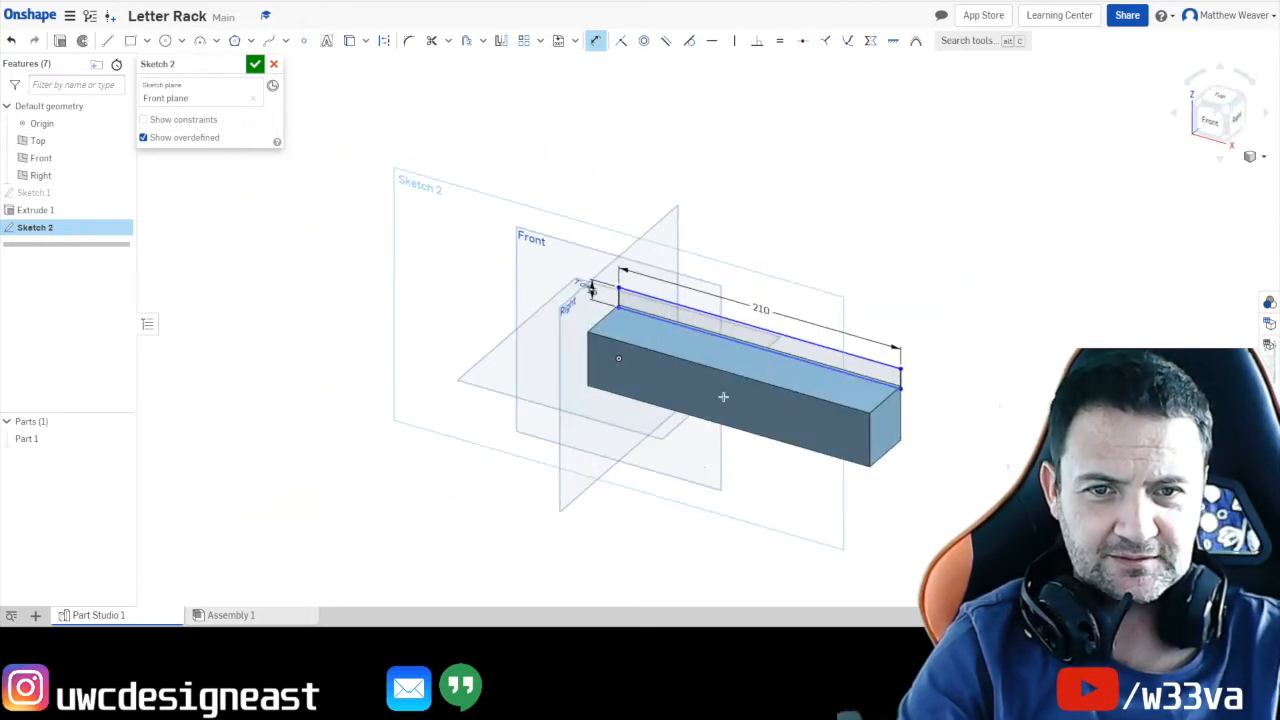
{"action": "scroll", "coordinate": [731, 425], "scroll_direction": "up", "scroll_amount": 5}
{"action": "scroll", "coordinate": [731, 425], "scroll_direction": "down", "scroll_amount": 2}
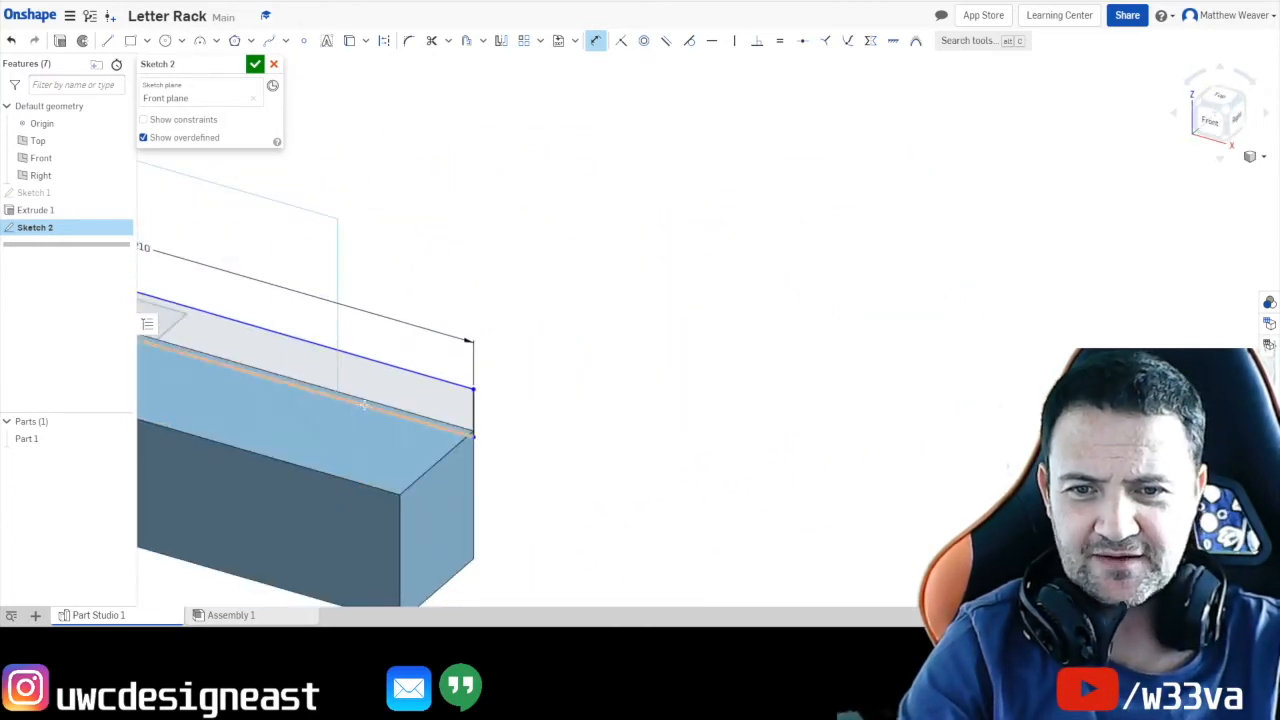
{"action": "scroll", "coordinate": [895, 390], "scroll_direction": "down", "scroll_amount": 4}
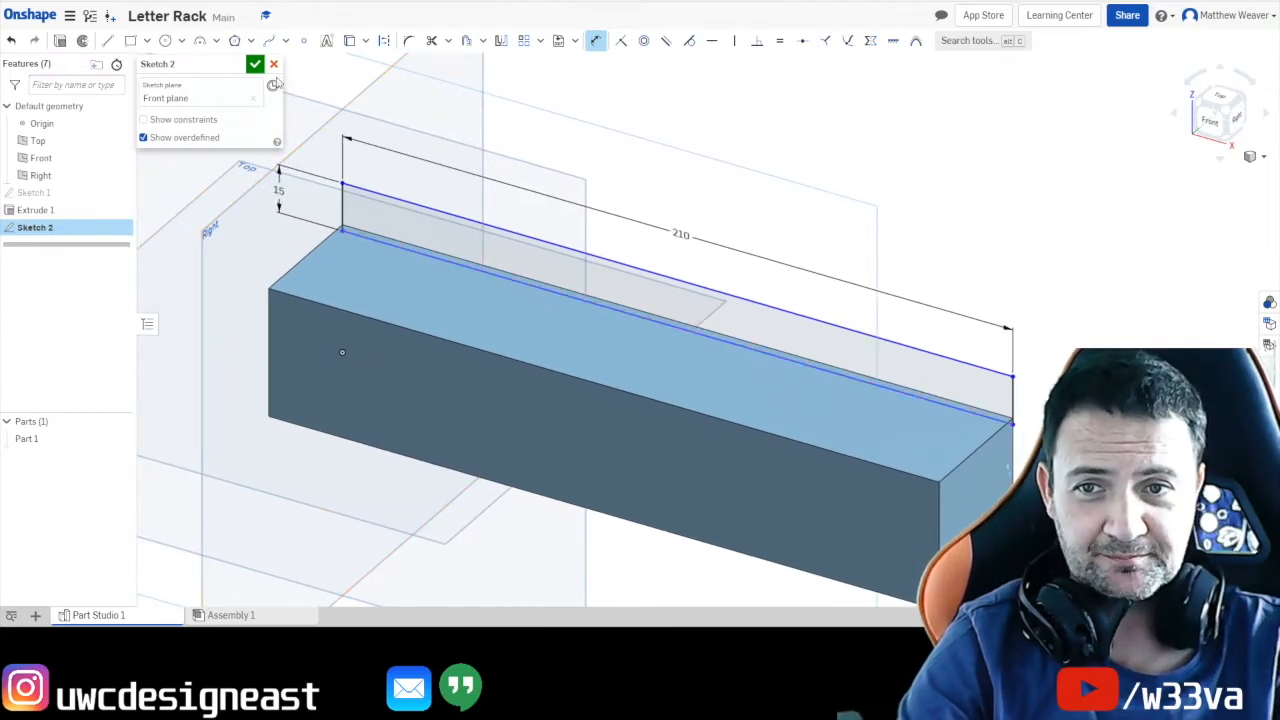
{"action": "left_click", "coordinate": [256, 65]}
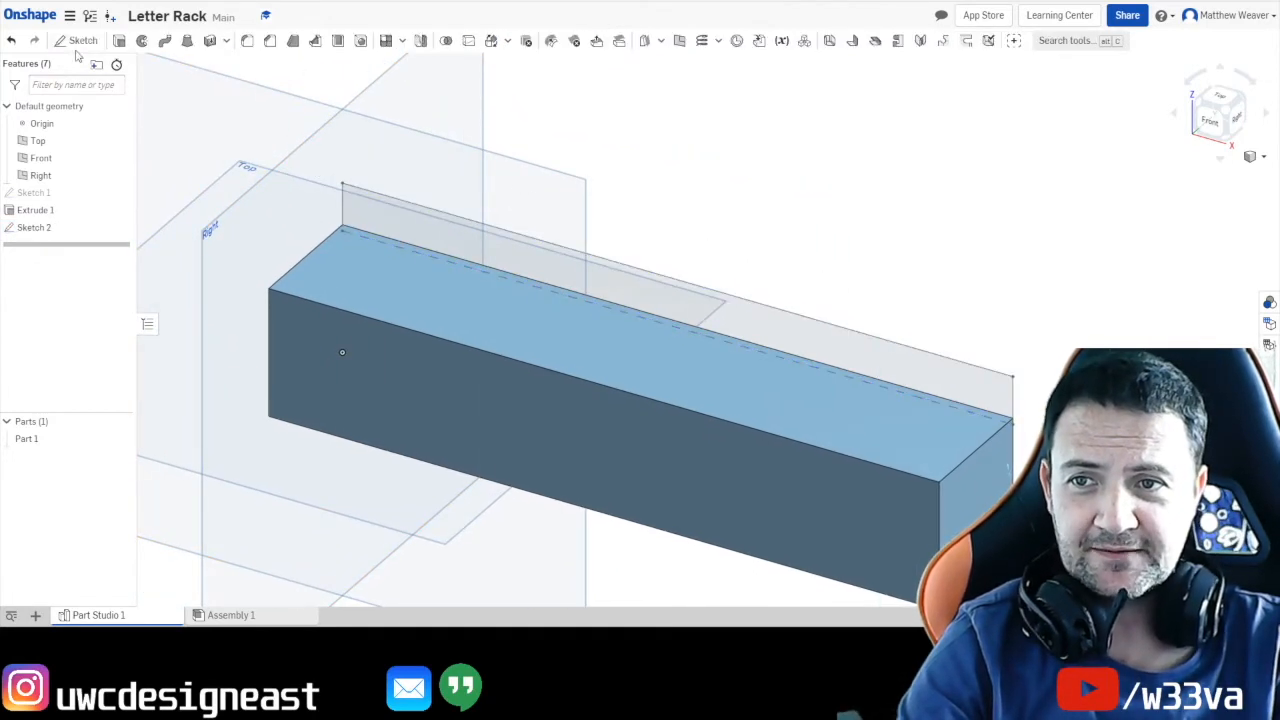
Extrude the 210 by 15 mm rectangle 15 mm backwards, away from the block, as a new separate part.
{"action": "left_click", "coordinate": [119, 41]}
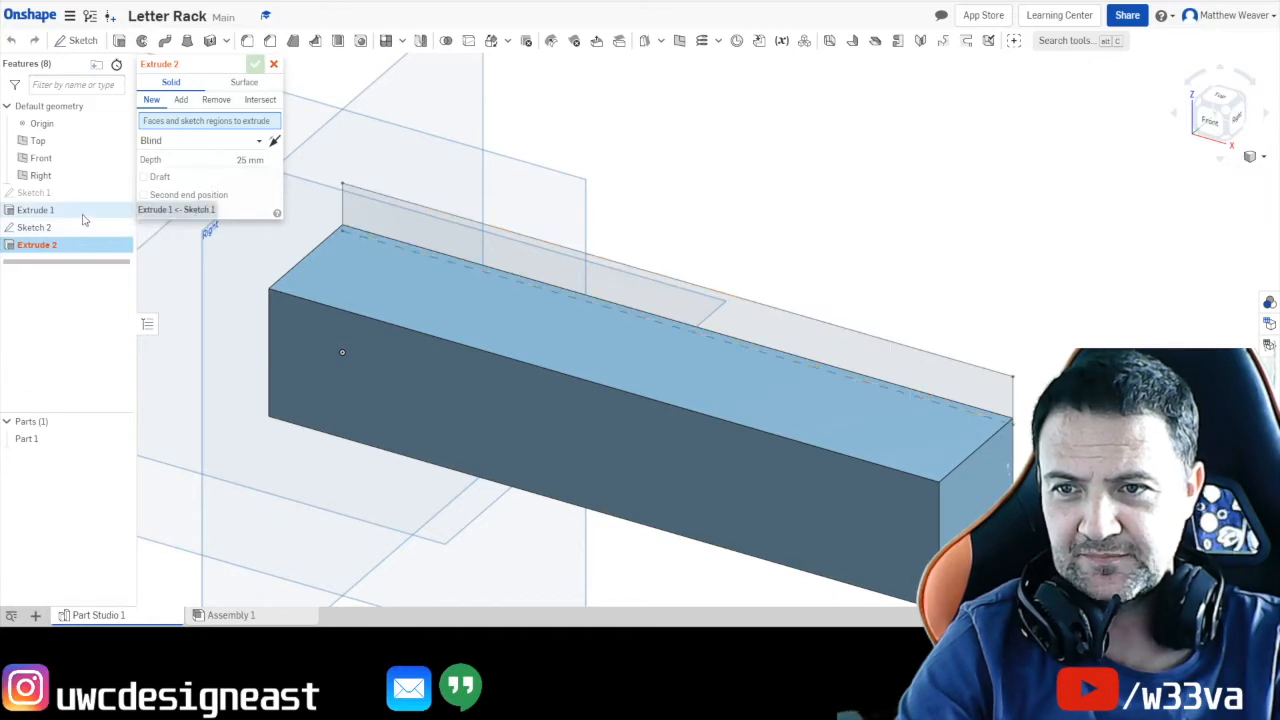
{"action": "left_click", "coordinate": [782, 338]}
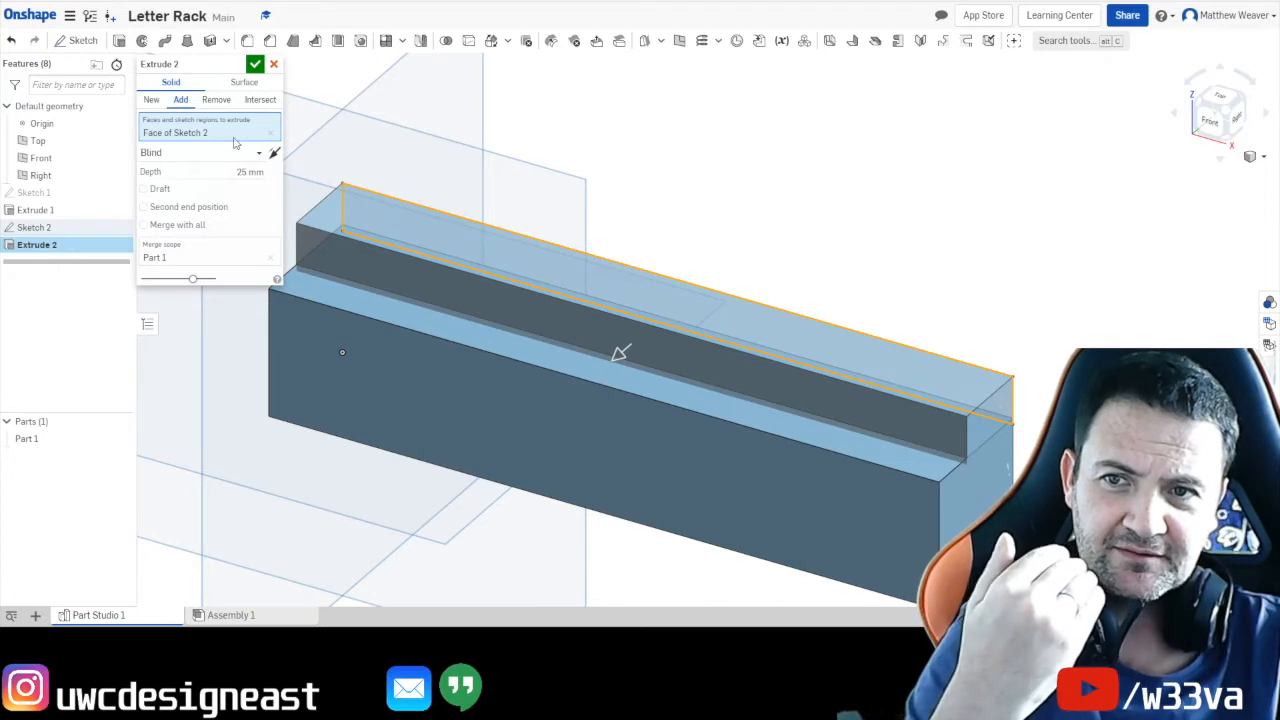
{"action": "left_click", "coordinate": [274, 153]}
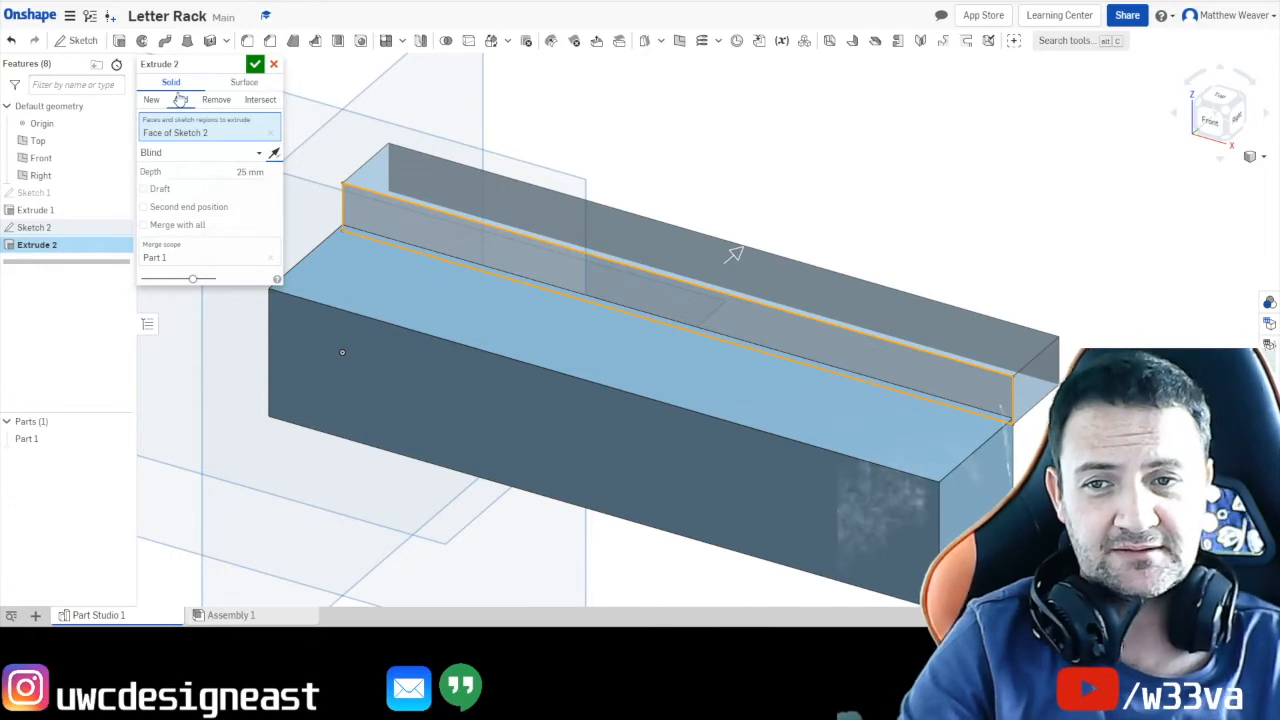
{"action": "left_click", "coordinate": [180, 100]}
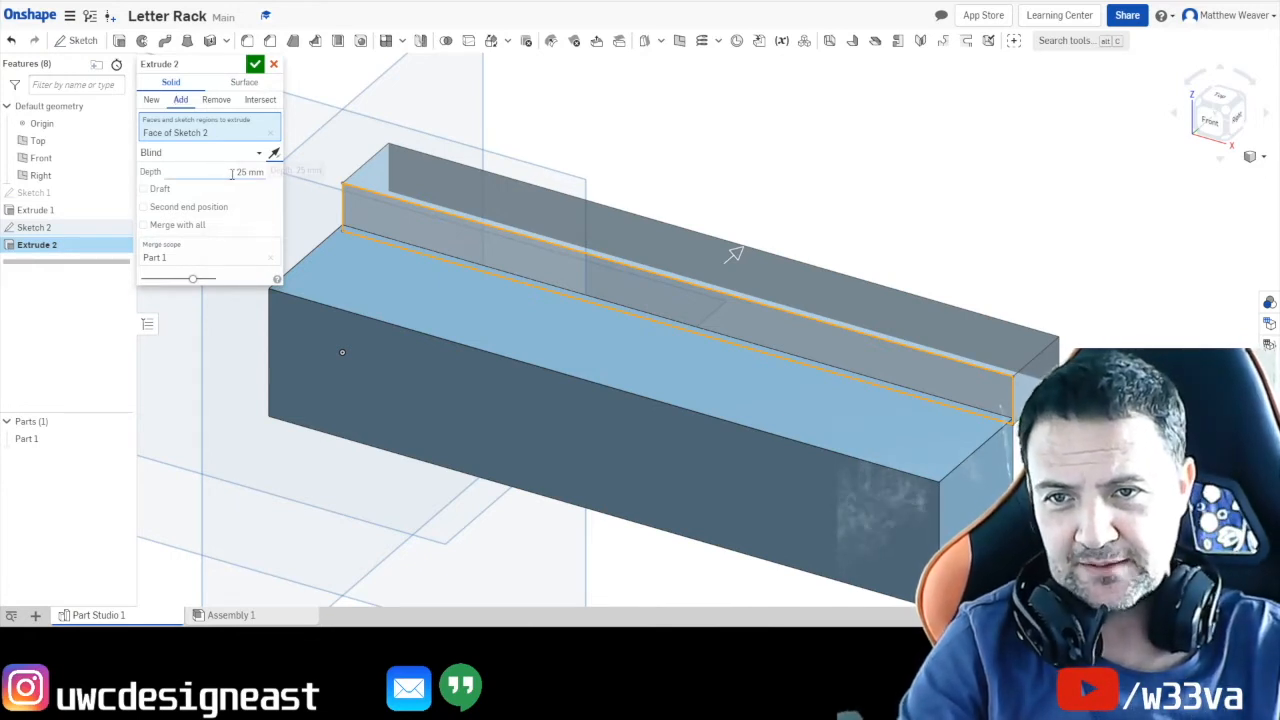
{"action": "type", "text": "15"}
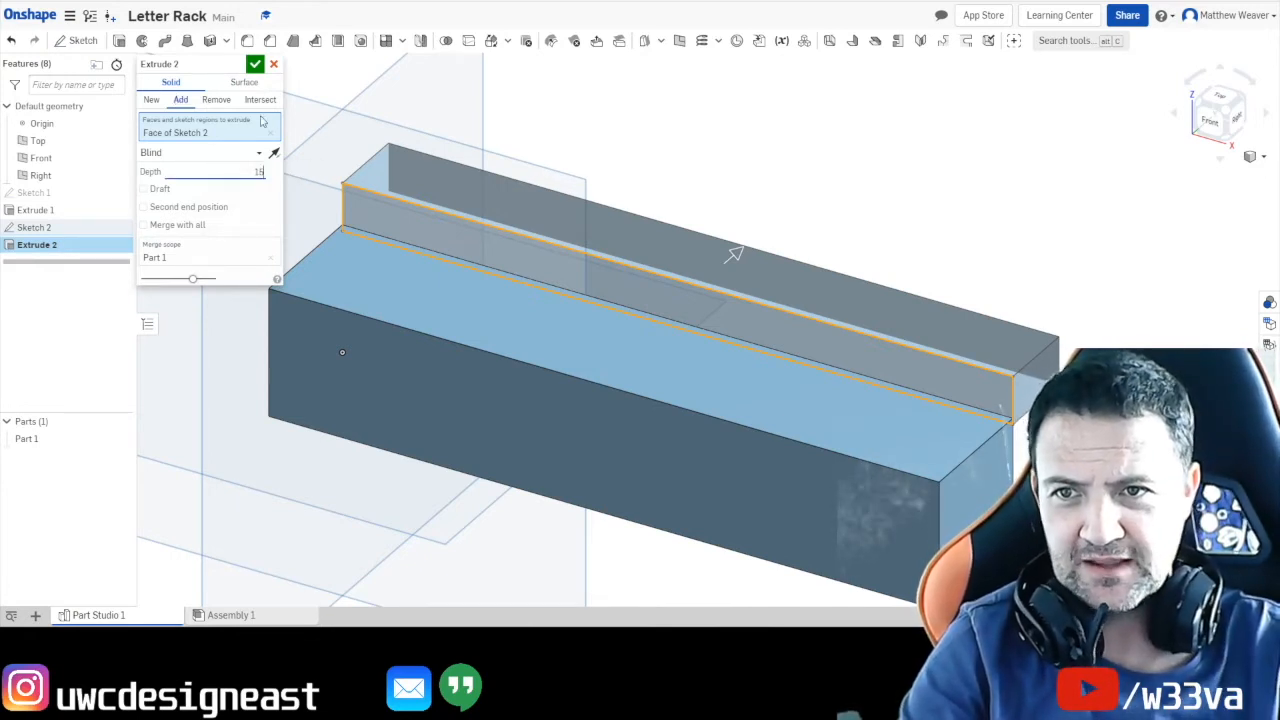
{"action": "left_click", "coordinate": [152, 103]}
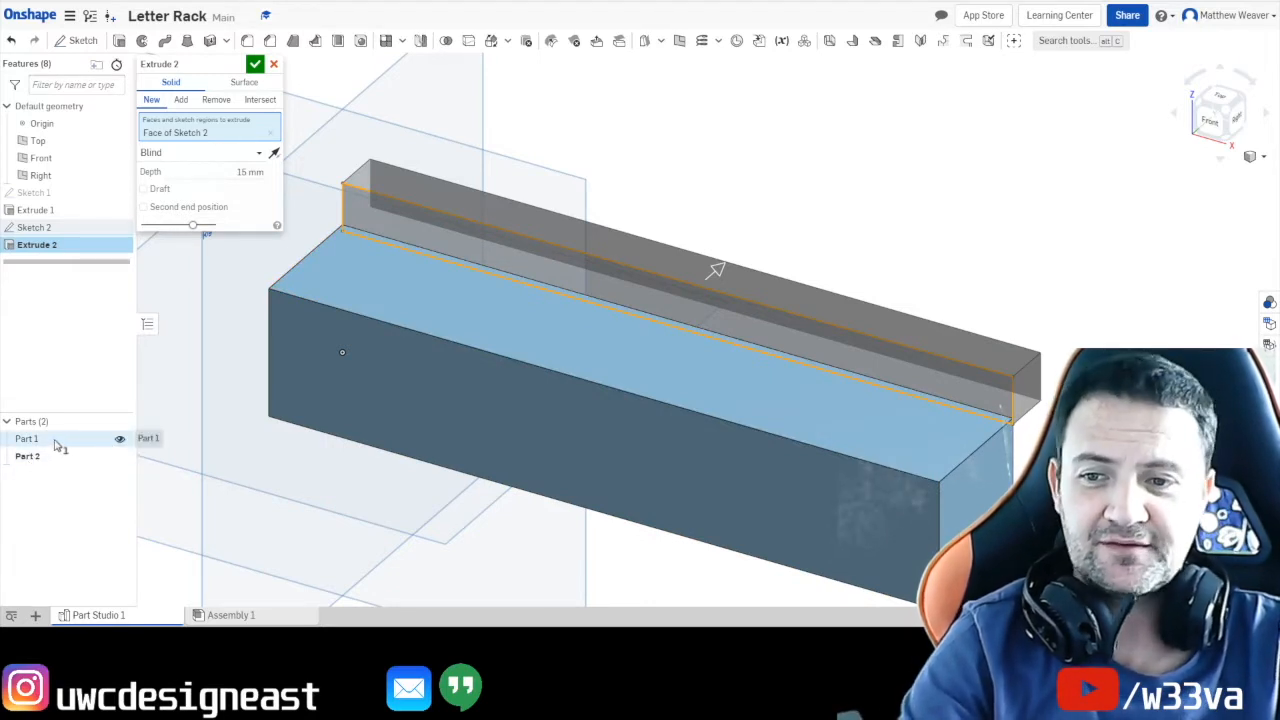
Hide and show the block to inspect the new strip on its own, and accept the extrusion.
{"action": "left_click", "coordinate": [120, 440]}
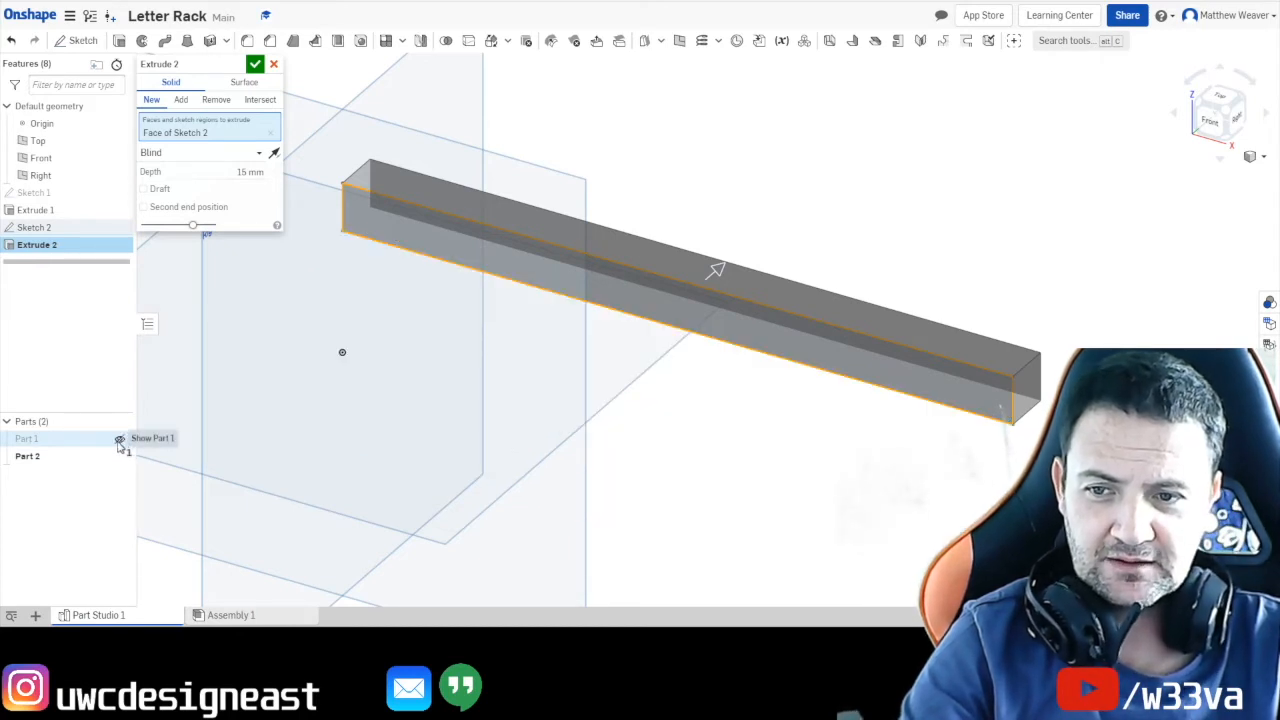
{"action": "left_click", "coordinate": [120, 441]}
{"action": "left_click", "coordinate": [120, 441]}
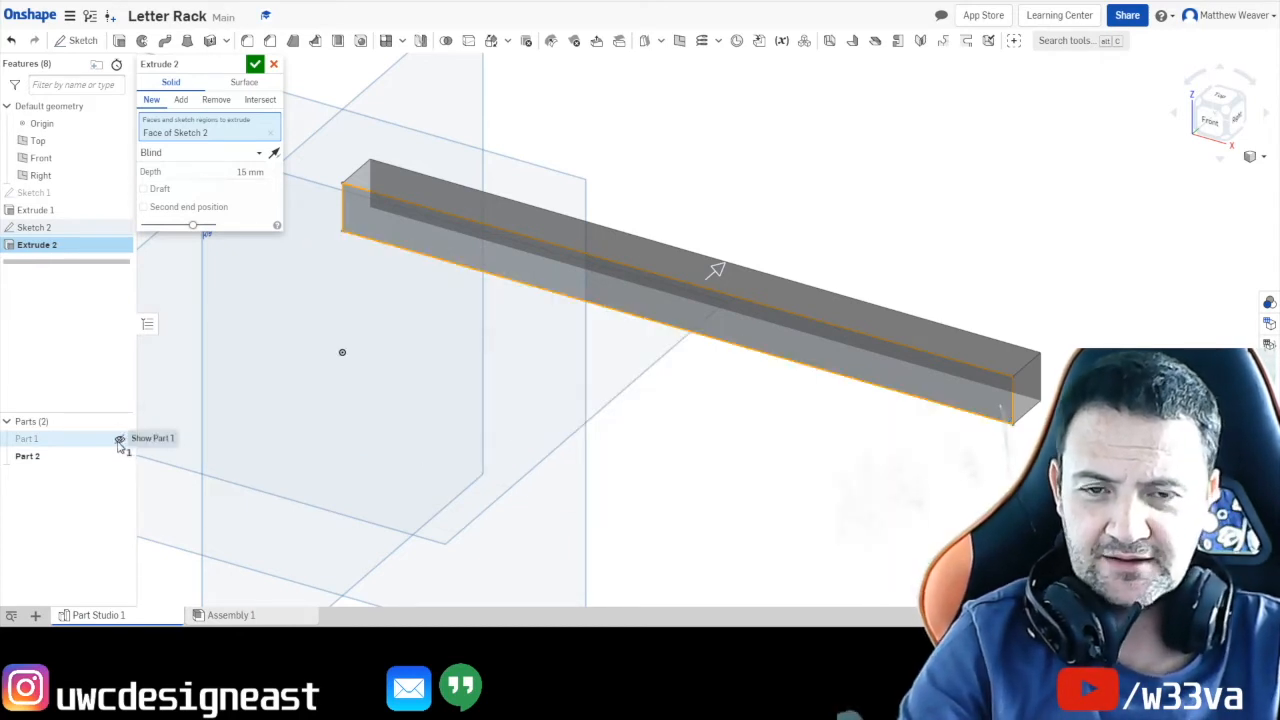
{"action": "left_click", "coordinate": [120, 441]}
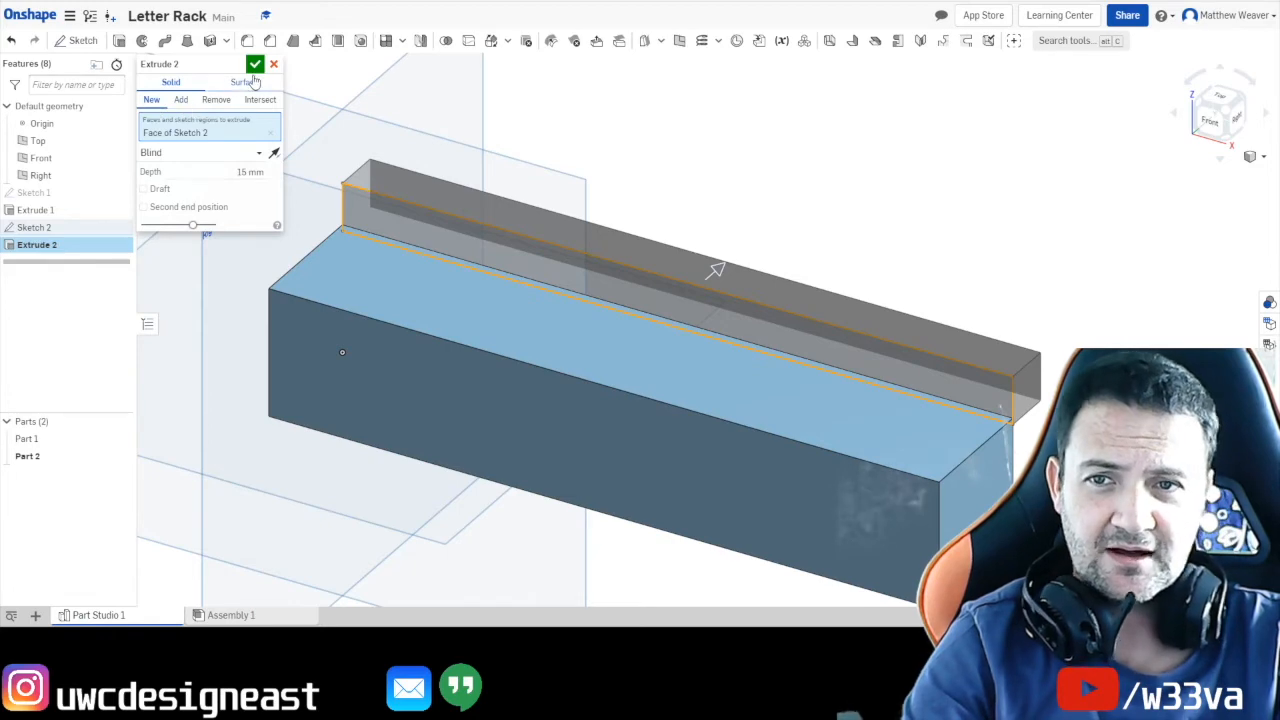
{"action": "left_click", "coordinate": [255, 64]}
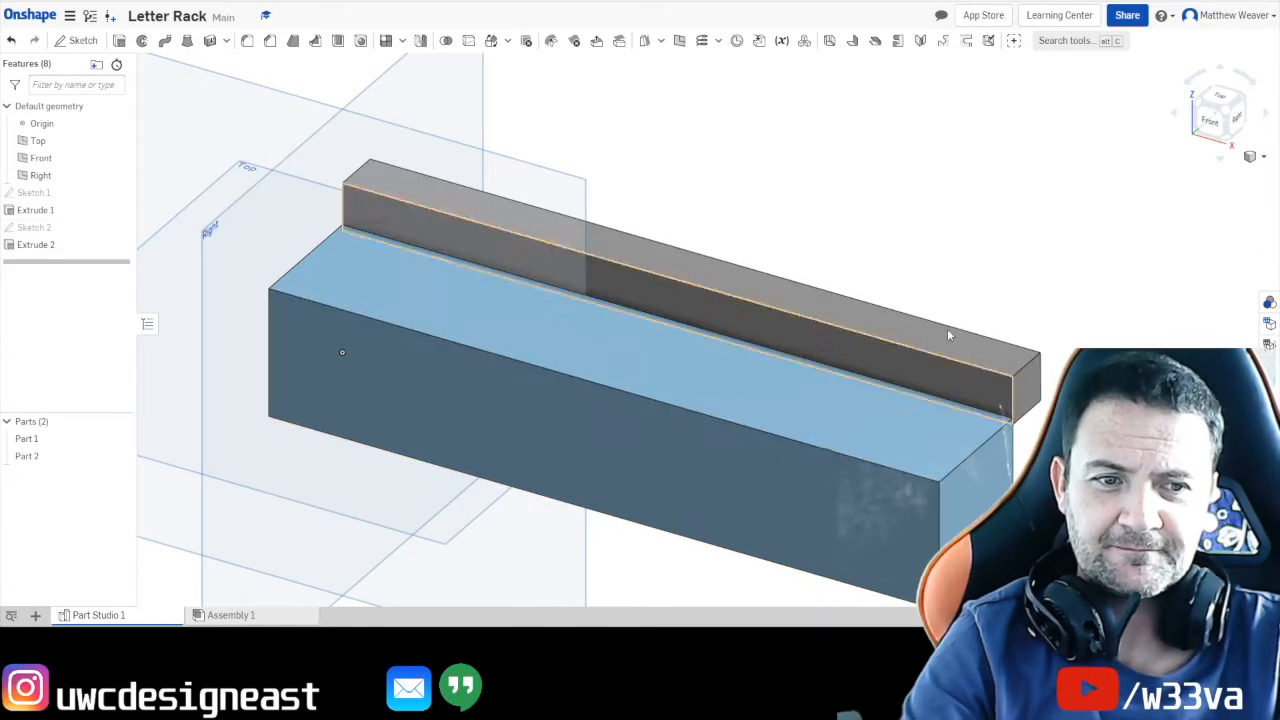
Transform the strip with Translate by XYZ, moving it to about -57.2 mm in Y and -40.8 mm in Z, in front of the block.
{"action": "left_click", "coordinate": [1237, 119]}
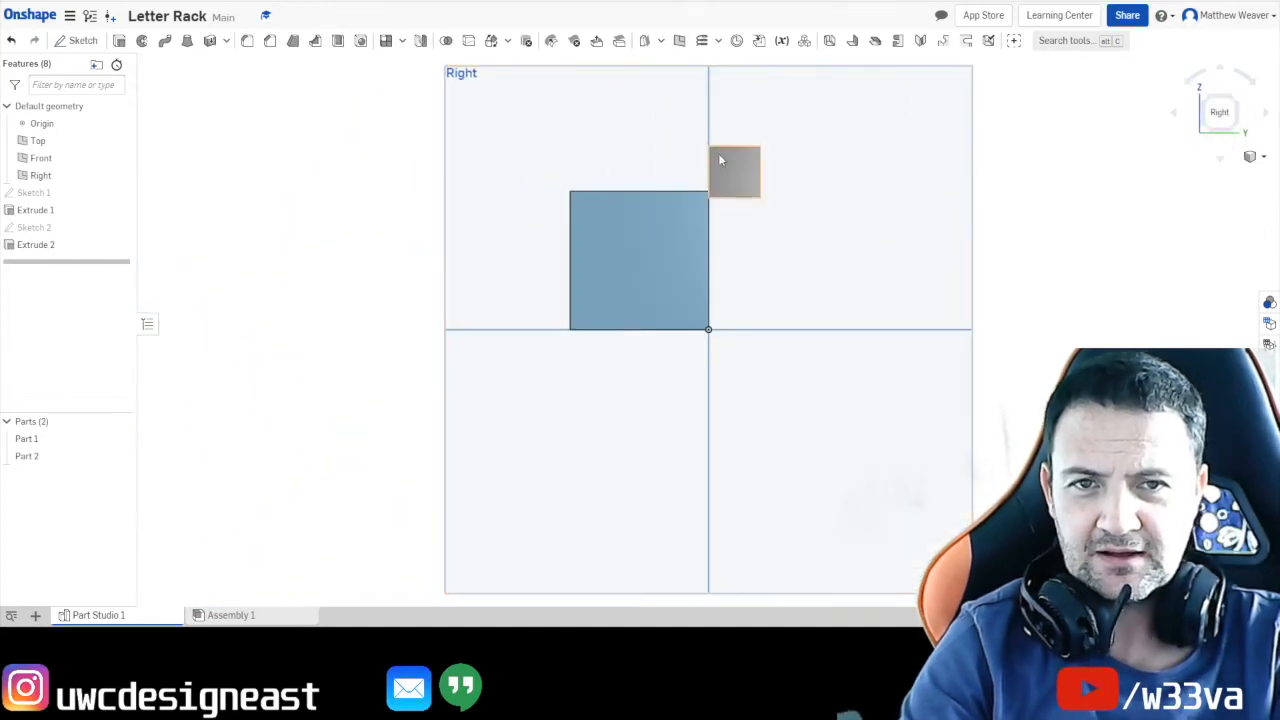
{"action": "left_click", "coordinate": [26, 458]}
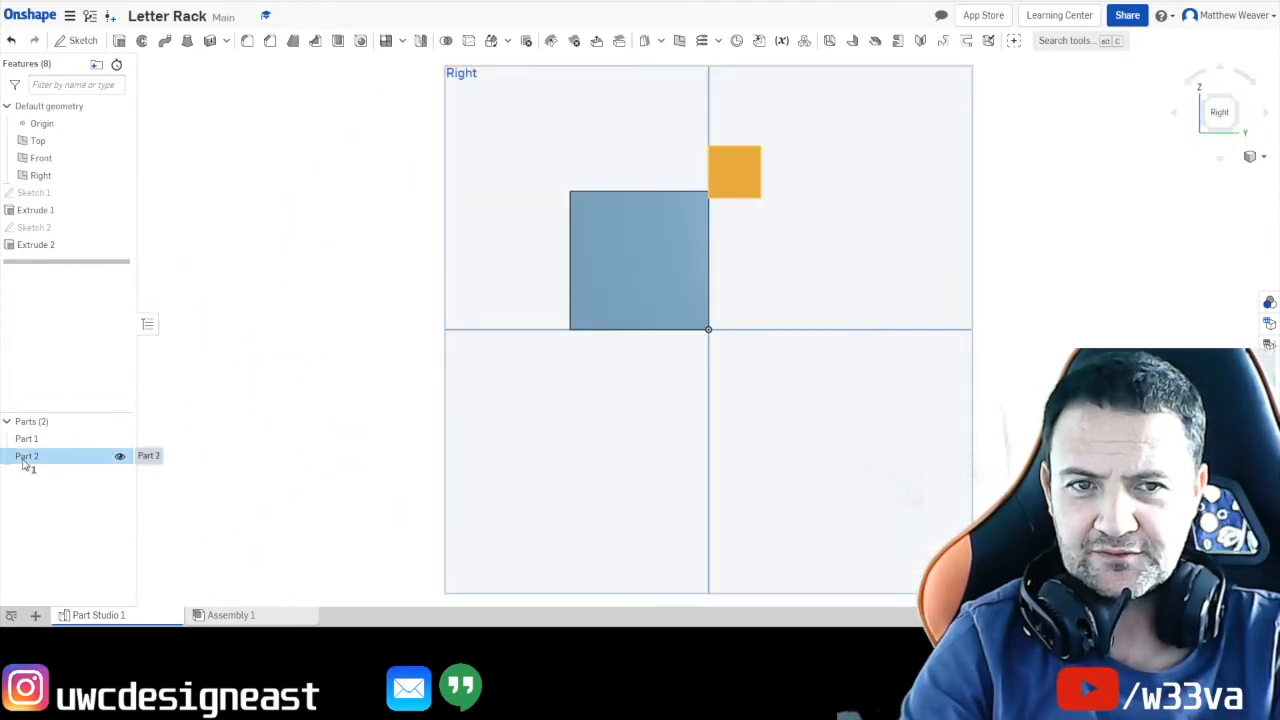
{"action": "left_click", "coordinate": [507, 41]}
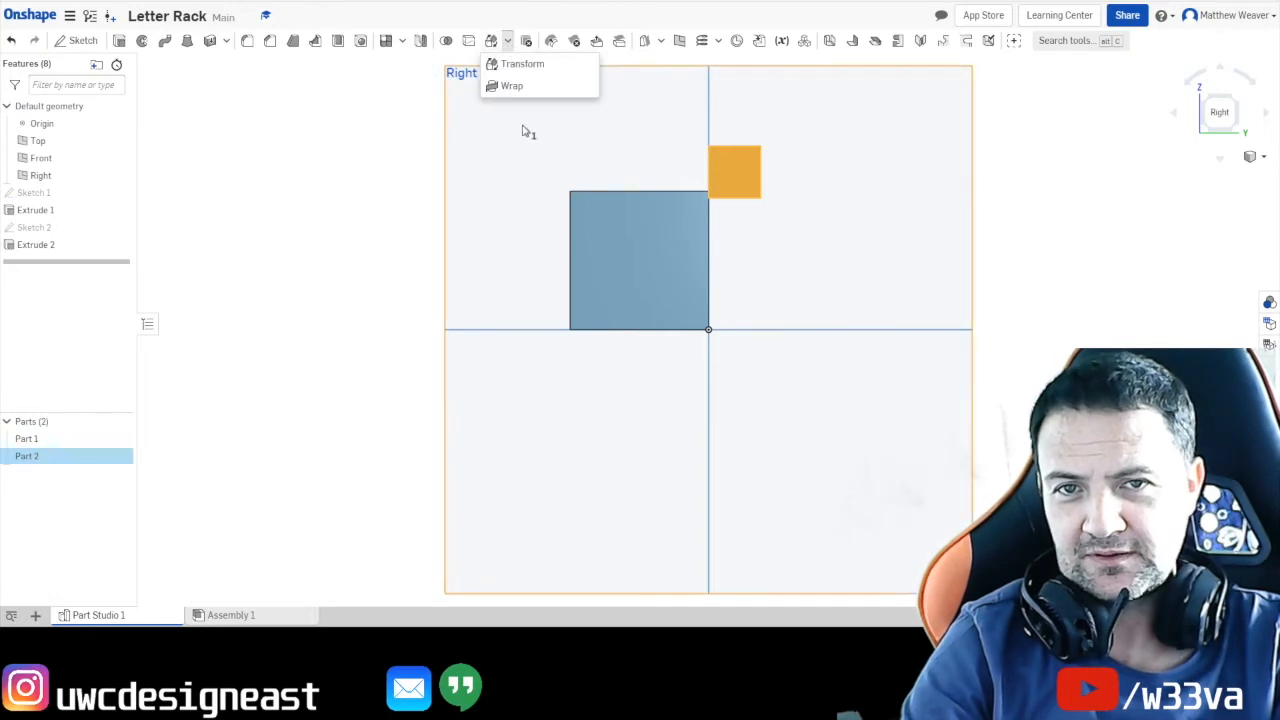
{"action": "left_click", "coordinate": [523, 63]}
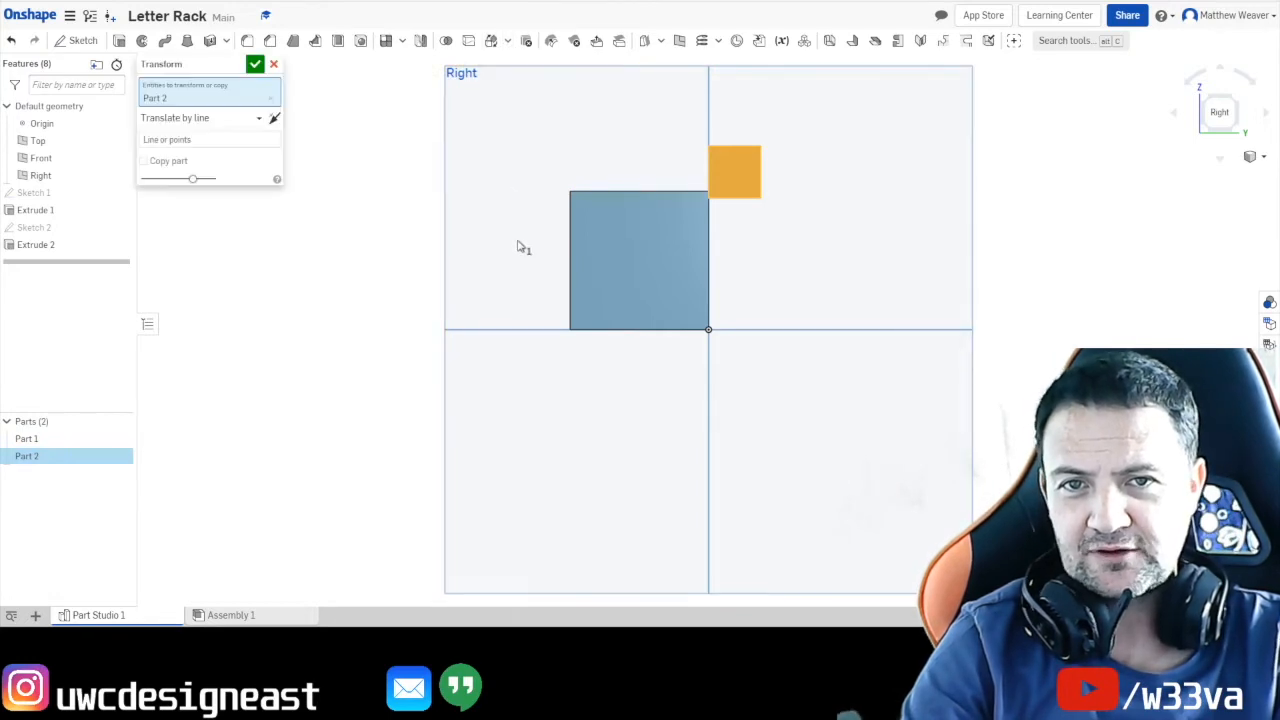
{"action": "left_click", "coordinate": [198, 118]}
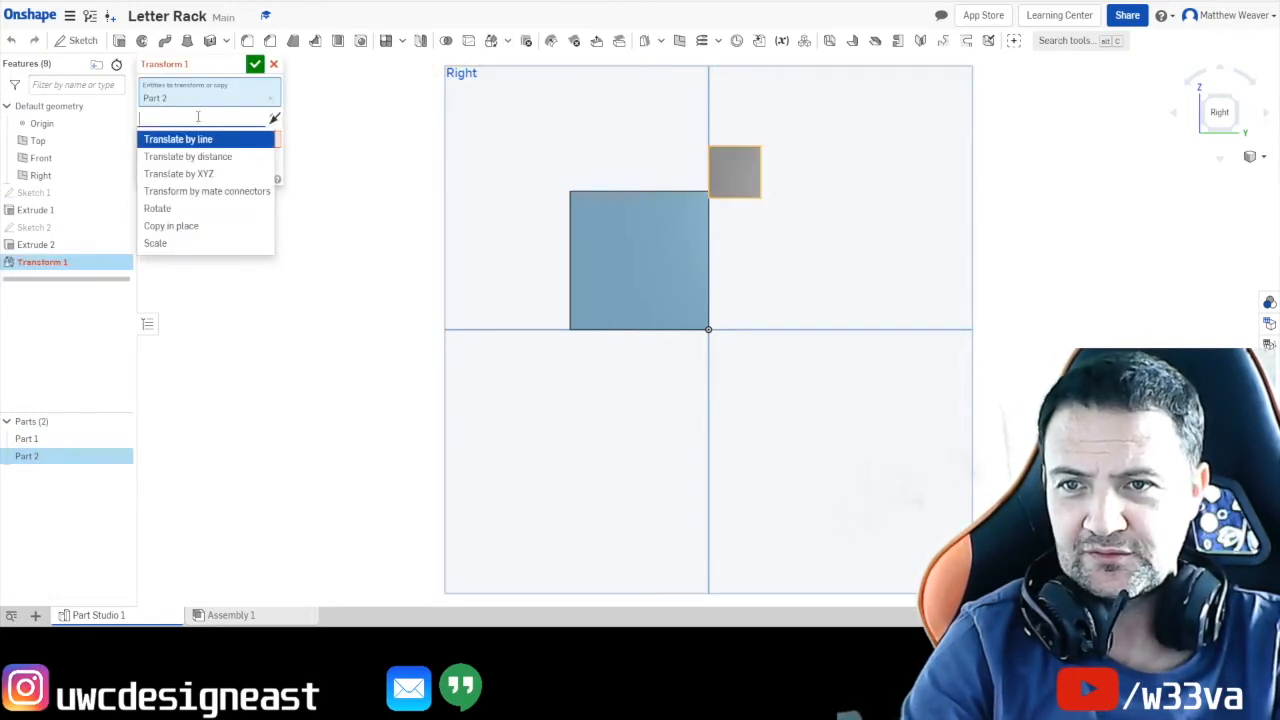
{"action": "left_click", "coordinate": [187, 176]}
{"action": "left_click_drag", "start_coordinate": [764, 180], "coordinate": [589, 196]}
{"action": "left_click_drag", "start_coordinate": [537, 124], "coordinate": [537, 262]}
{"action": "scroll", "coordinate": [592, 460], "scroll_direction": "up", "scroll_amount": 5}
{"action": "middle_click_drag", "start_coordinate": [482, 156], "coordinate": [588, 388]}
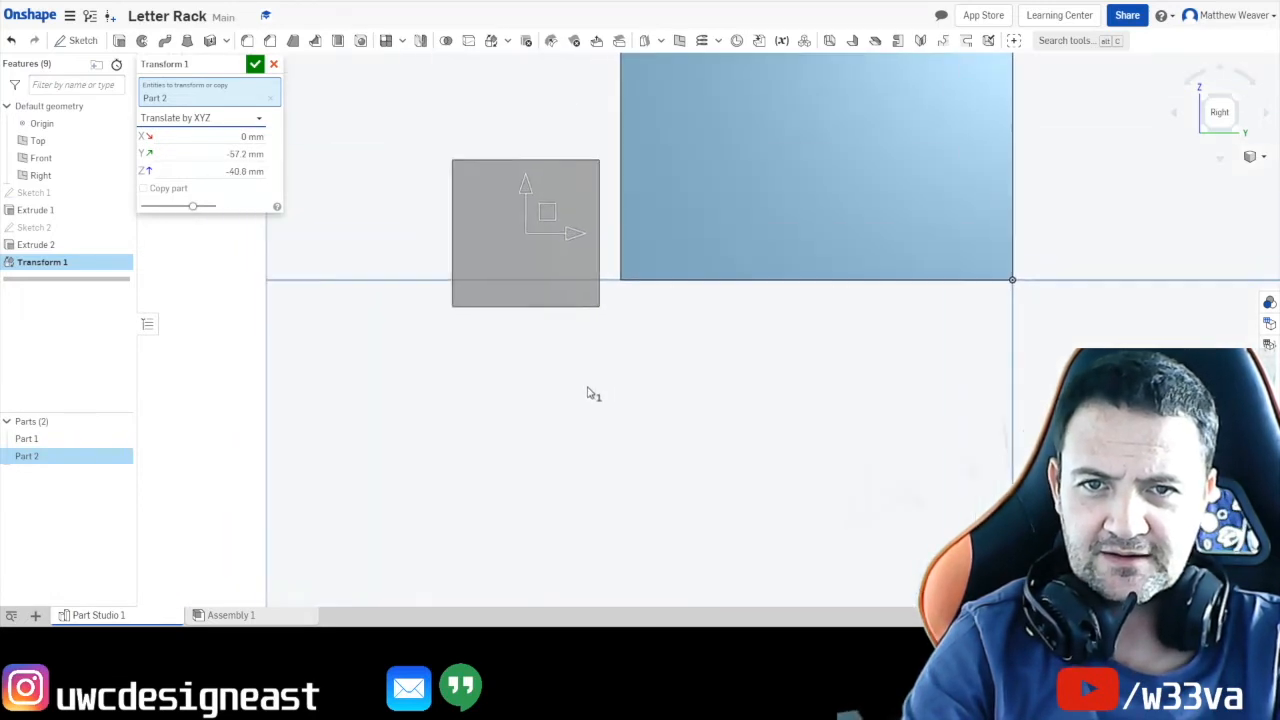
Level the strip with the block's base at about -38.1 mm in Z and adjust its Y translation to about -55.7 mm.
{"action": "left_click_drag", "start_coordinate": [537, 230], "coordinate": [537, 193]}
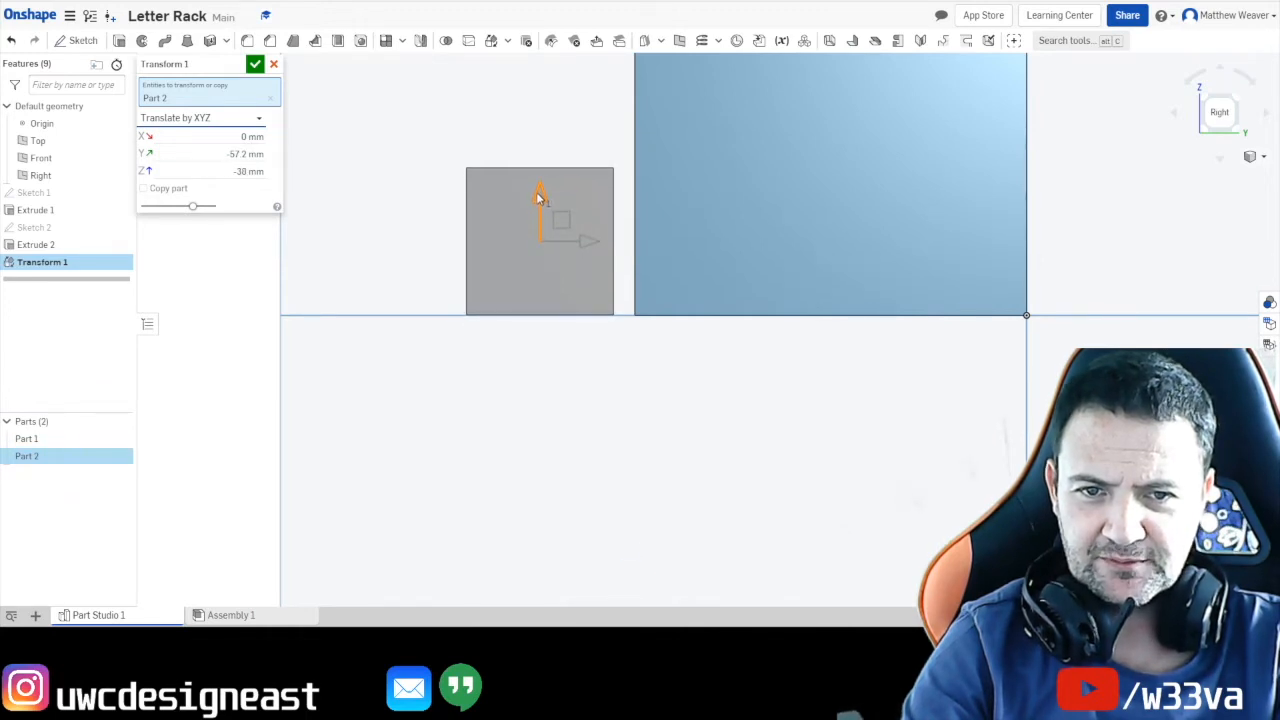
{"action": "left_click_drag", "start_coordinate": [538, 198], "coordinate": [538, 199]}
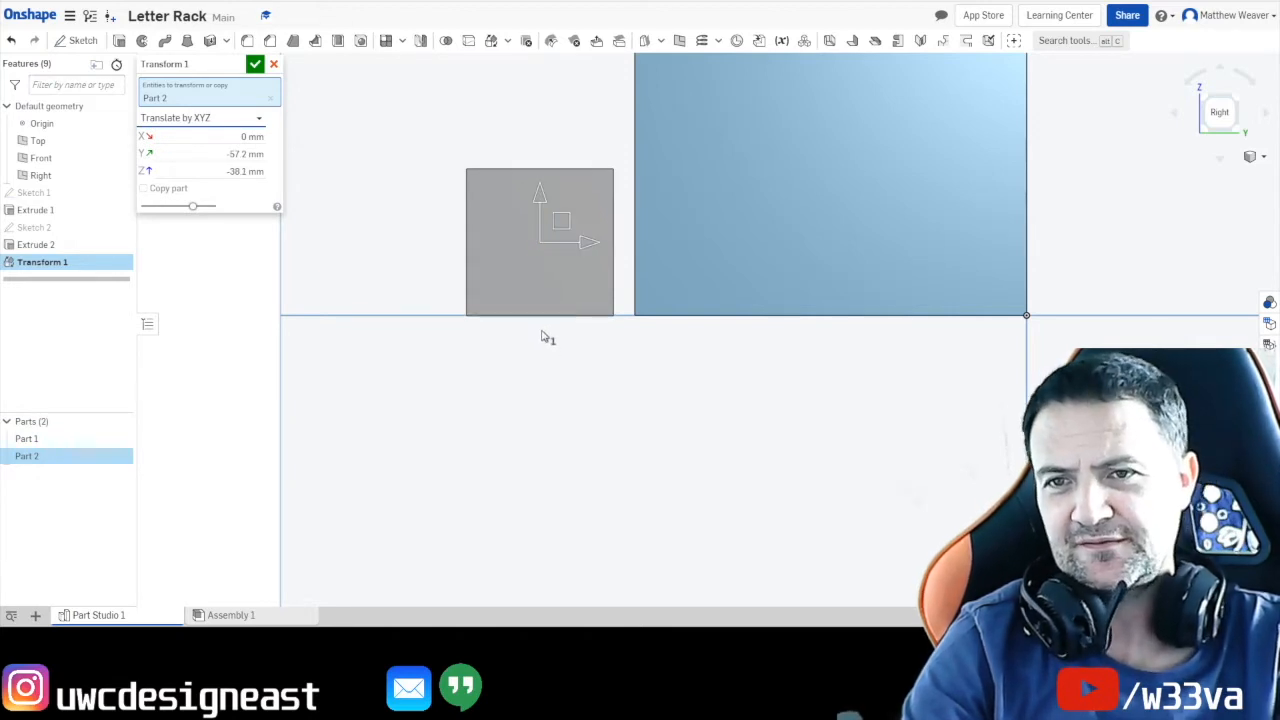
{"action": "left_click_drag", "start_coordinate": [590, 248], "coordinate": [610, 251]}
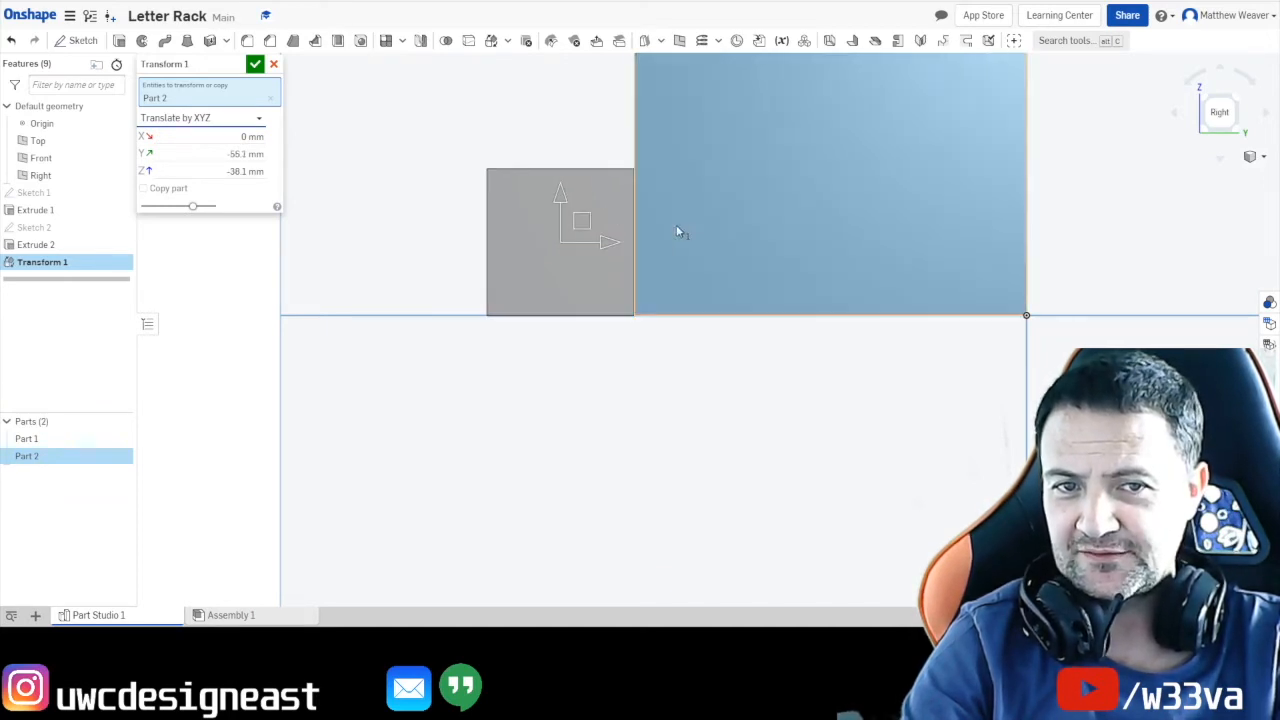
{"action": "scroll", "coordinate": [700, 233], "scroll_direction": "up", "scroll_amount": 3}
{"action": "scroll", "coordinate": [700, 233], "scroll_direction": "down", "scroll_amount": 5}
{"action": "middle_click_drag", "start_coordinate": [703, 237], "coordinate": [705, 361]}
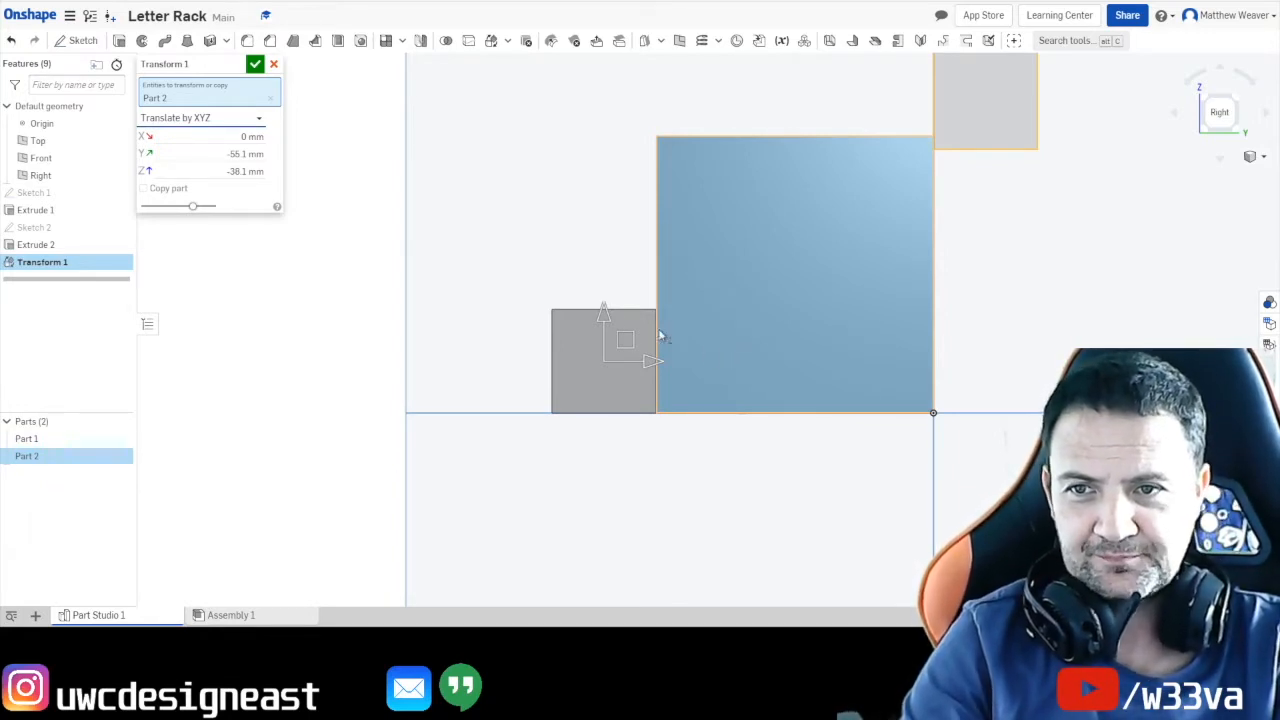
{"action": "mouse_move", "coordinate": [652, 364]}
{"action": "left_mouse_down"}
{"action": "mouse_move", "coordinate": [638, 366]}
{"action": "mouse_move", "coordinate": [652, 370]}
{"action": "left_mouse_up"}
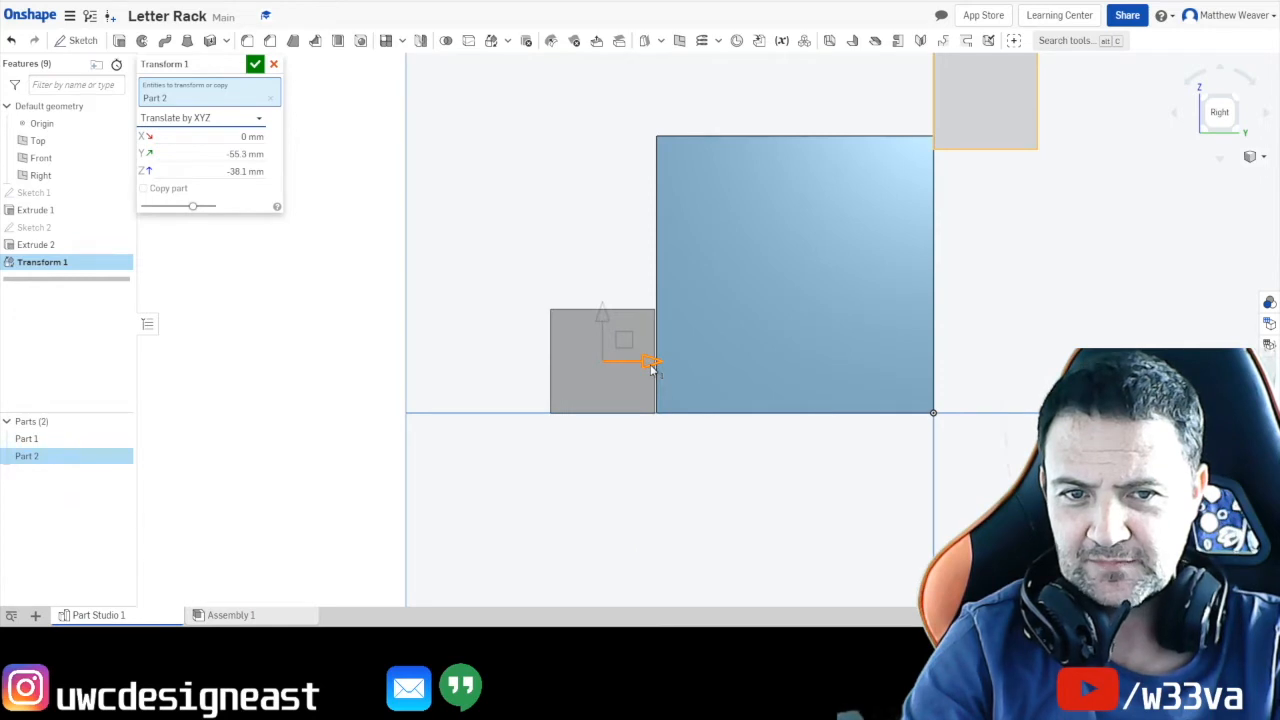
{"action": "left_click_drag", "start_coordinate": [651, 370], "coordinate": [653, 370]}
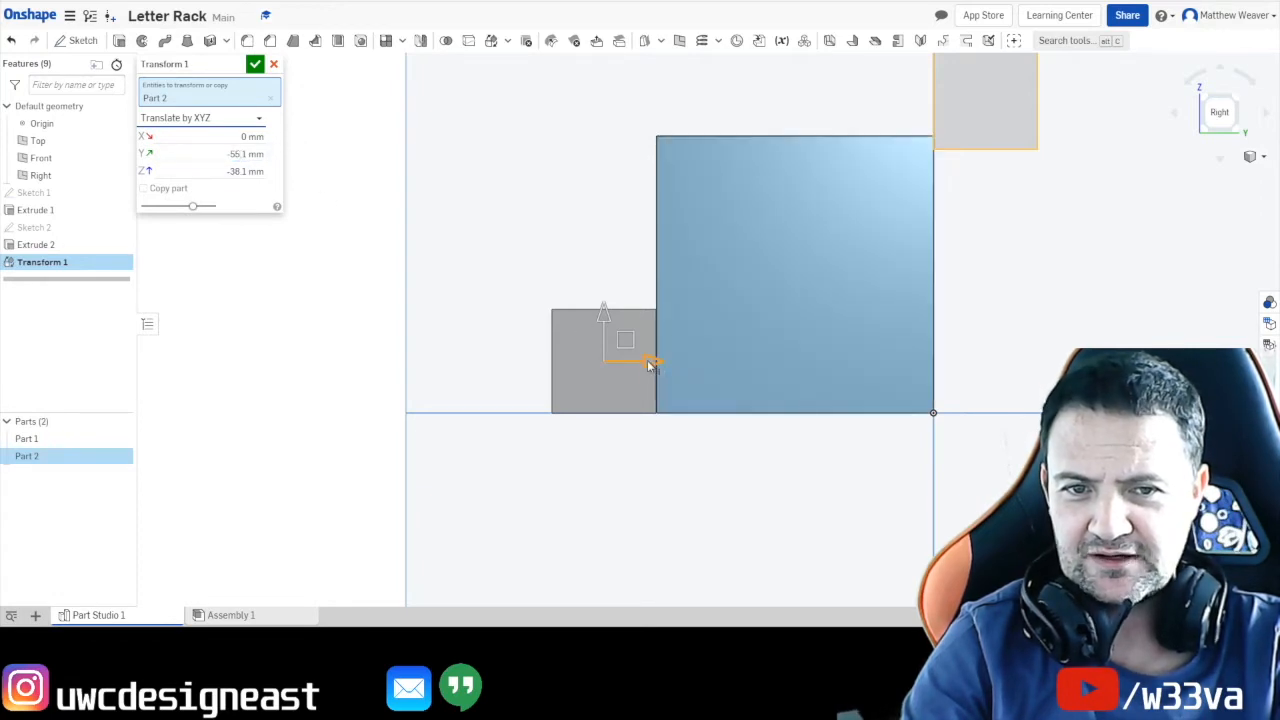
{"action": "left_click_drag", "start_coordinate": [648, 366], "coordinate": [644, 366]}
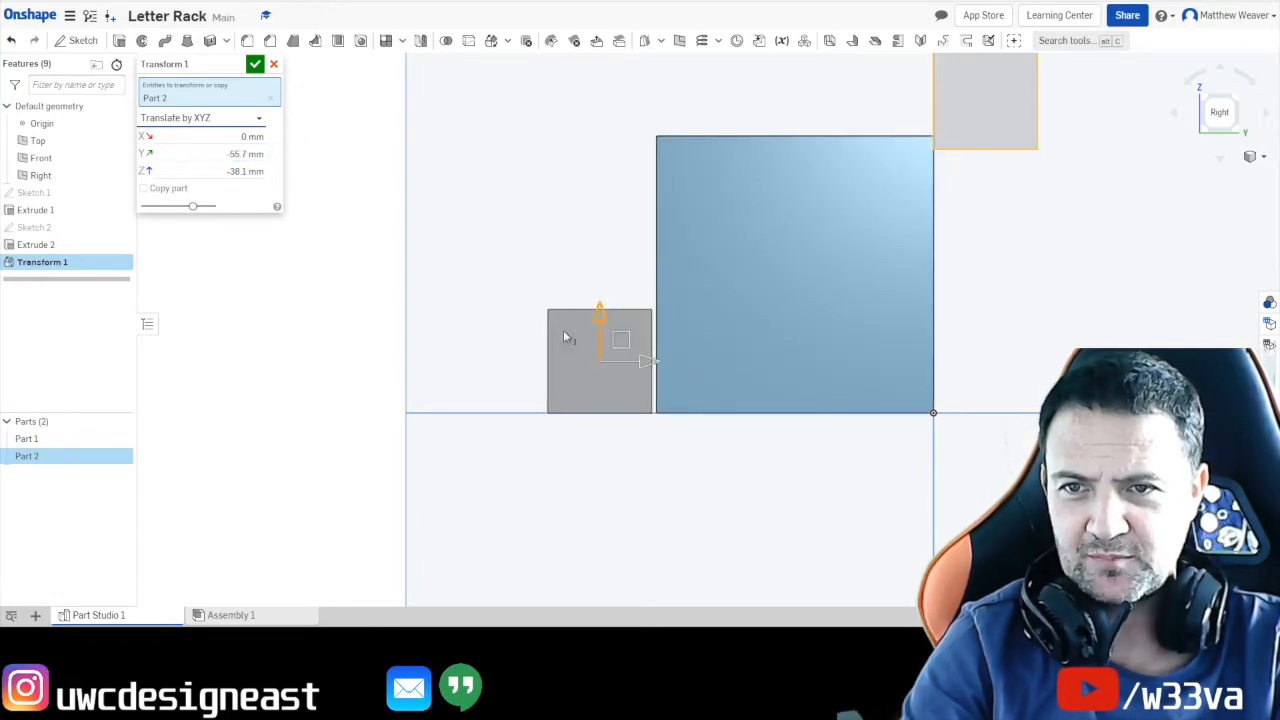
Set the strip's Y translation to -58 mm and accept the transform.
{"action": "left_click", "coordinate": [246, 155]}
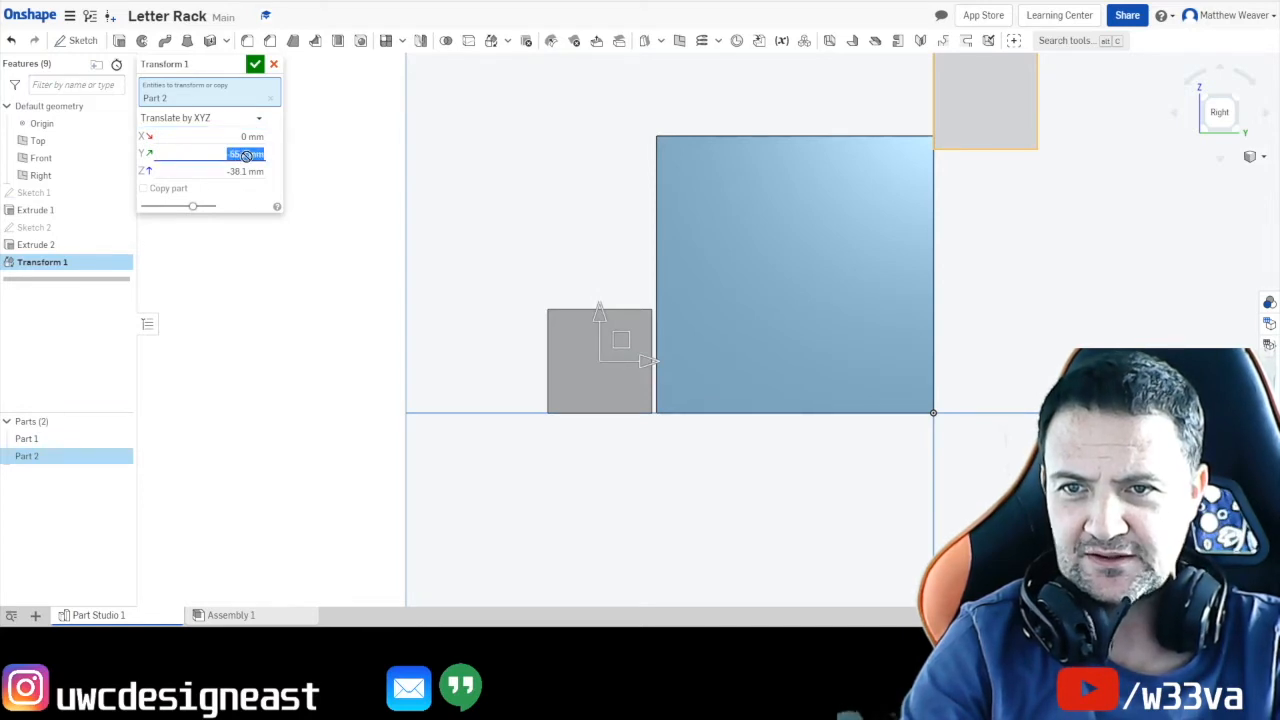
{"action": "left_click", "coordinate": [247, 155]}
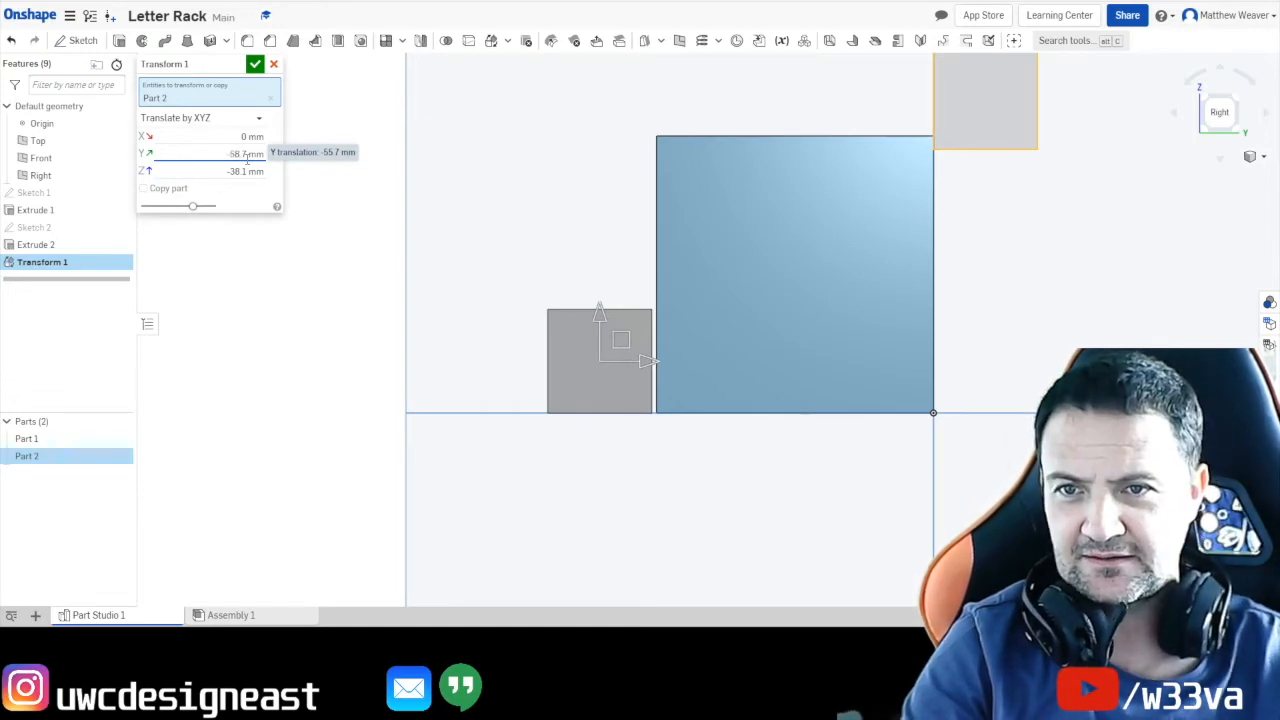
{"action": "left_click", "coordinate": [247, 155]}
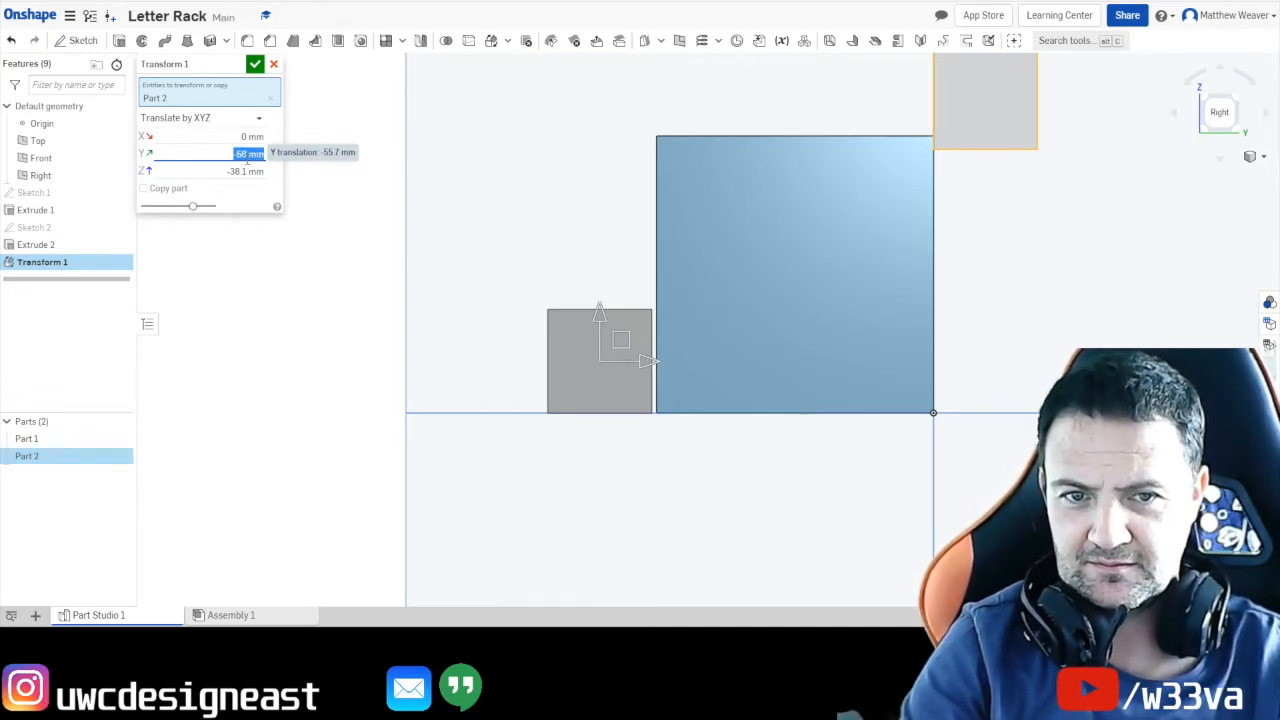
{"action": "left_click", "coordinate": [255, 64]}
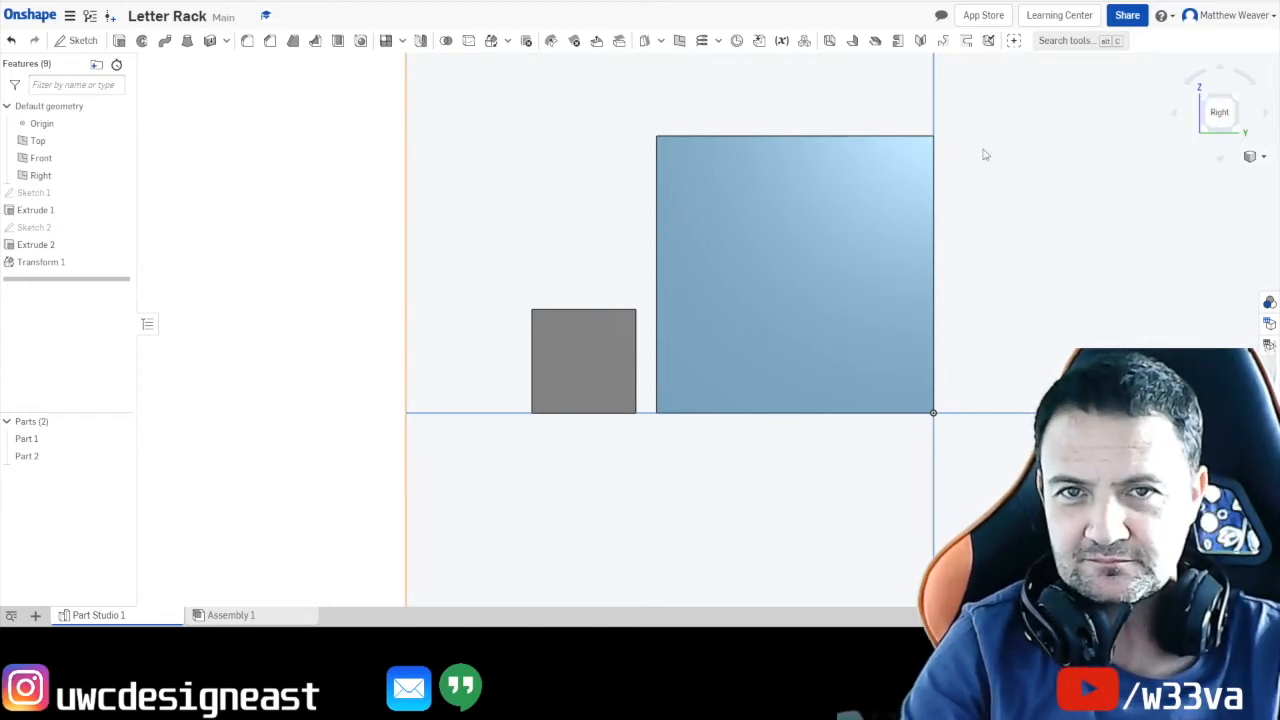
Start a sketch on the Front plane and draw a corner rectangle beside the block, about 85 mm wide and 90 mm high, resting on the horizontal axis.
{"action": "left_click", "coordinate": [1207, 102]}
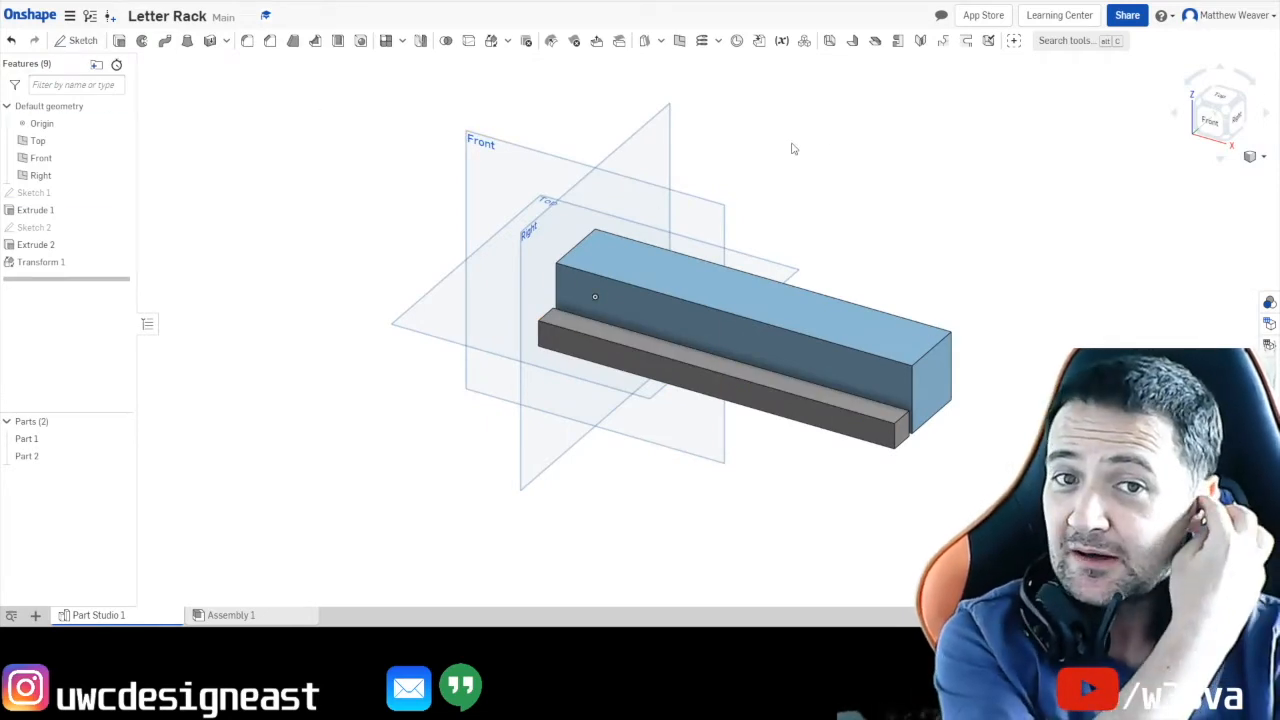
{"action": "middle_click_drag", "start_coordinate": [849, 149], "coordinate": [840, 206]}
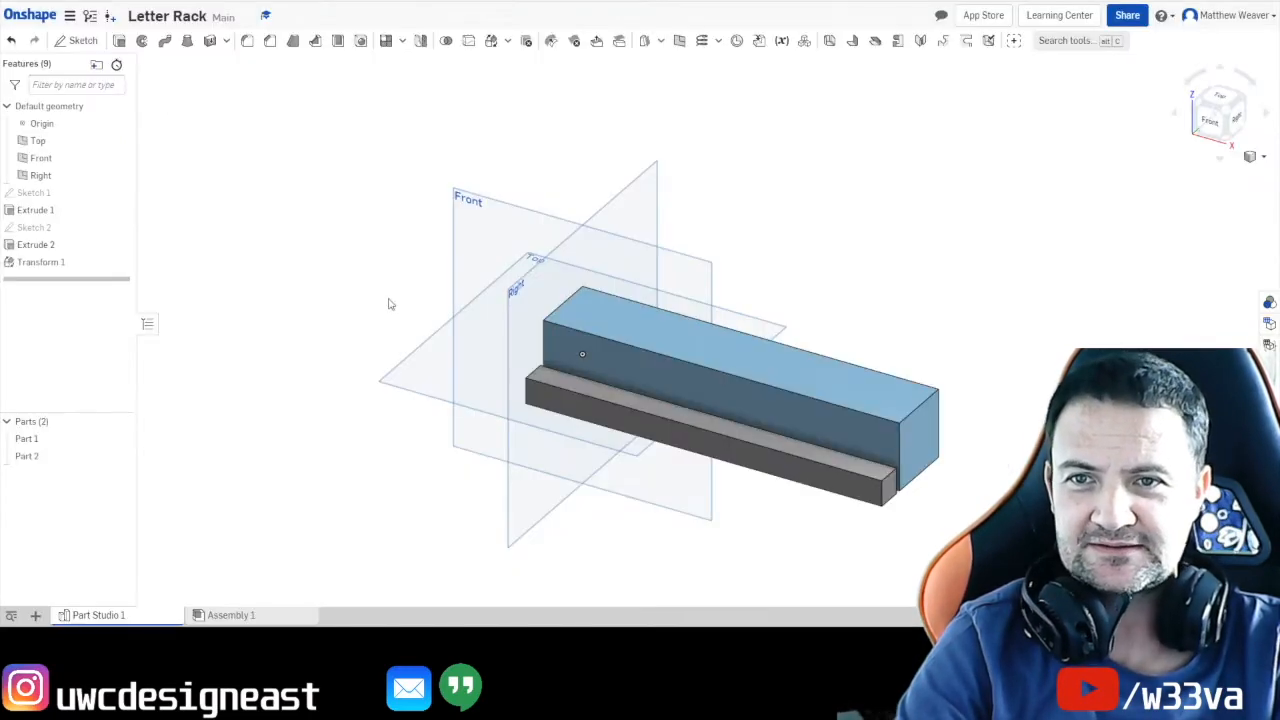
{"action": "left_click", "coordinate": [87, 41]}
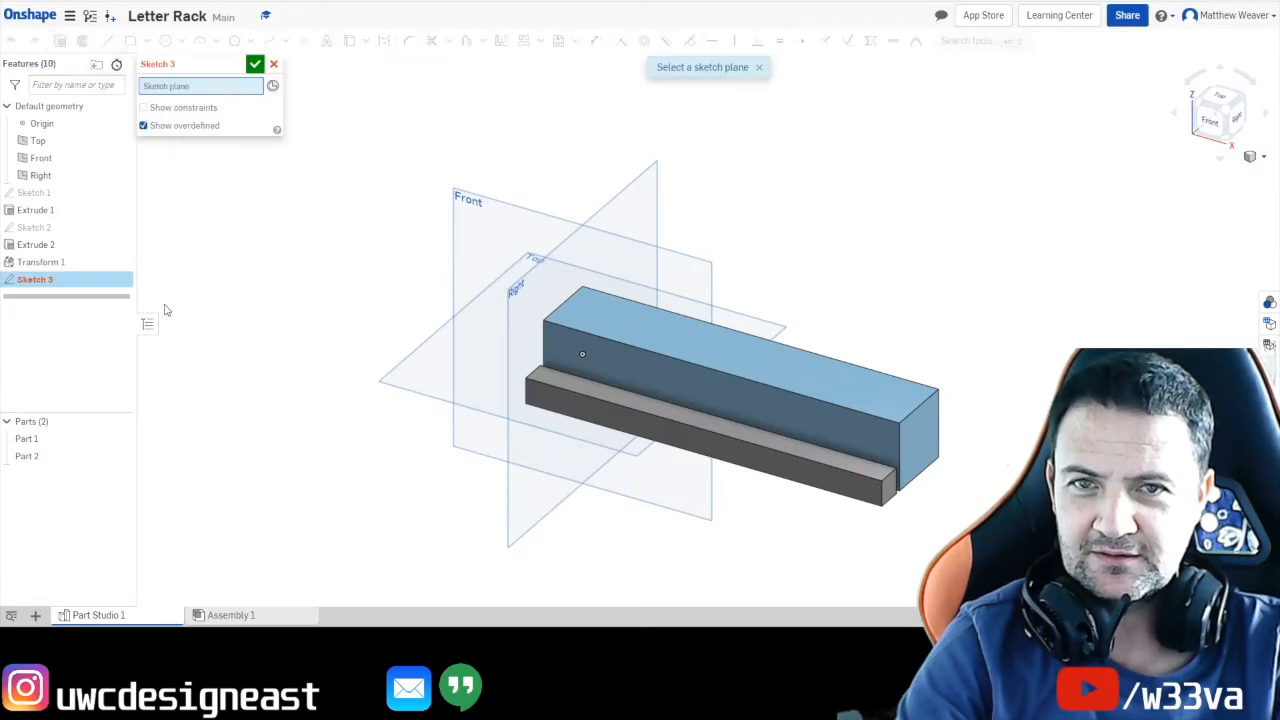
{"action": "left_click", "coordinate": [479, 200]}
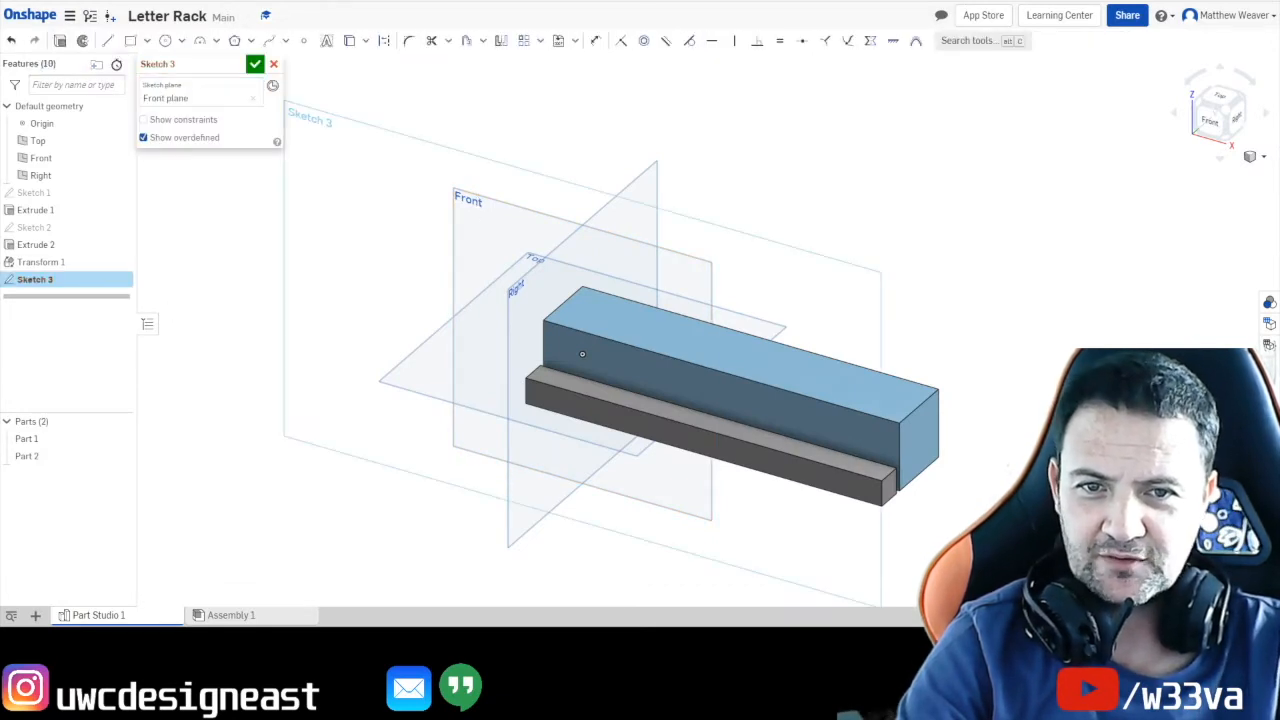
{"action": "left_click", "coordinate": [1210, 122]}
{"action": "middle_click_drag", "start_coordinate": [631, 412], "coordinate": [1039, 564]}
{"action": "left_click", "coordinate": [130, 40]}
{"action": "left_click", "coordinate": [835, 475]}
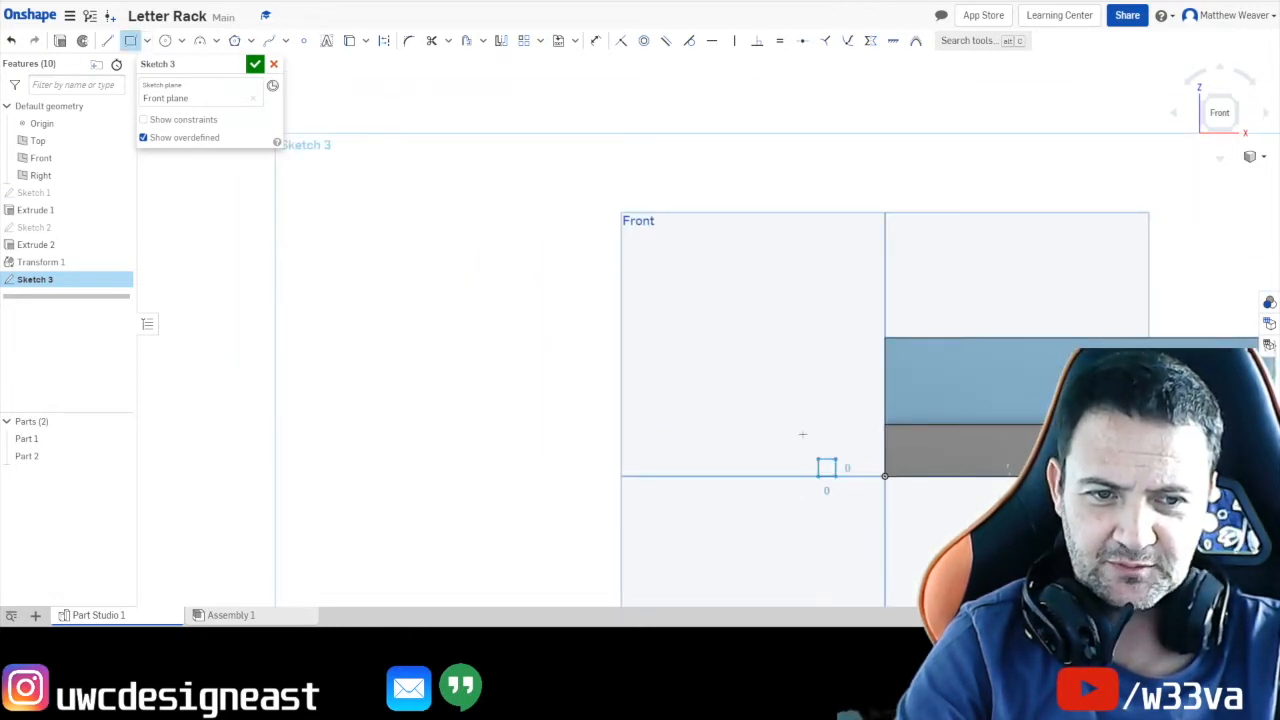
{"action": "left_click", "coordinate": [540, 164]}
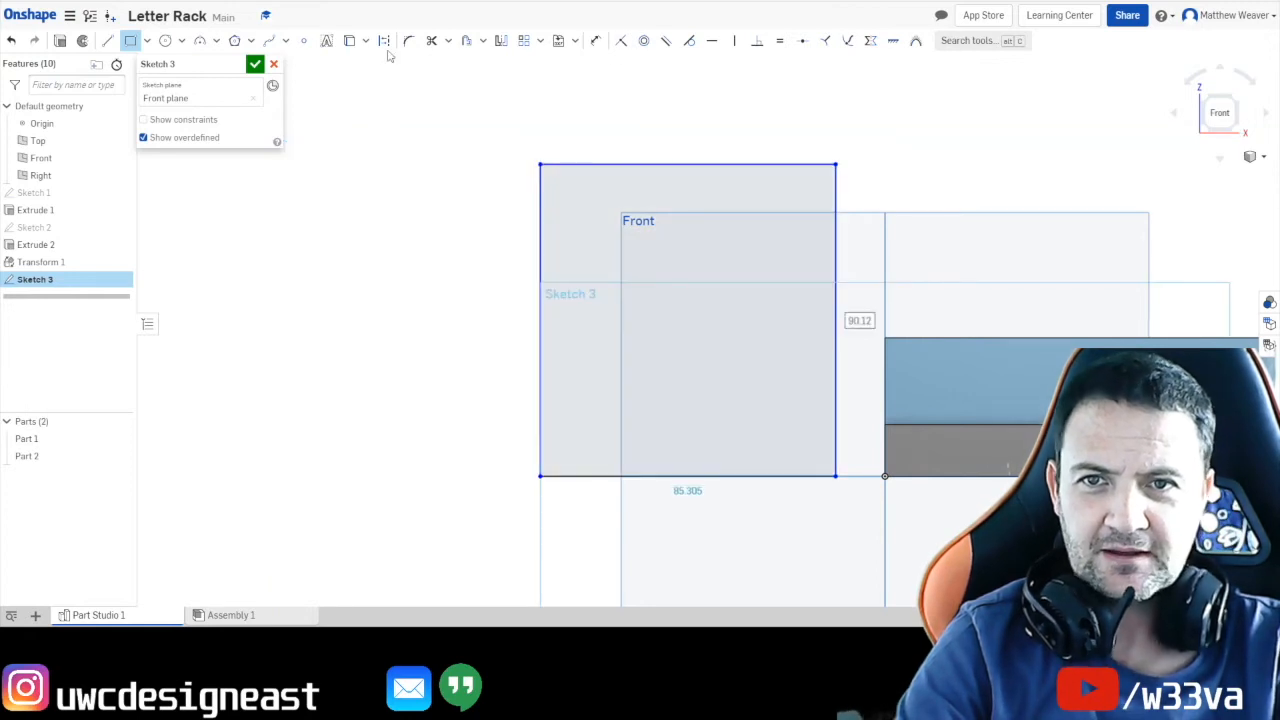
Dimension the bottom edge of the rectangle beside the block and set its width to 210 mm.
{"action": "left_click", "coordinate": [594, 42]}
{"action": "left_click", "coordinate": [670, 476]}
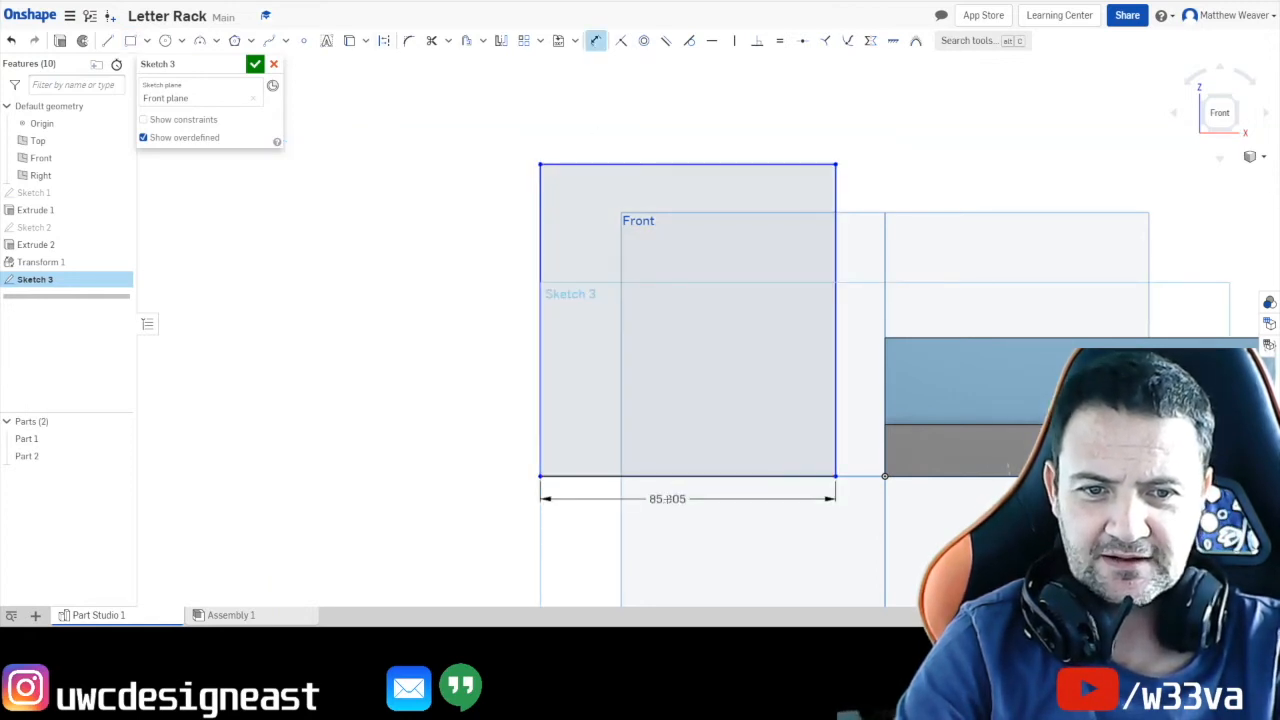
{"action": "left_click", "coordinate": [670, 506]}
{"action": "type", "text": "210"}
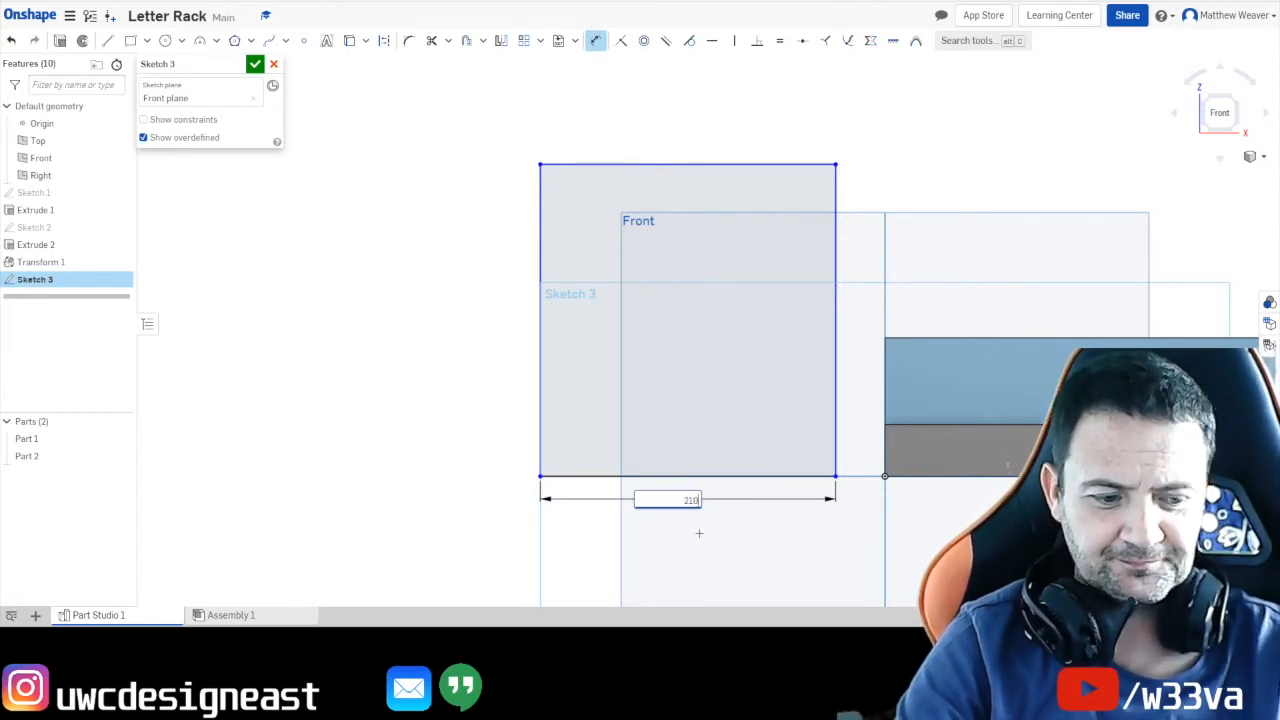
{"action": "key", "text": "Return"}
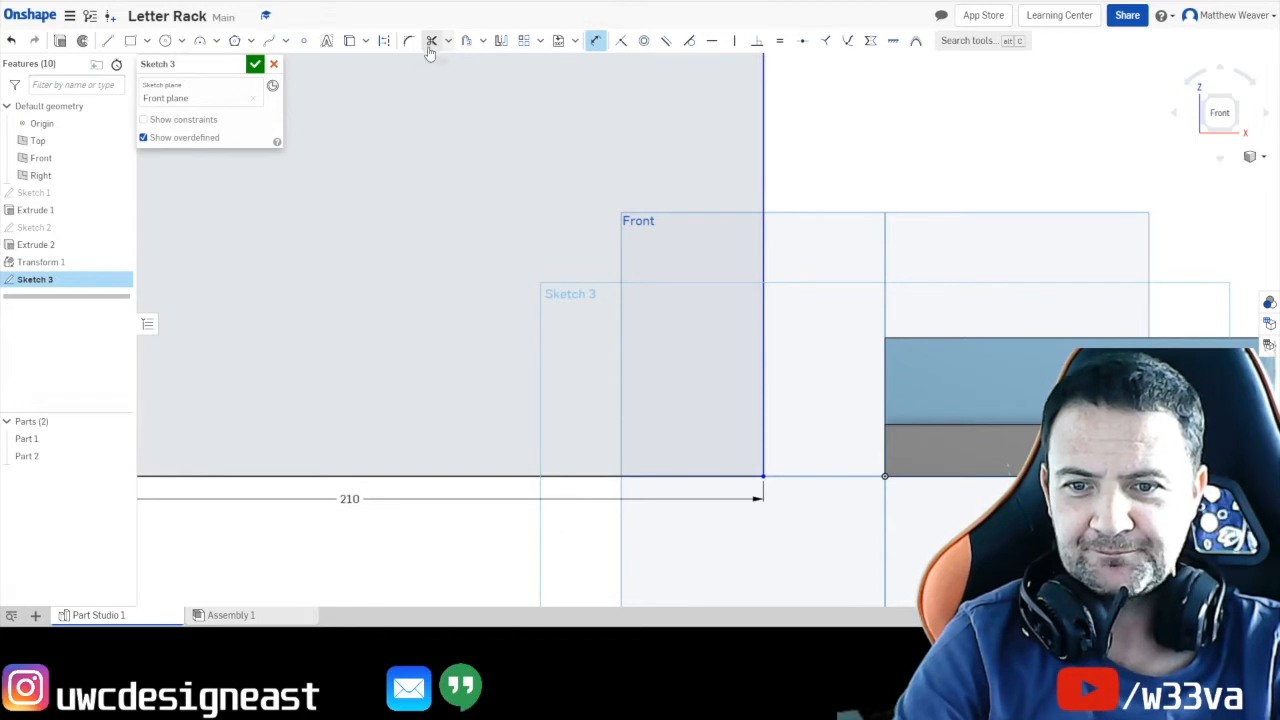
Dimension the rectangle's right edge and set its height to 297 mm.
{"action": "left_click", "coordinate": [765, 162]}
{"action": "left_click", "coordinate": [815, 178]}
{"action": "type", "text": "20"}
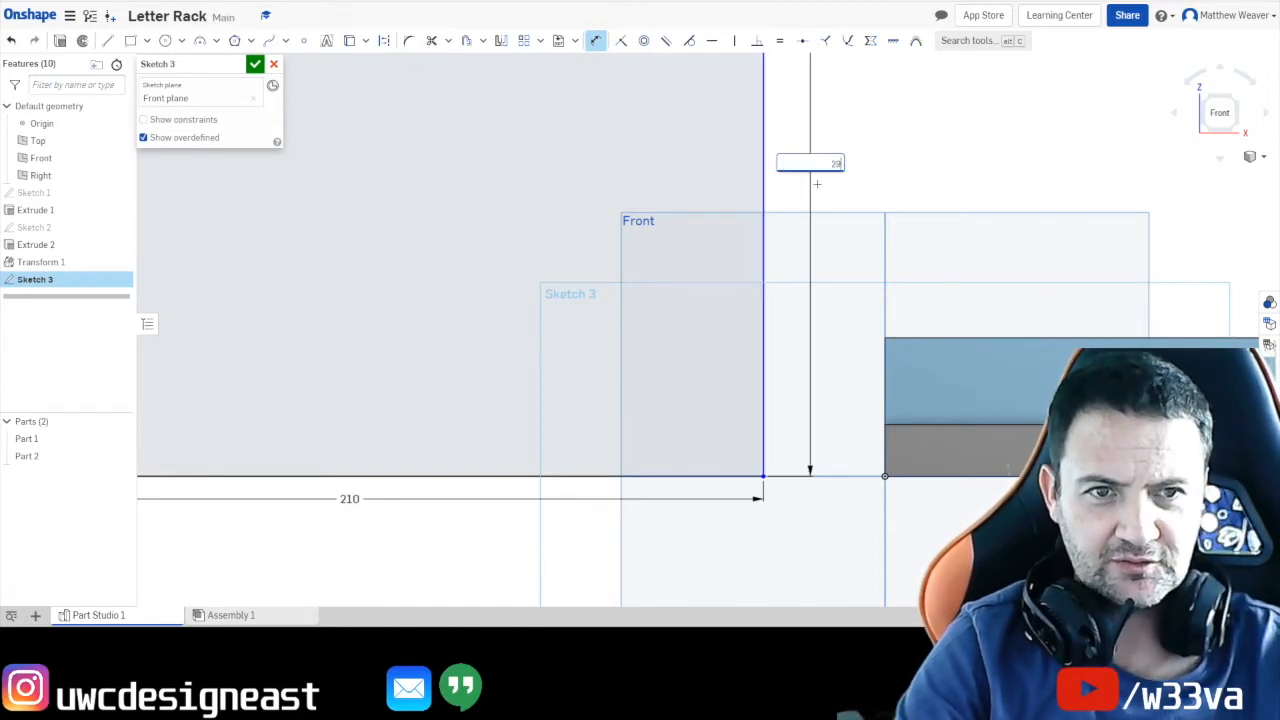
{"action": "key", "text": "Return"}
{"action": "scroll", "coordinate": [819, 186], "scroll_direction": "up", "scroll_amount": 3}
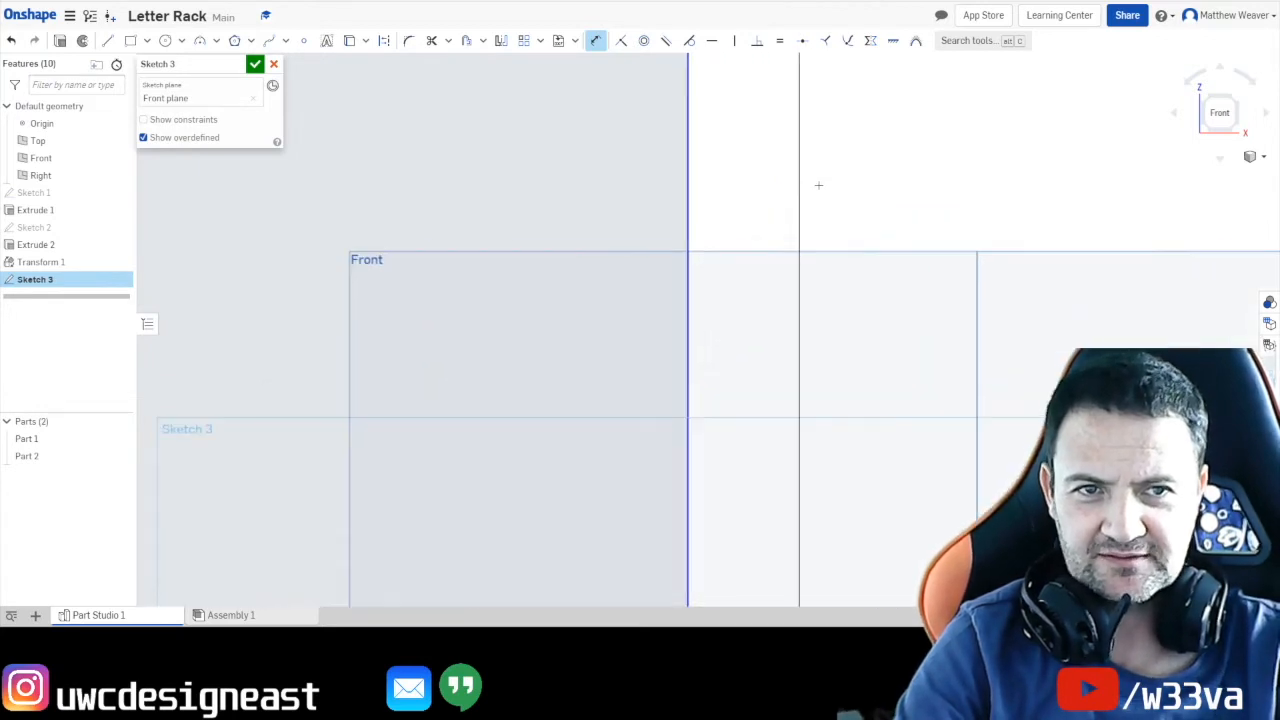
{"action": "scroll", "coordinate": [850, 210], "scroll_direction": "down", "scroll_amount": 5}
{"action": "scroll", "coordinate": [852, 212], "scroll_direction": "down", "scroll_amount": 5}
{"action": "middle_click_drag", "start_coordinate": [853, 125], "coordinate": [783, 262]}
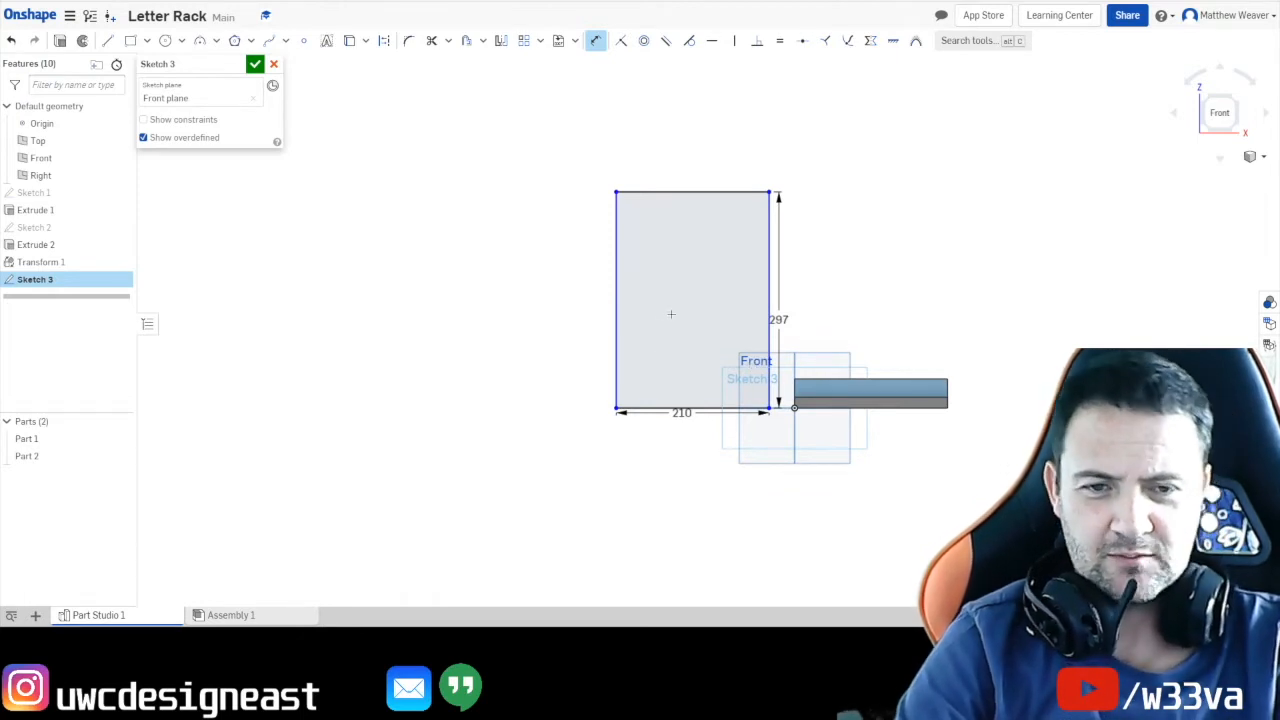
{"action": "scroll", "coordinate": [757, 323], "scroll_direction": "down", "scroll_amount": 4}
{"action": "scroll", "coordinate": [757, 335], "scroll_direction": "up", "scroll_amount": 4}
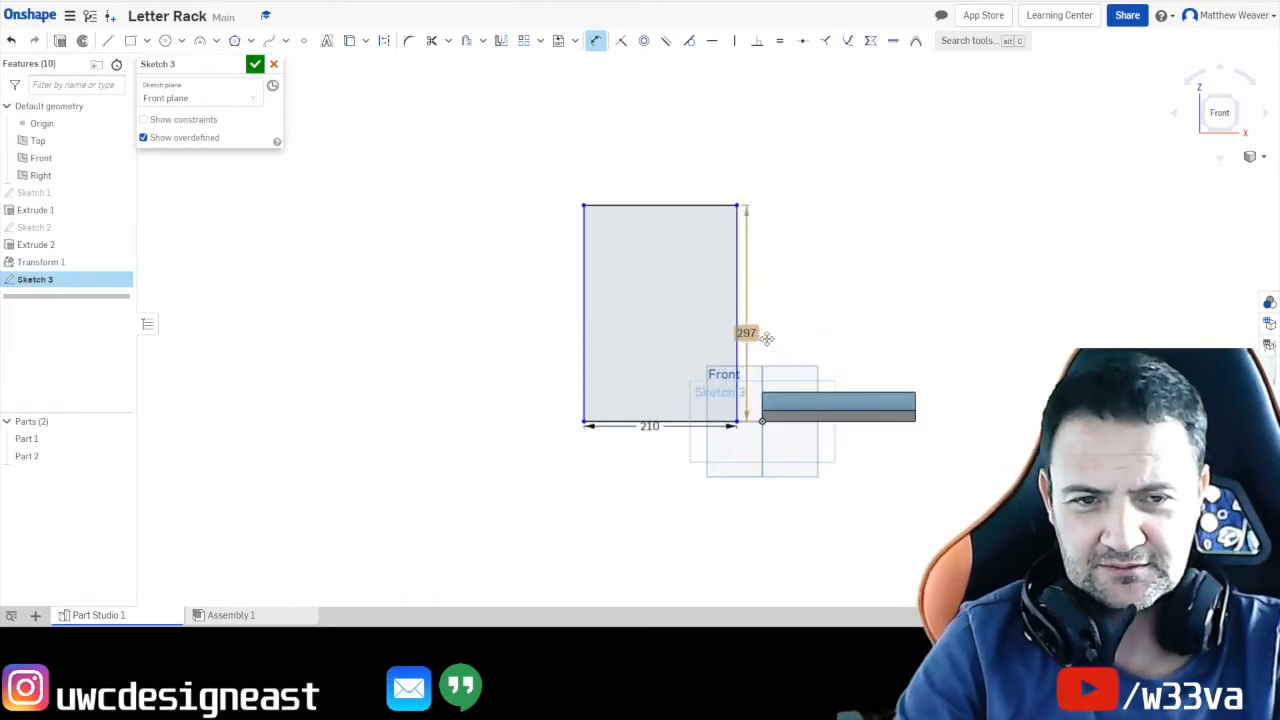
{"action": "scroll", "coordinate": [771, 339], "scroll_direction": "up", "scroll_amount": 3}
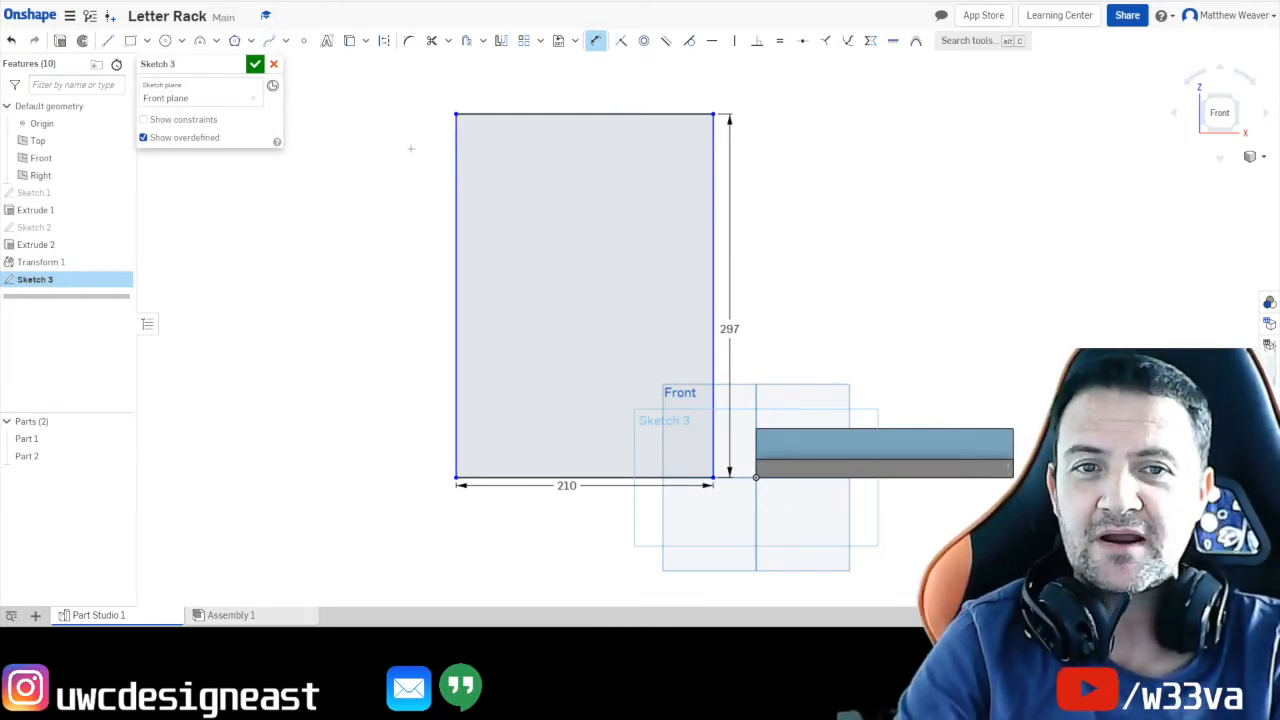
{"action": "left_click", "coordinate": [108, 42]}
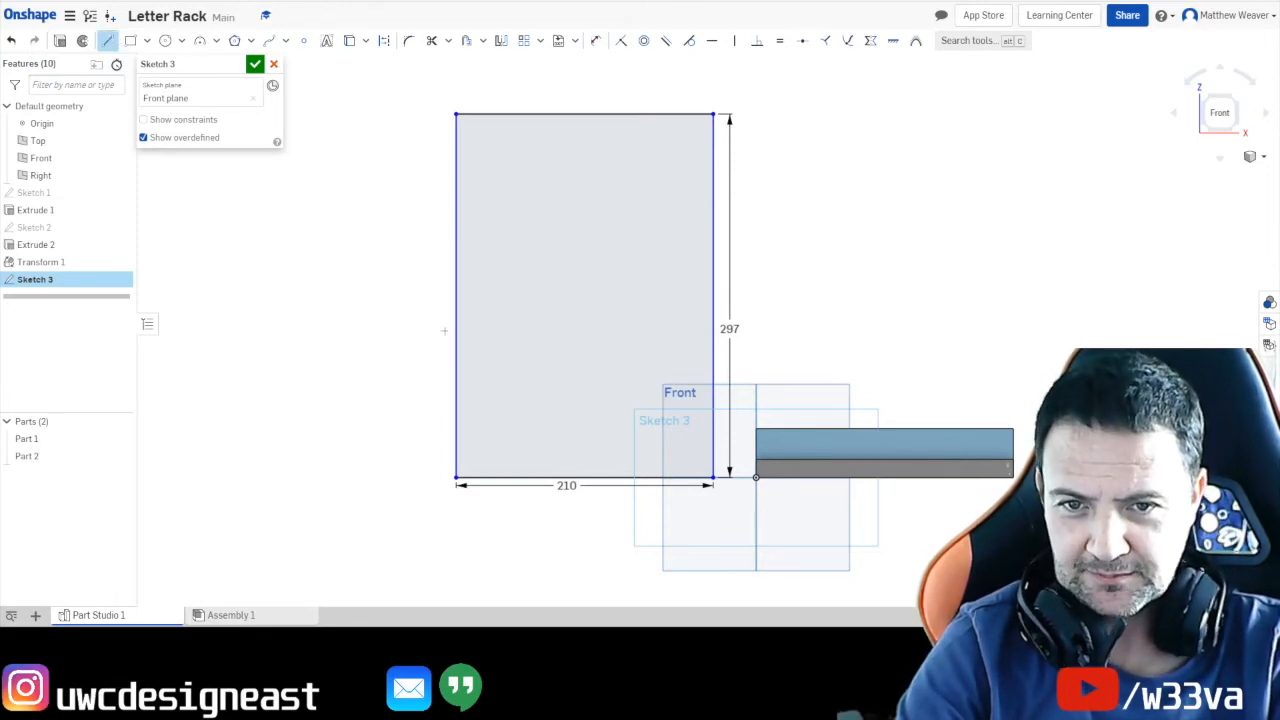
{"action": "left_click", "coordinate": [456, 310]}
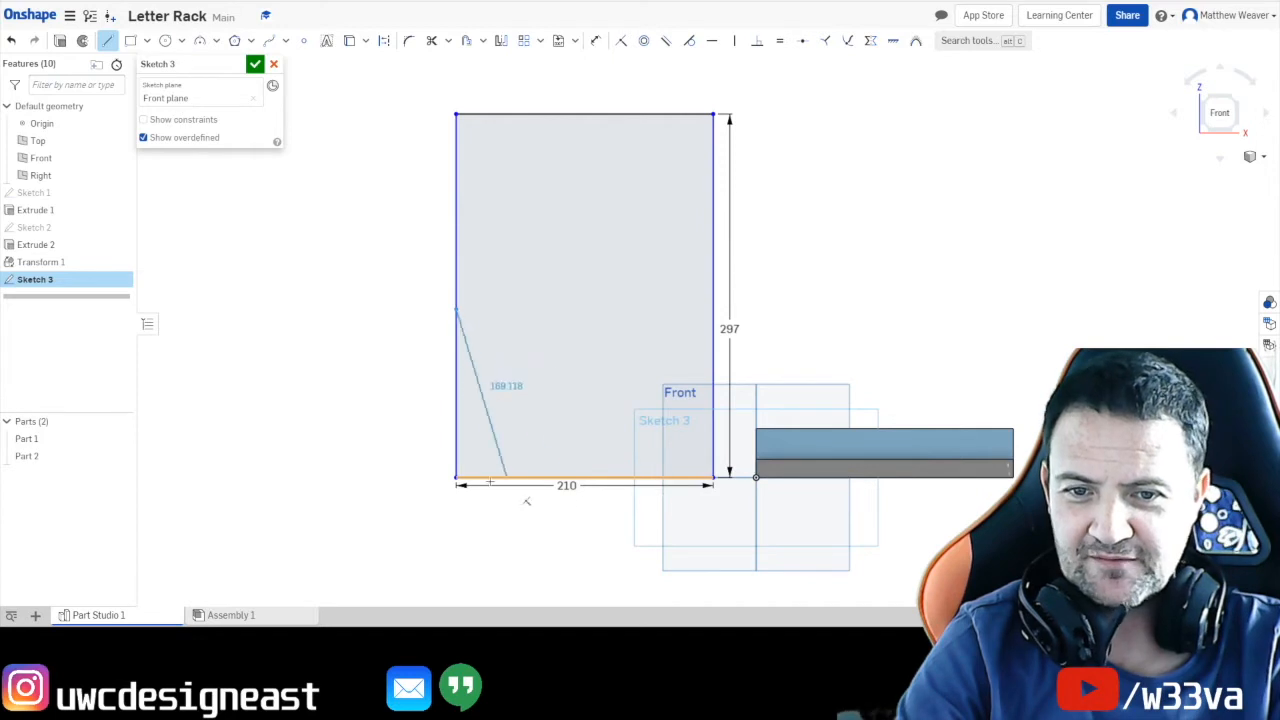
{"action": "key", "text": "Escape"}
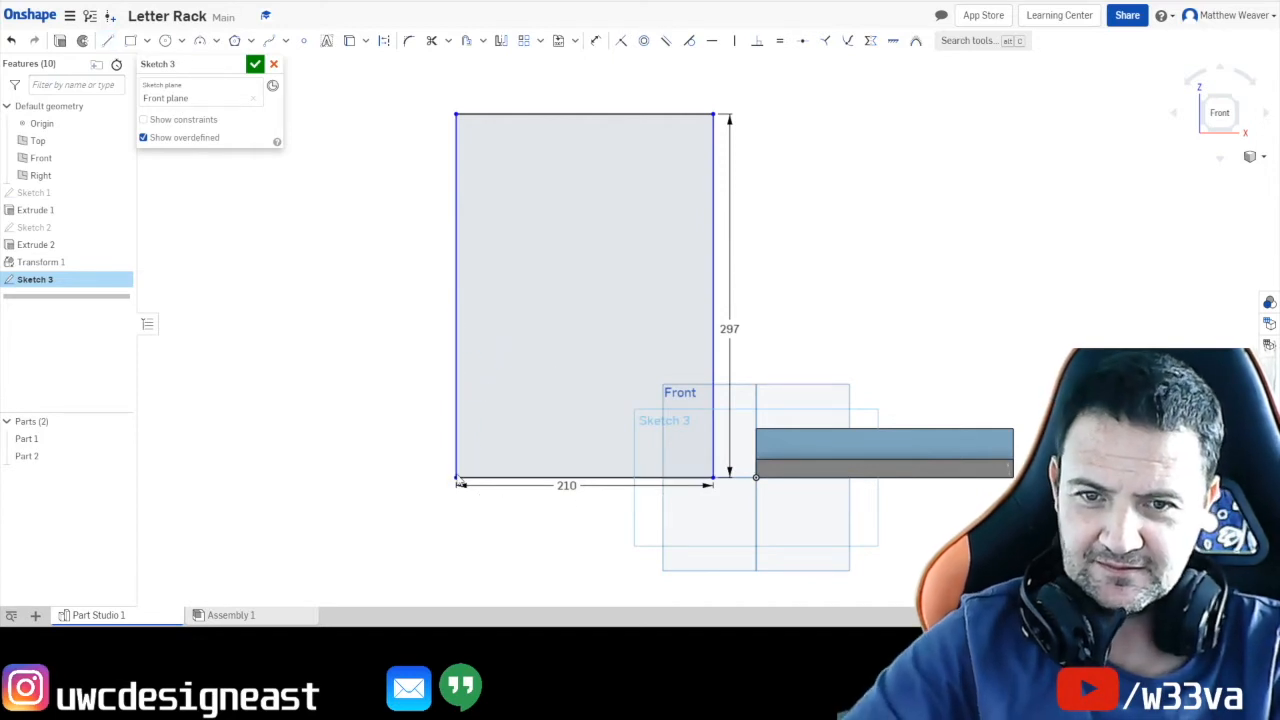
Draw lines from the rectangle's lower-left corner to the left edge's midpoint and about 149 mm along the bottom edge.
{"action": "left_click", "coordinate": [106, 41]}
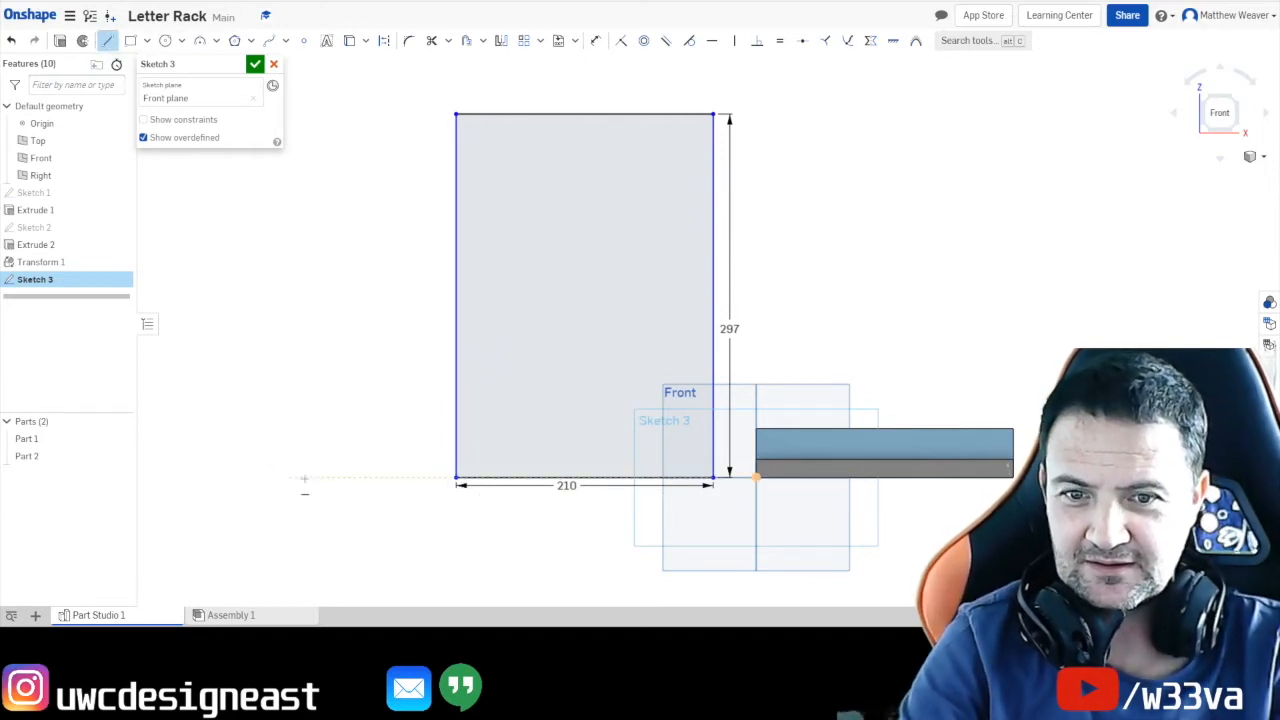
{"action": "left_click", "coordinate": [456, 477]}
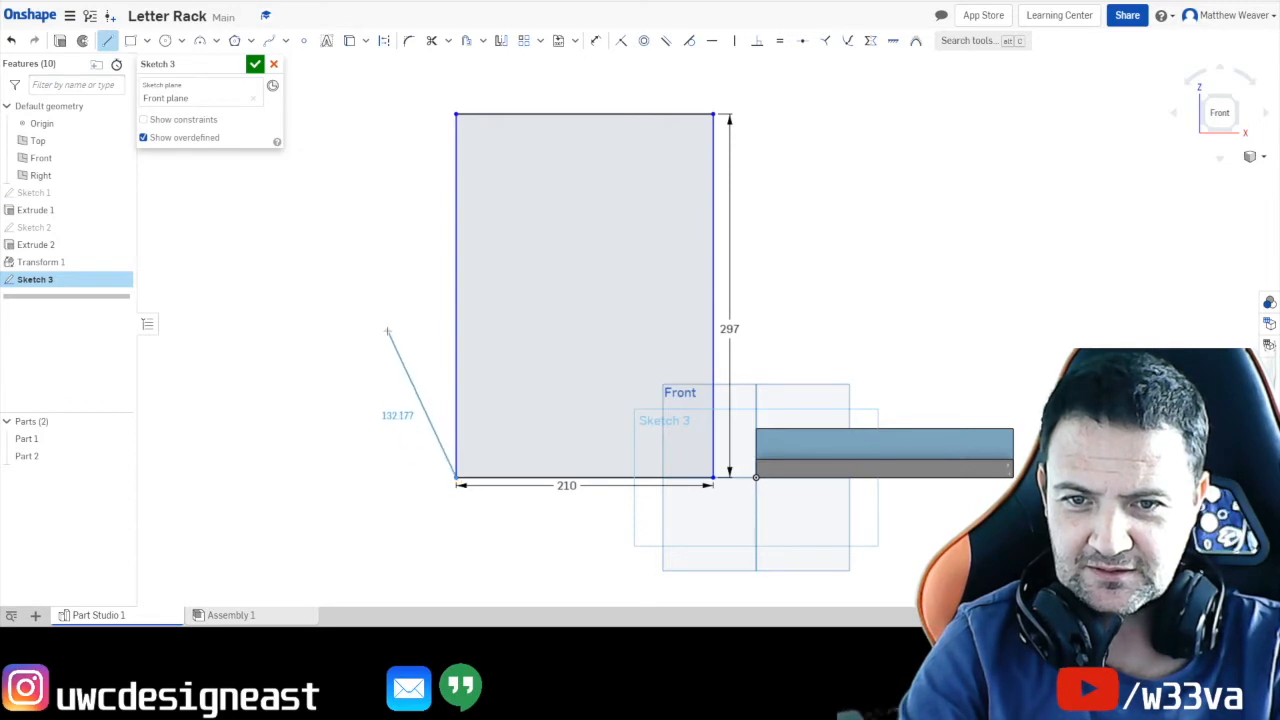
{"action": "left_click", "coordinate": [455, 295]}
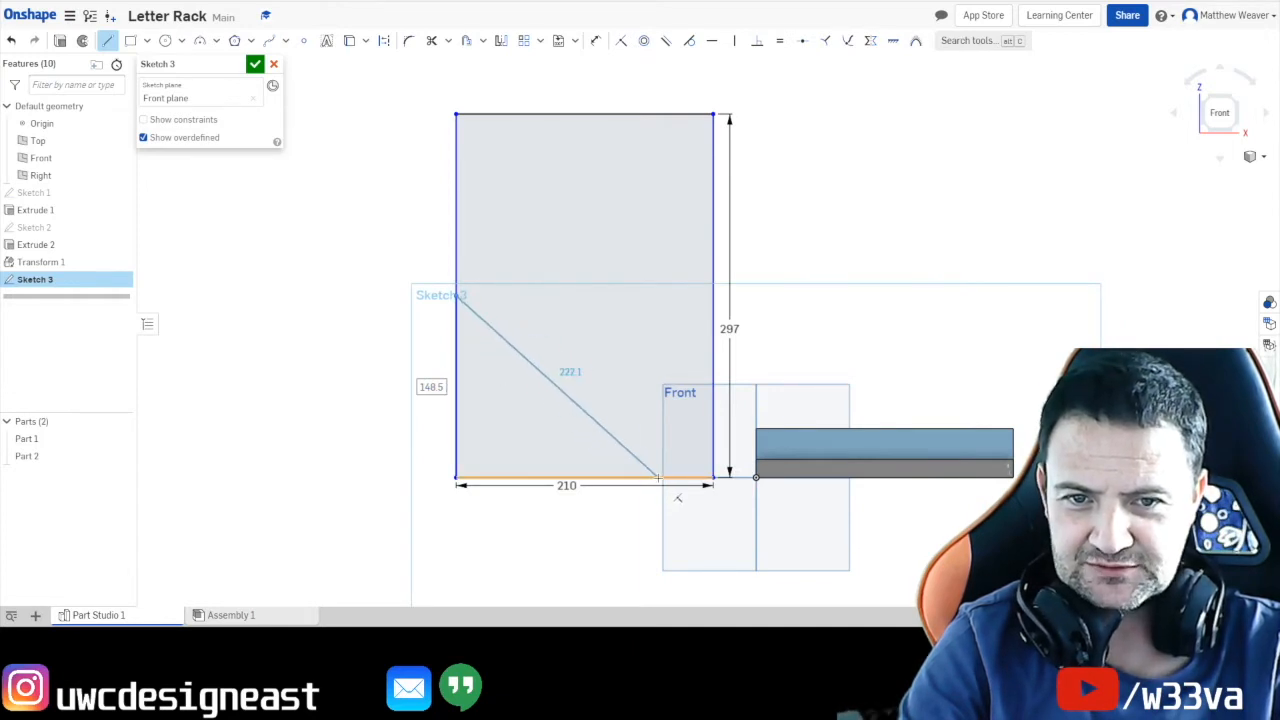
{"action": "left_click", "coordinate": [455, 478]}
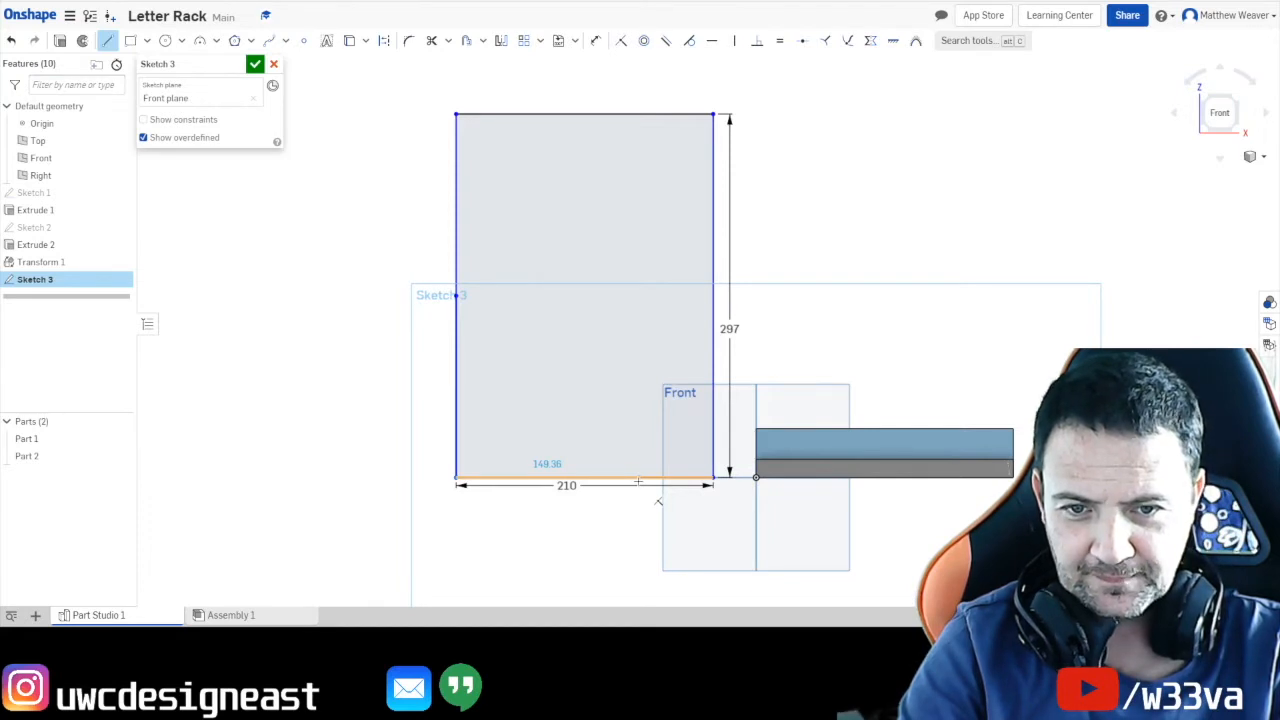
{"action": "left_click", "coordinate": [638, 481]}
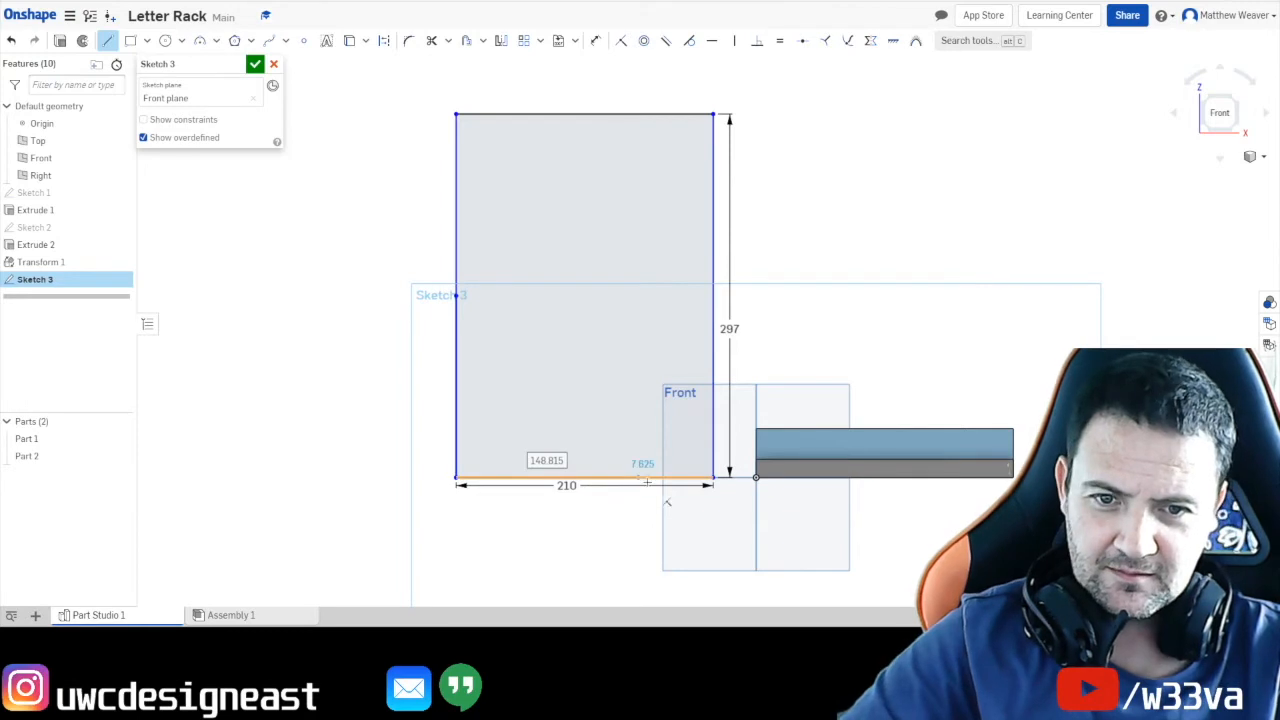
{"action": "key", "text": "Escape"}
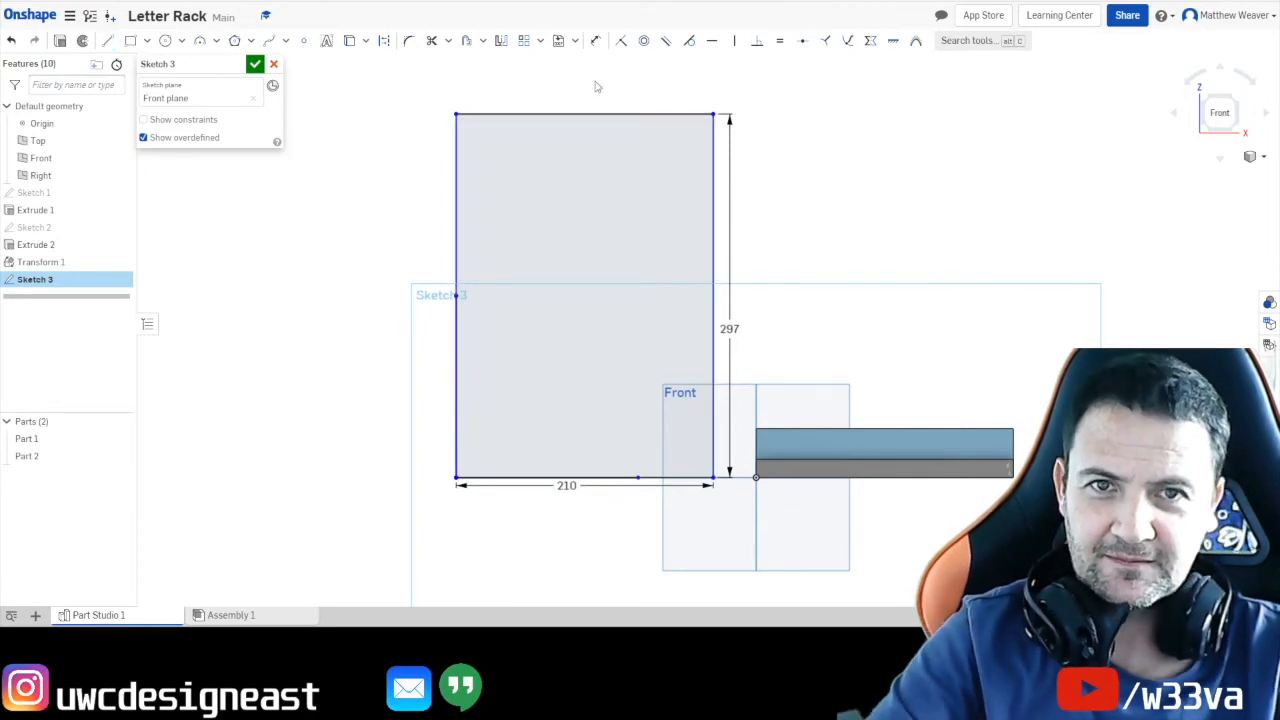
Dimension the line lying on the rectangle's bottom edge and set its length to 148.5 mm.
{"action": "left_click", "coordinate": [596, 40]}
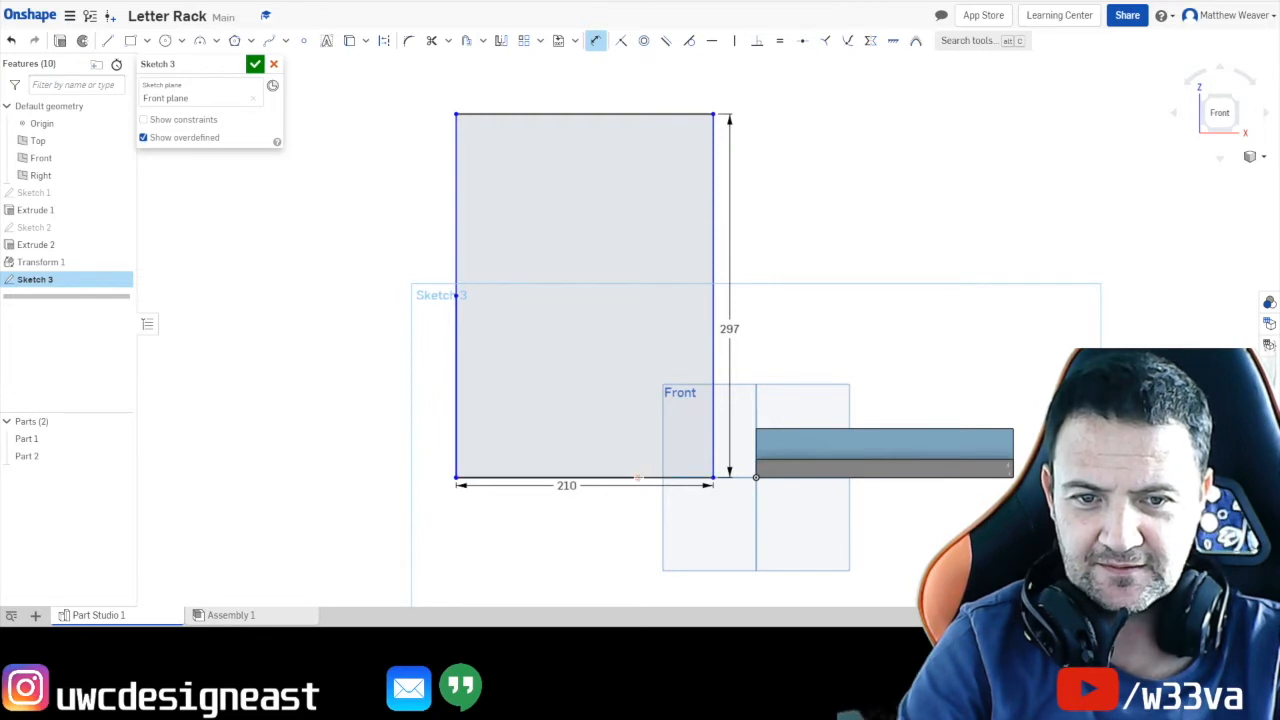
{"action": "left_click", "coordinate": [632, 479]}
{"action": "left_click", "coordinate": [603, 552]}
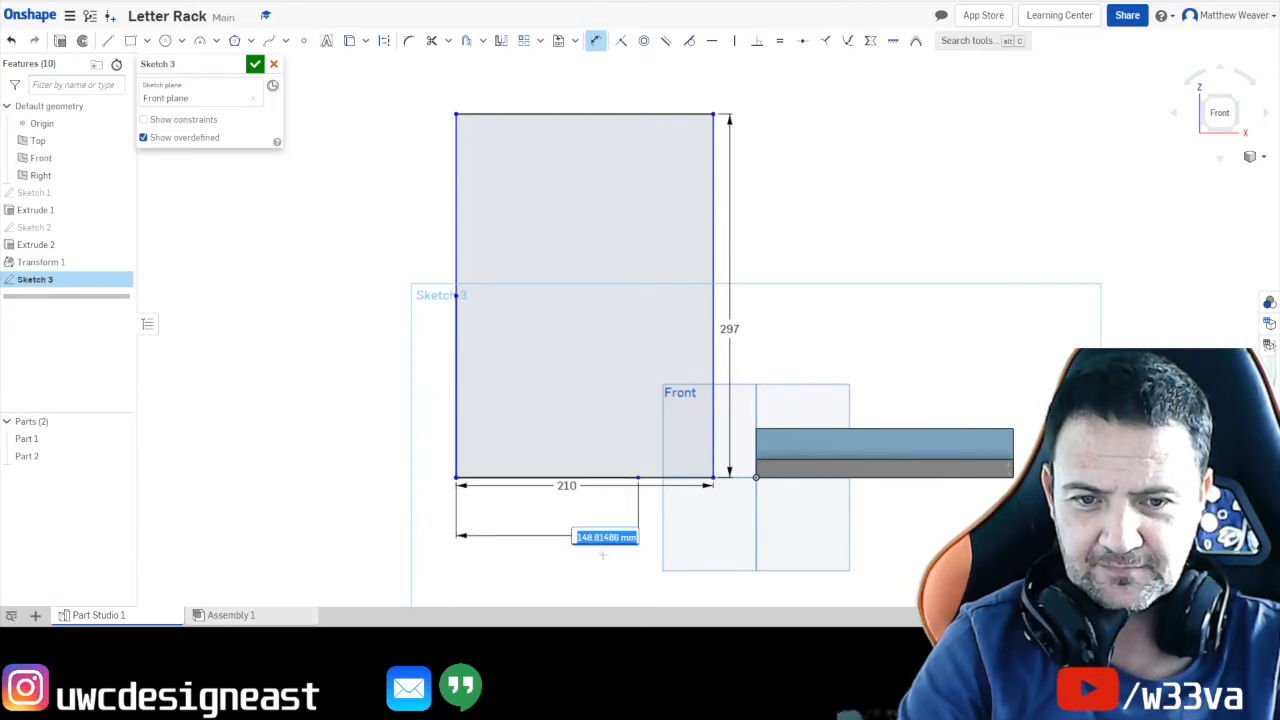
{"action": "type", "text": "148"}
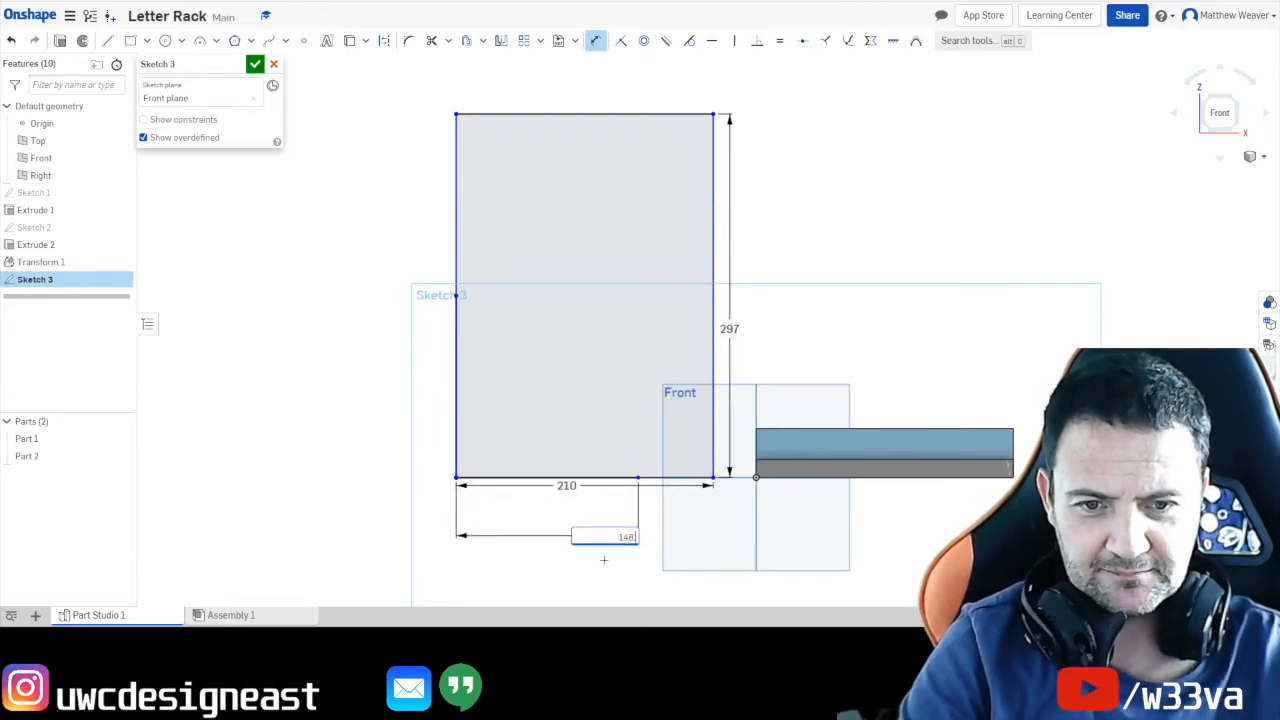
{"action": "type", "text": ".5"}
{"action": "key", "text": "Return"}
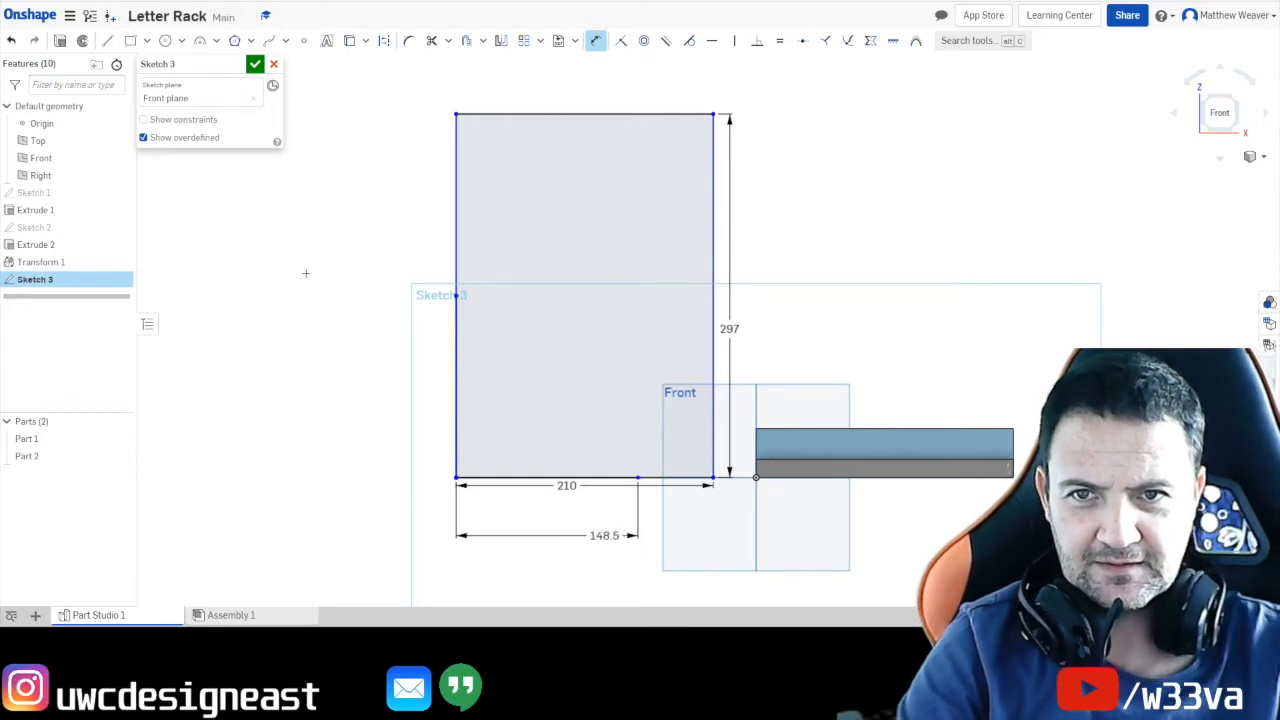
Draw a diagonal line from the left edge's midpoint to the end of the 148.5 mm line on the bottom edge.
{"action": "left_click", "coordinate": [107, 40]}
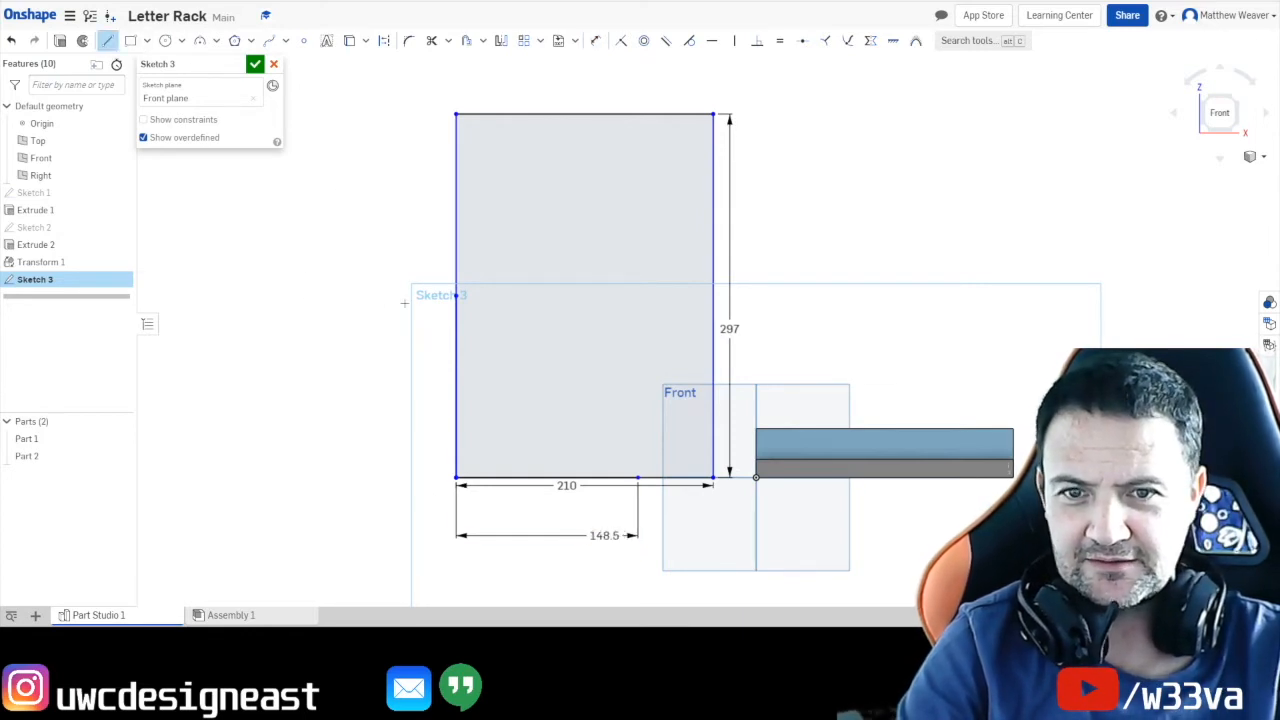
{"action": "left_click", "coordinate": [456, 297]}
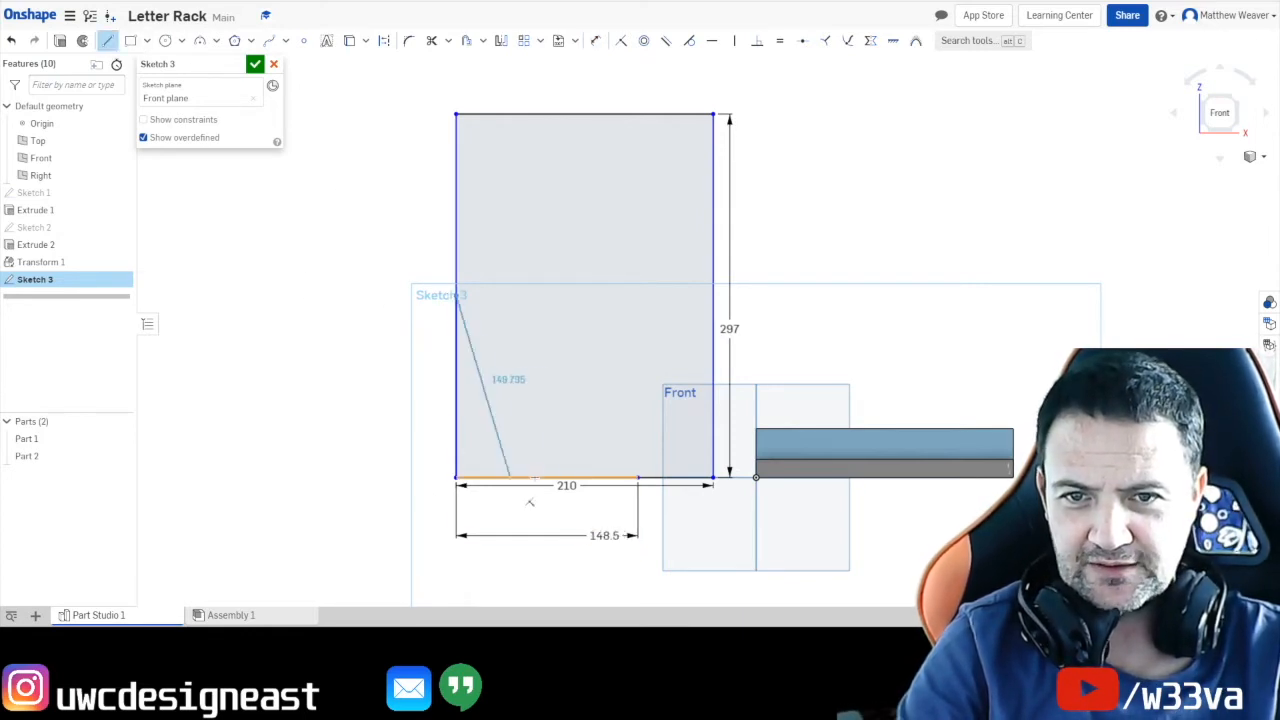
{"action": "left_click", "coordinate": [637, 477]}
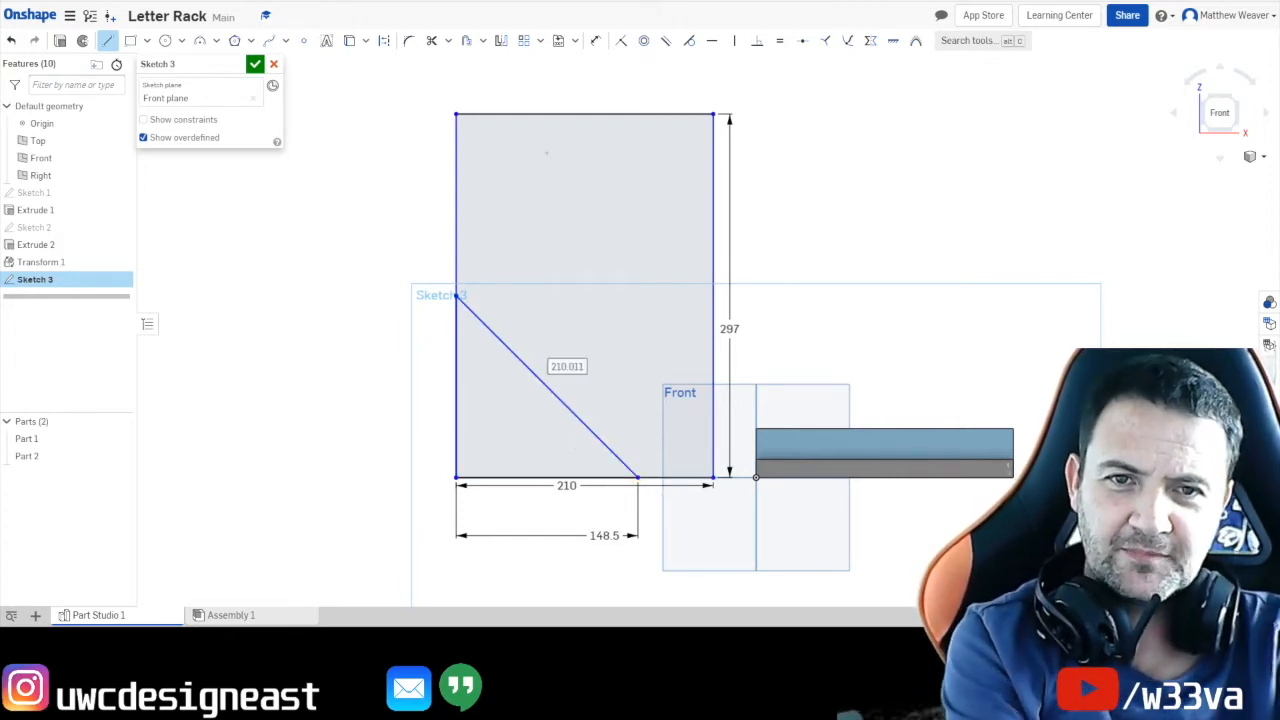
Draw a corner rectangle about 111 mm square inside the panel, starting at its upper-left corner.
{"action": "left_click", "coordinate": [130, 40]}
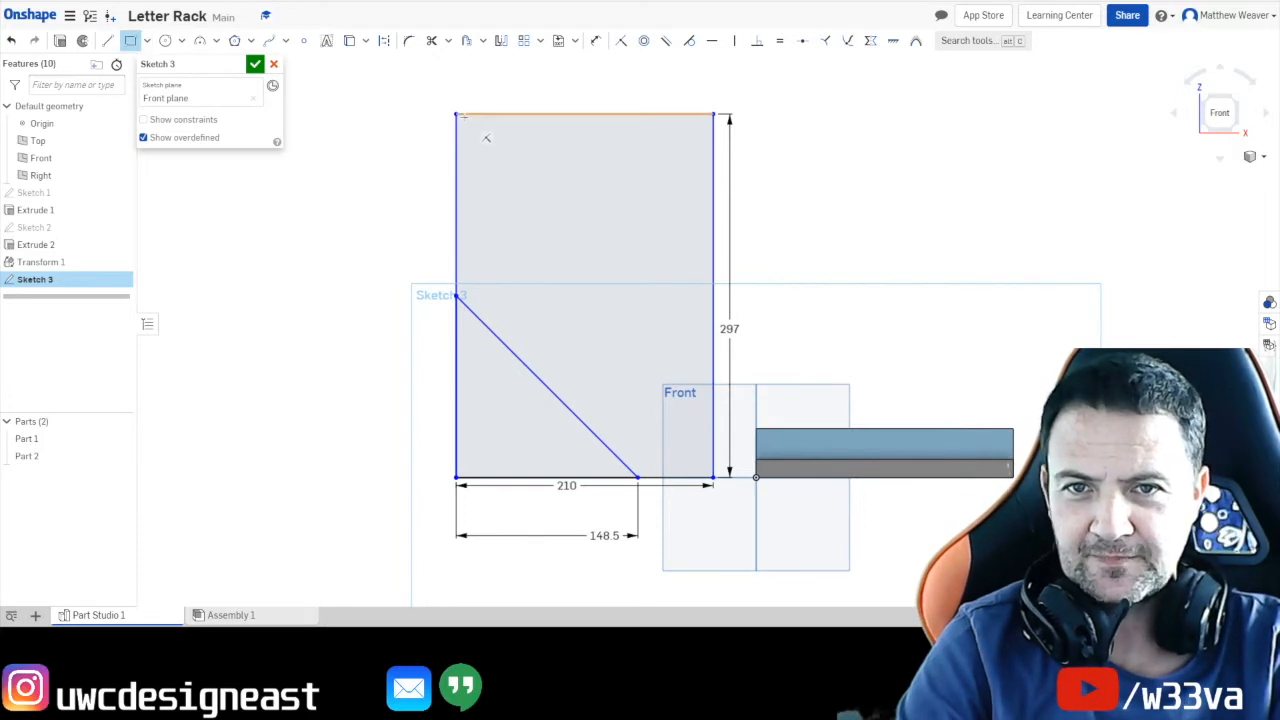
{"action": "left_click", "coordinate": [455, 115]}
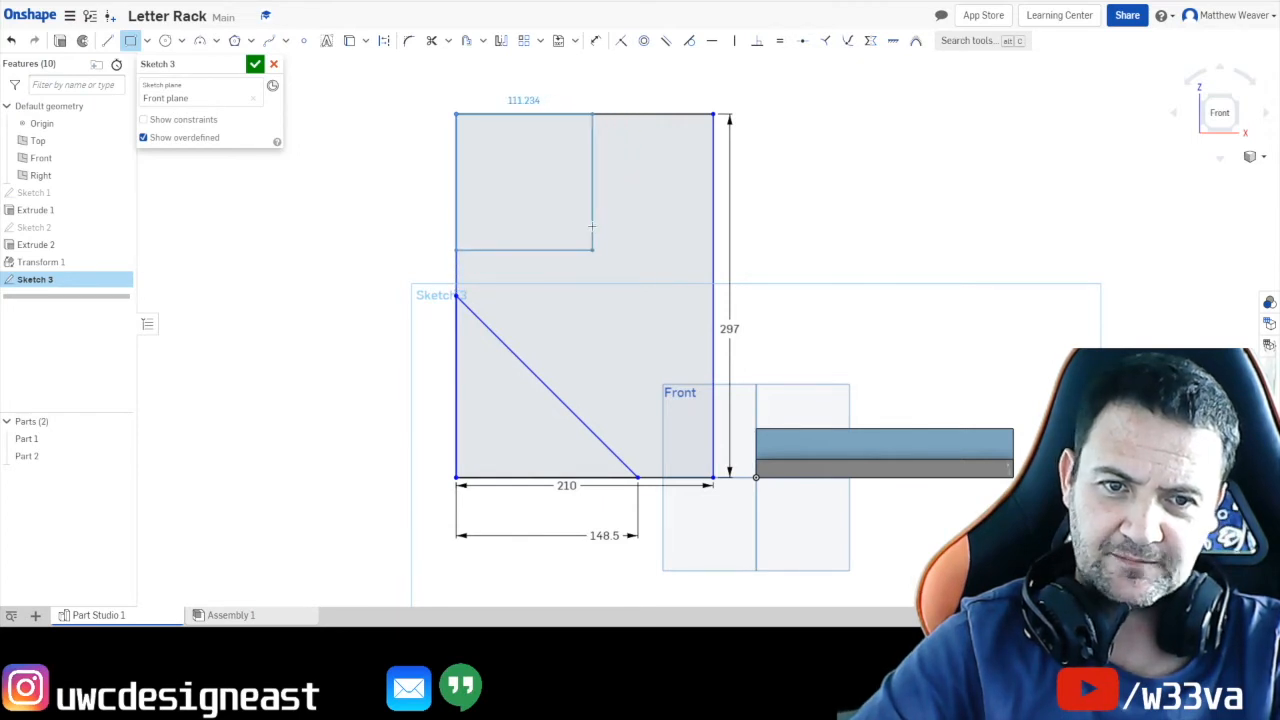
{"action": "left_click", "coordinate": [592, 249]}
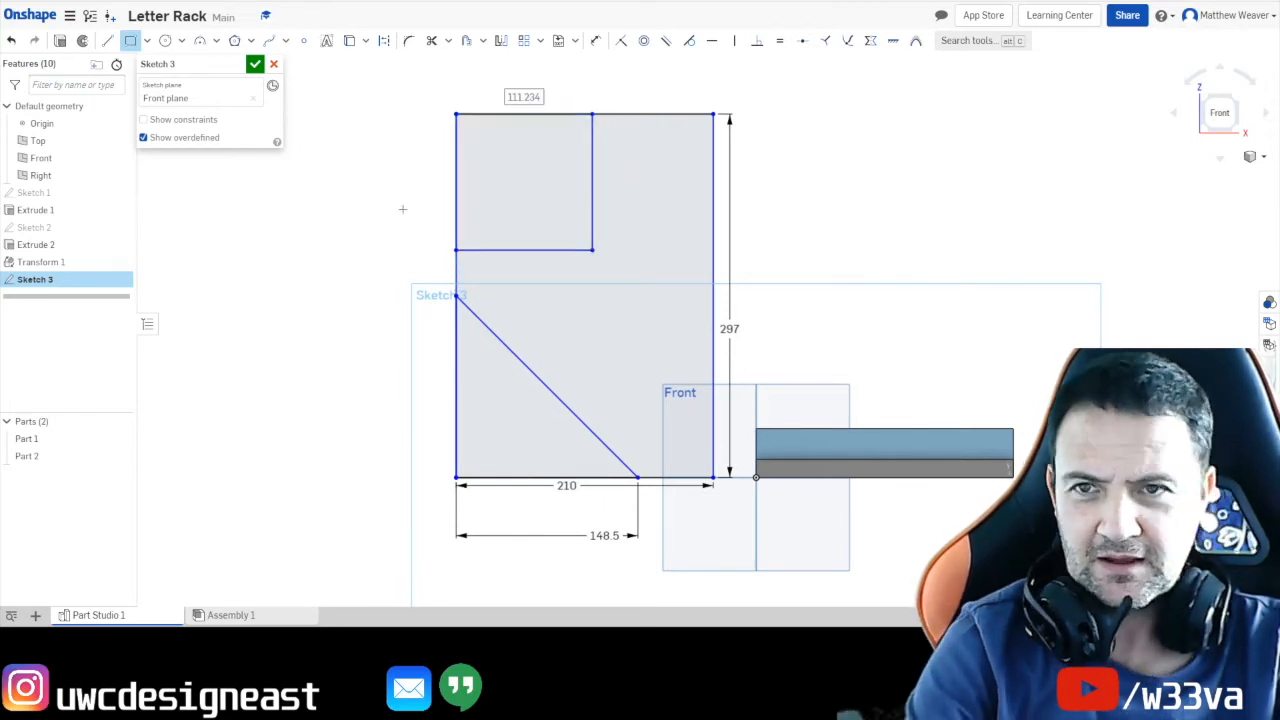
Draw a center point circle about 134.5 mm in diameter inside the panel, between the diagonal line and the right edge.
{"action": "left_click", "coordinate": [165, 40]}
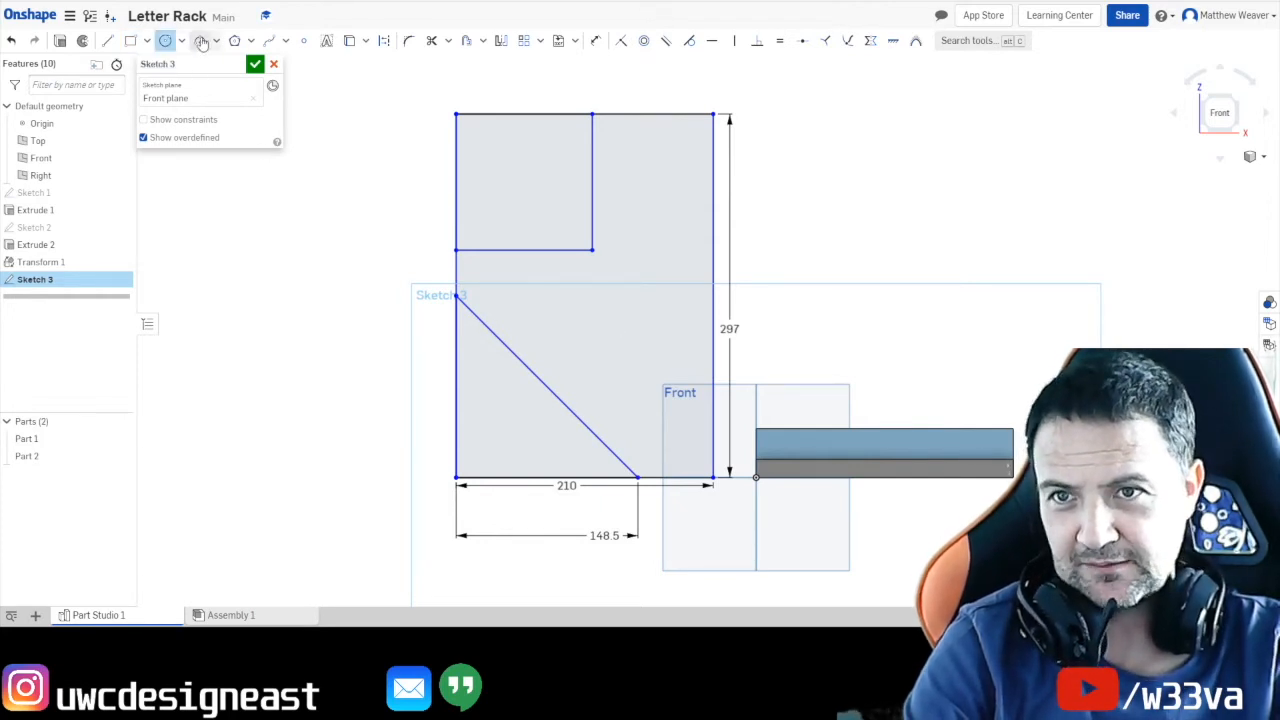
{"action": "left_click", "coordinate": [182, 42]}
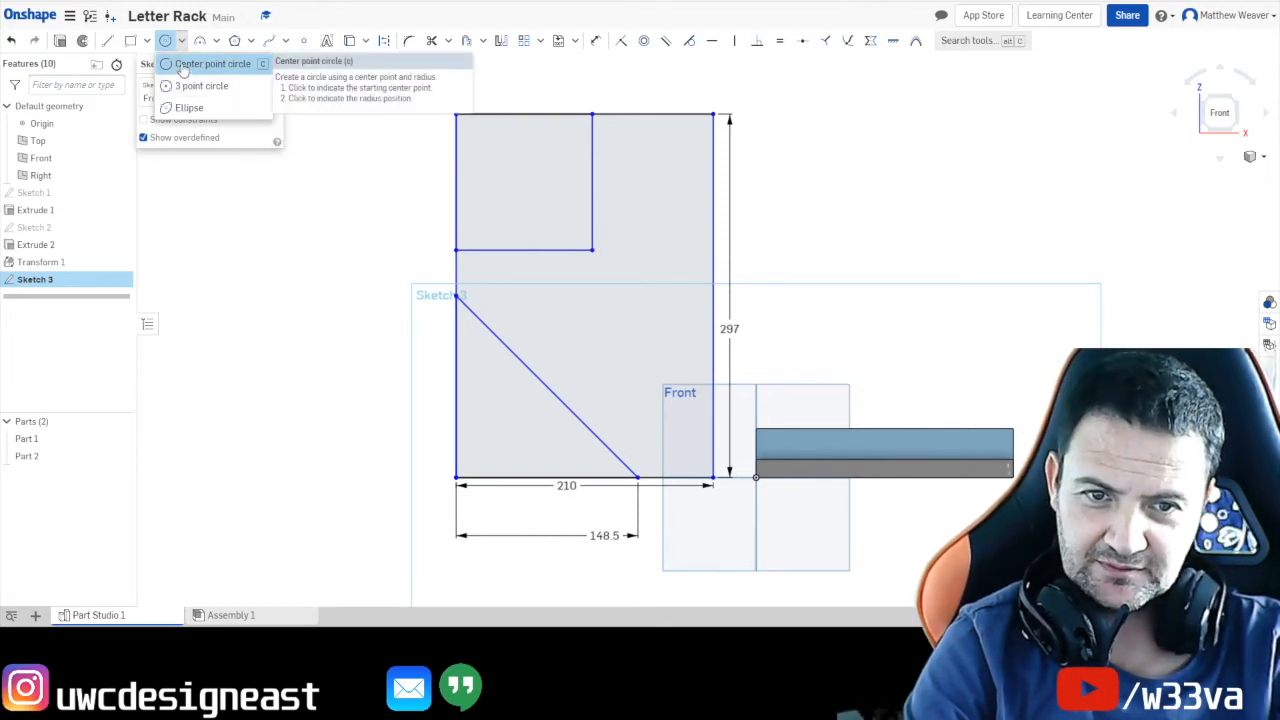
{"action": "left_click", "coordinate": [182, 65]}
{"action": "left_click", "coordinate": [165, 41]}
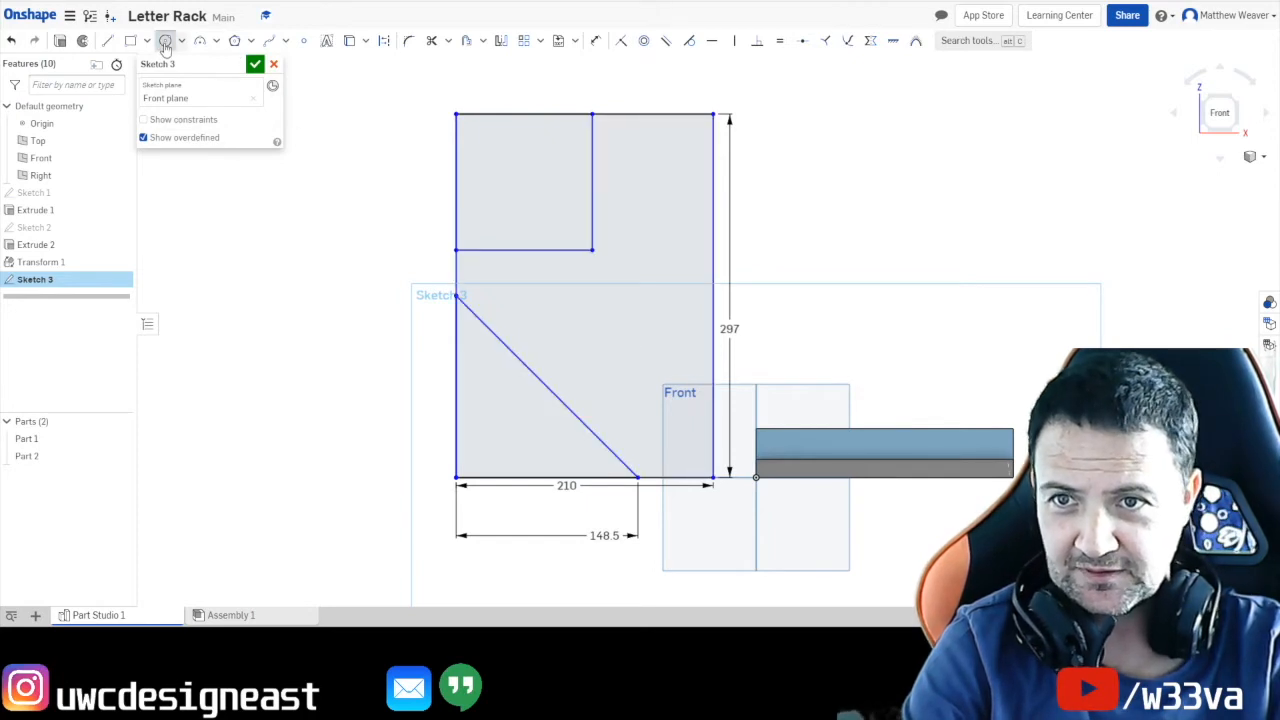
{"action": "left_click", "coordinate": [620, 337]}
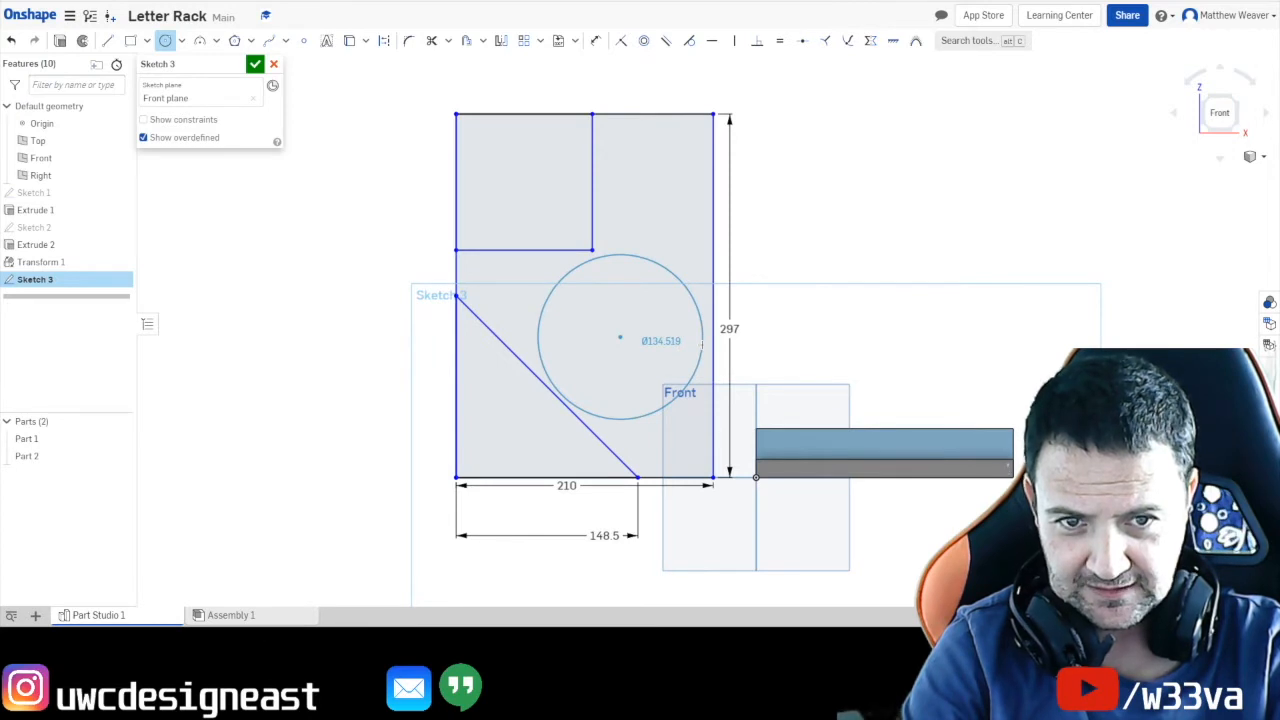
{"action": "left_click", "coordinate": [702, 342]}
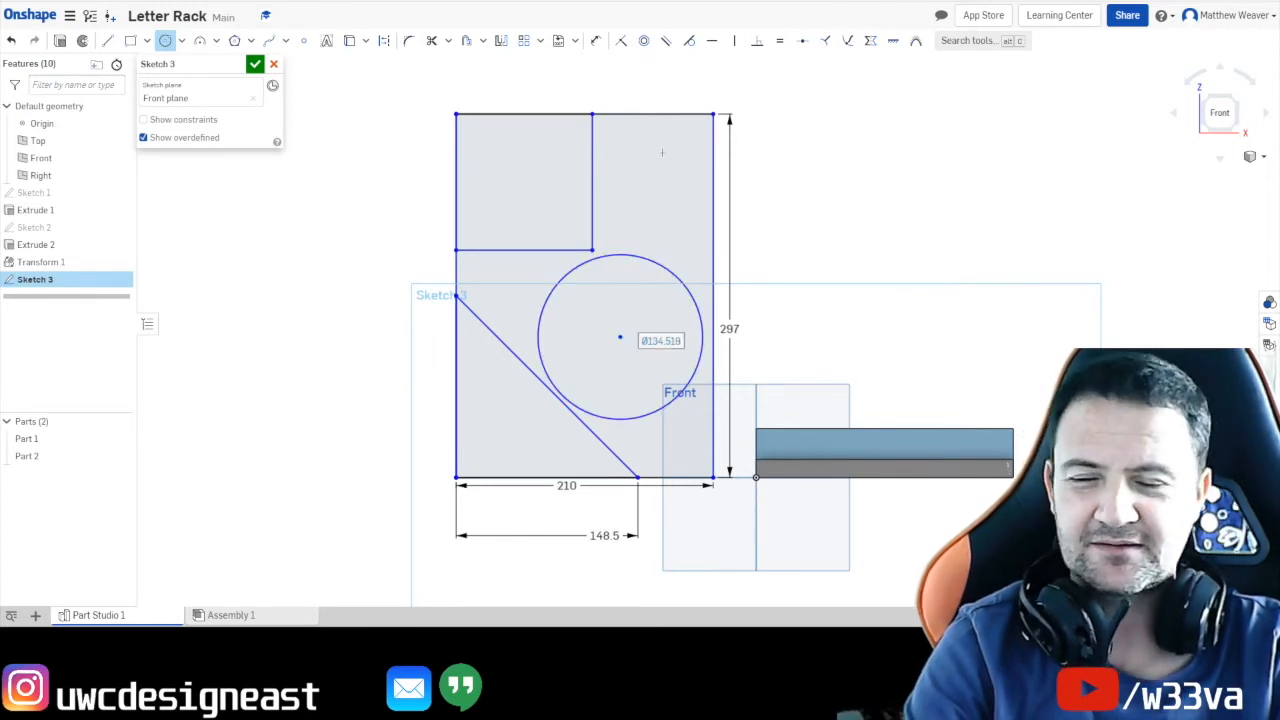
Draw a corner rectangle about 55 mm square inside the panel, starting at its upper-right corner.
{"action": "left_click", "coordinate": [130, 41]}
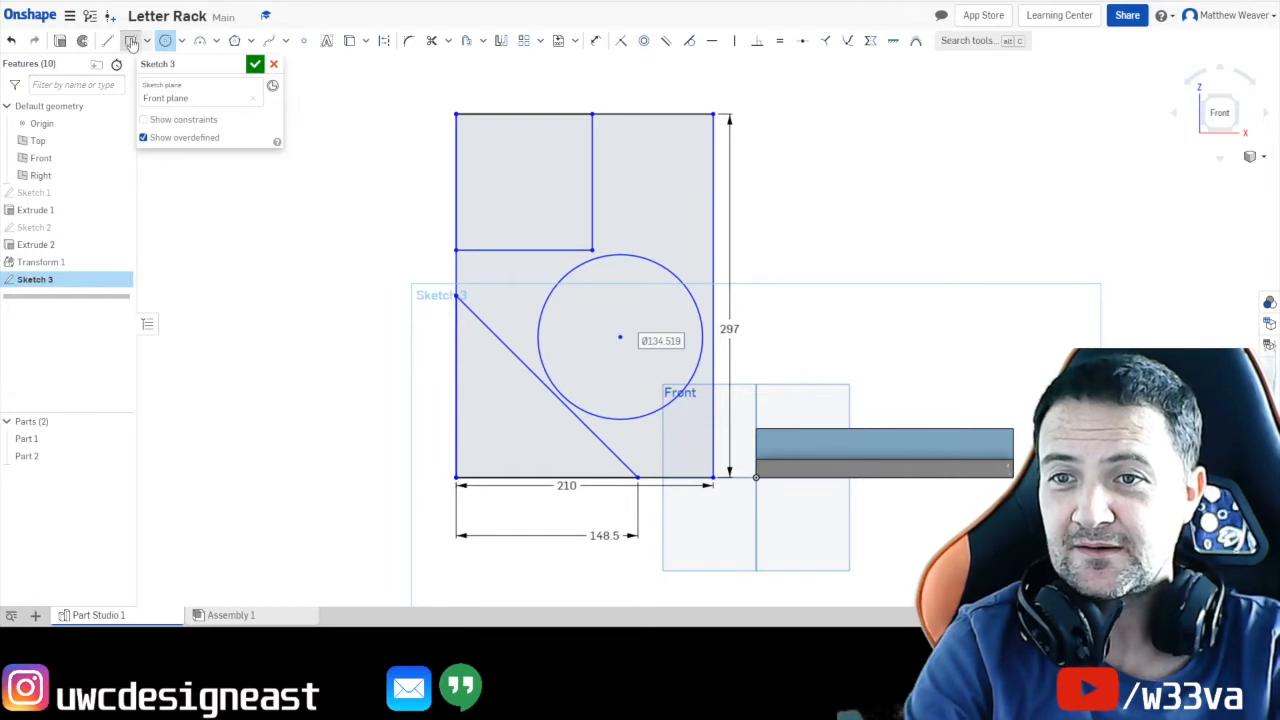
{"action": "left_click", "coordinate": [713, 114]}
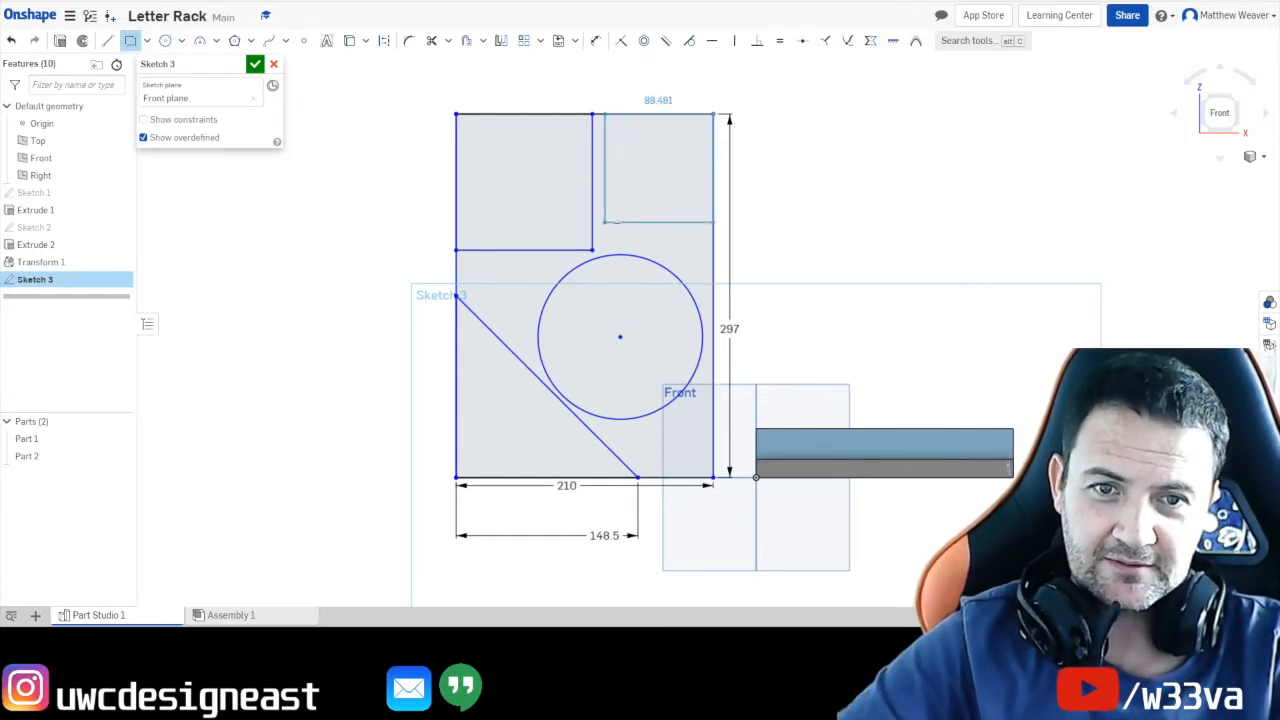
{"action": "left_click", "coordinate": [645, 180]}
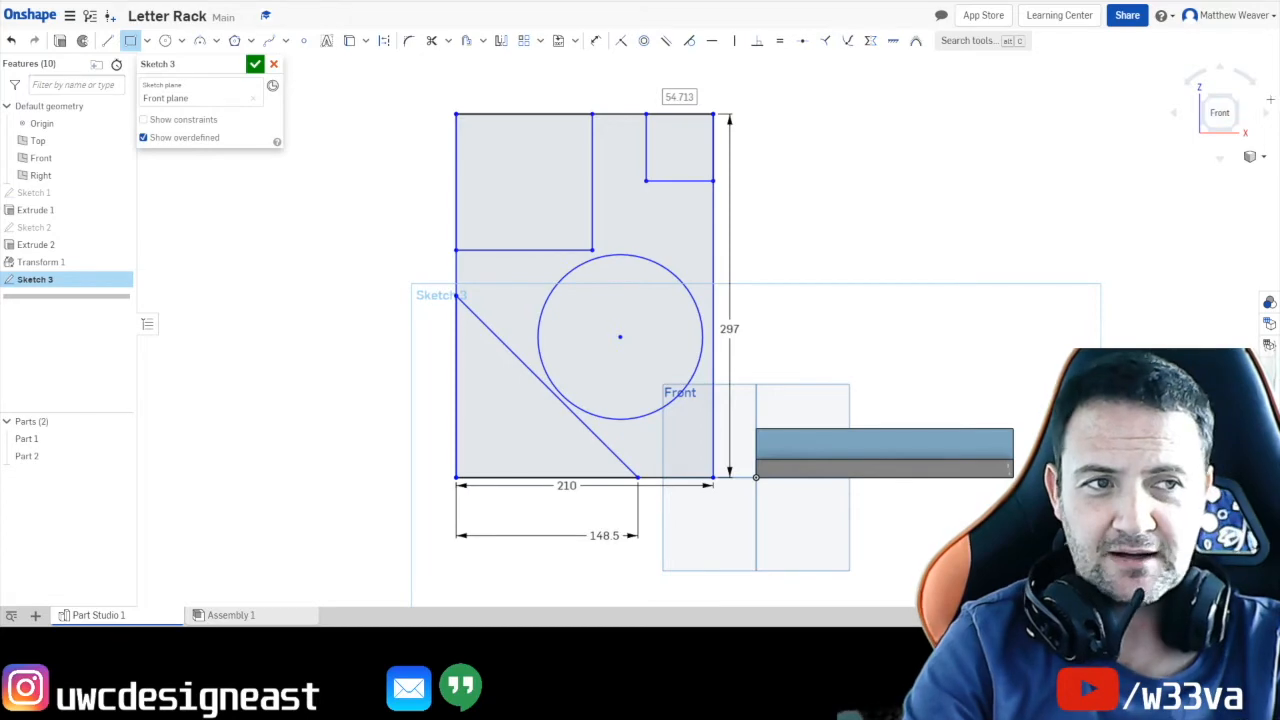
{"action": "left_click", "coordinate": [1237, 97]}
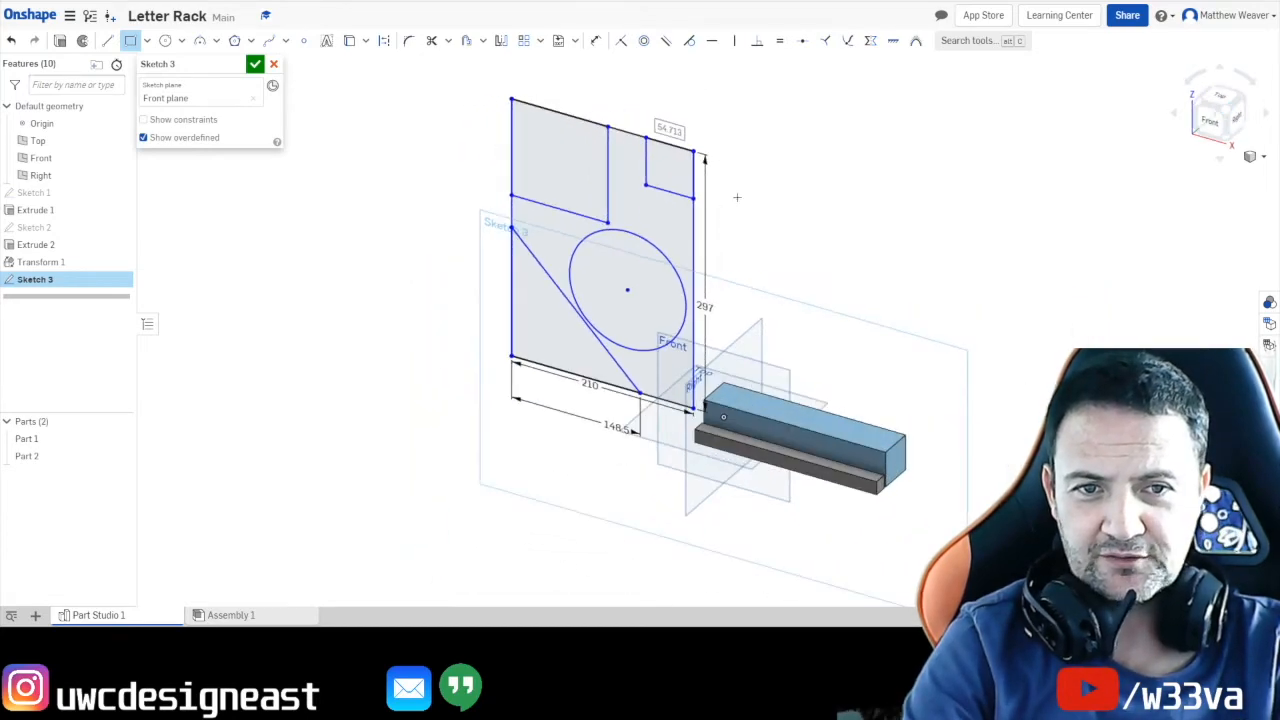
{"action": "scroll", "coordinate": [737, 197], "scroll_direction": "up", "scroll_amount": 5}
{"action": "scroll", "coordinate": [737, 197], "scroll_direction": "down", "scroll_amount": 4}
{"action": "middle_click_drag", "start_coordinate": [737, 197], "coordinate": [784, 230]}
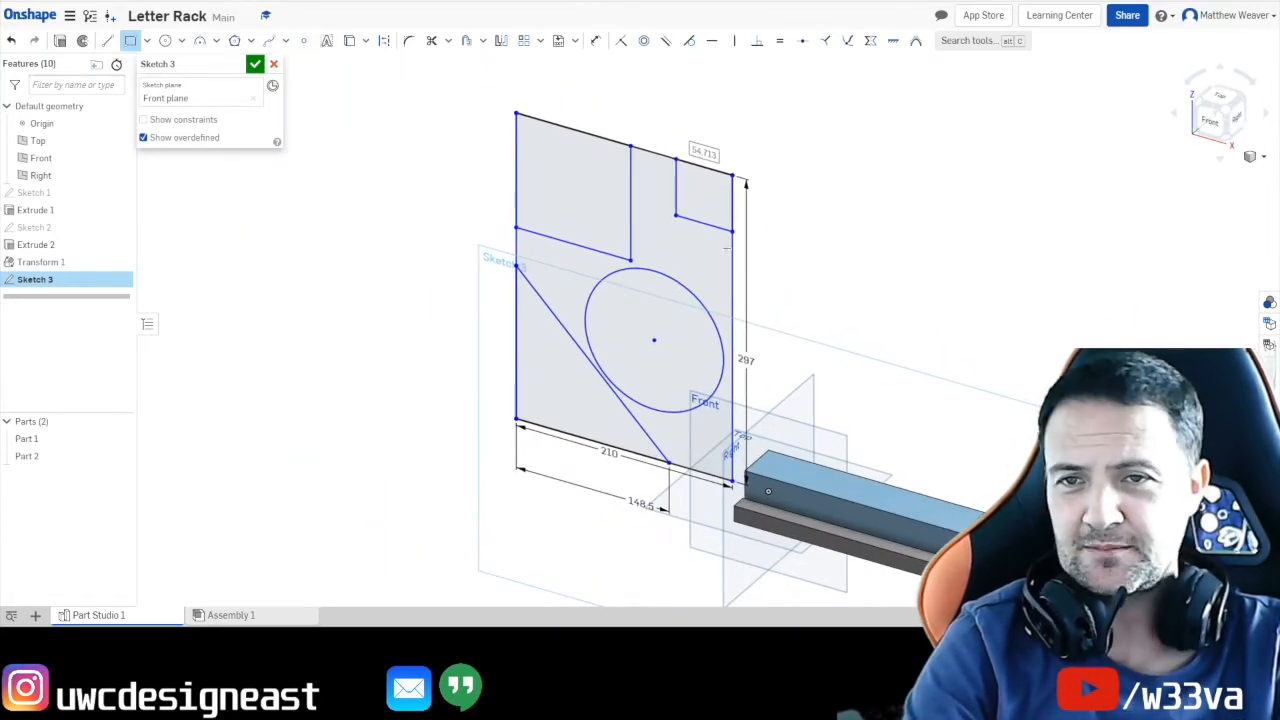
{"action": "left_click", "coordinate": [62, 44]}
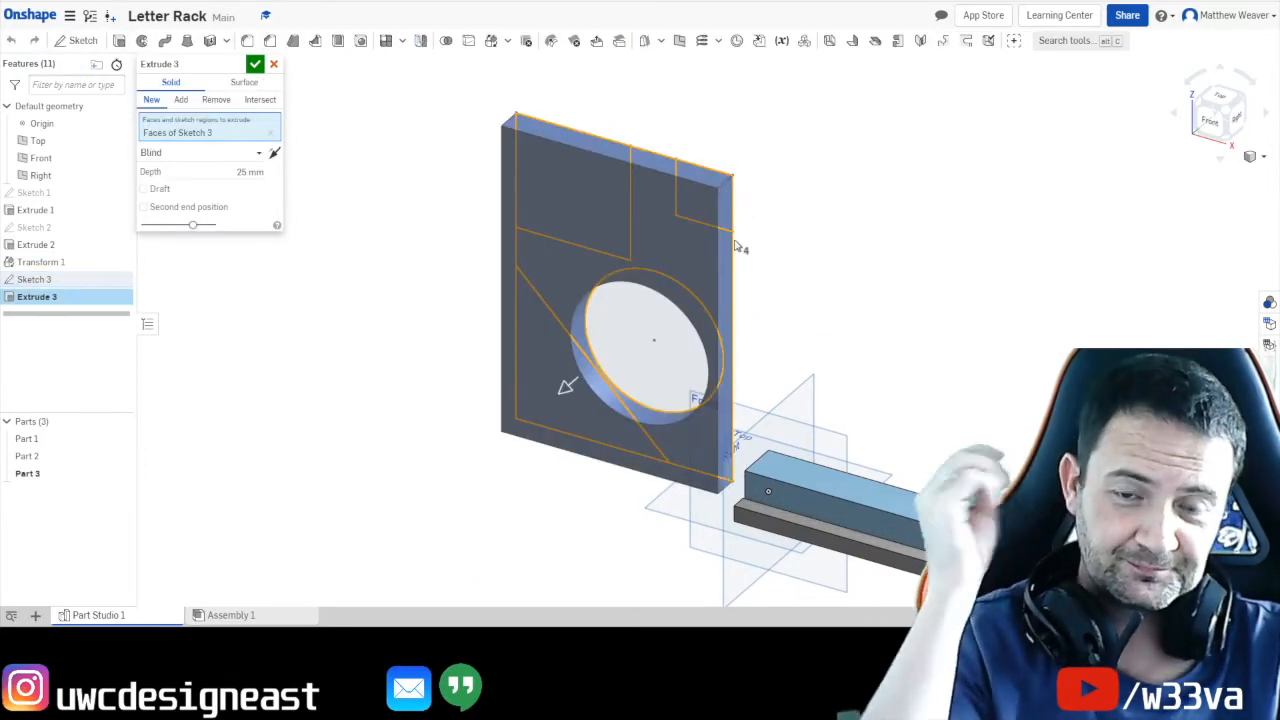
{"action": "left_click", "coordinate": [273, 65]}
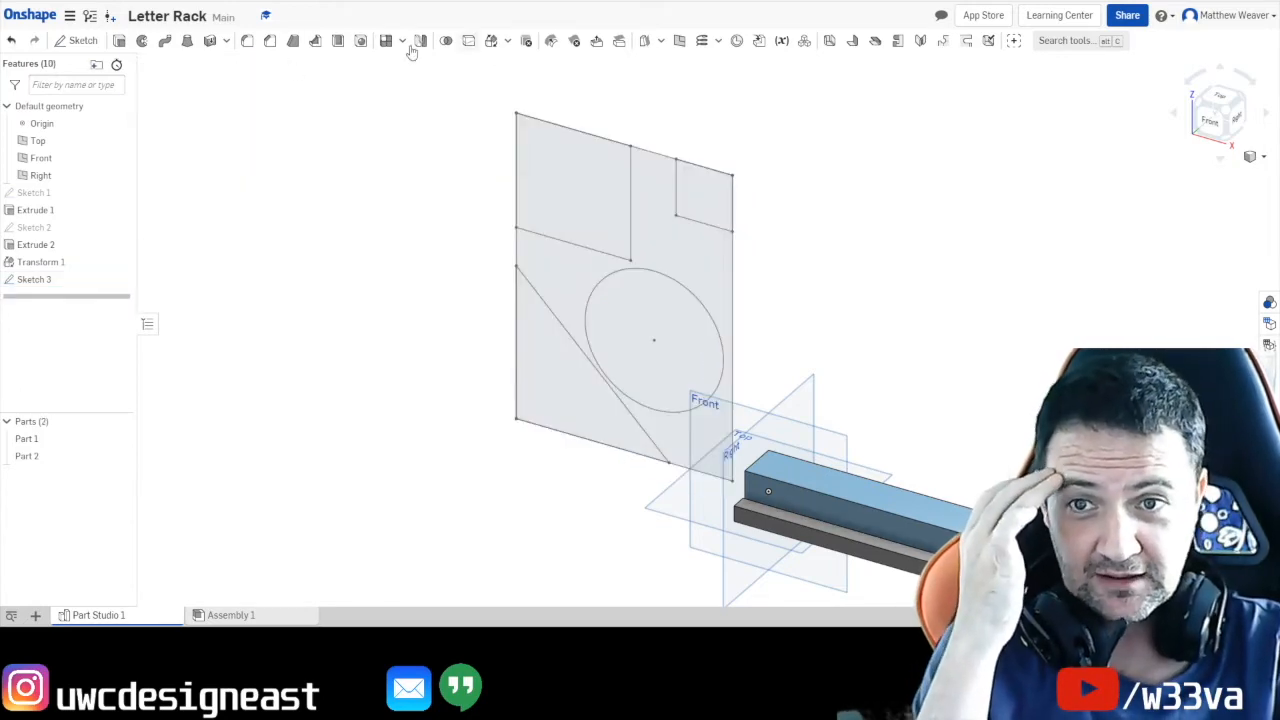
Edit Sketch 3 and trim the sheet outline segments that lie between the triangle, the circle and the two squares.
{"action": "left_click", "coordinate": [1210, 121]}
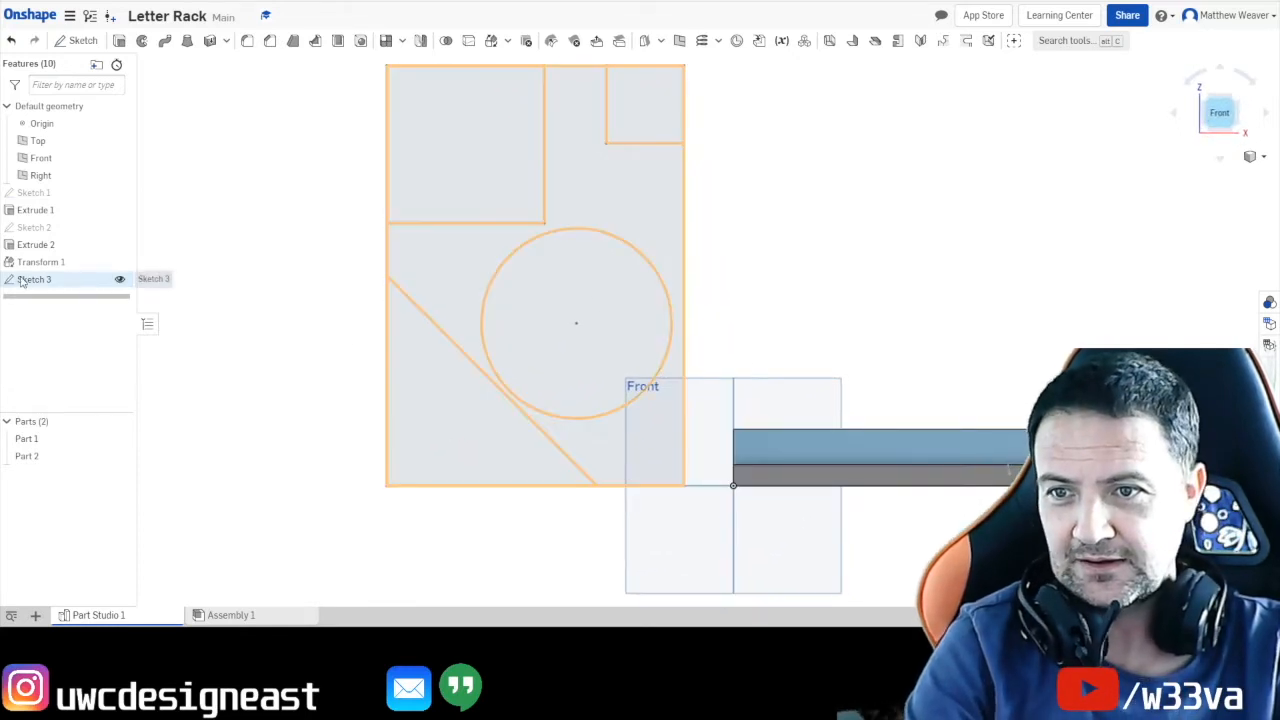
{"action": "left_click", "coordinate": [24, 280]}
{"action": "right_click", "coordinate": [24, 281]}
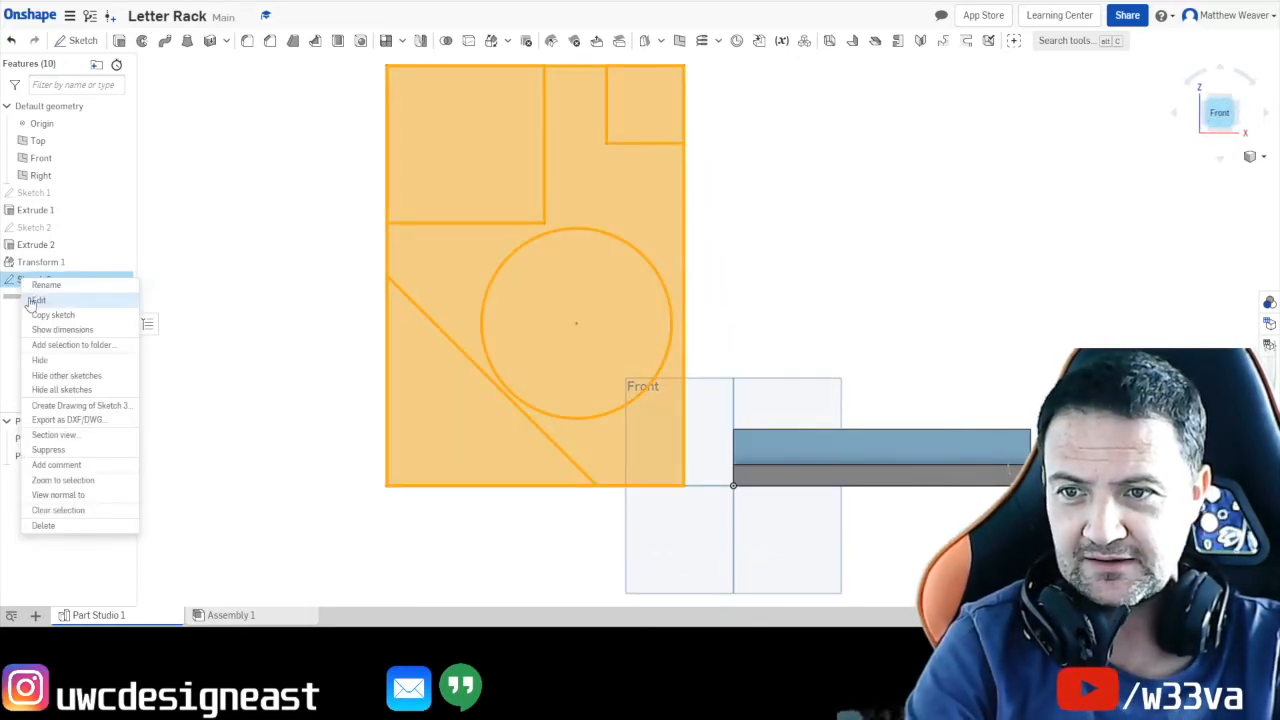
{"action": "left_click", "coordinate": [42, 297]}
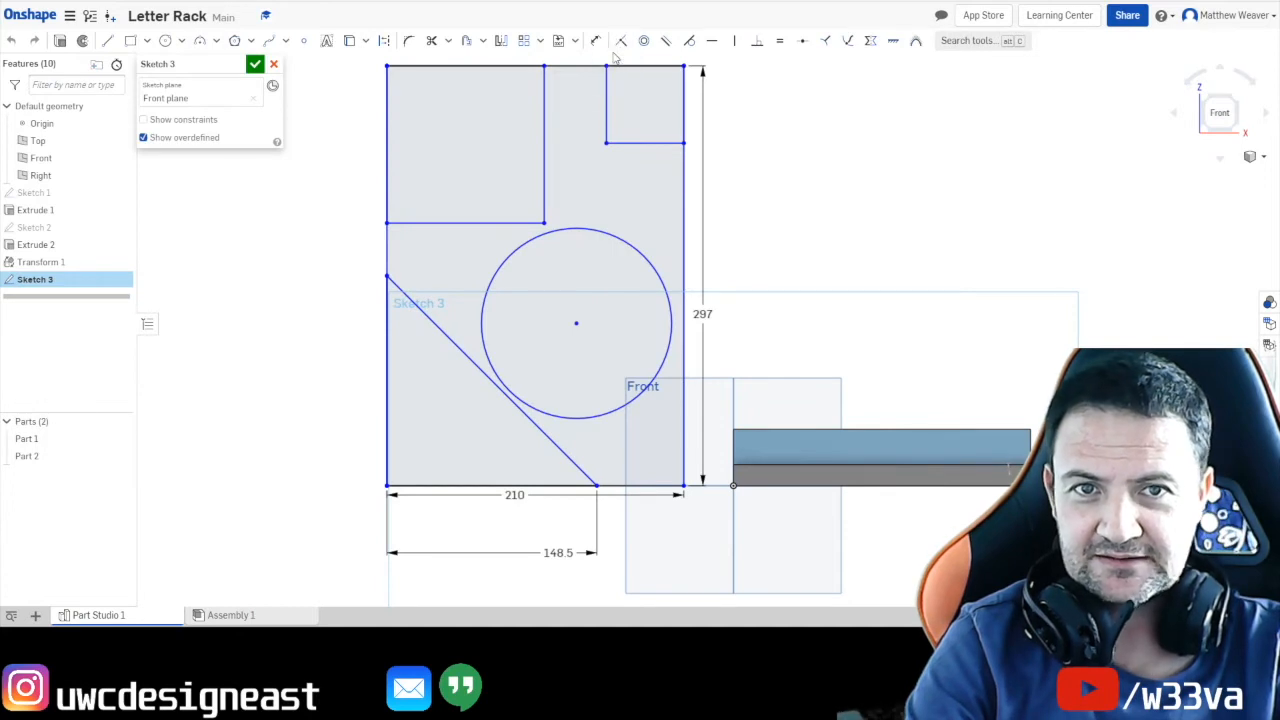
{"action": "left_click", "coordinate": [448, 40]}
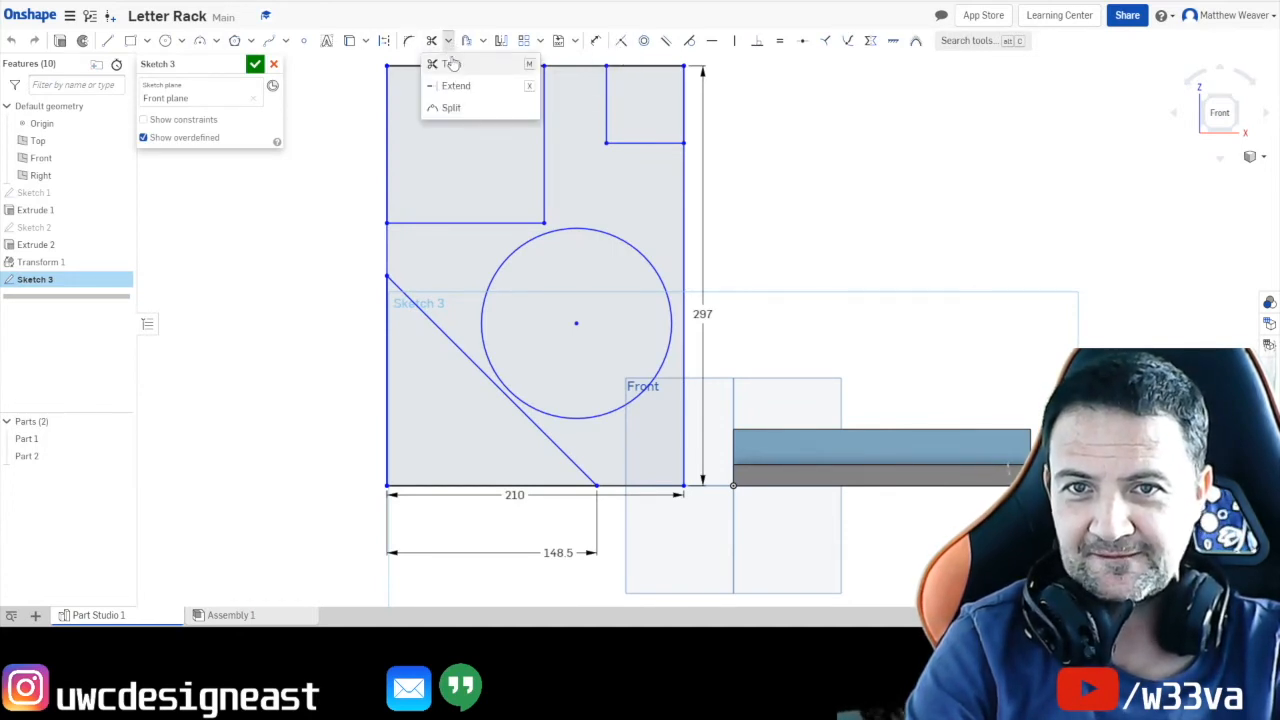
{"action": "left_click", "coordinate": [452, 65]}
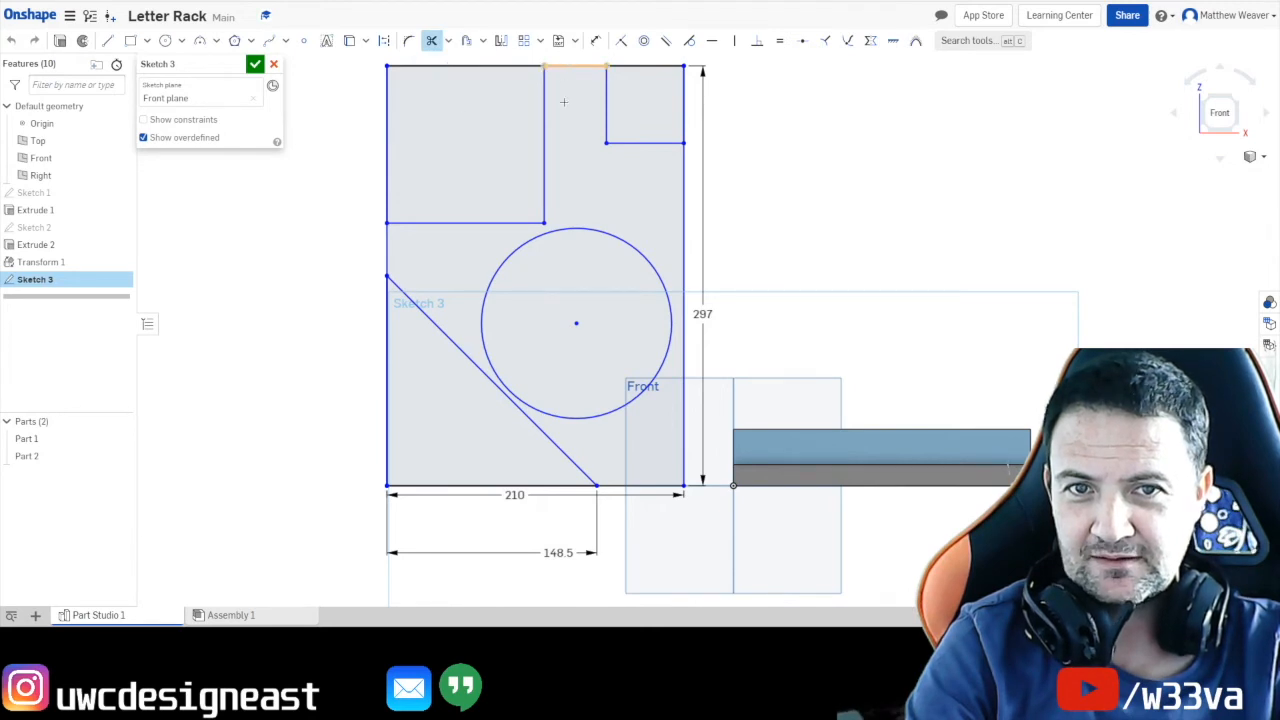
{"action": "left_click", "coordinate": [566, 67]}
{"action": "left_click", "coordinate": [685, 190]}
{"action": "left_click", "coordinate": [396, 234]}
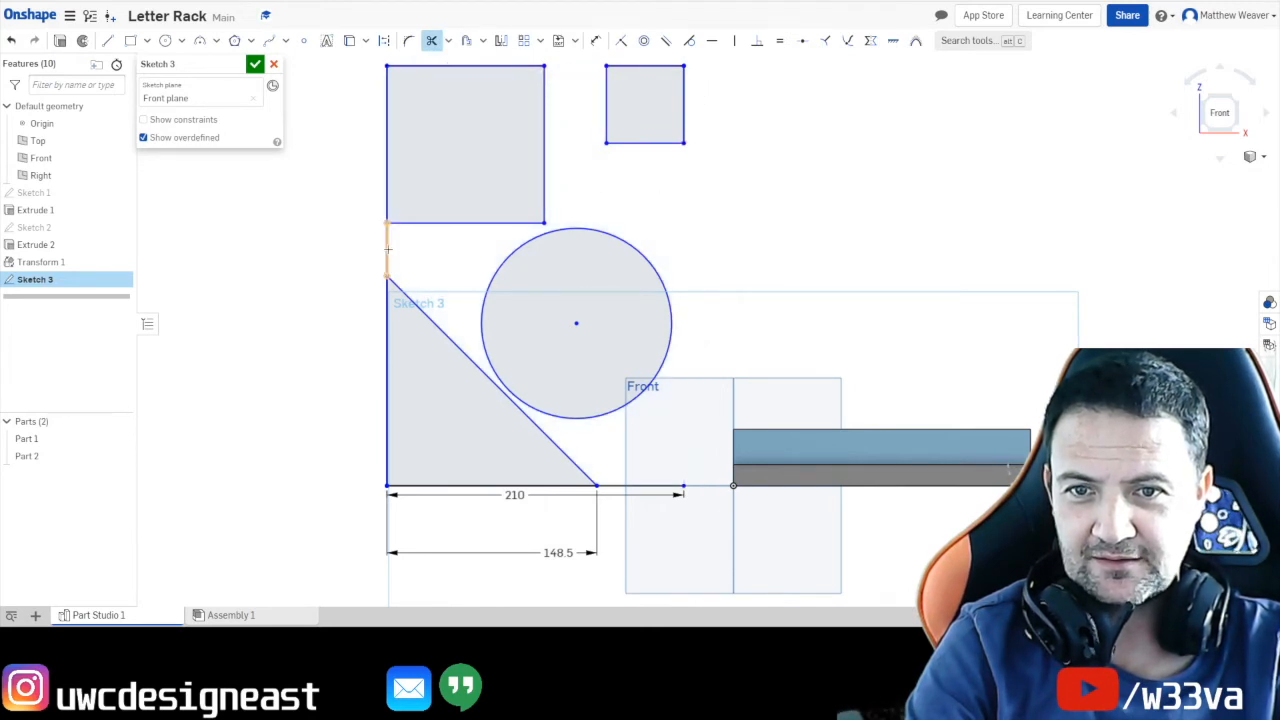
{"action": "left_click", "coordinate": [632, 486]}
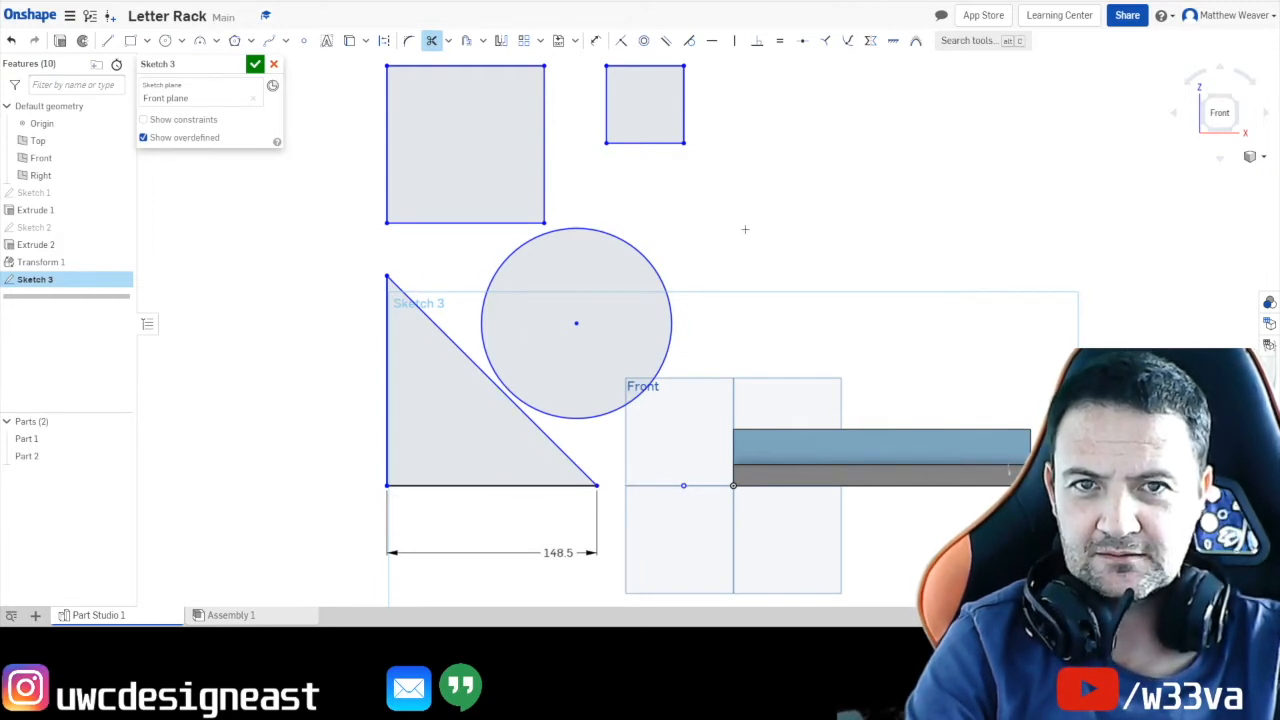
{"action": "left_click", "coordinate": [252, 66]}
Extrude the two squares, the circle and the triangle of Sketch 3 by 3 mm as new solid parts.
{"action": "left_click", "coordinate": [119, 40]}
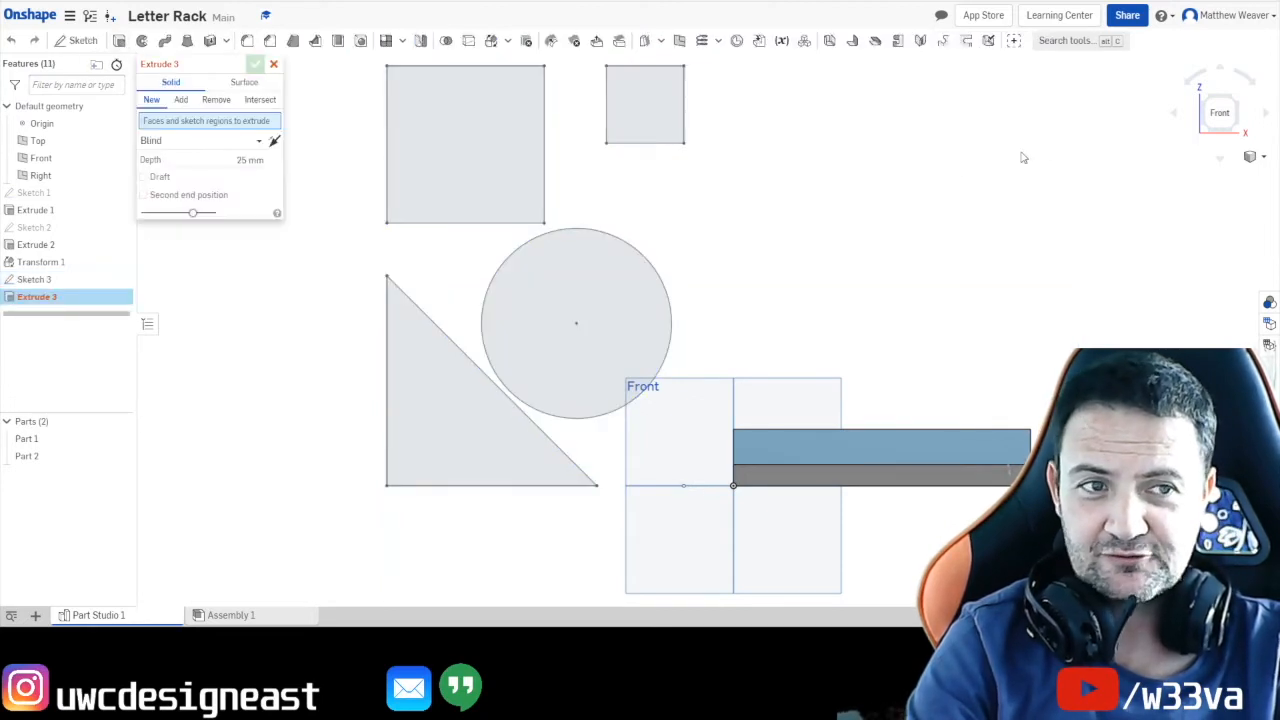
{"action": "left_click", "coordinate": [1237, 102]}
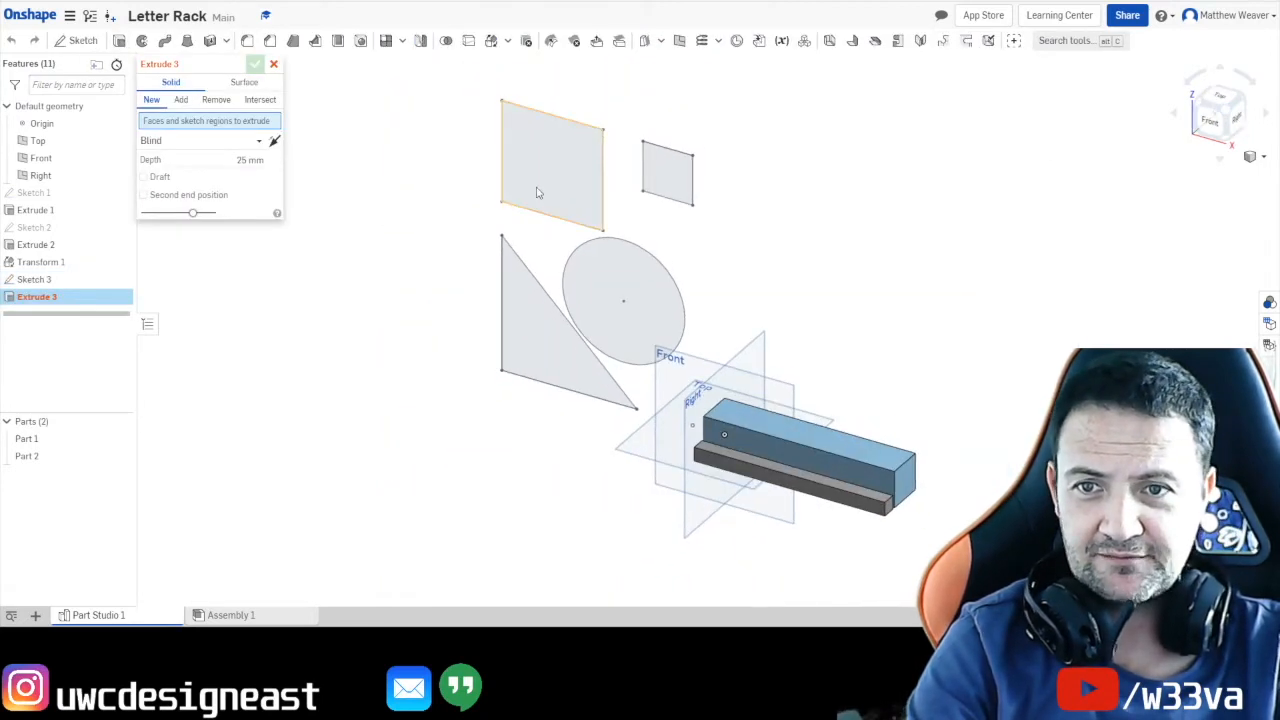
{"action": "scroll", "coordinate": [537, 192], "scroll_direction": "up", "scroll_amount": 2}
{"action": "left_click", "coordinate": [236, 160]}
{"action": "type", "text": "3"}
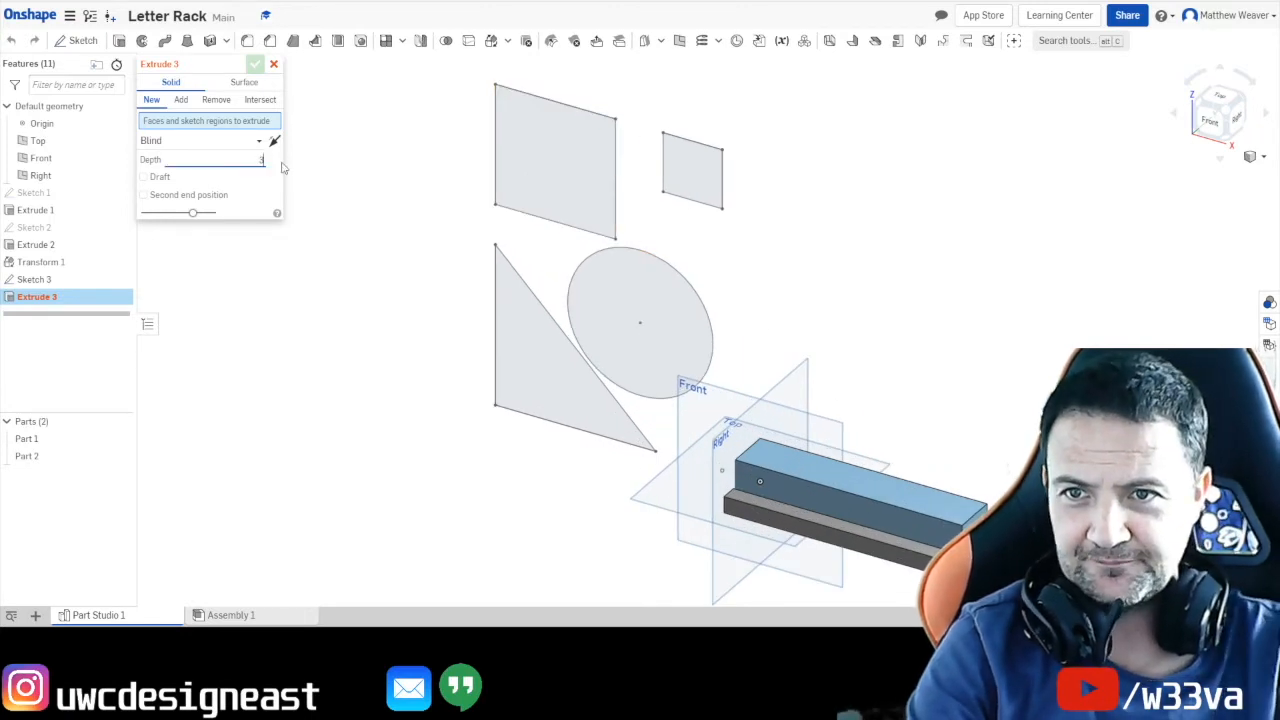
{"action": "left_click", "coordinate": [558, 172]}
{"action": "left_click", "coordinate": [688, 175]}
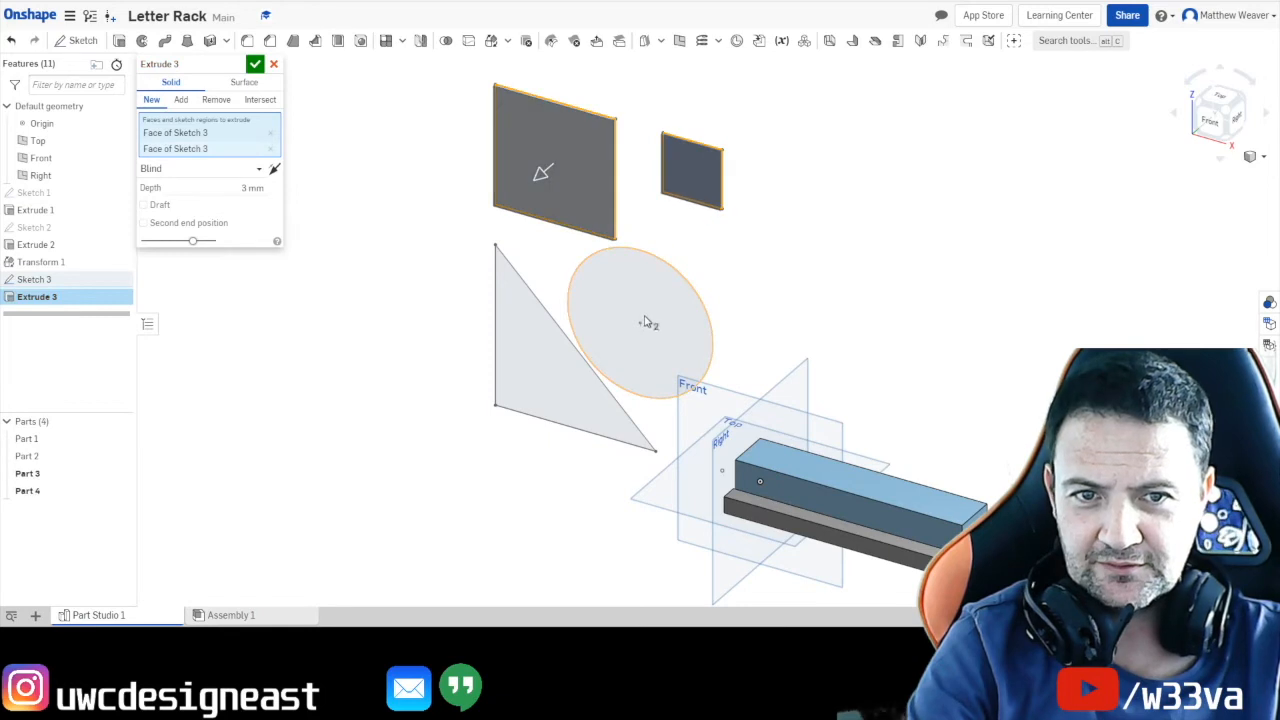
{"action": "left_click", "coordinate": [648, 320]}
{"action": "left_click", "coordinate": [582, 413]}
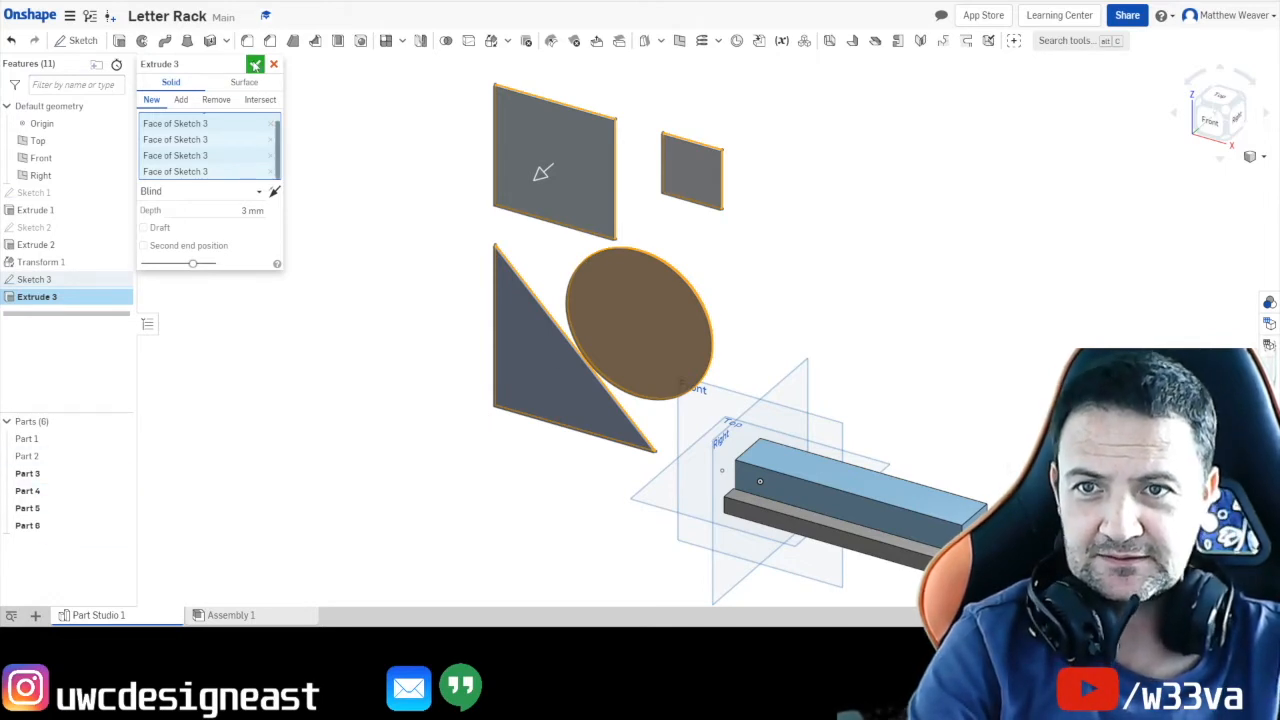
{"action": "left_click", "coordinate": [256, 65]}
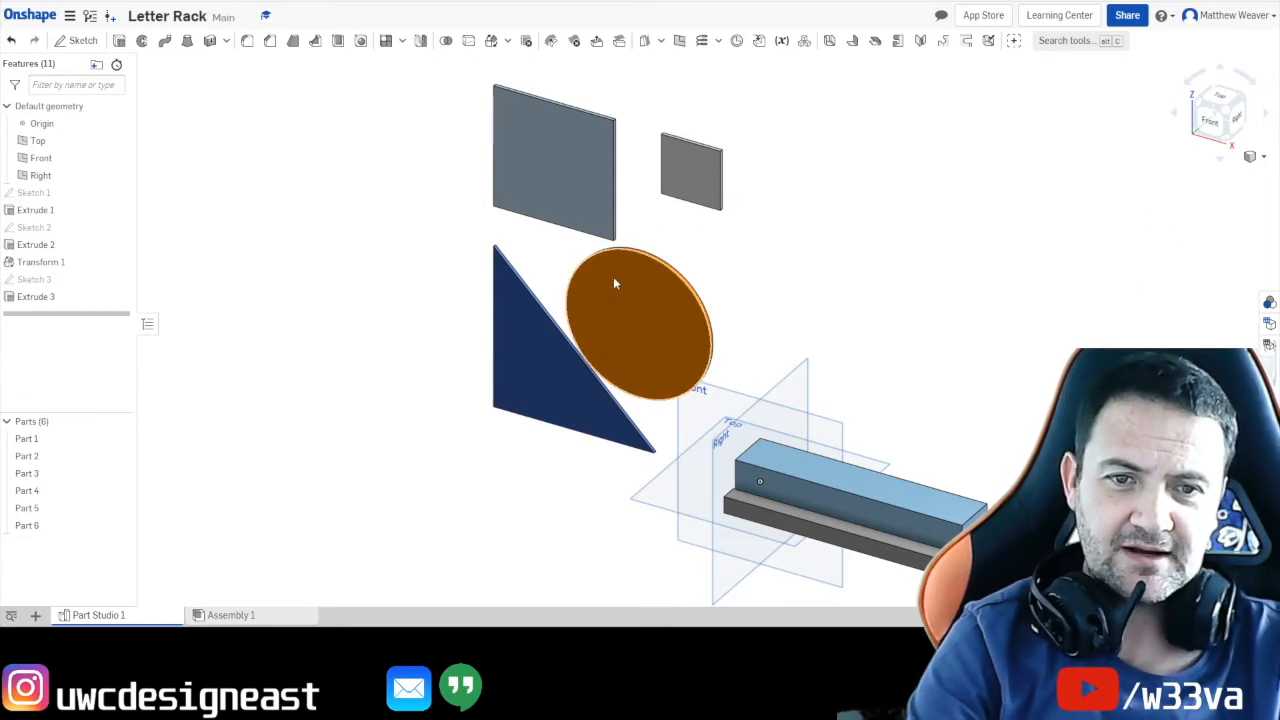
Rename the triangle part as Tri.
{"action": "left_click", "coordinate": [1208, 124]}
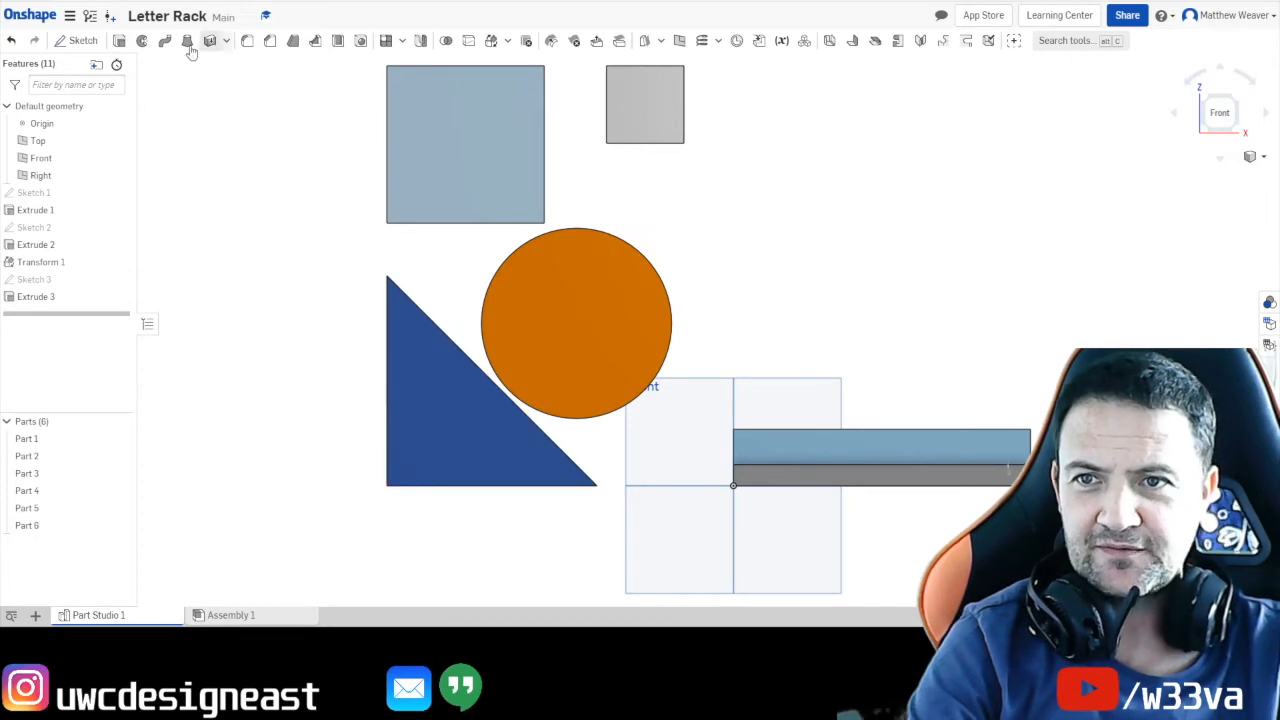
{"action": "left_click", "coordinate": [440, 433]}
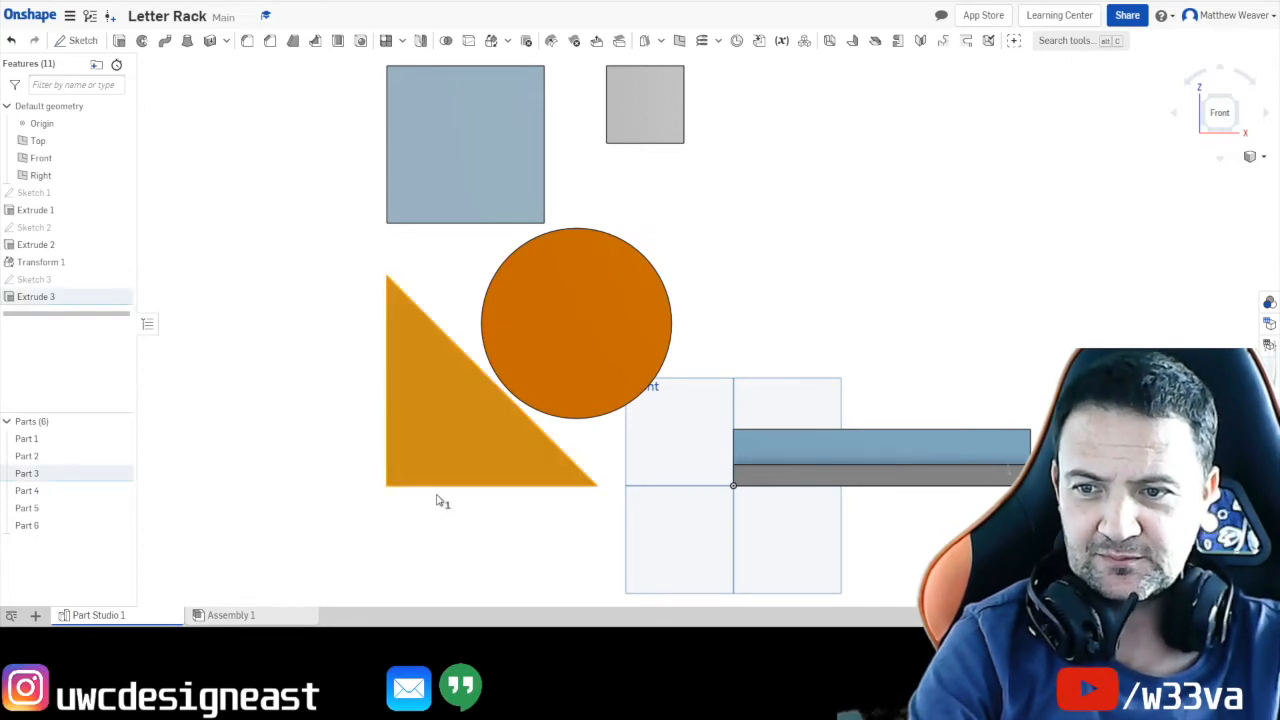
{"action": "right_click", "coordinate": [28, 476]}
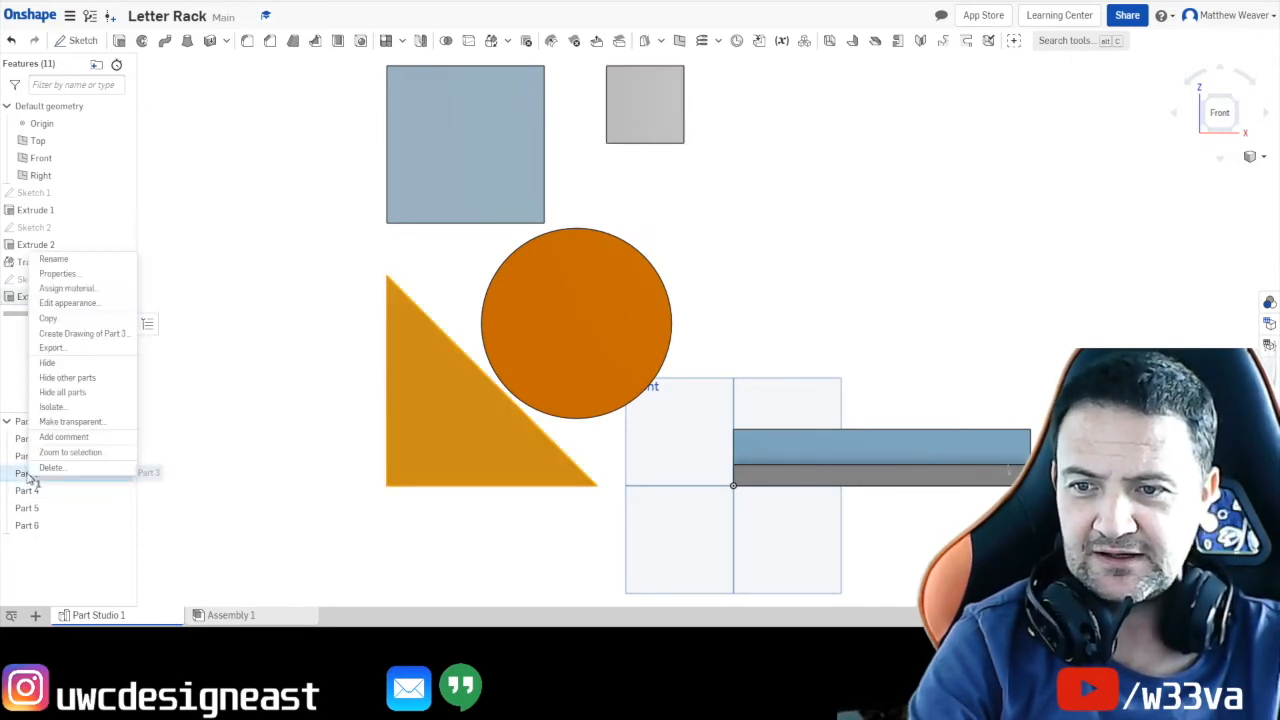
{"action": "left_click", "coordinate": [67, 262]}
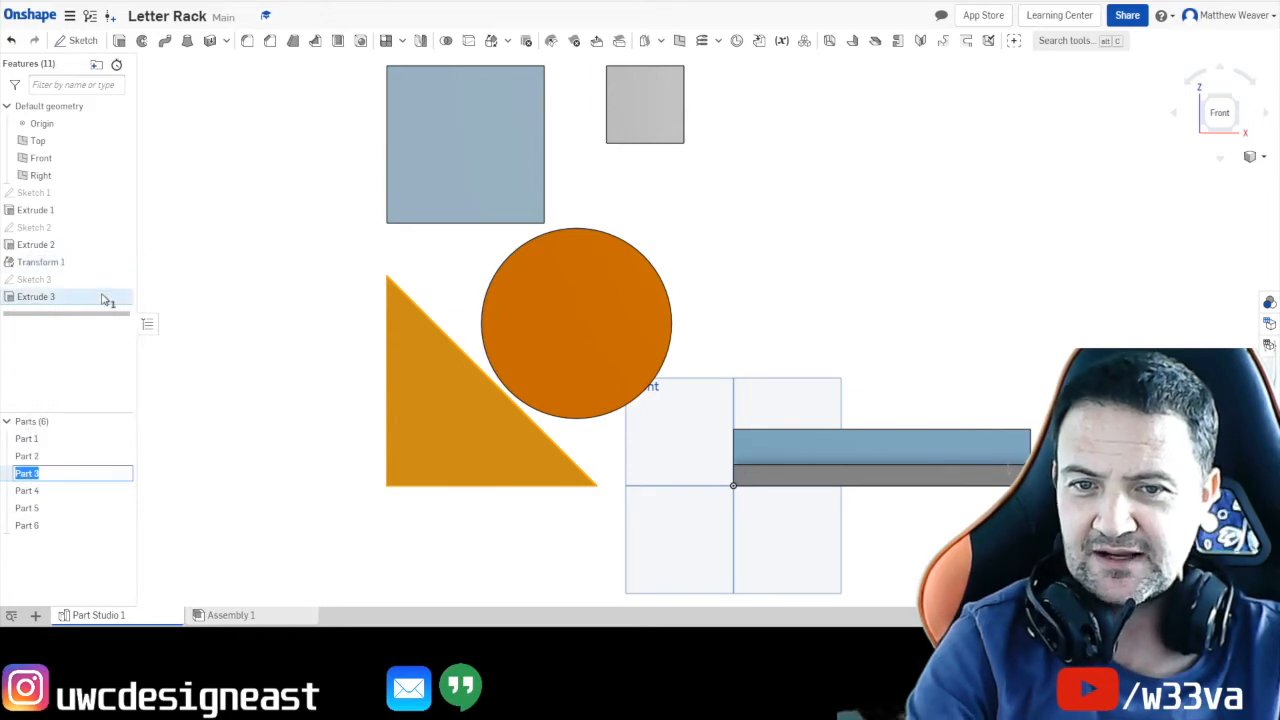
{"action": "type", "text": "T"}
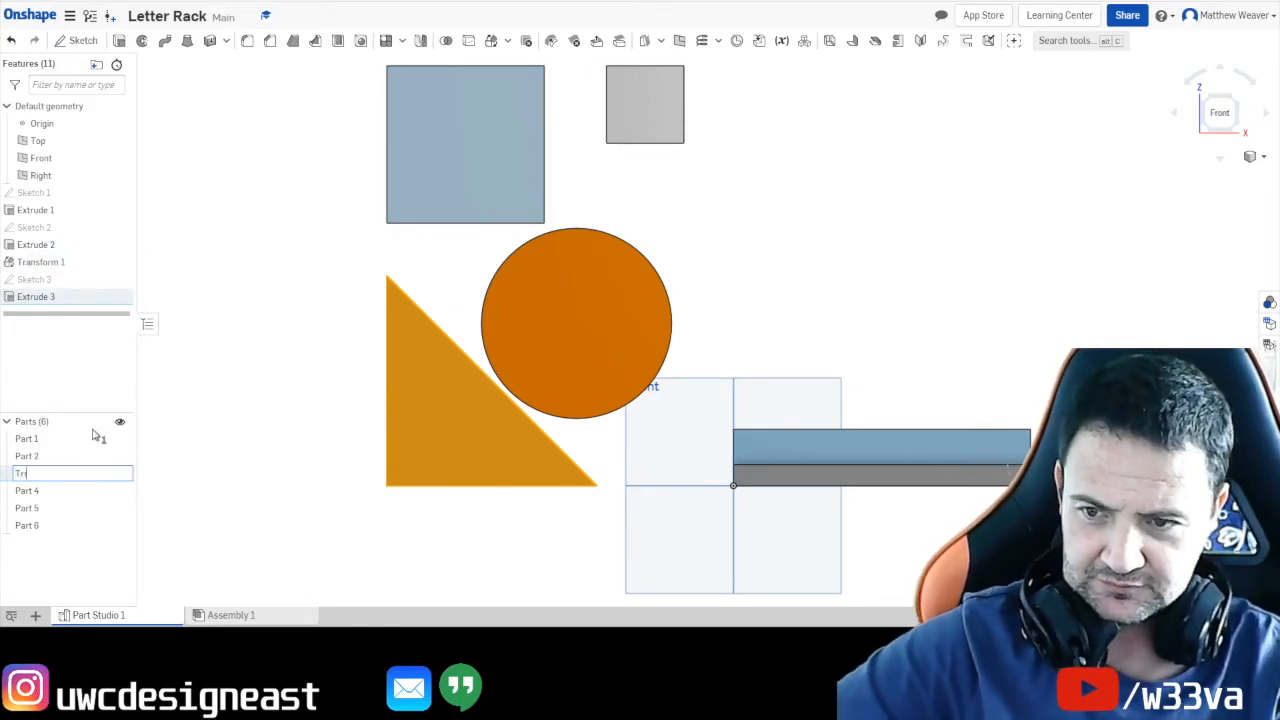
{"action": "type", "text": "ri"}
{"action": "left_click", "coordinate": [182, 490]}
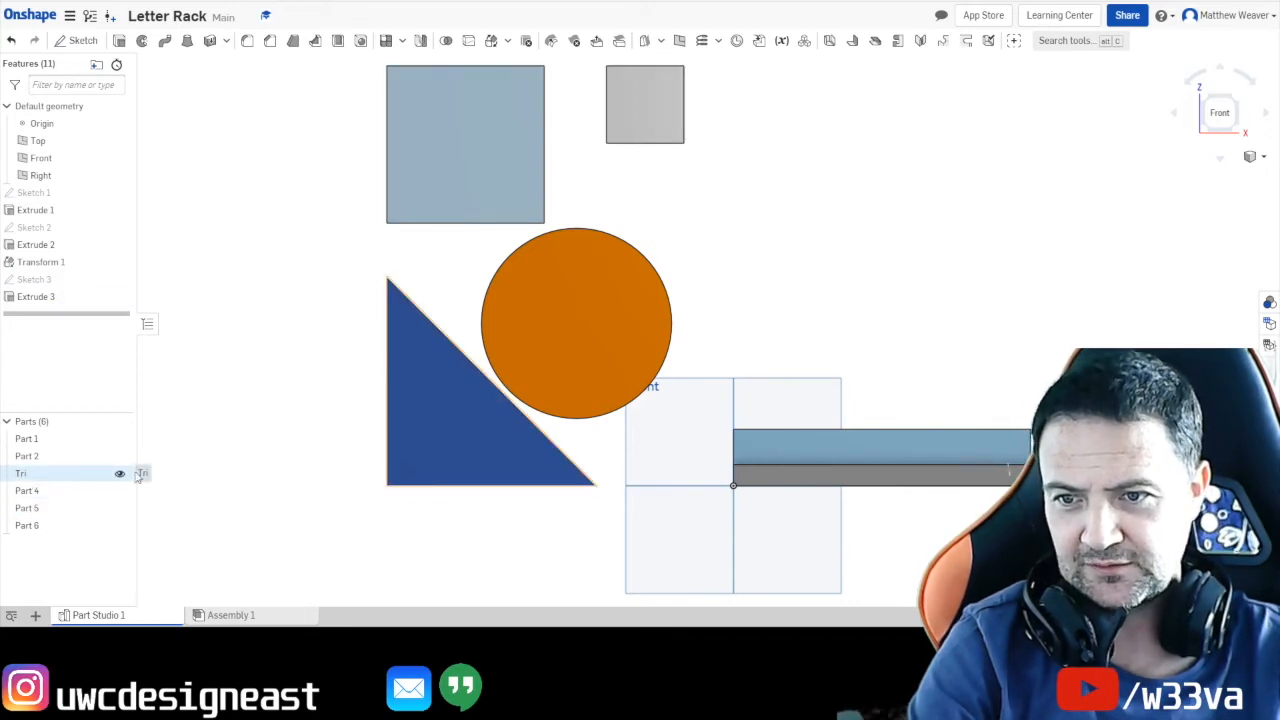
{"action": "left_click", "coordinate": [120, 474]}
{"action": "left_click", "coordinate": [120, 474]}
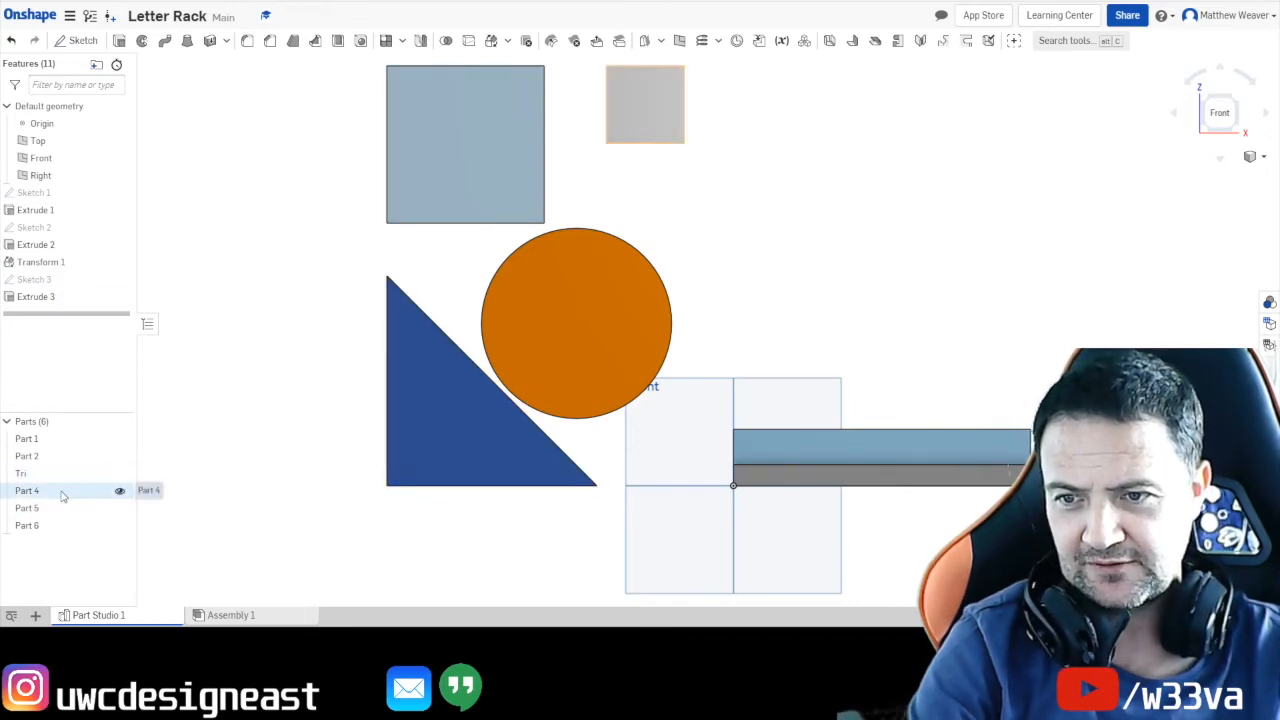
Rename the small square part as Sm Sq.
{"action": "left_click", "coordinate": [60, 492]}
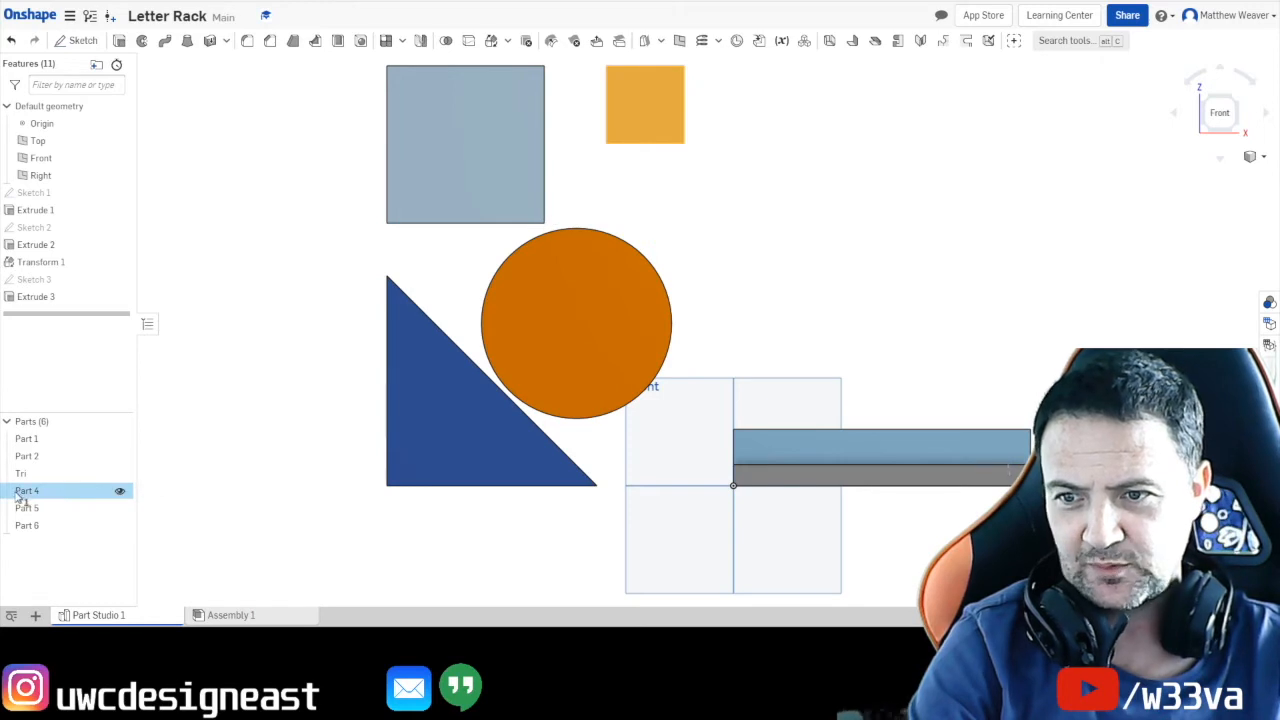
{"action": "right_click", "coordinate": [20, 500]}
{"action": "left_click", "coordinate": [62, 286]}
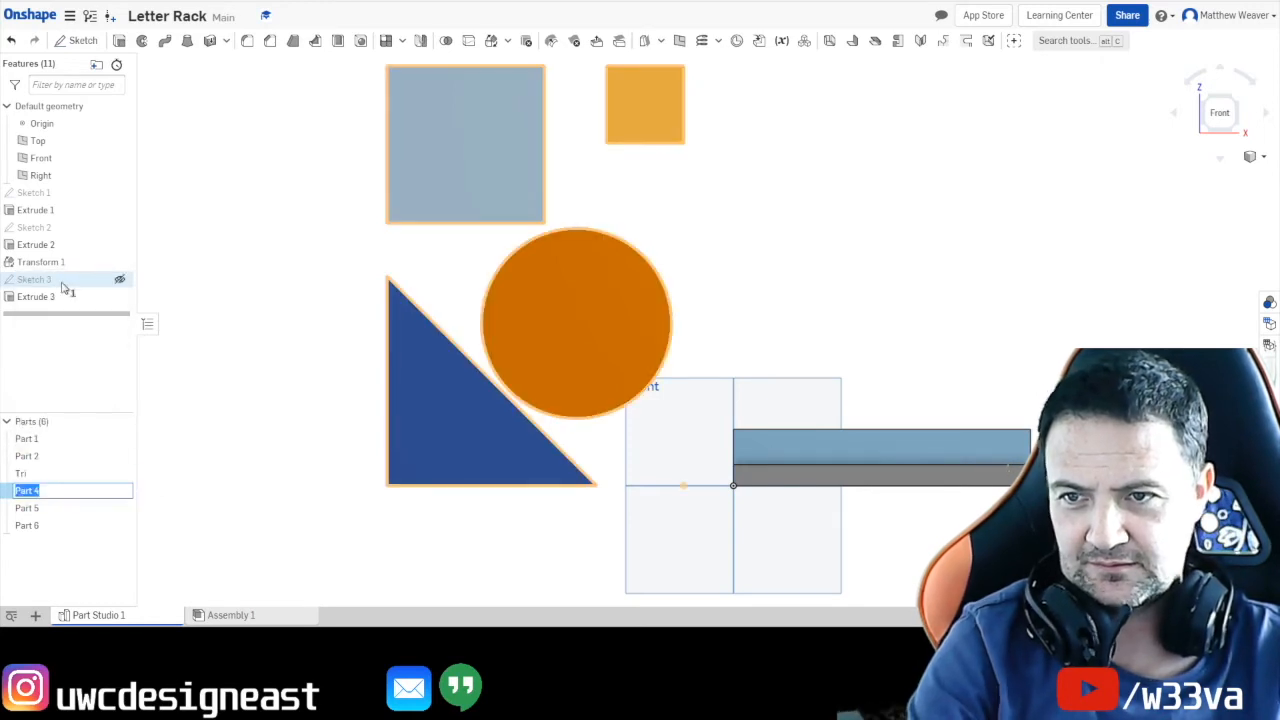
{"action": "type", "text": "Sm Sq"}
{"action": "key", "text": "Return"}
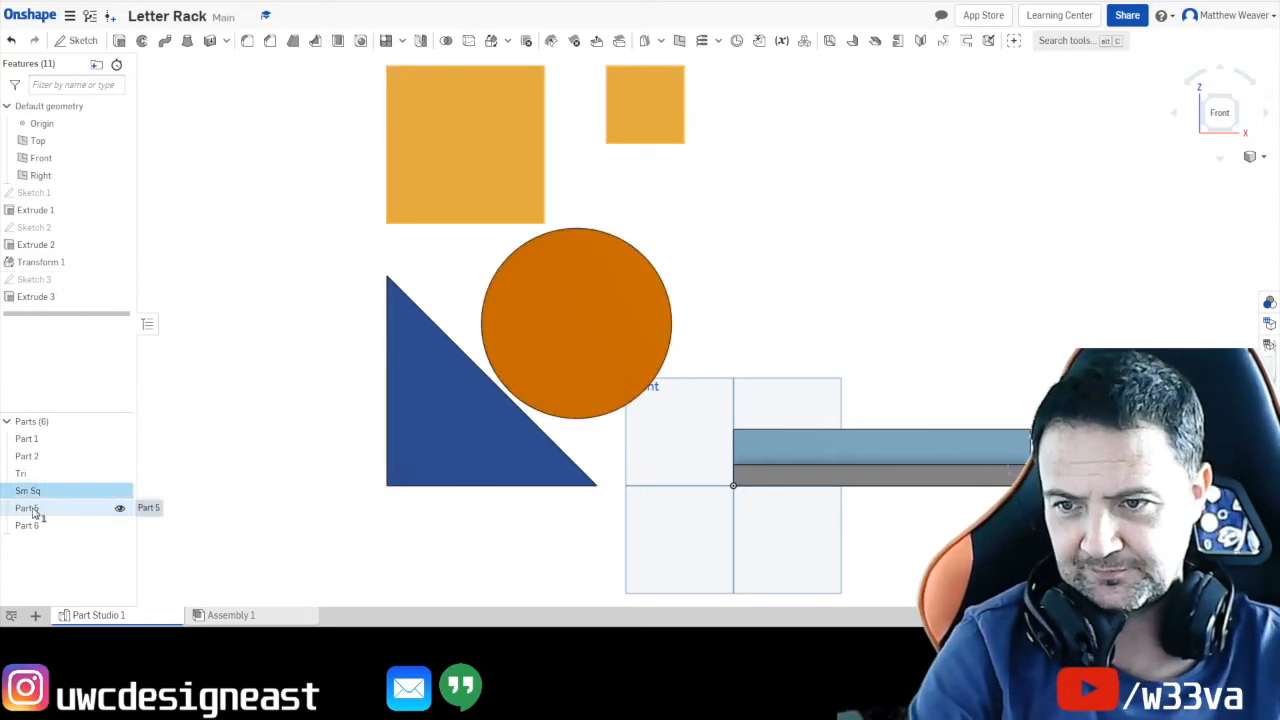
{"action": "left_click", "coordinate": [28, 508]}
{"action": "left_click_drag", "start_coordinate": [33, 511], "coordinate": [8, 512]}
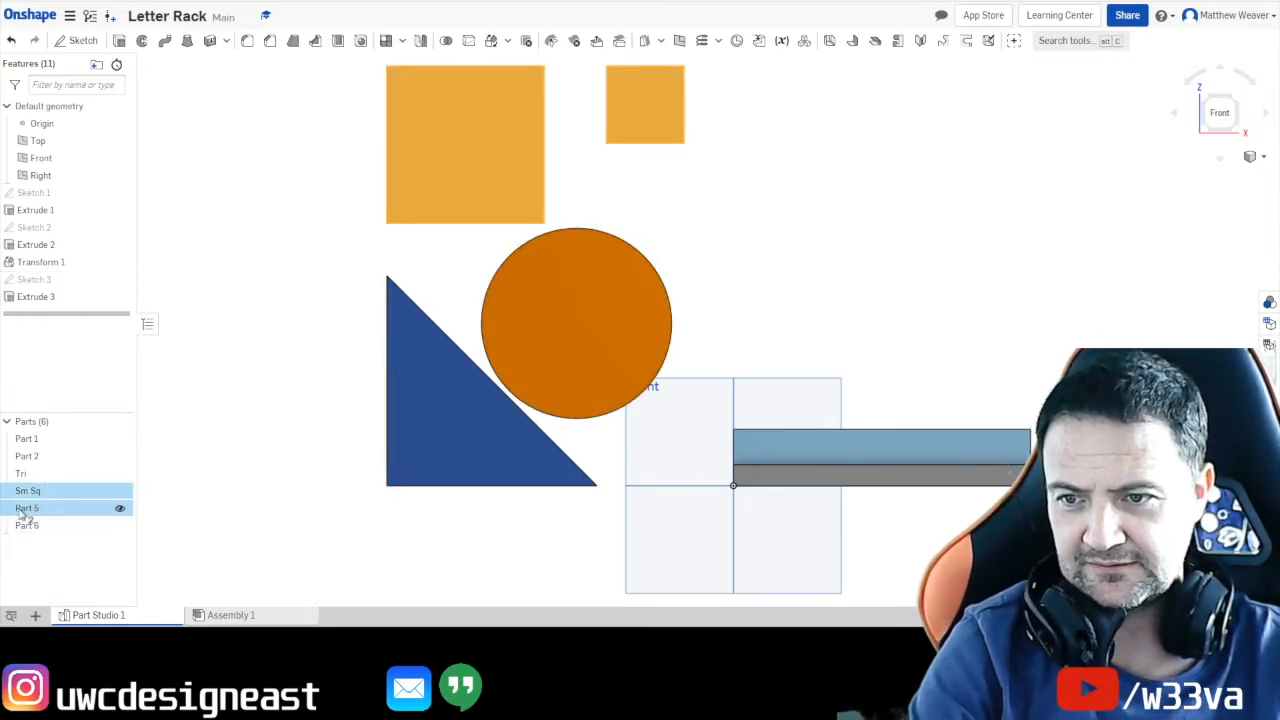
{"action": "right_click", "coordinate": [22, 514]}
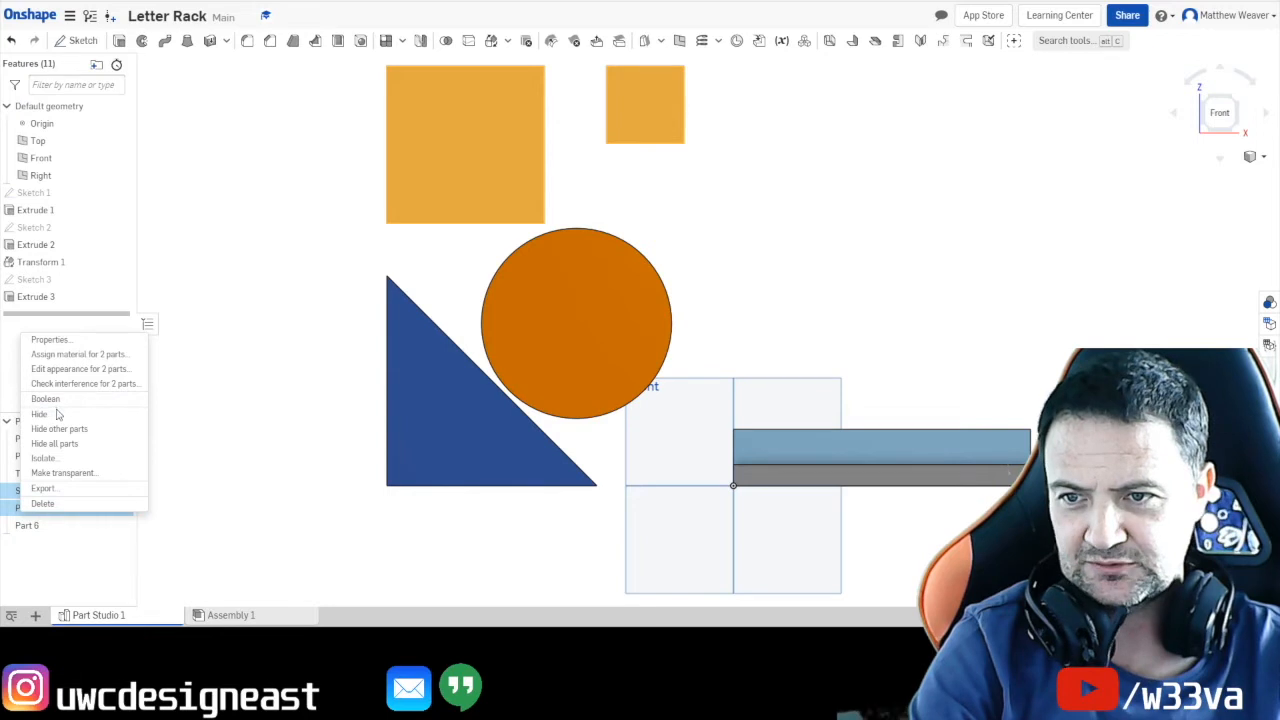
{"action": "left_click", "coordinate": [182, 537]}
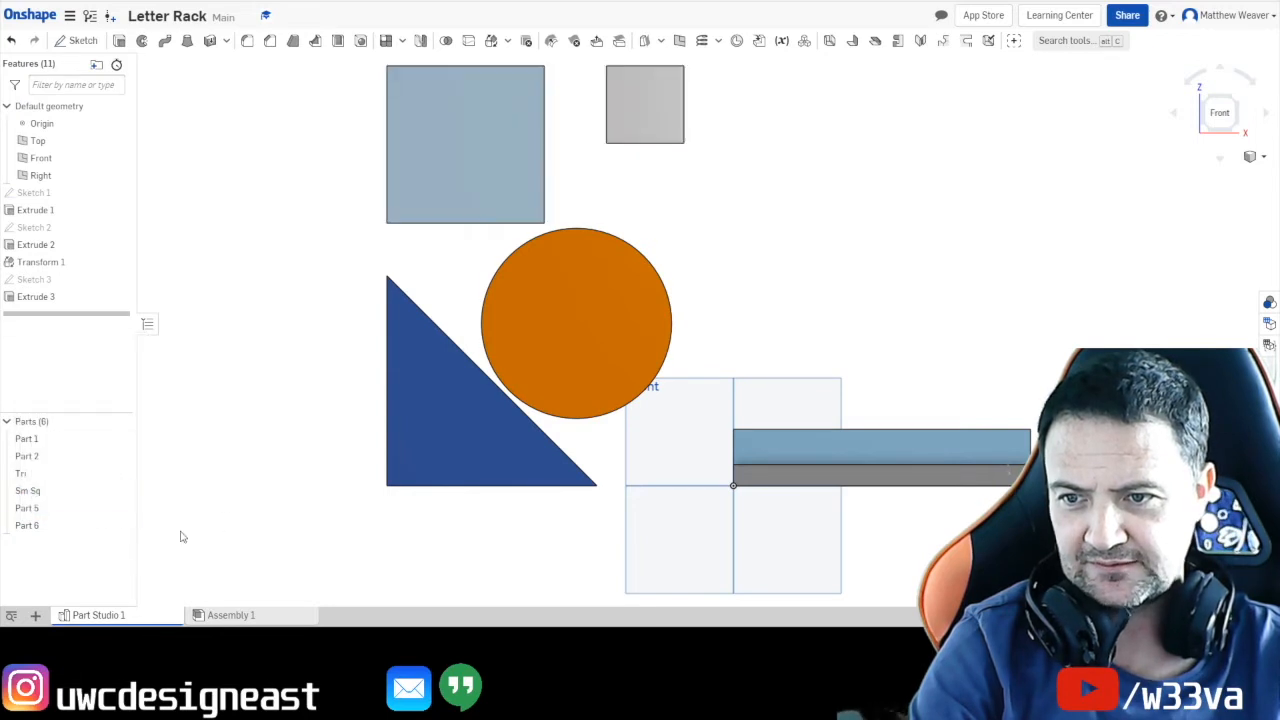
Rename the large square part as Sq.
{"action": "right_click", "coordinate": [28, 509]}
{"action": "left_click", "coordinate": [50, 290]}
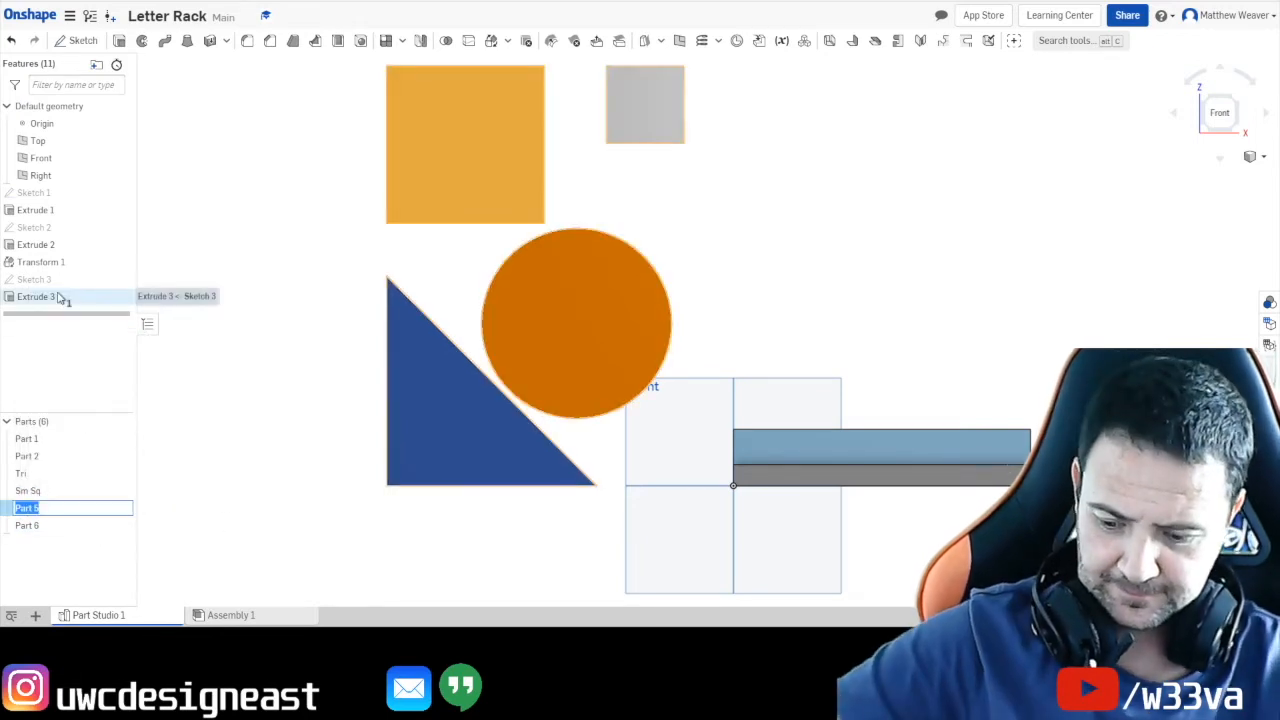
{"action": "type", "text": "Sq"}
{"action": "key", "text": "Return"}
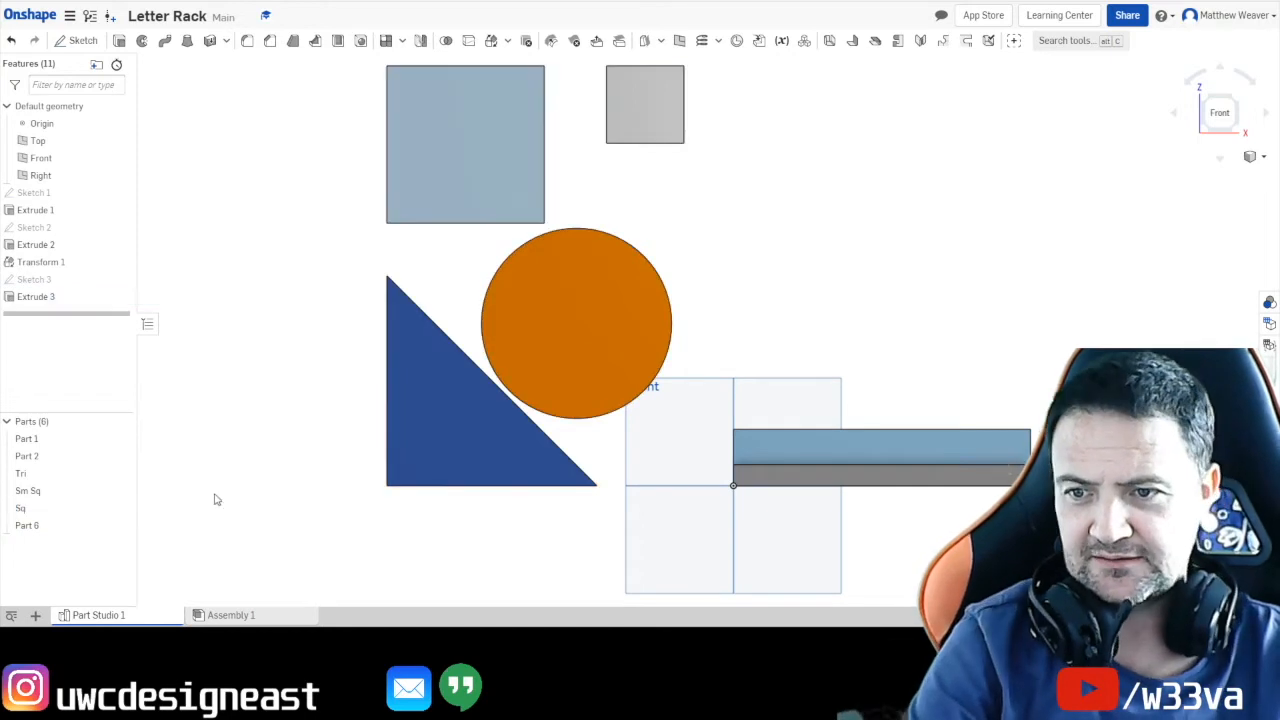
Rename the round disc part as Circle.
{"action": "right_click", "coordinate": [52, 530]}
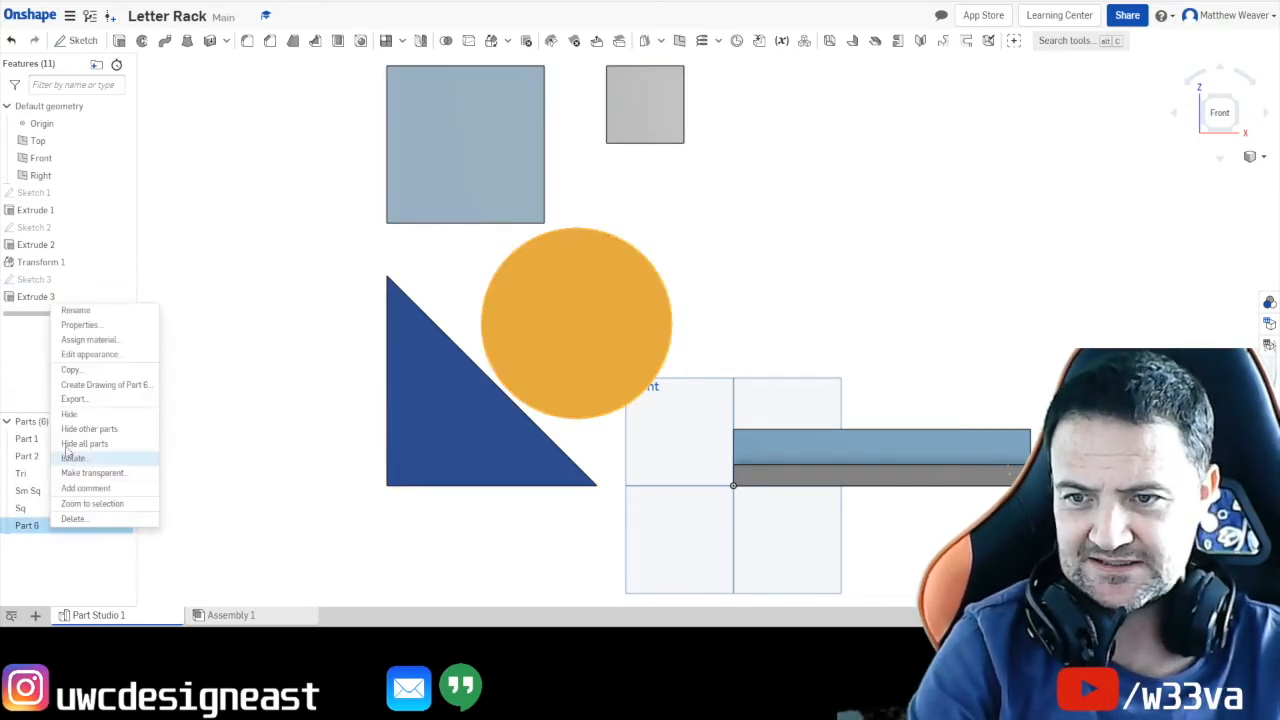
{"action": "left_click", "coordinate": [62, 308]}
{"action": "type", "text": "Circle"}
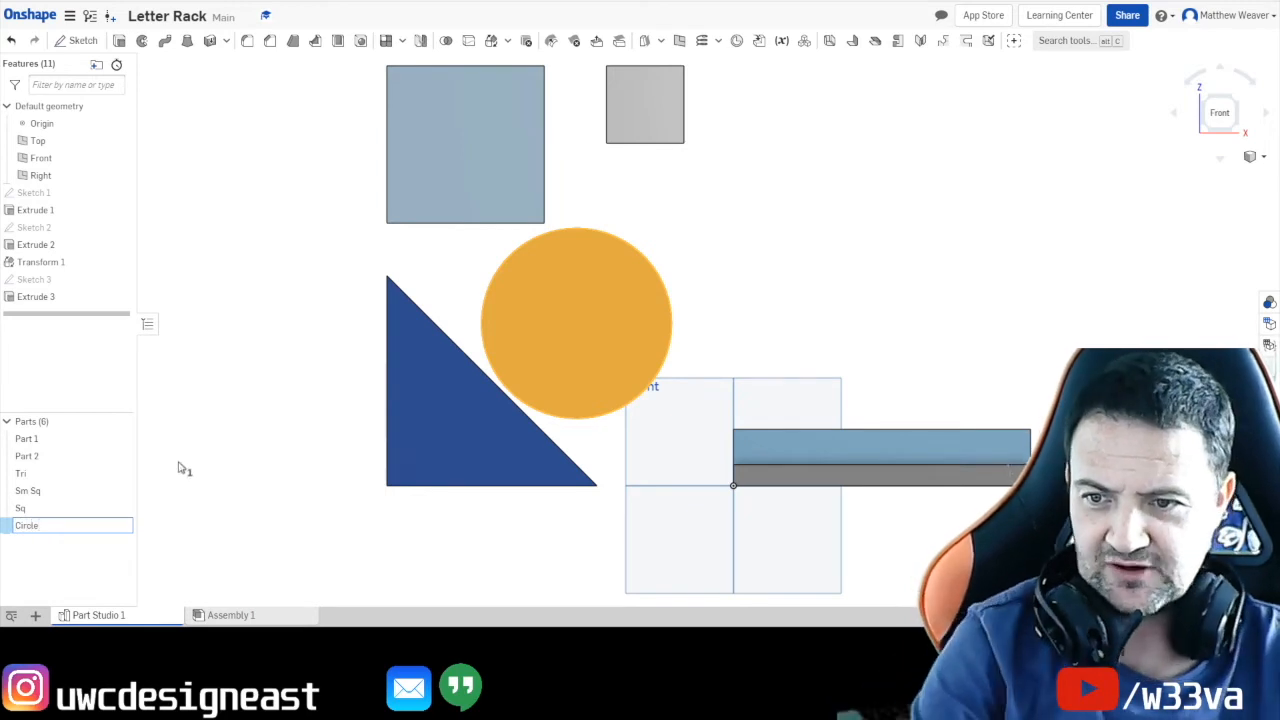
{"action": "key", "text": "Return"}
Rename the larger block, Part 1, as "big block".
{"action": "left_click", "coordinate": [31, 438]}
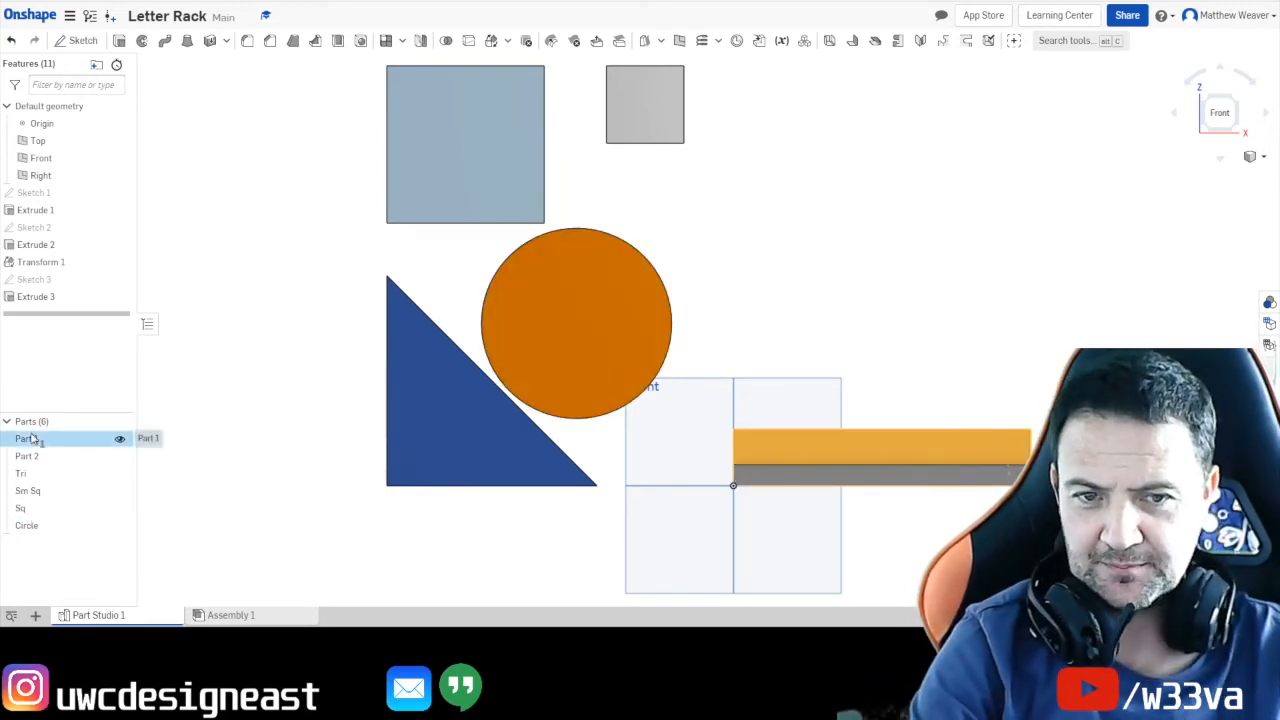
{"action": "right_click", "coordinate": [30, 444]}
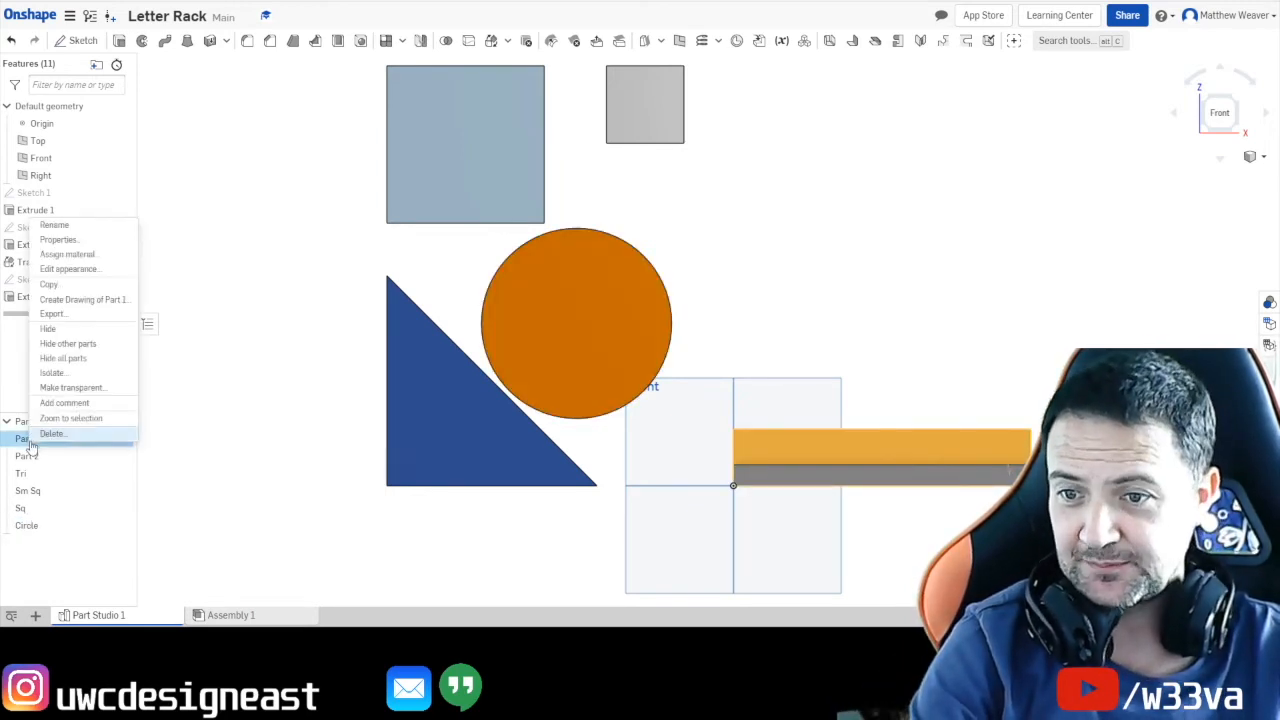
{"action": "left_click", "coordinate": [55, 225]}
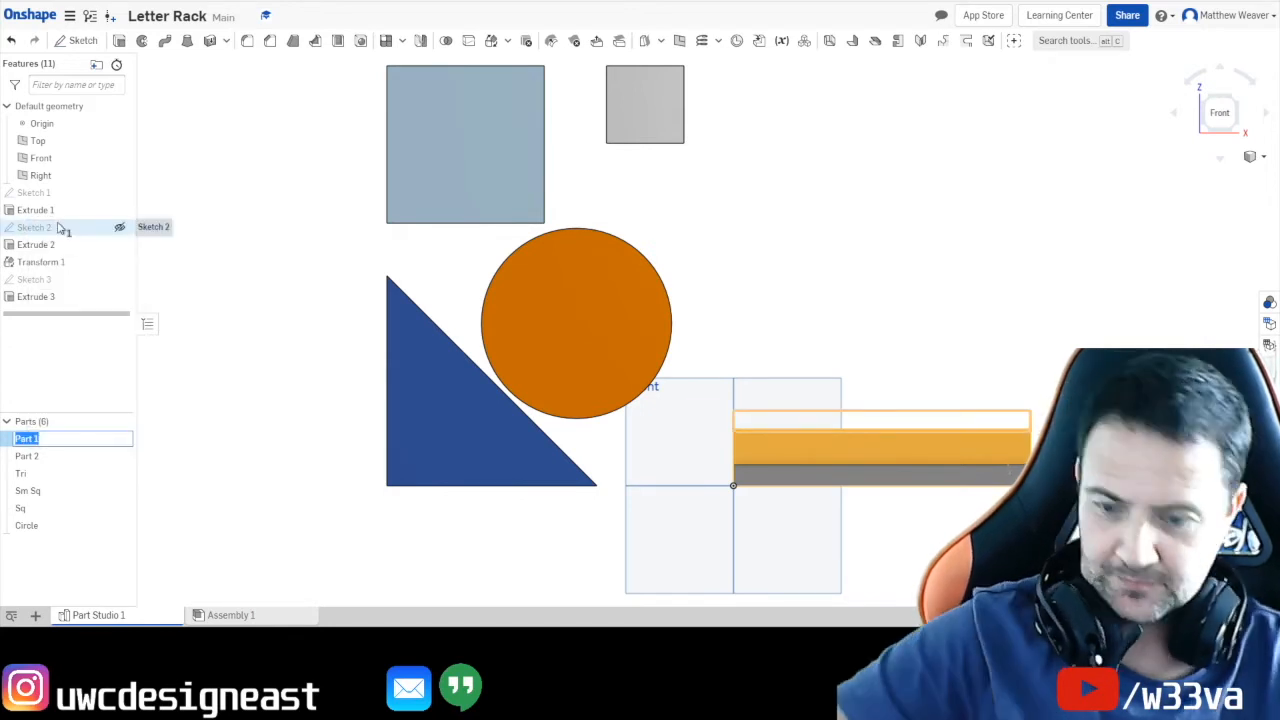
{"action": "type", "text": "big blo"}
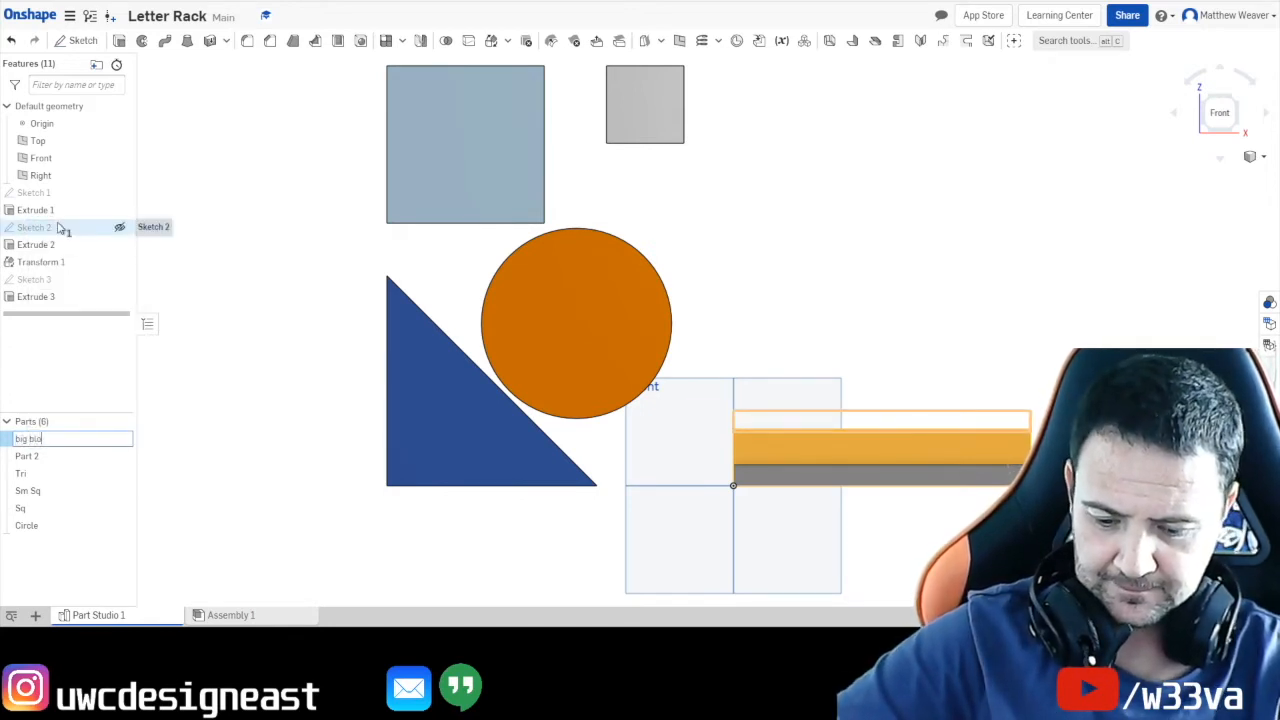
{"action": "type", "text": "ck"}
{"action": "left_click", "coordinate": [251, 503]}
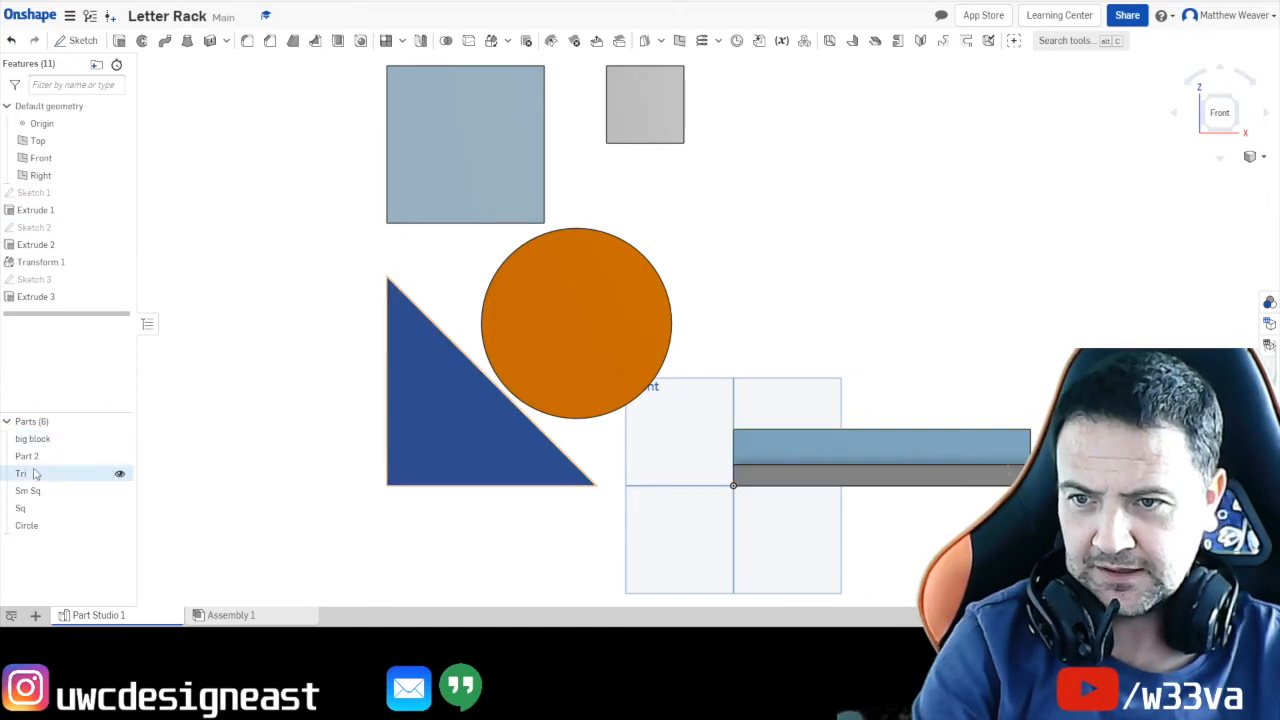
Rename the thin strip, Part 2, as "little block".
{"action": "left_click", "coordinate": [27, 457]}
{"action": "right_click", "coordinate": [28, 459]}
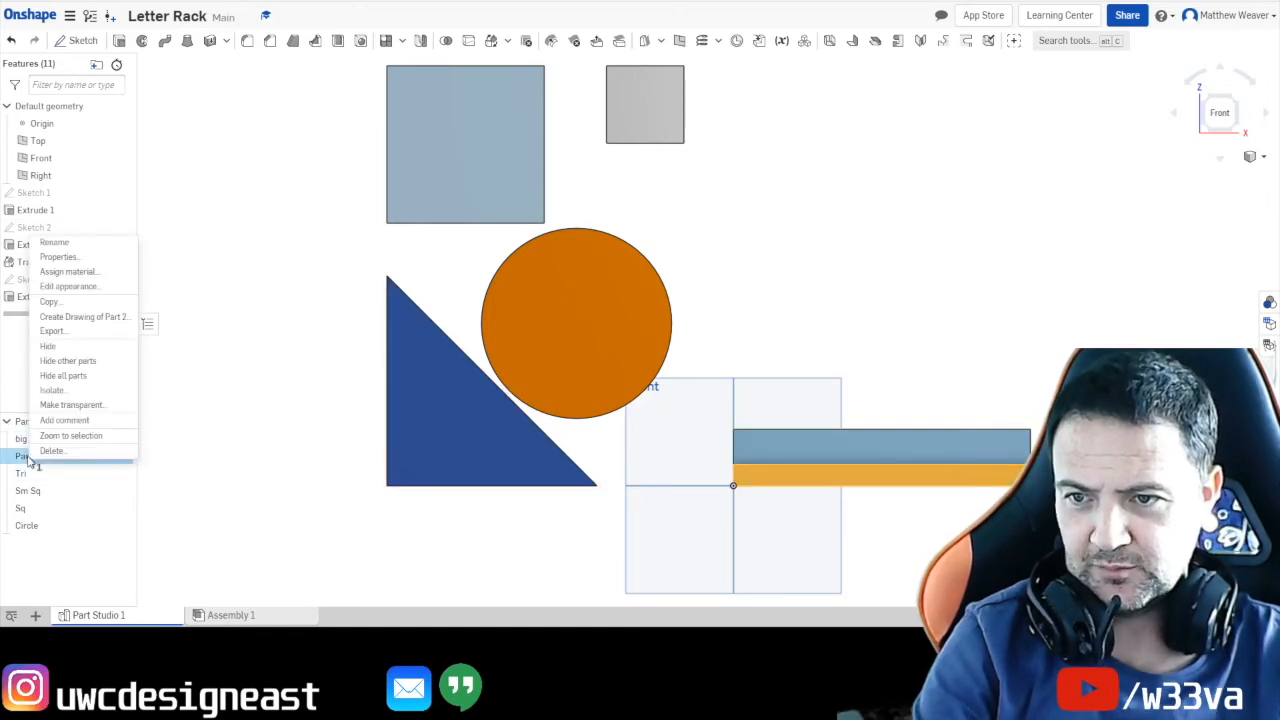
{"action": "left_click", "coordinate": [55, 243]}
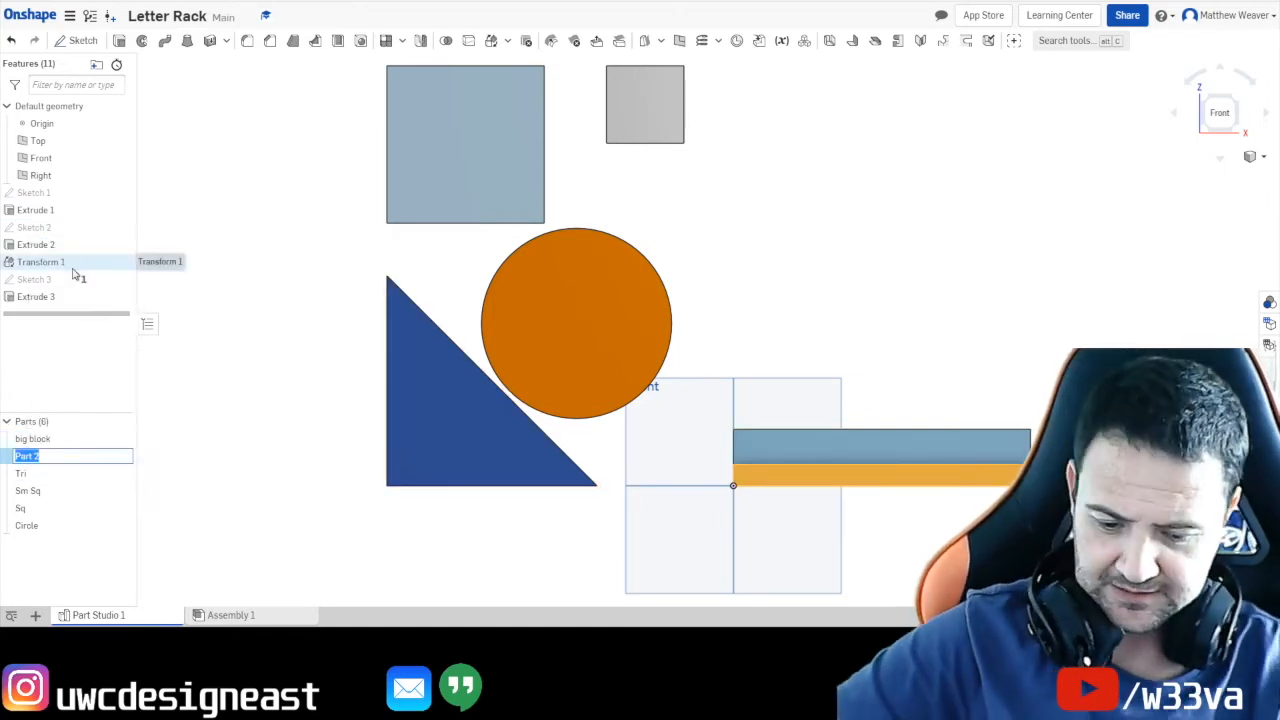
{"action": "type", "text": "little b"}
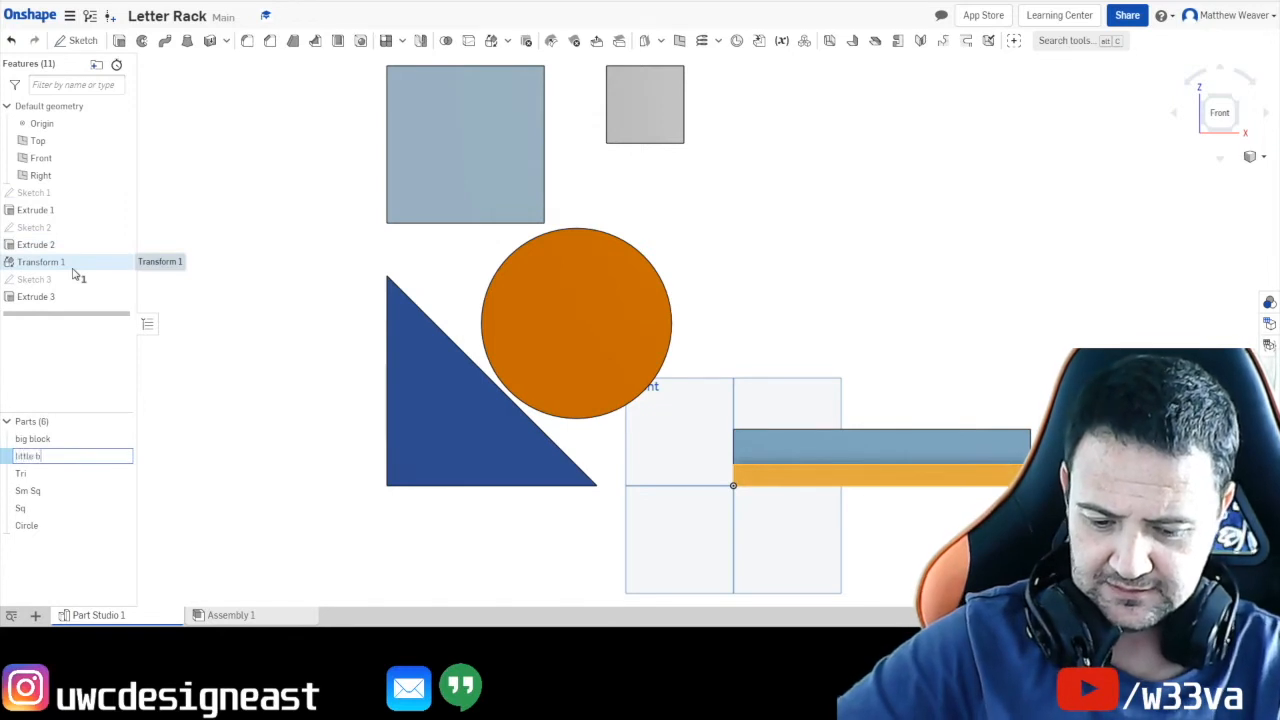
{"action": "type", "text": "lock"}
{"action": "key", "text": "Return"}
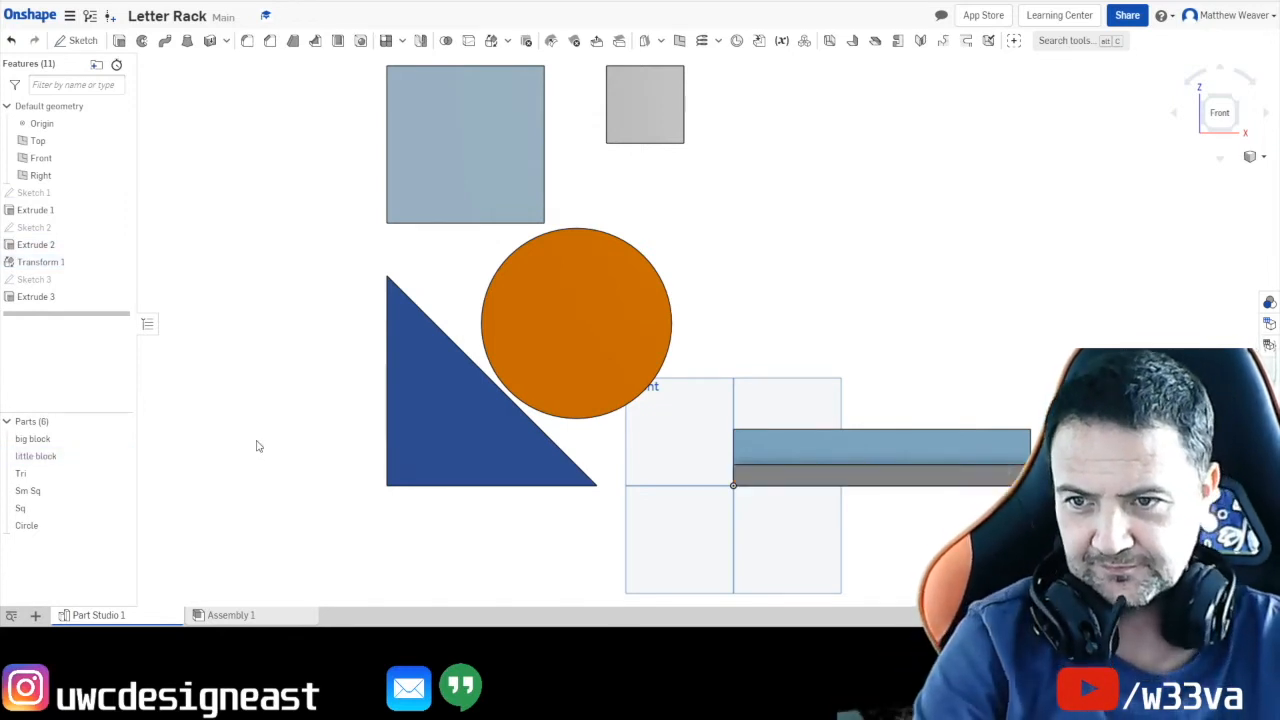
Translate the Tri part by XYZ about 245 mm along X, so its vertical edge lines up with the ends of the blocks.
{"action": "right_click", "coordinate": [22, 480]}
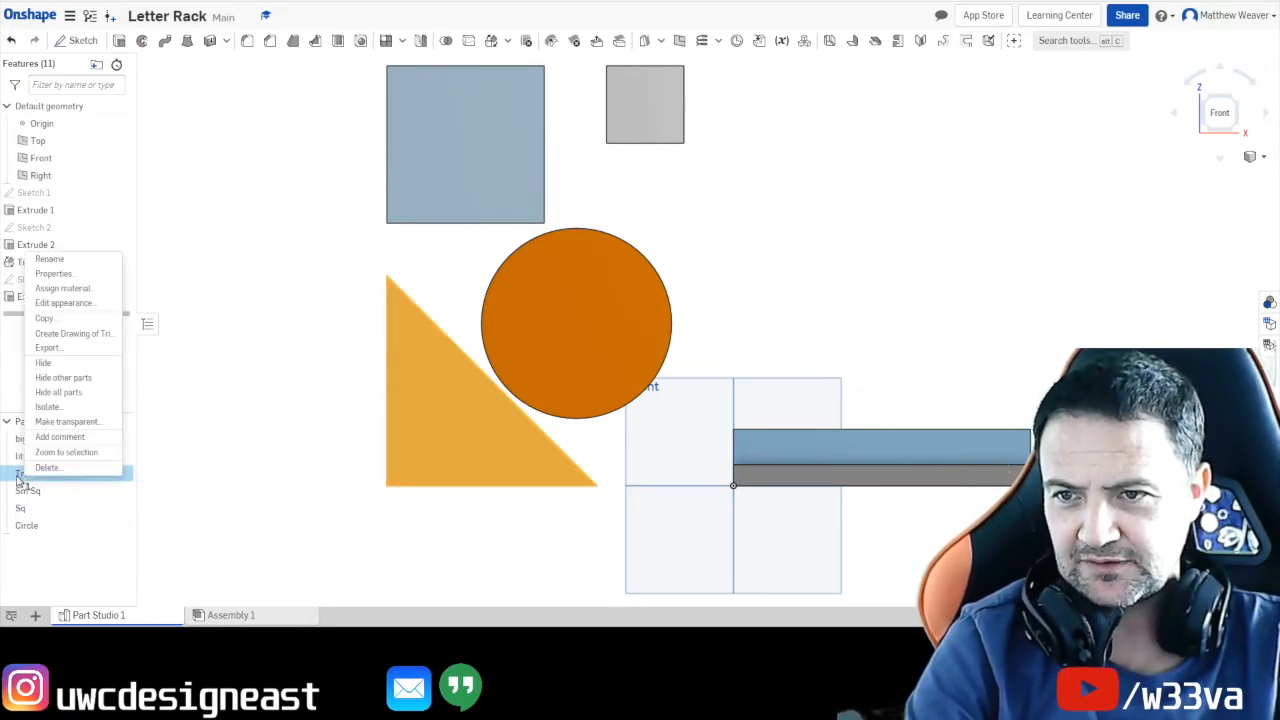
{"action": "left_click", "coordinate": [234, 502]}
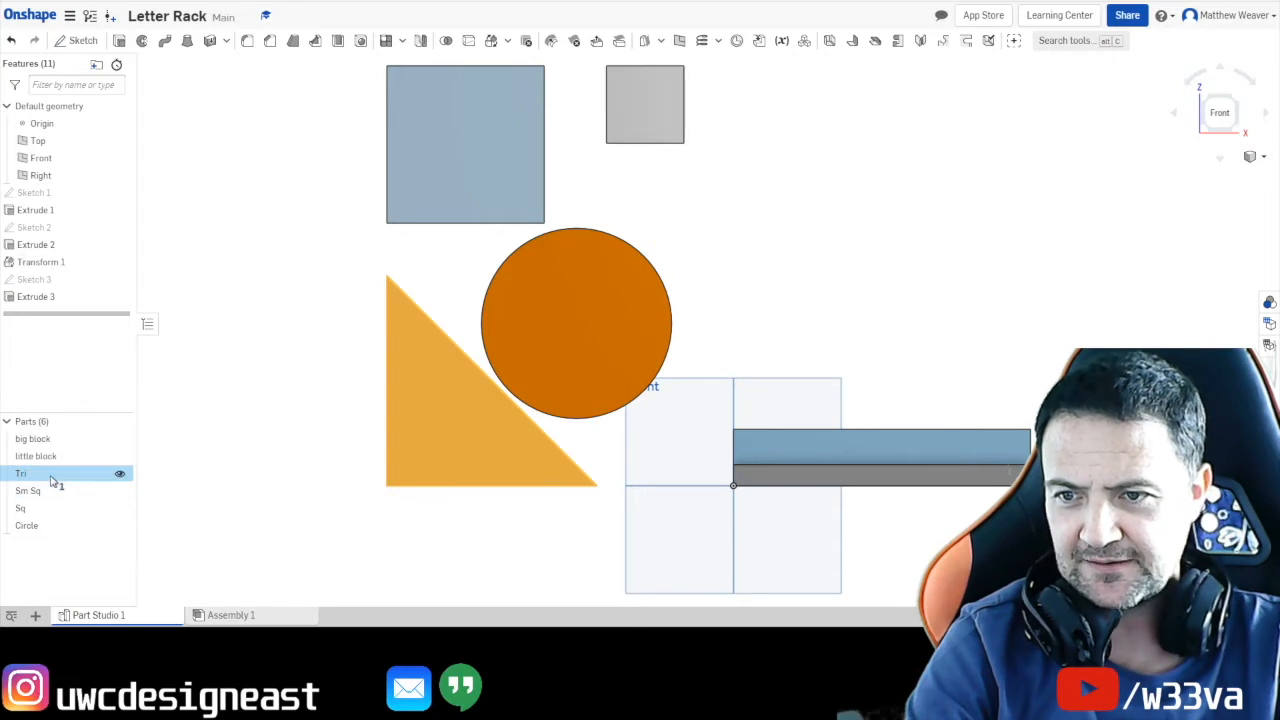
{"action": "left_click", "coordinate": [50, 476]}
{"action": "left_click", "coordinate": [56, 476]}
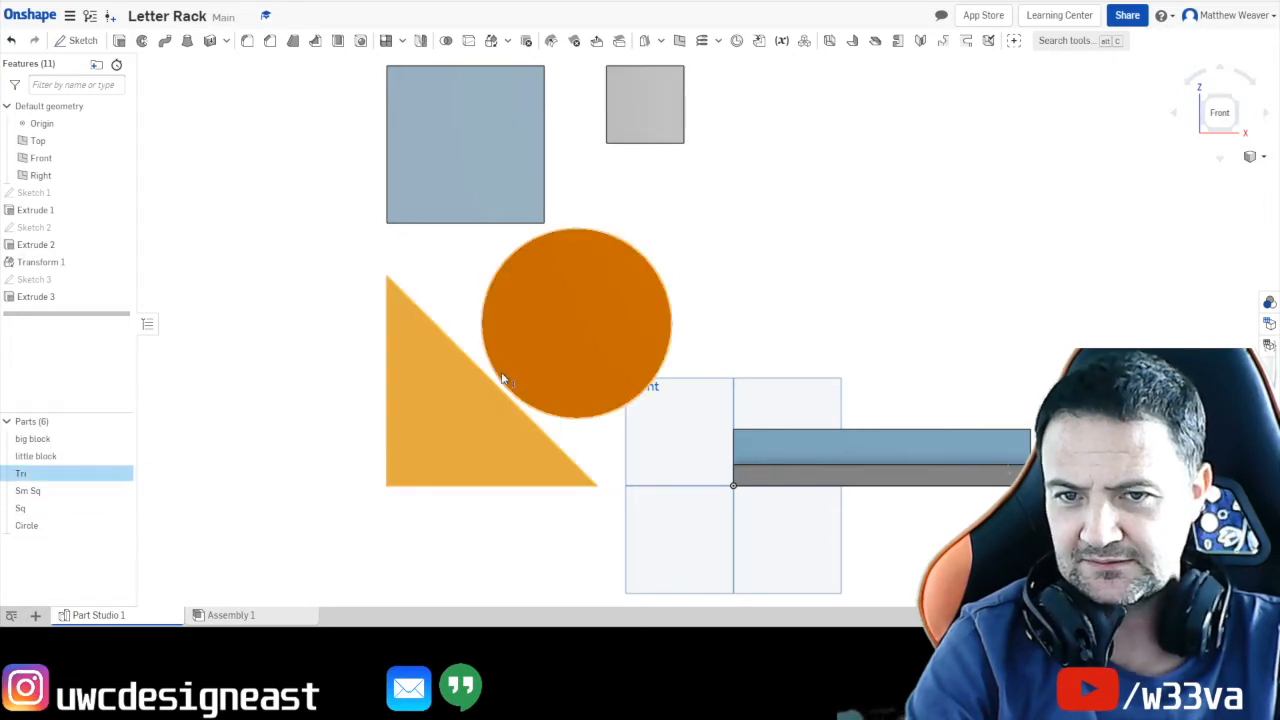
{"action": "left_click", "coordinate": [507, 41]}
{"action": "left_click", "coordinate": [520, 64]}
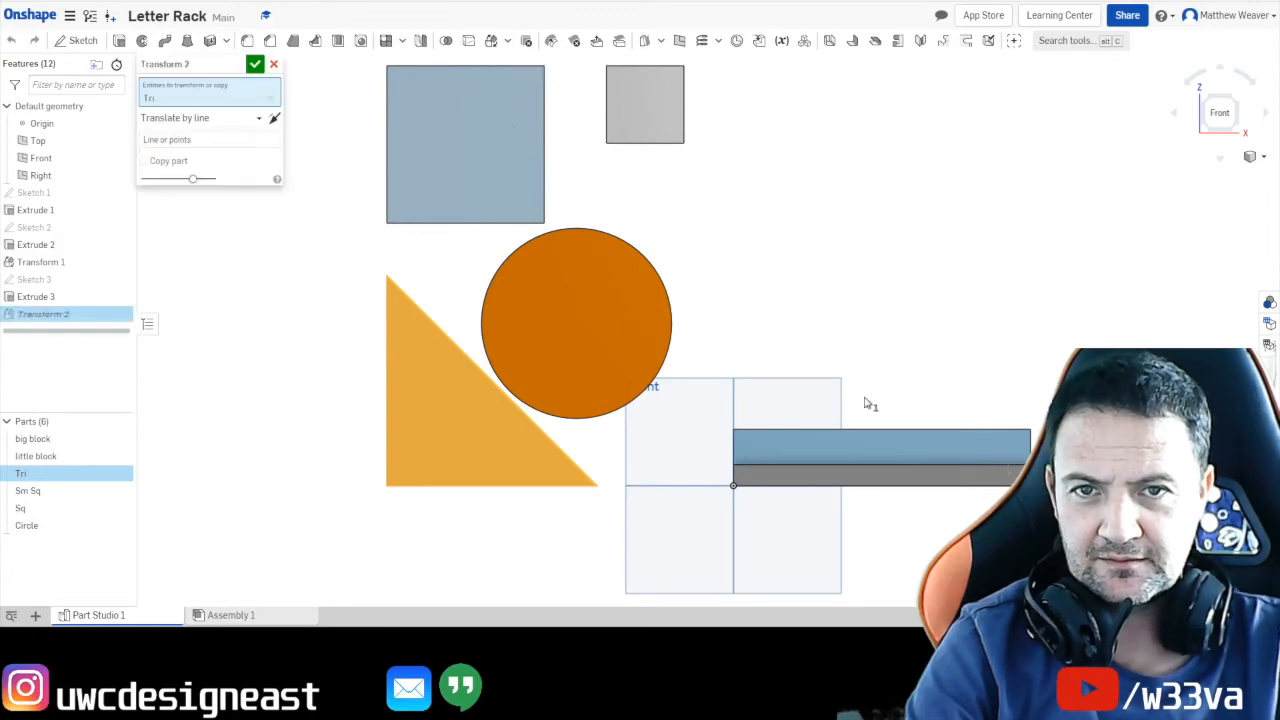
{"action": "left_click", "coordinate": [260, 119]}
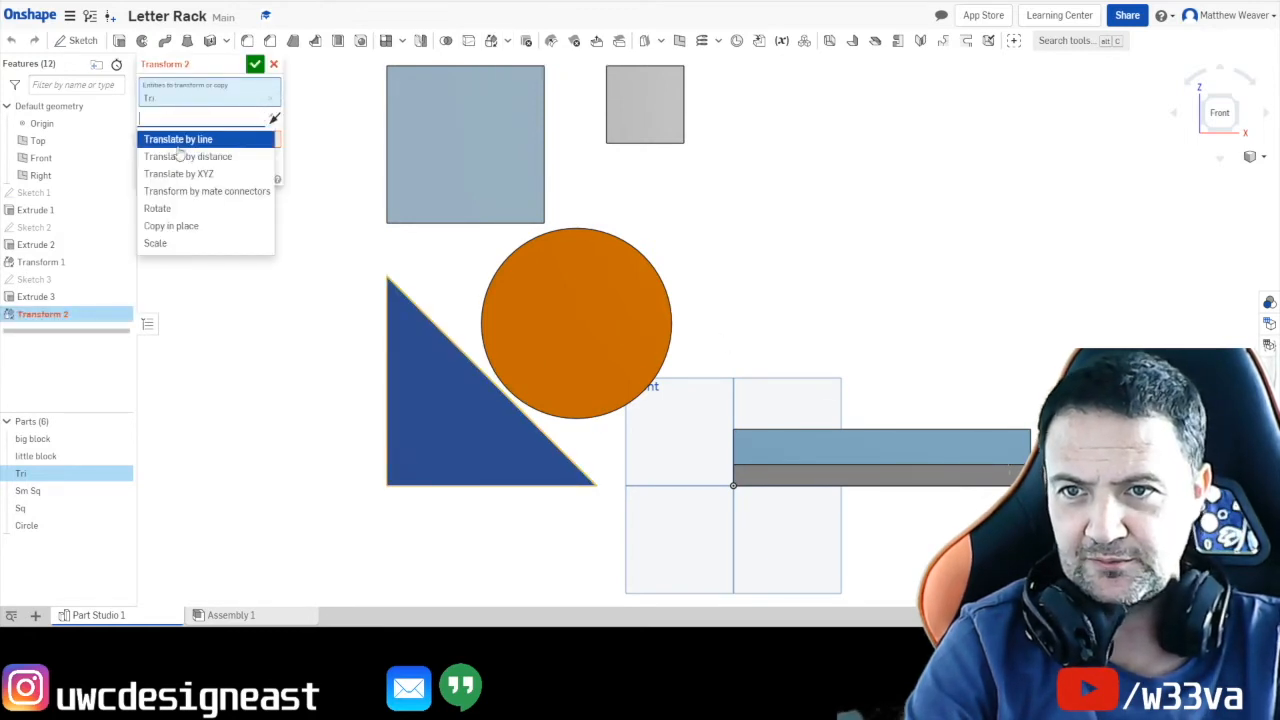
{"action": "left_click", "coordinate": [176, 174]}
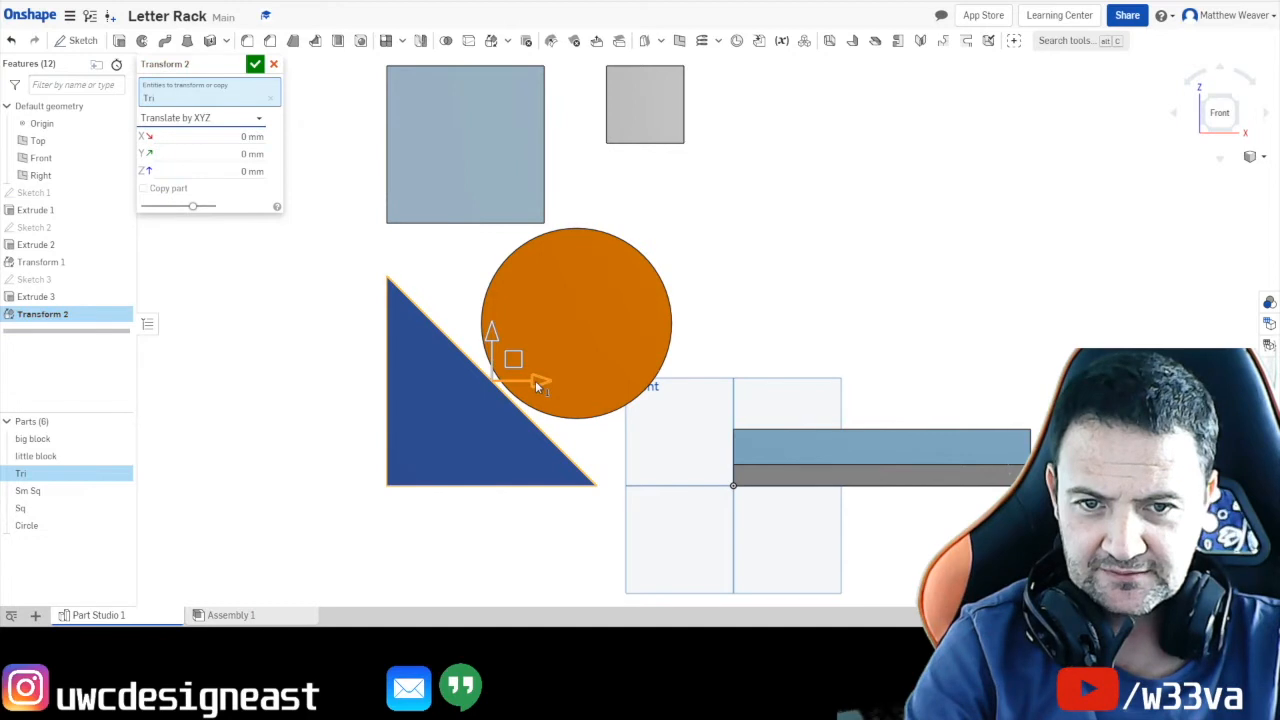
{"action": "left_click_drag", "start_coordinate": [737, 393], "coordinate": [883, 404]}
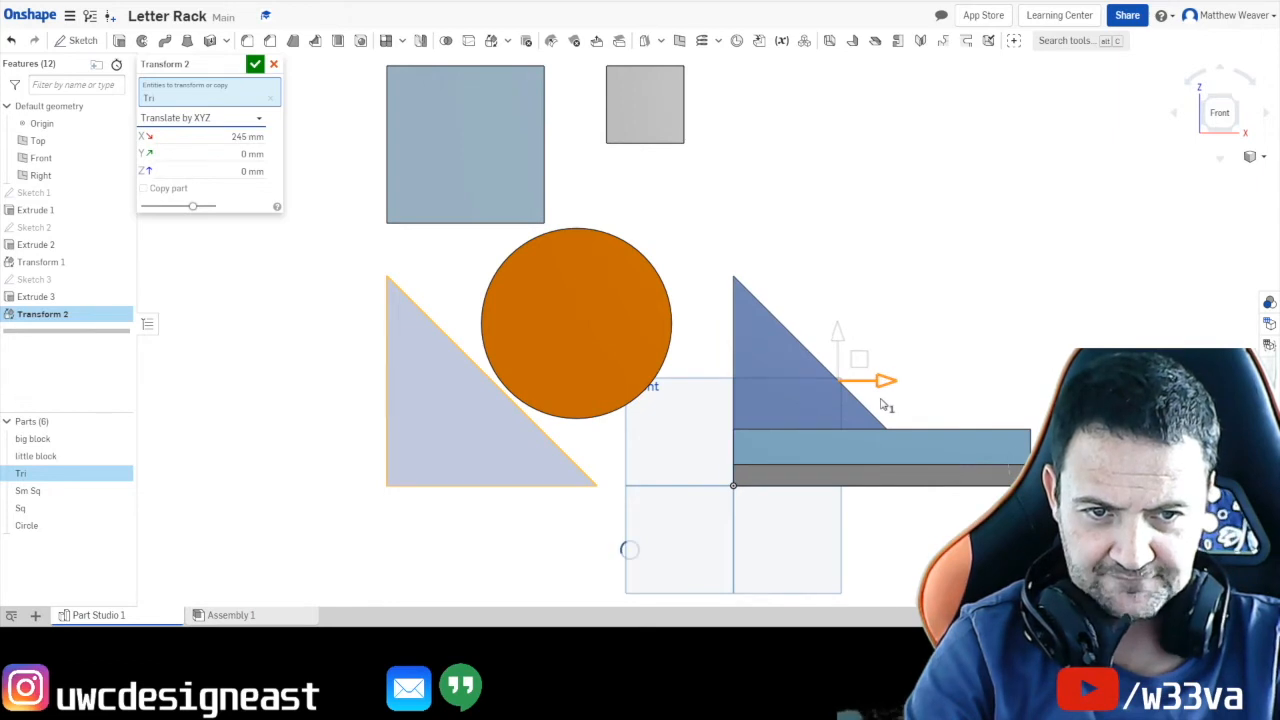
{"action": "left_click_drag", "start_coordinate": [883, 404], "coordinate": [884, 405]}
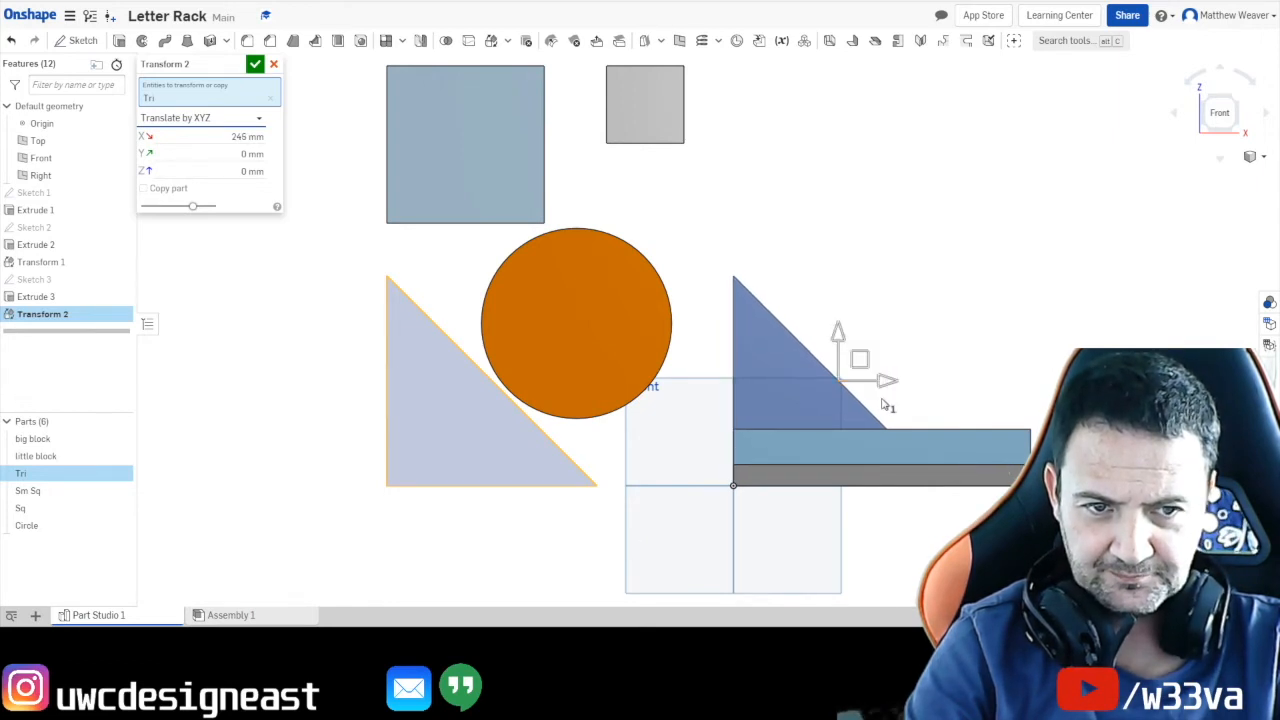
Shift the Tri part -39.9 mm along Y into the gap between the two blocks and accept the transform.
{"action": "left_click", "coordinate": [1240, 118]}
{"action": "left_click", "coordinate": [1238, 119]}
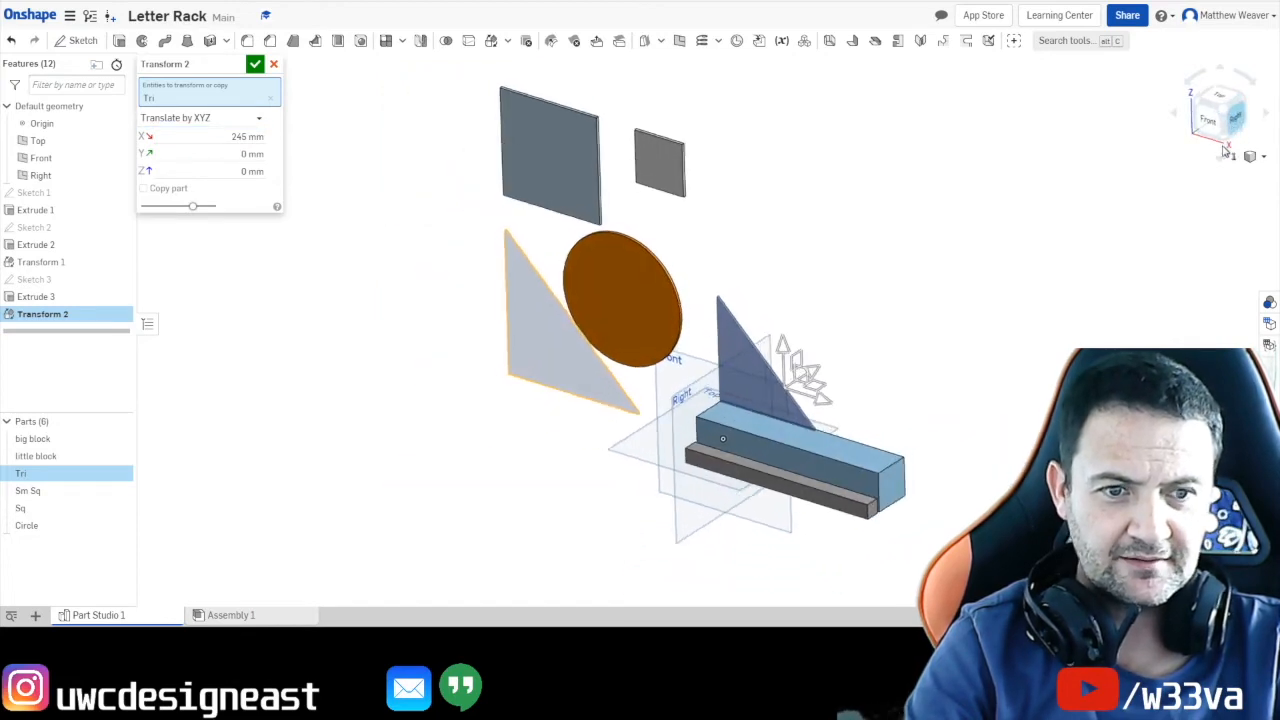
{"action": "scroll", "coordinate": [690, 455], "scroll_direction": "up", "scroll_amount": 2}
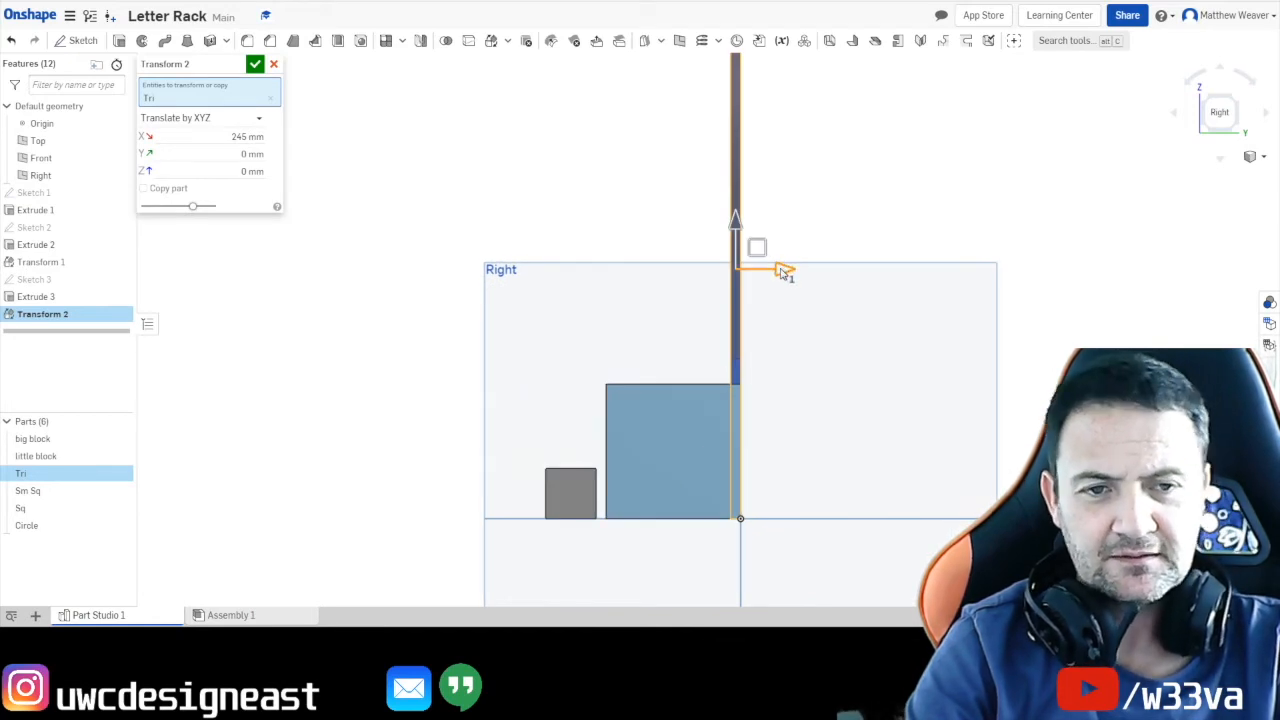
{"action": "left_click_drag", "start_coordinate": [784, 271], "coordinate": [651, 289]}
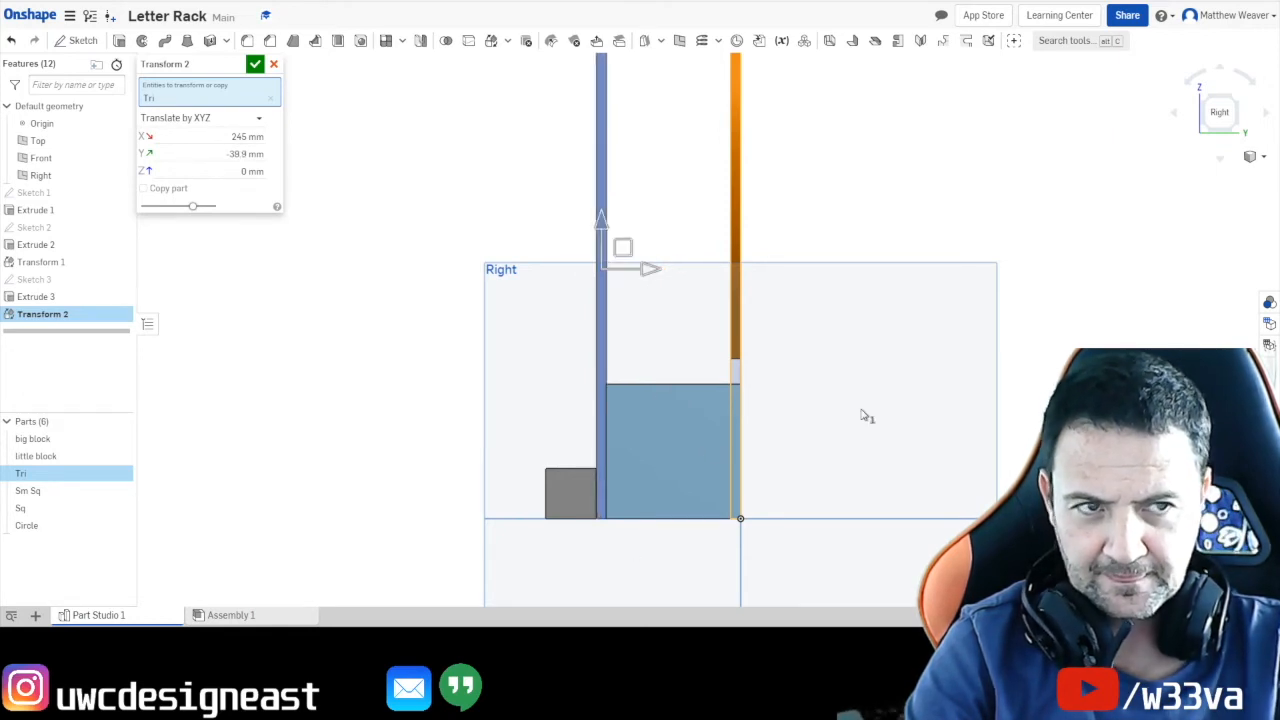
{"action": "left_click", "coordinate": [1205, 102]}
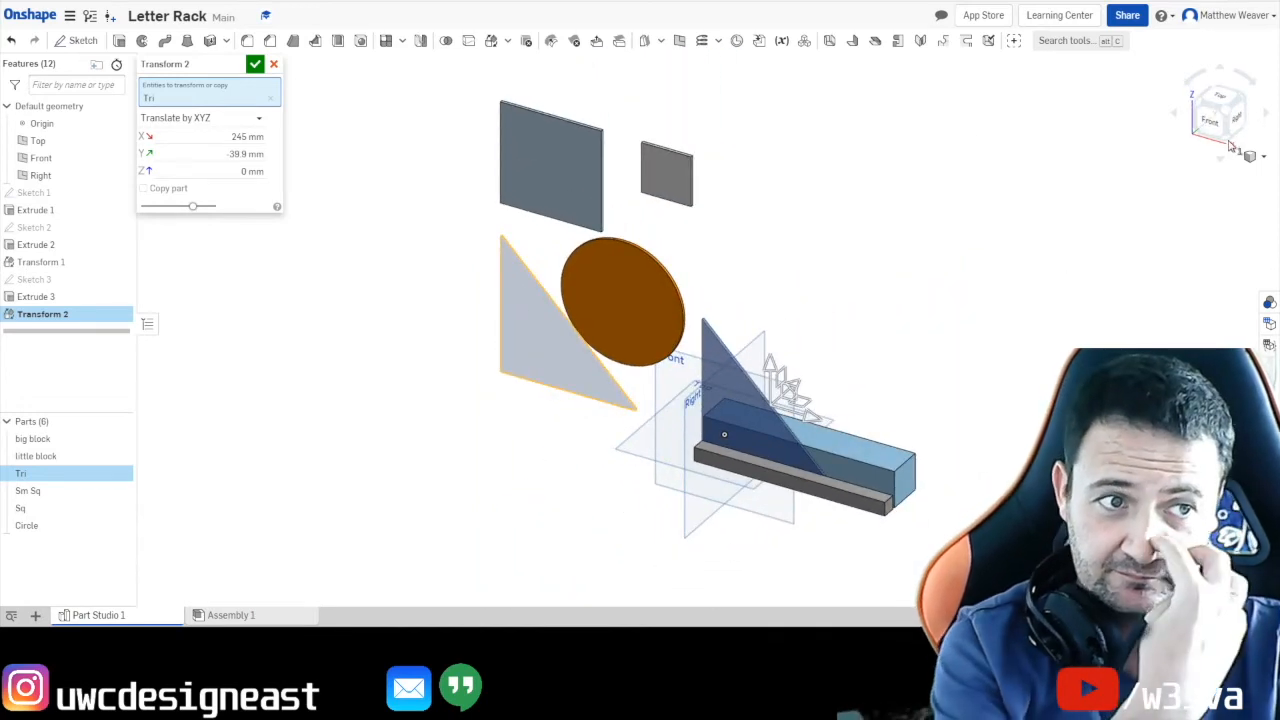
{"action": "left_click", "coordinate": [255, 63]}
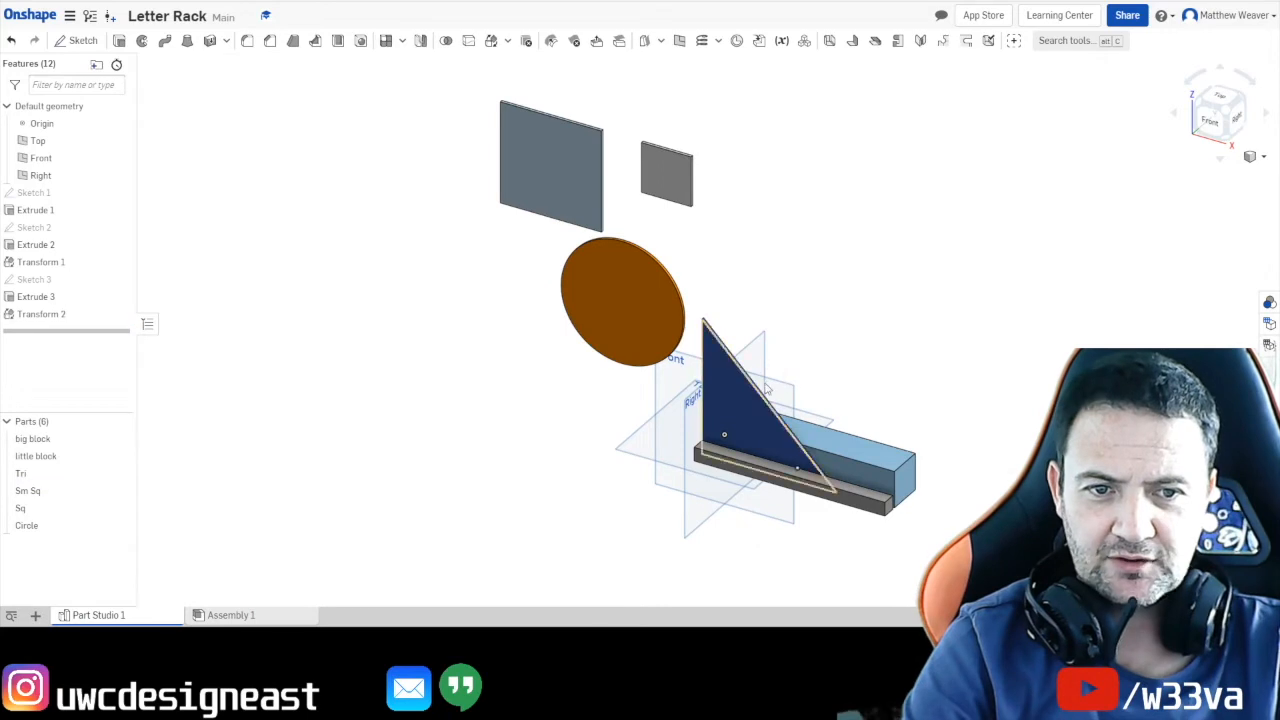
{"action": "scroll", "coordinate": [962, 420], "scroll_direction": "down", "scroll_amount": 5}
{"action": "scroll", "coordinate": [966, 440], "scroll_direction": "up", "scroll_amount": 7}
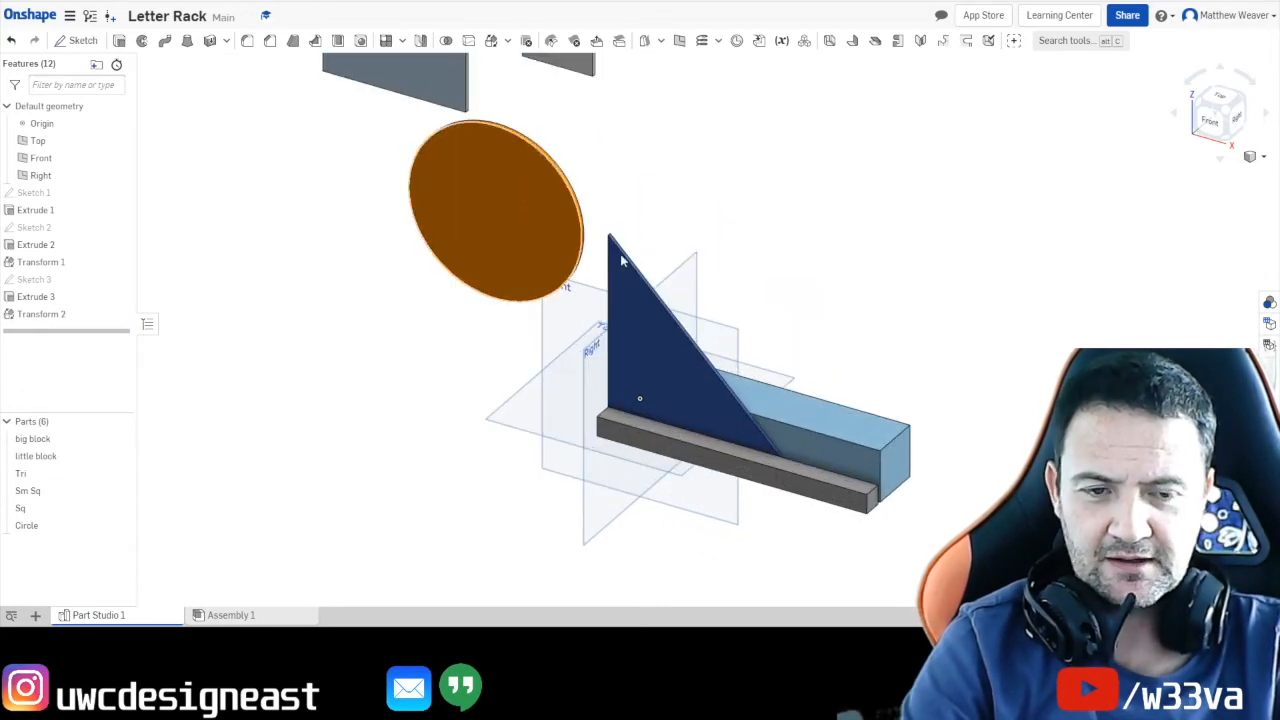
{"action": "middle_click_drag", "start_coordinate": [847, 217], "coordinate": [855, 244]}
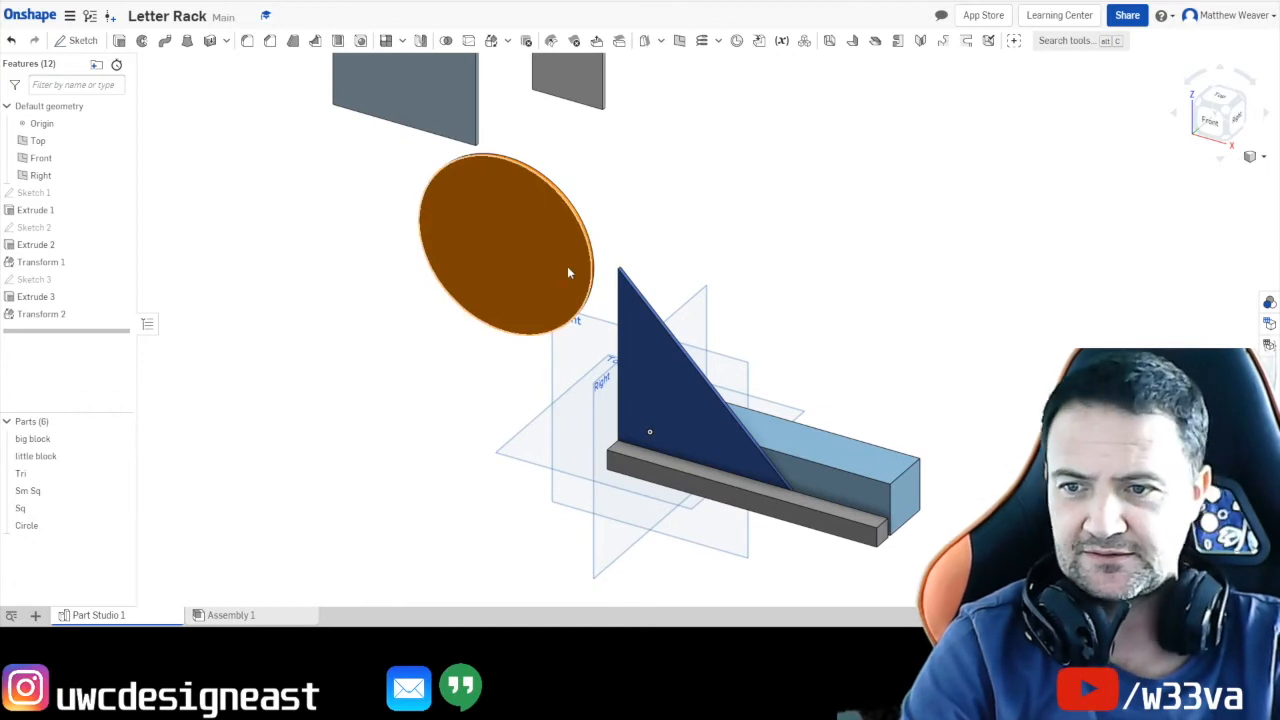
Translate the Circle part by XYZ 3.3 mm along Y, so it sits against the back face of the big block.
{"action": "left_click", "coordinate": [55, 525]}
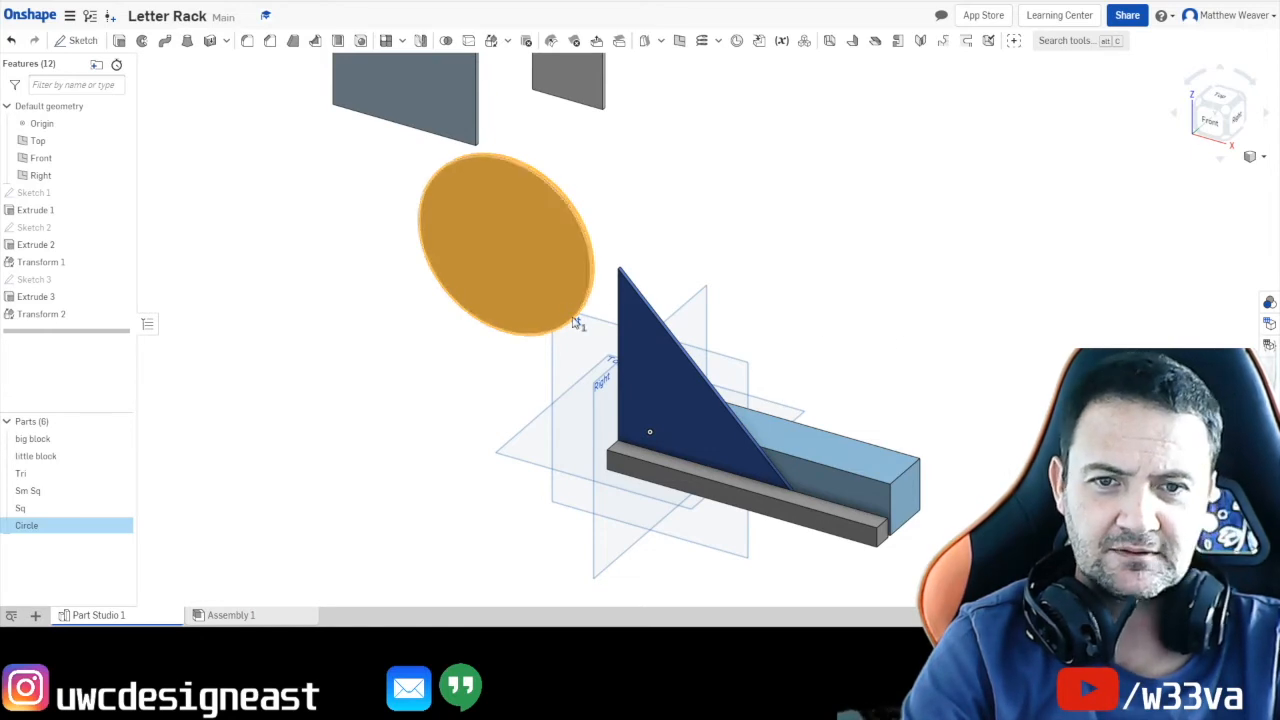
{"action": "left_click", "coordinate": [1220, 124]}
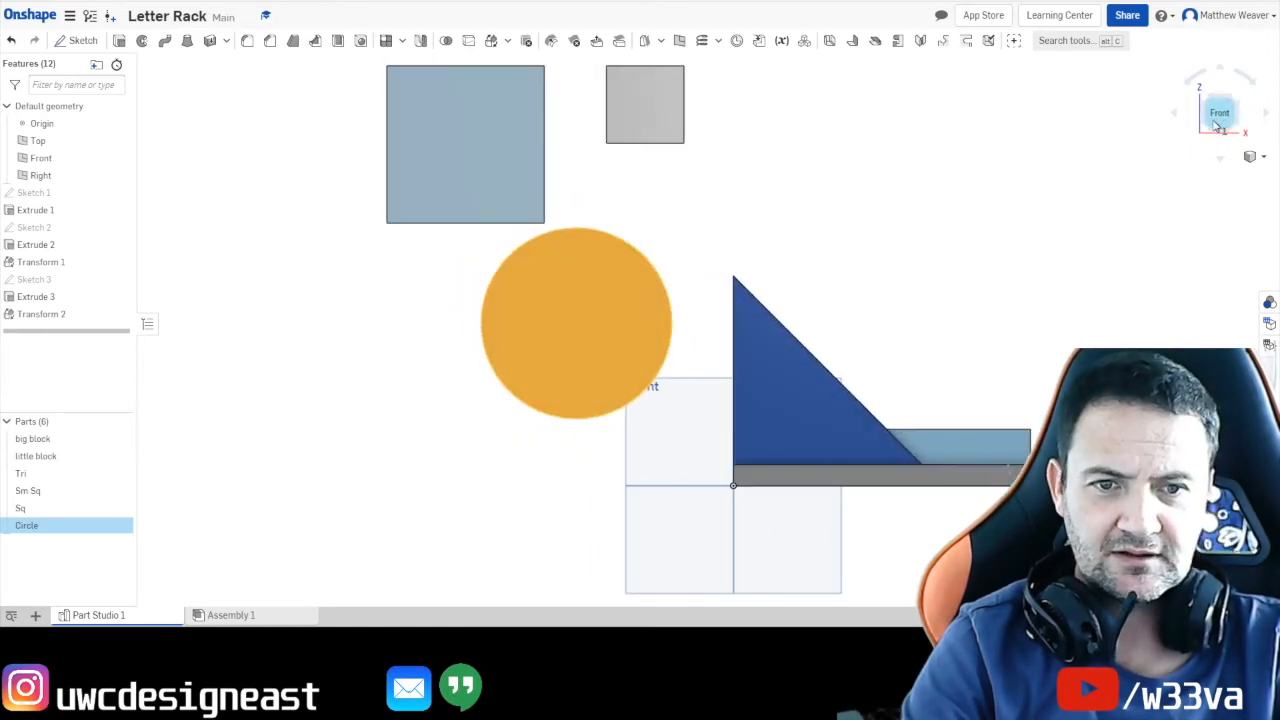
{"action": "left_click", "coordinate": [1266, 118]}
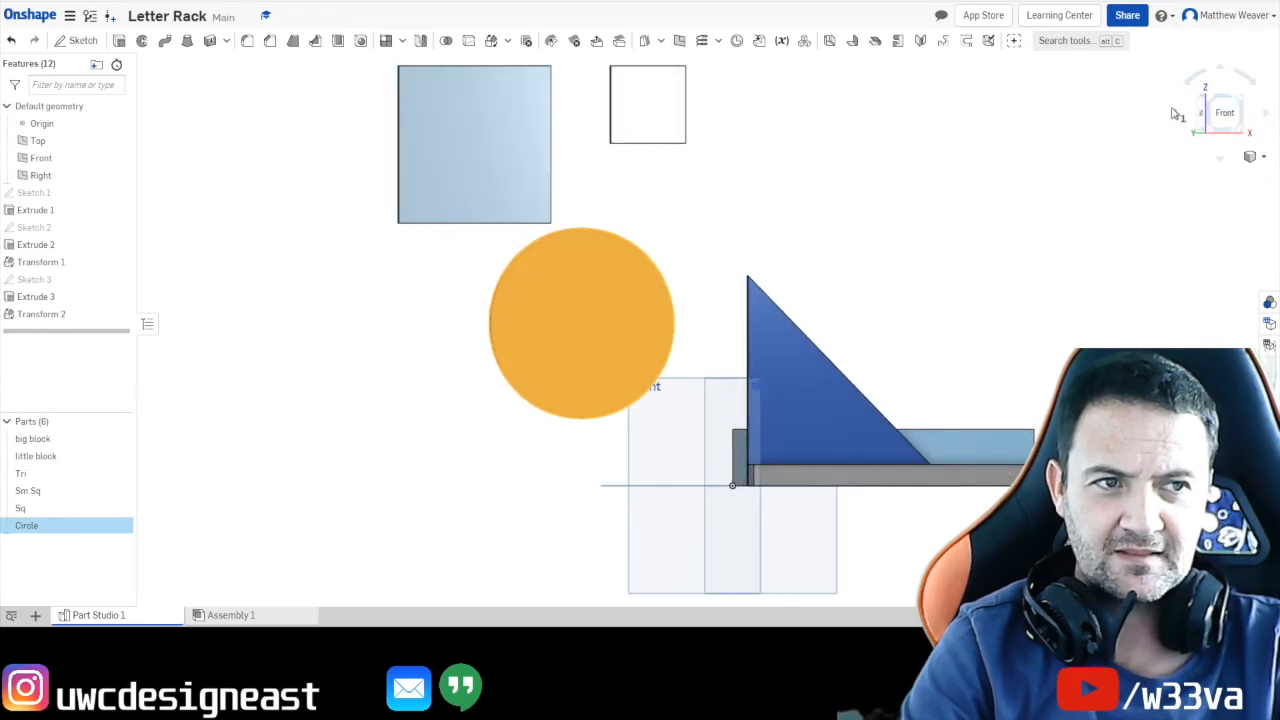
{"action": "left_click", "coordinate": [1238, 120]}
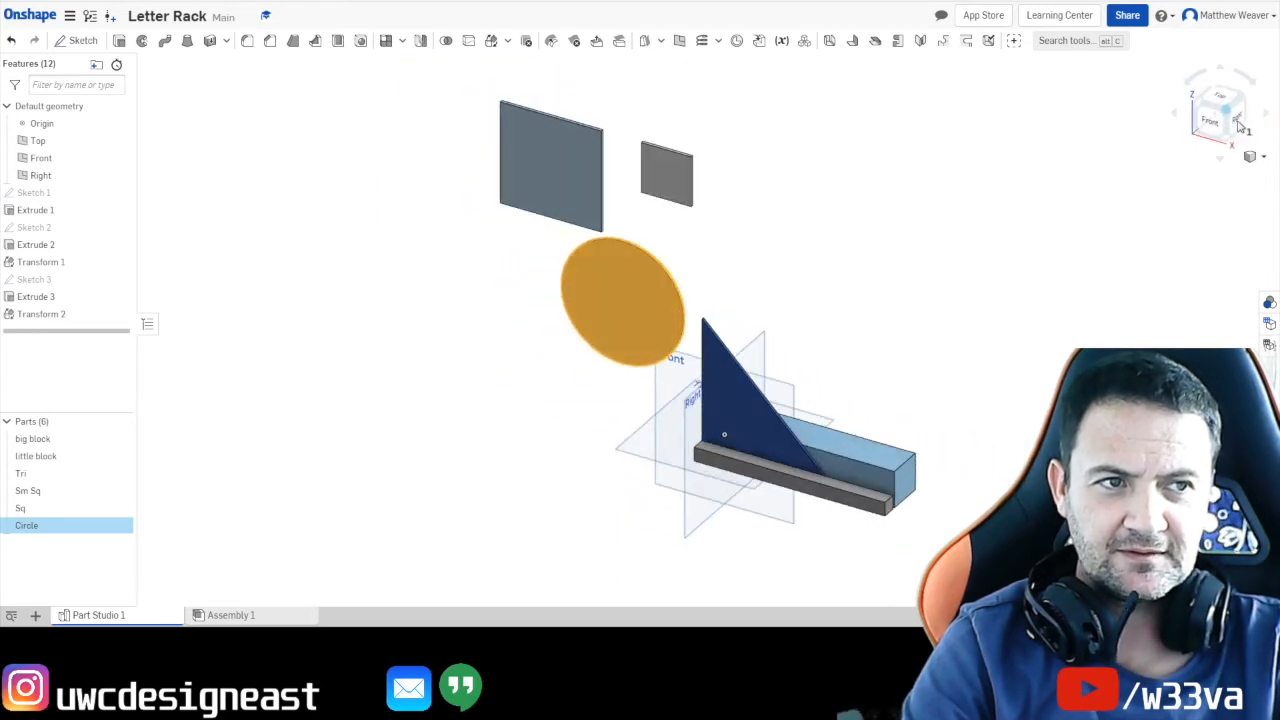
{"action": "left_click", "coordinate": [1238, 120]}
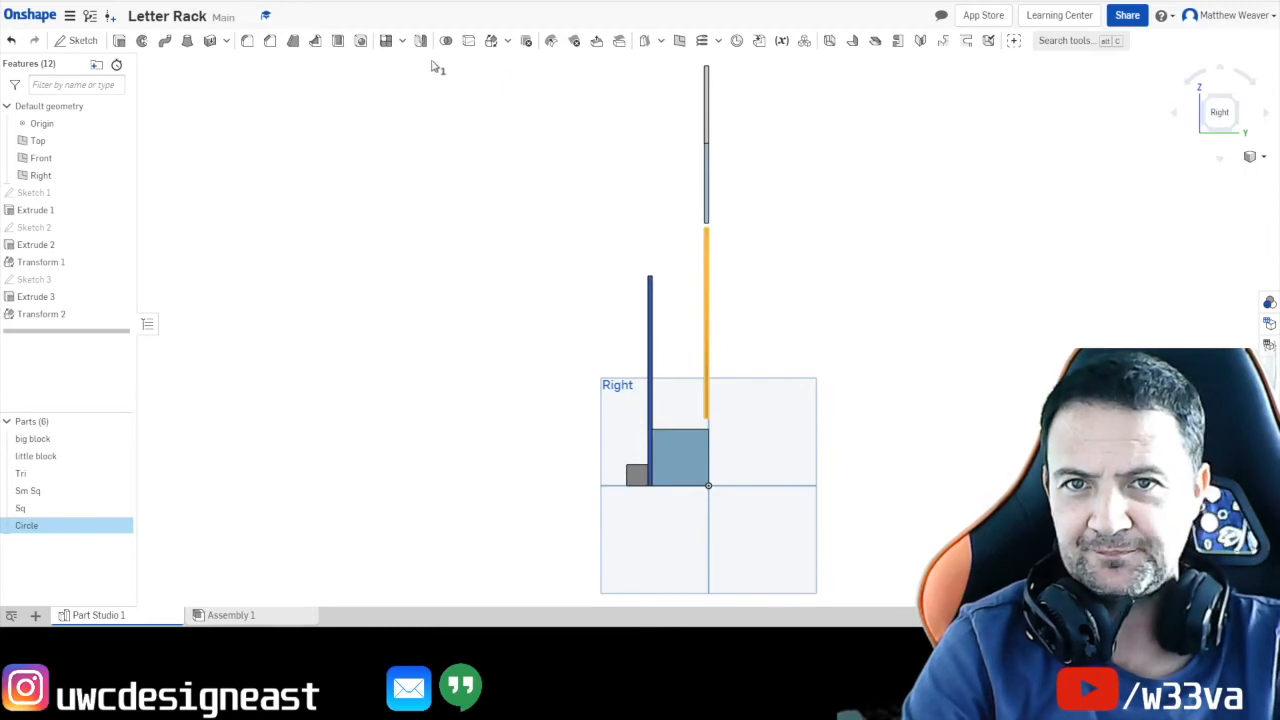
{"action": "left_click", "coordinate": [507, 41]}
{"action": "left_click", "coordinate": [505, 62]}
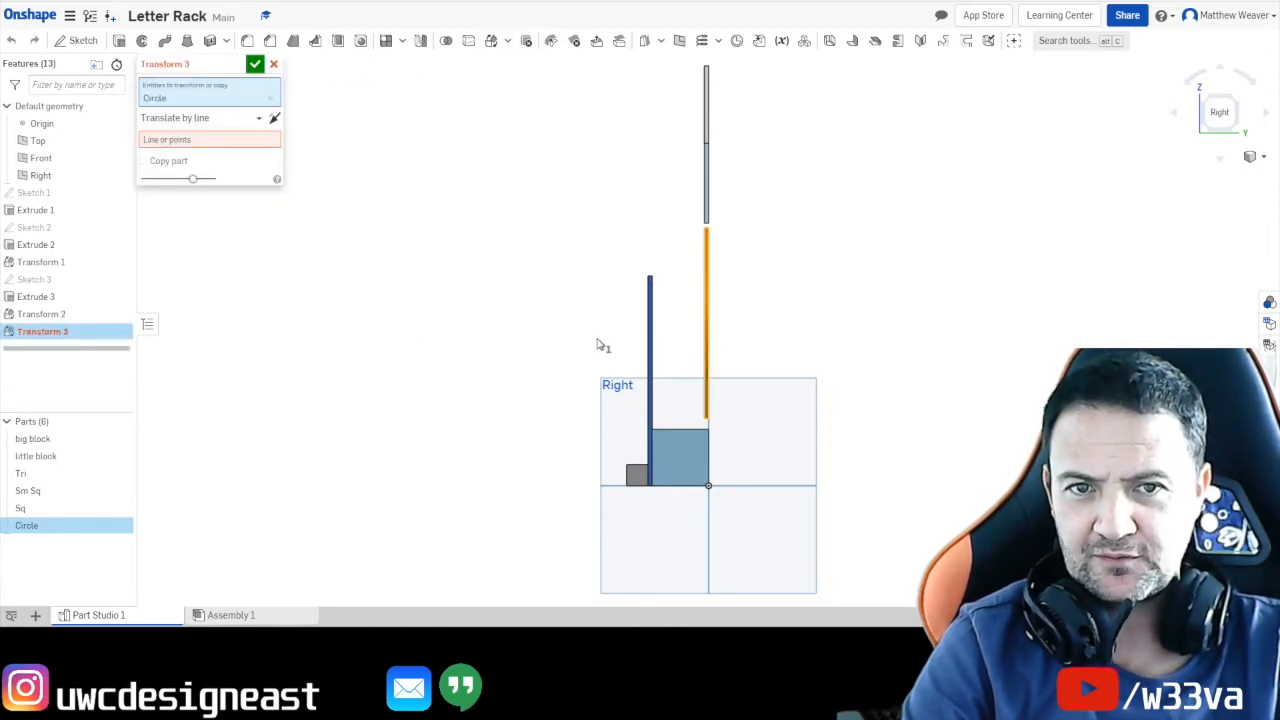
{"action": "left_click", "coordinate": [270, 101]}
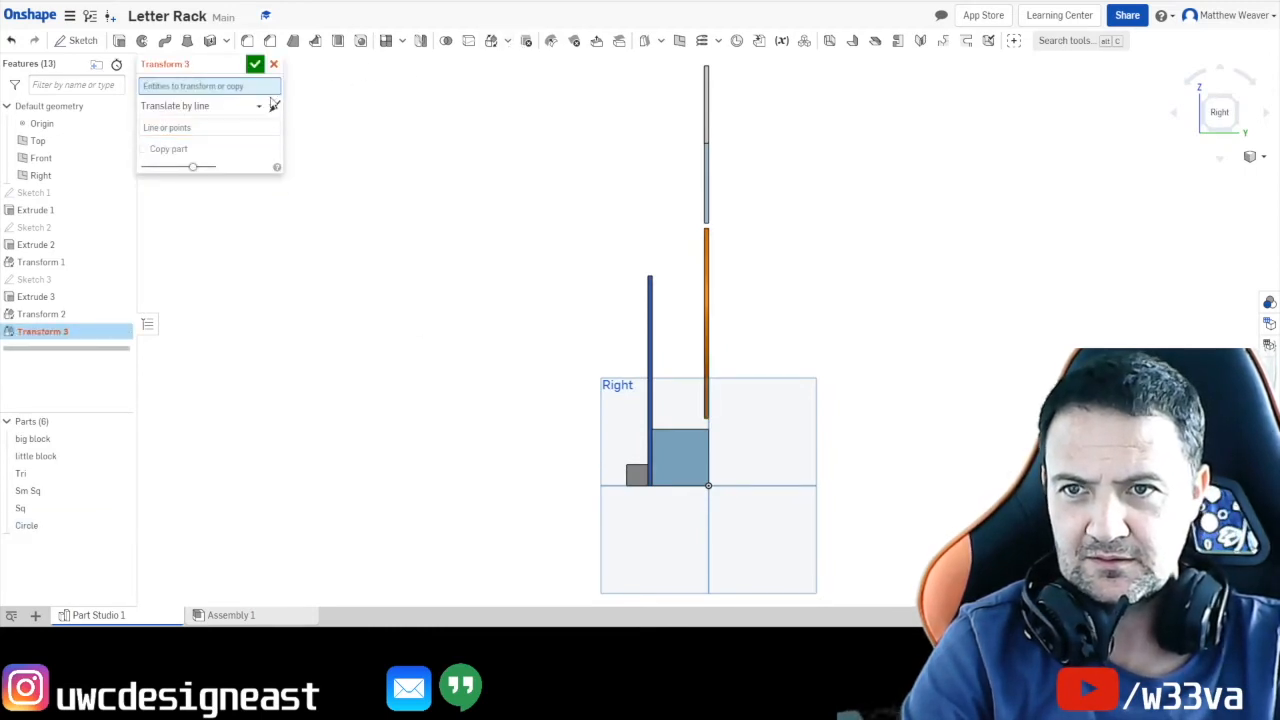
{"action": "left_click", "coordinate": [708, 318]}
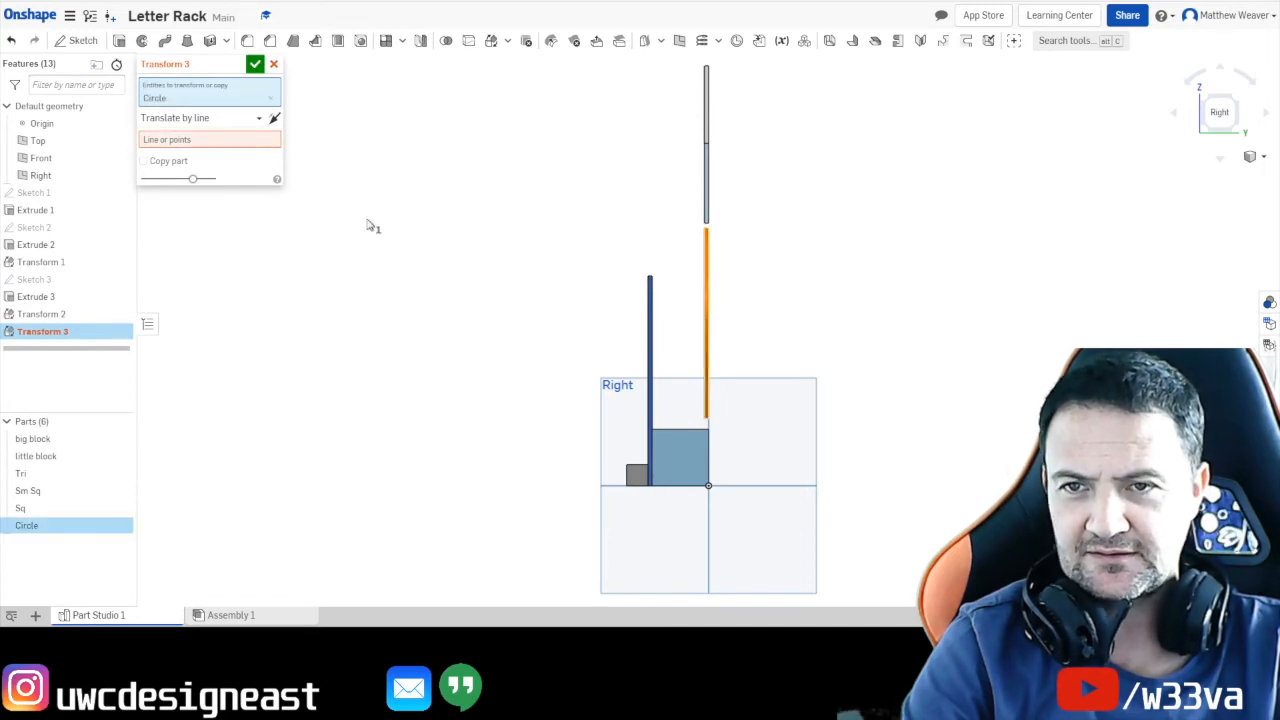
{"action": "left_click", "coordinate": [250, 121]}
{"action": "left_click", "coordinate": [180, 174]}
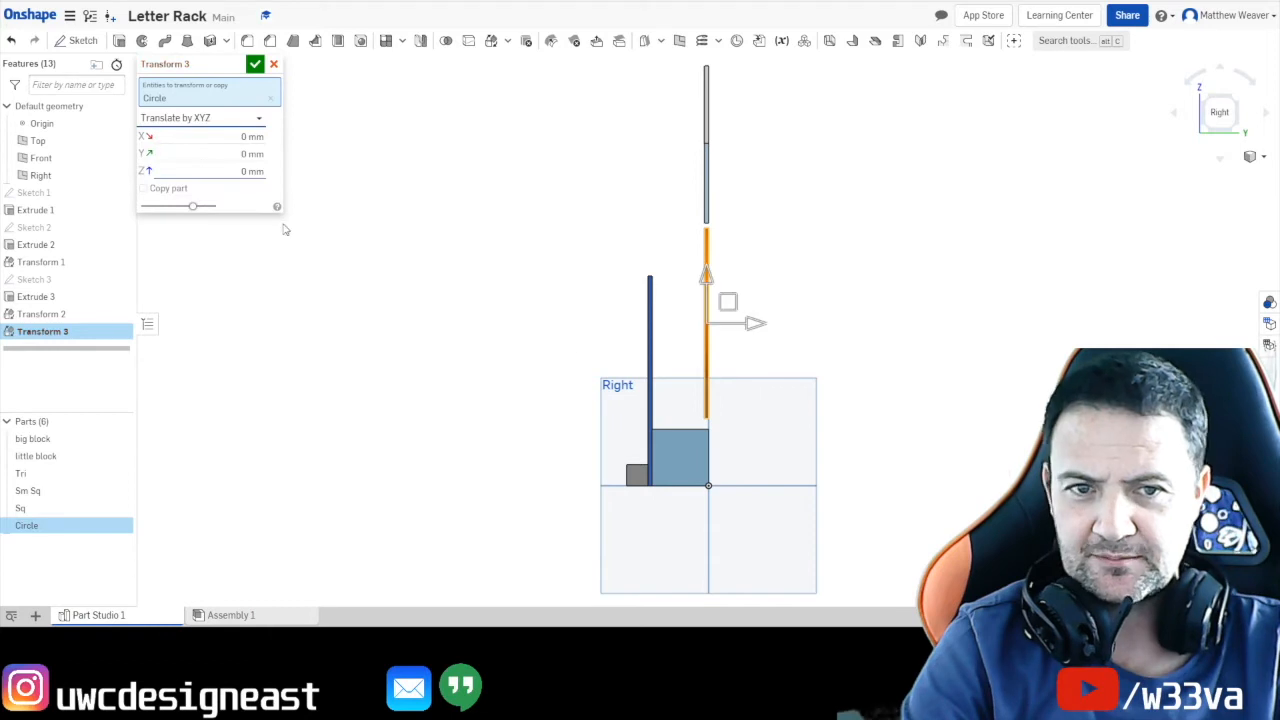
{"action": "scroll", "coordinate": [718, 398], "scroll_direction": "up", "scroll_amount": 3}
{"action": "scroll", "coordinate": [718, 398], "scroll_direction": "up", "scroll_amount": 1}
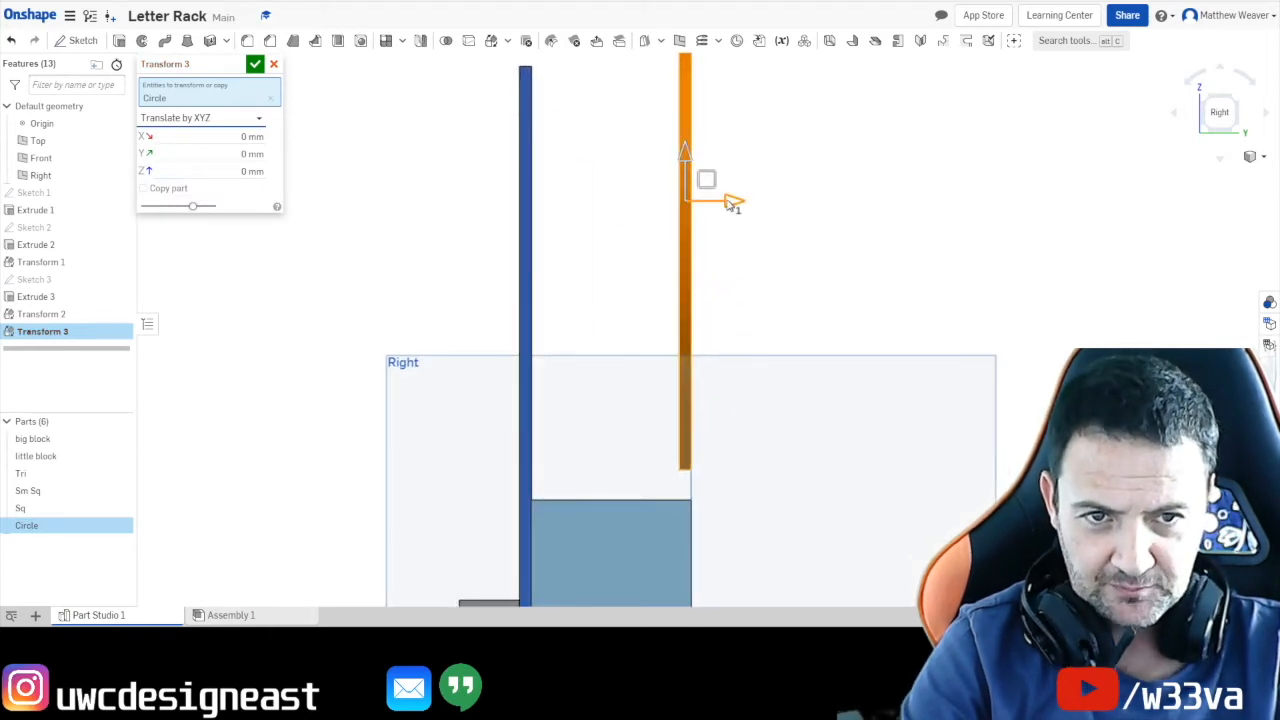
{"action": "left_click_drag", "start_coordinate": [737, 201], "coordinate": [745, 201]}
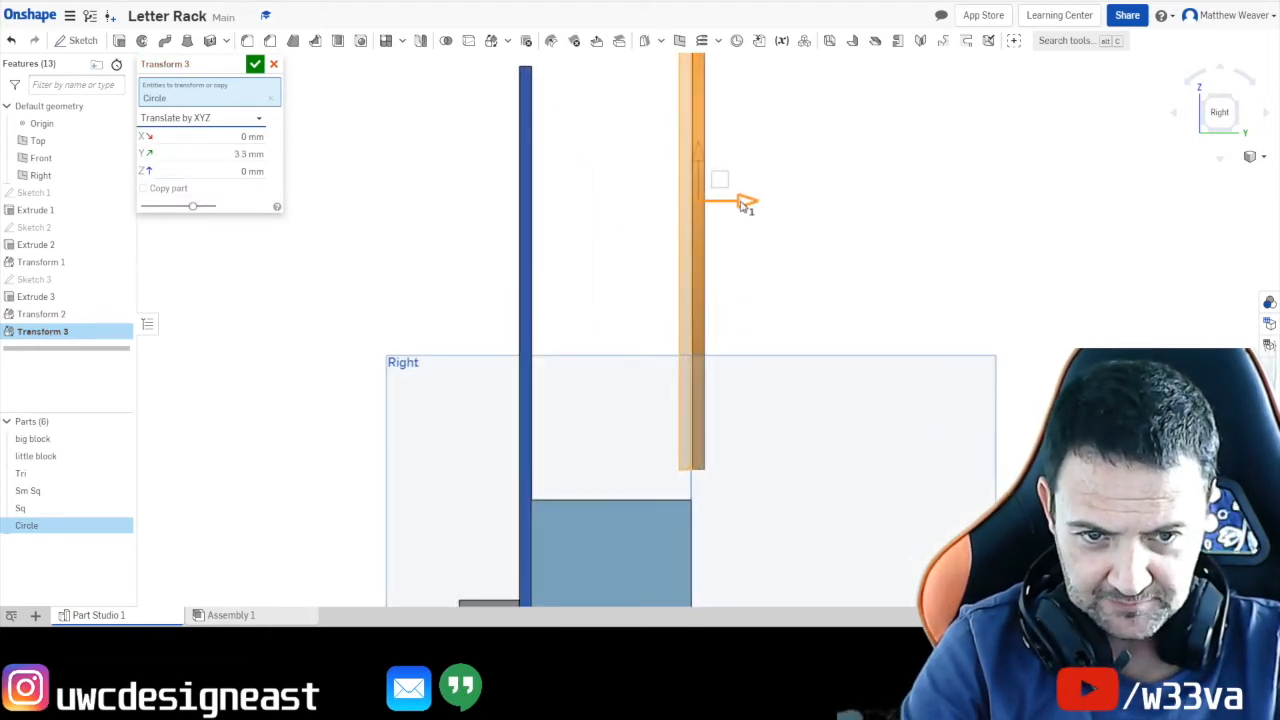
Lower the Circle part by -47.6 mm along Z, so its lowest point is level with the base of the blocks.
{"action": "left_click_drag", "start_coordinate": [700, 156], "coordinate": [700, 354]}
{"action": "middle_click_drag", "start_coordinate": [854, 543], "coordinate": [890, 377]}
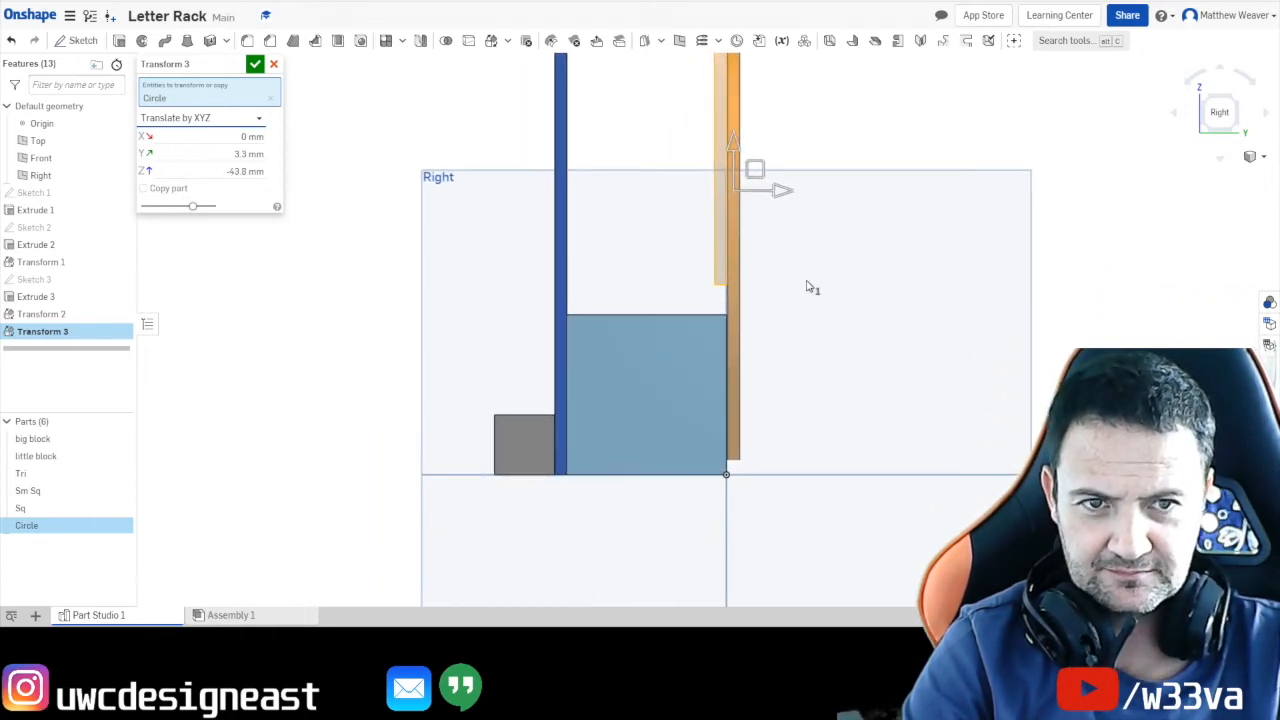
{"action": "left_click_drag", "start_coordinate": [738, 150], "coordinate": [737, 163]}
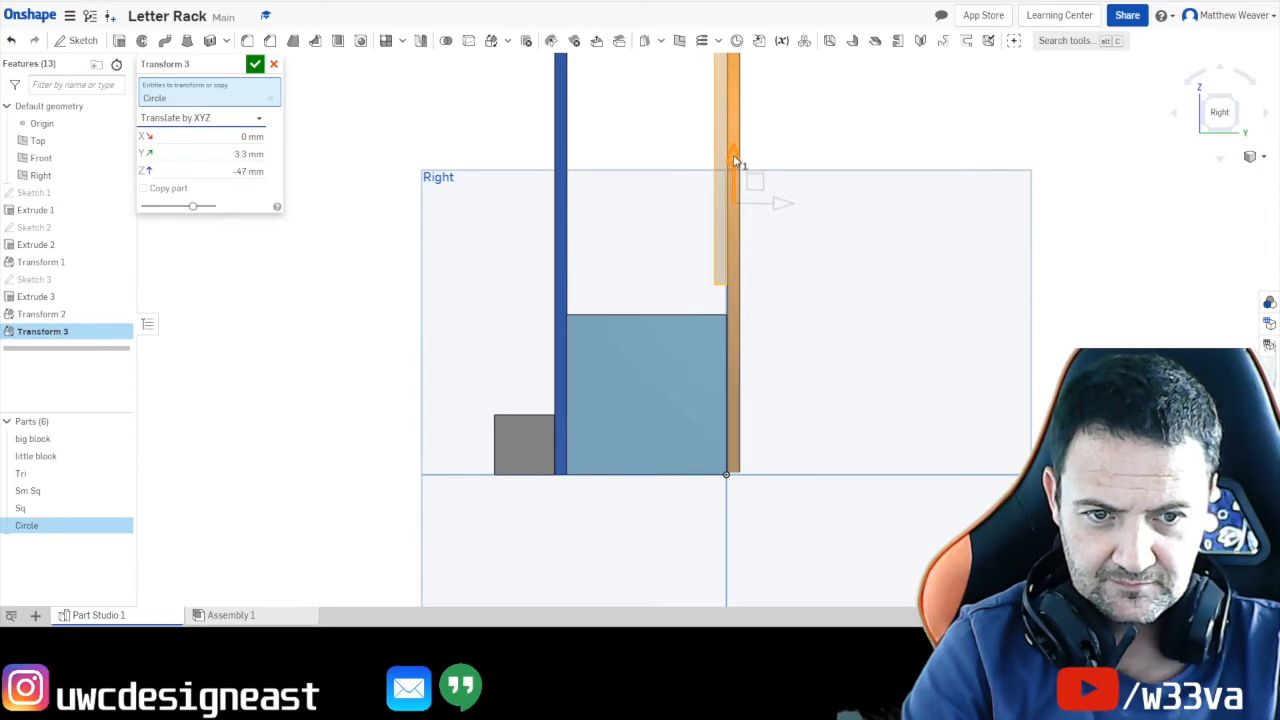
{"action": "left_click_drag", "start_coordinate": [736, 162], "coordinate": [738, 168]}
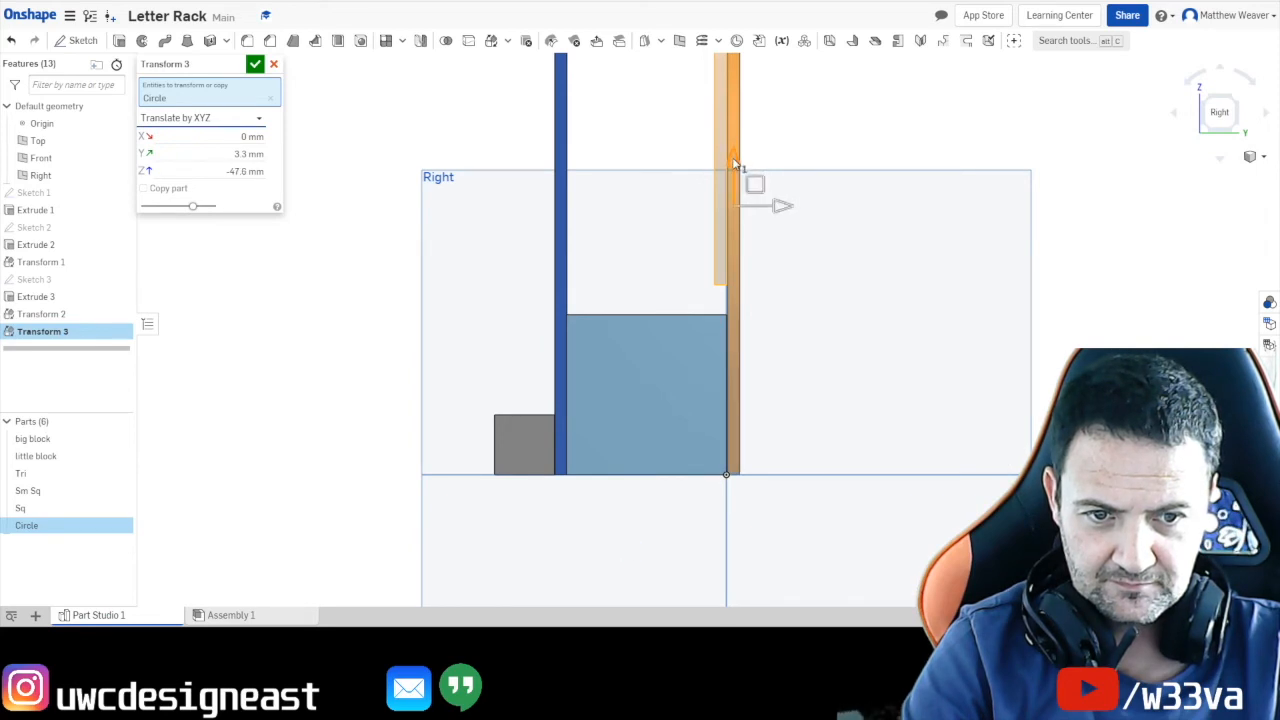
Shift the Circle part 183 mm along X so it partly overlaps behind the triangle, and accept the transform.
{"action": "left_click", "coordinate": [1206, 100]}
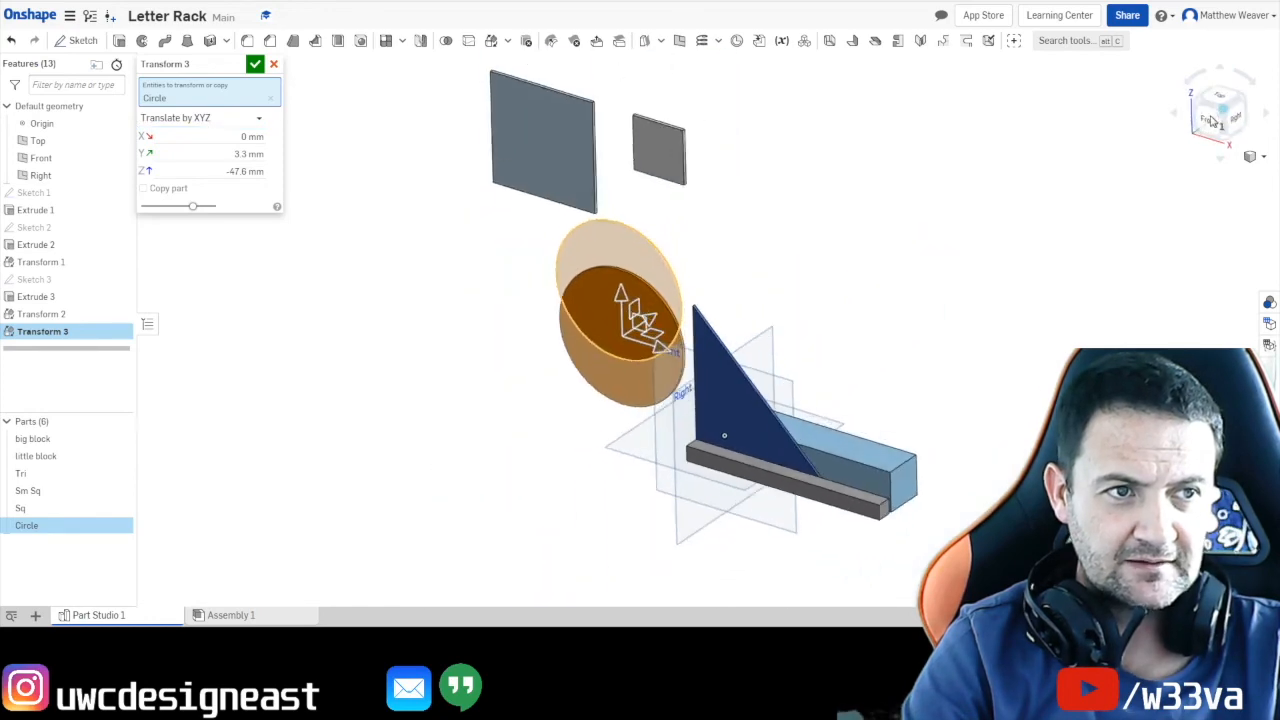
{"action": "left_click", "coordinate": [1211, 117]}
{"action": "left_click_drag", "start_coordinate": [630, 395], "coordinate": [885, 401]}
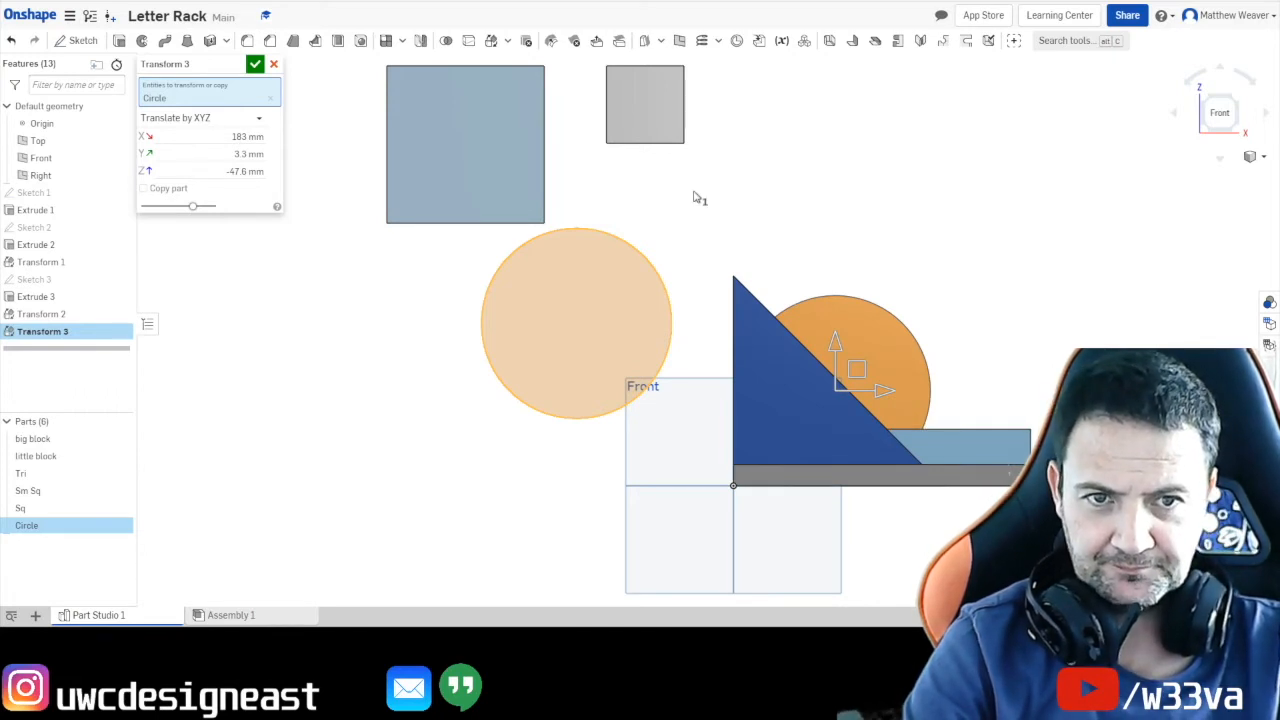
{"action": "key", "text": "Return"}
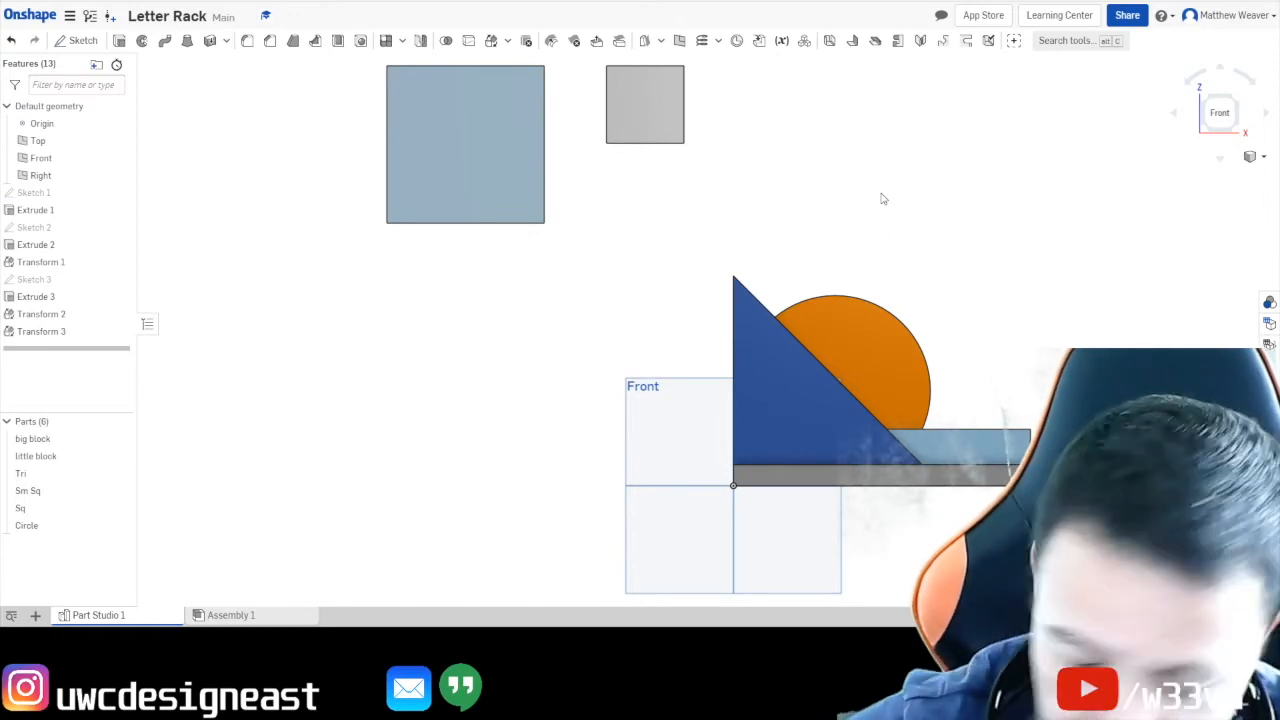
Translate the Sm Sq part by XYZ 260 mm along X and about -242 mm along Z, to the far end of the blocks.
{"action": "left_click", "coordinate": [1232, 105]}
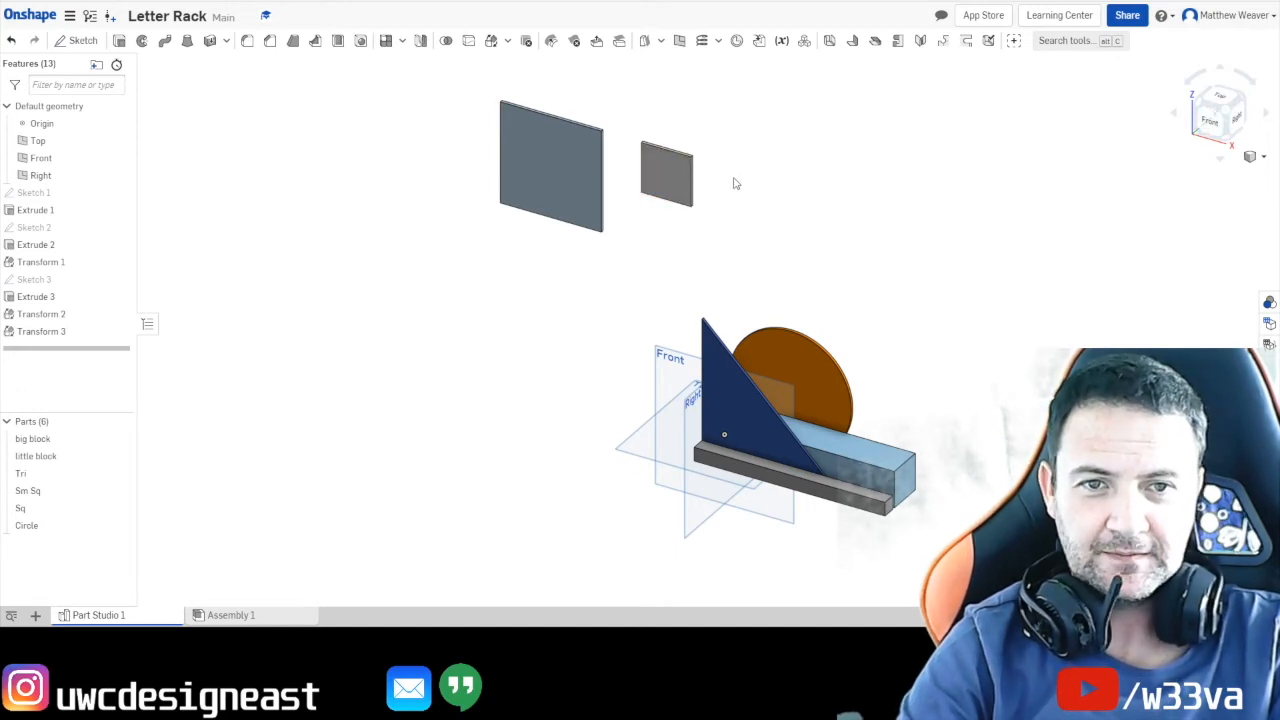
{"action": "left_click", "coordinate": [38, 495]}
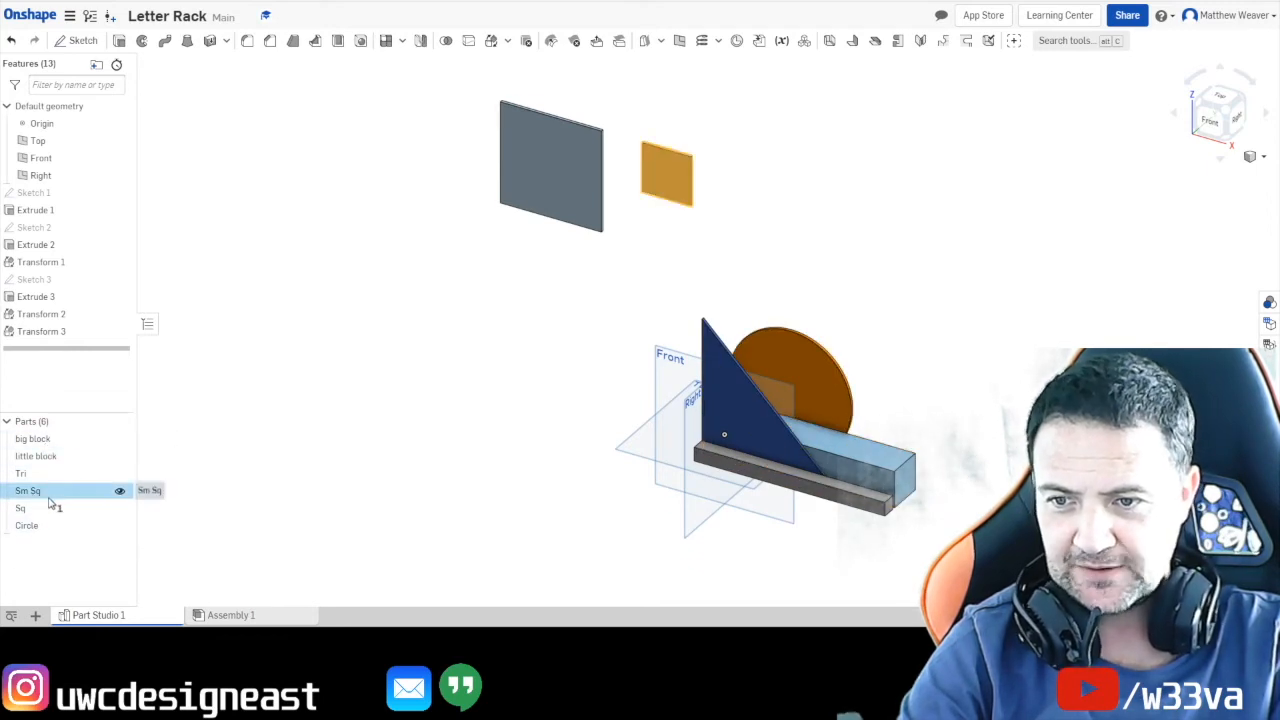
{"action": "left_click", "coordinate": [491, 42]}
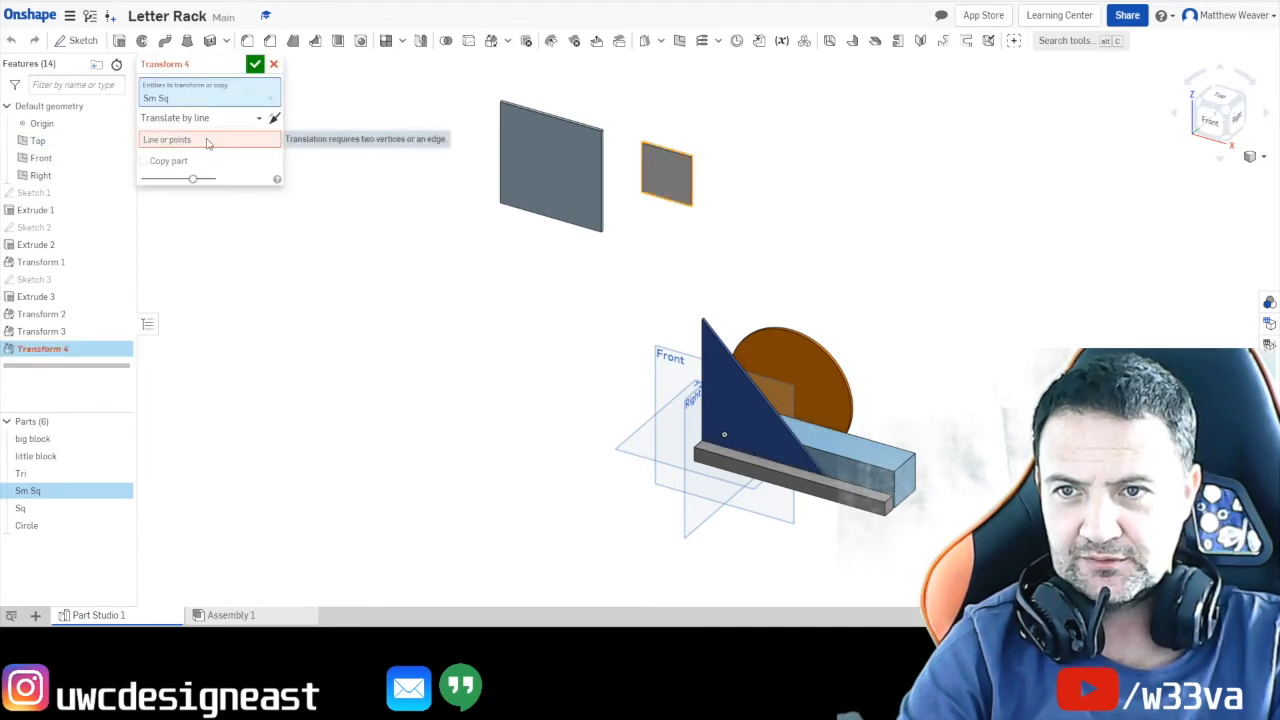
{"action": "left_click", "coordinate": [242, 120]}
{"action": "left_click", "coordinate": [178, 174]}
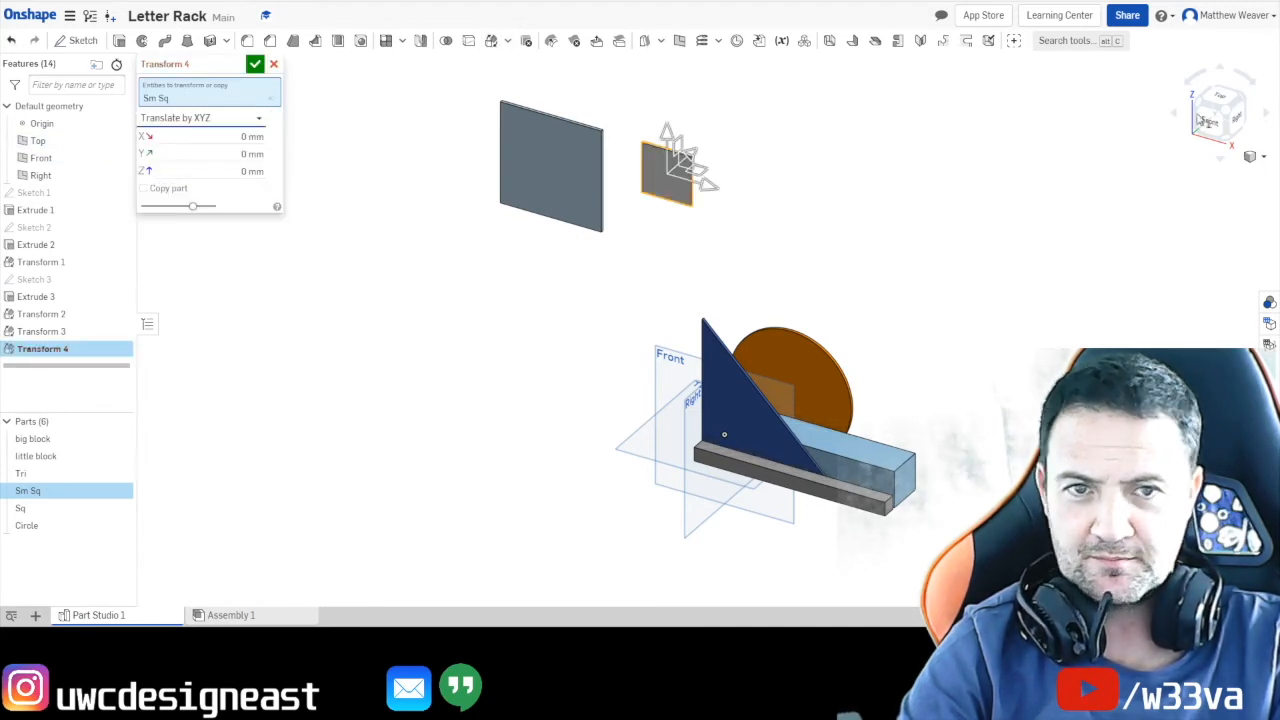
{"action": "left_click", "coordinate": [1210, 121]}
{"action": "left_click_drag", "start_coordinate": [695, 115], "coordinate": [1031, 407]}
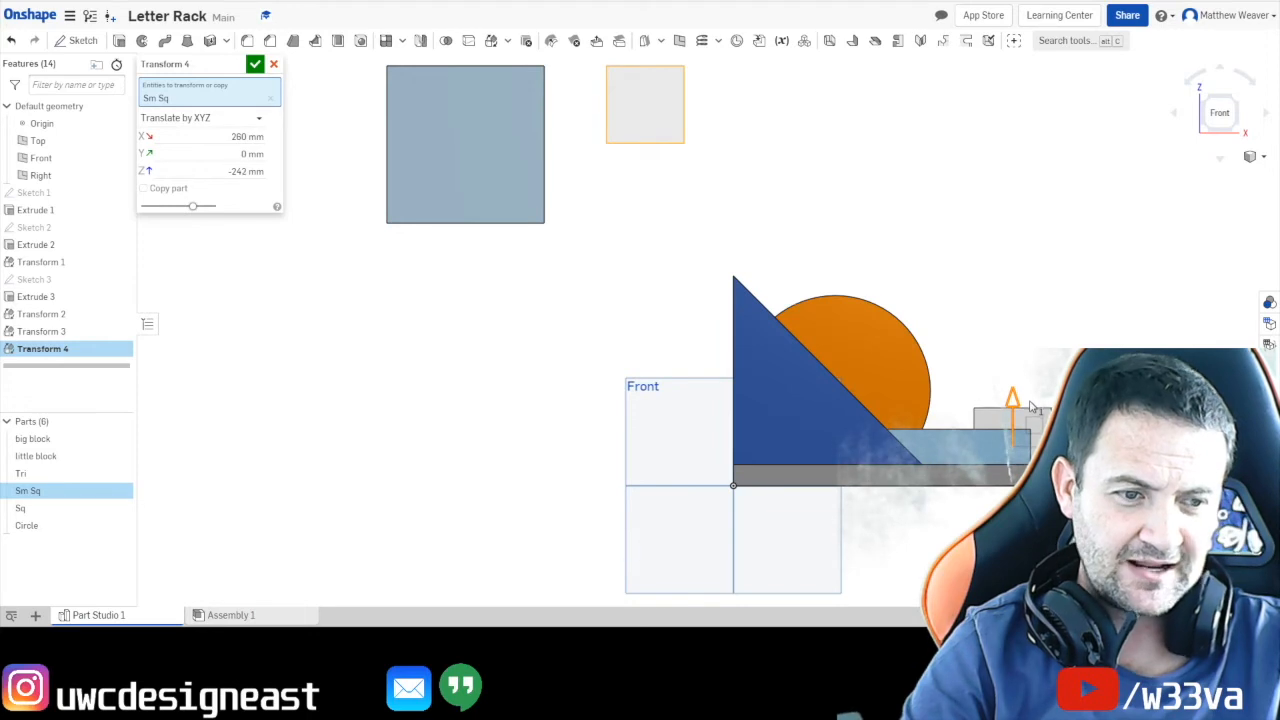
Fine-tune the Sm Sq part's Z offset to -242.2 mm, so its lower edge is flush with the base of the blocks.
{"action": "scroll", "coordinate": [1033, 405], "scroll_direction": "down", "scroll_amount": 3}
{"action": "scroll", "coordinate": [900, 360], "scroll_direction": "up", "scroll_amount": 8}
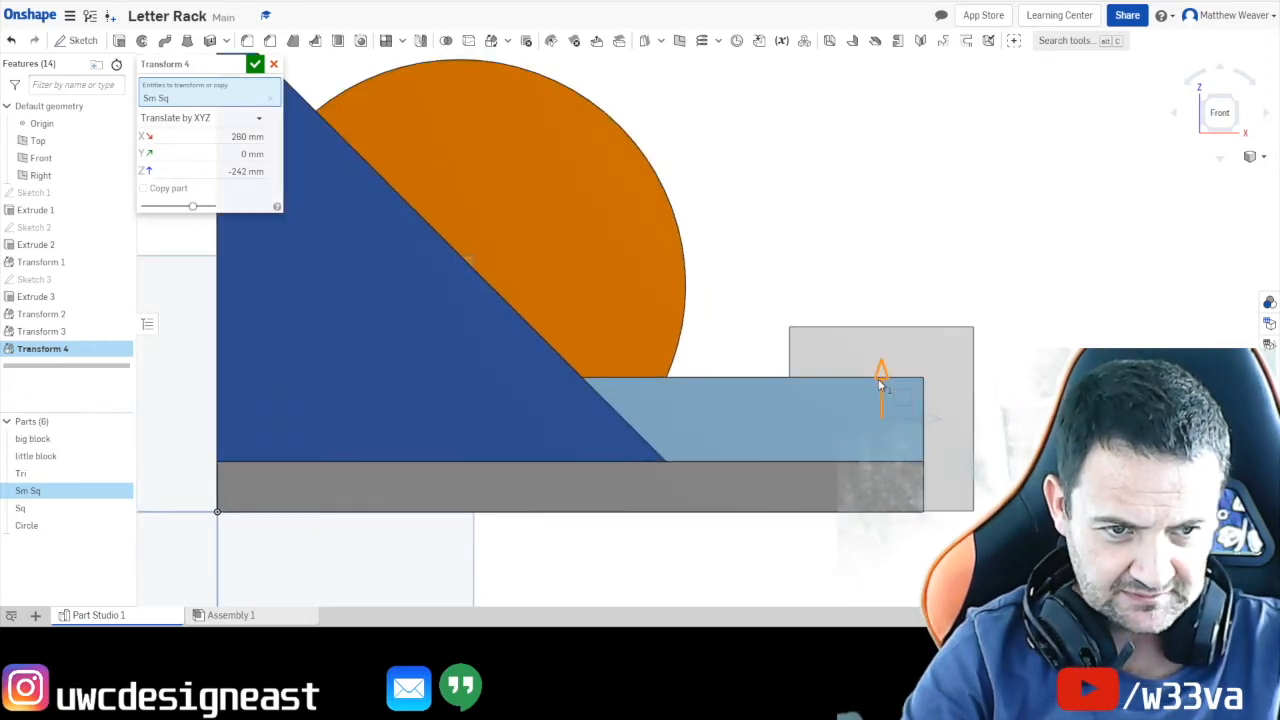
{"action": "left_click_drag", "start_coordinate": [881, 385], "coordinate": [881, 385]}
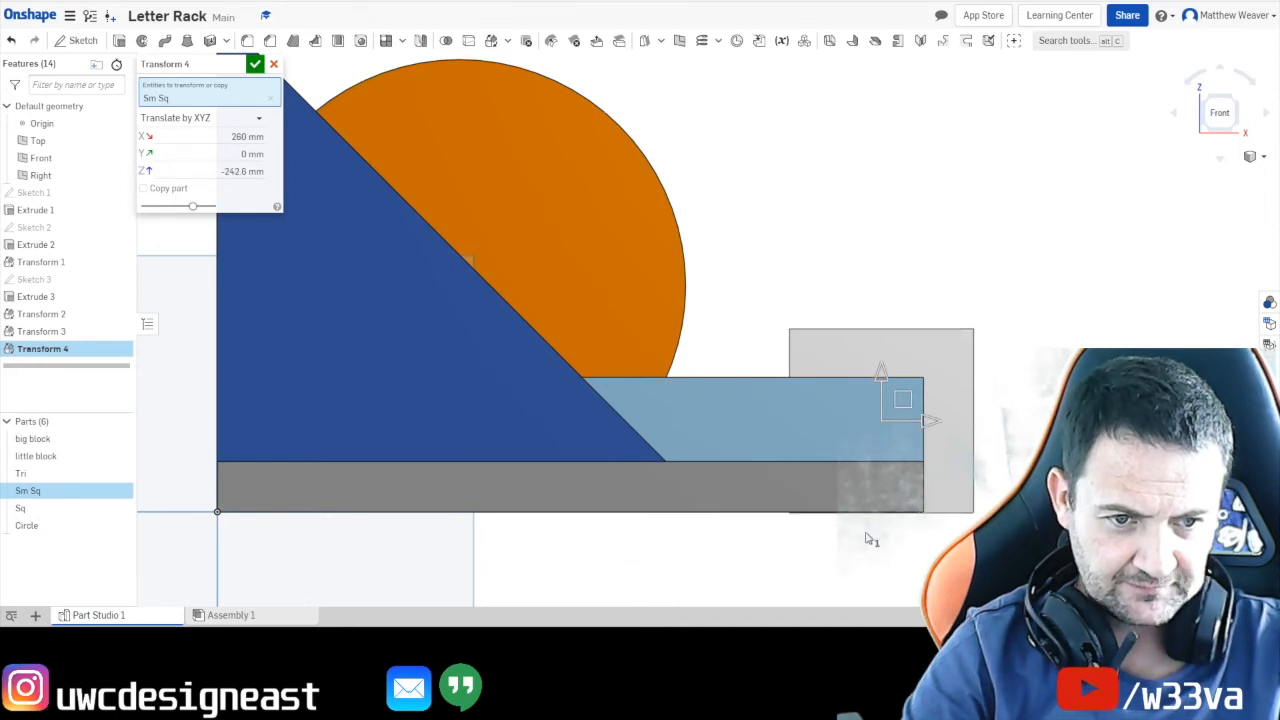
{"action": "scroll", "coordinate": [875, 500], "scroll_direction": "down", "scroll_amount": 3}
{"action": "scroll", "coordinate": [880, 523], "scroll_direction": "up", "scroll_amount": 6}
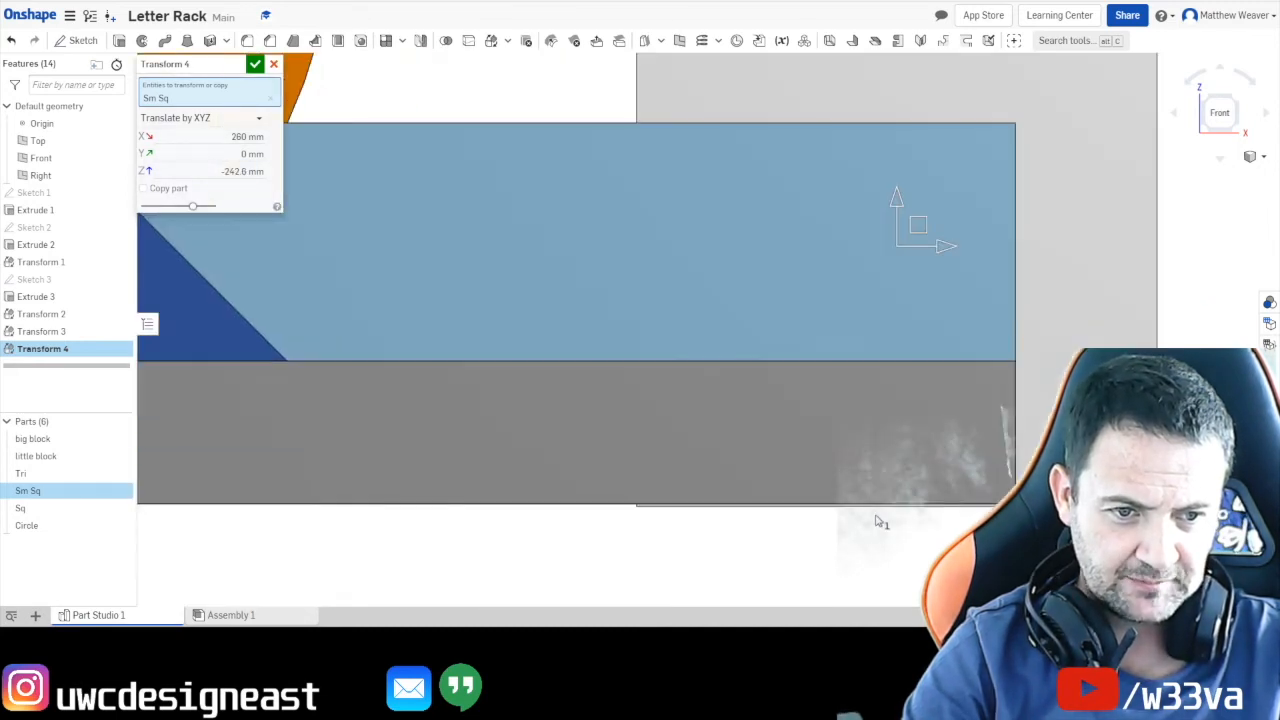
{"action": "left_click_drag", "start_coordinate": [891, 204], "coordinate": [891, 202]}
{"action": "right_click", "coordinate": [891, 202]}
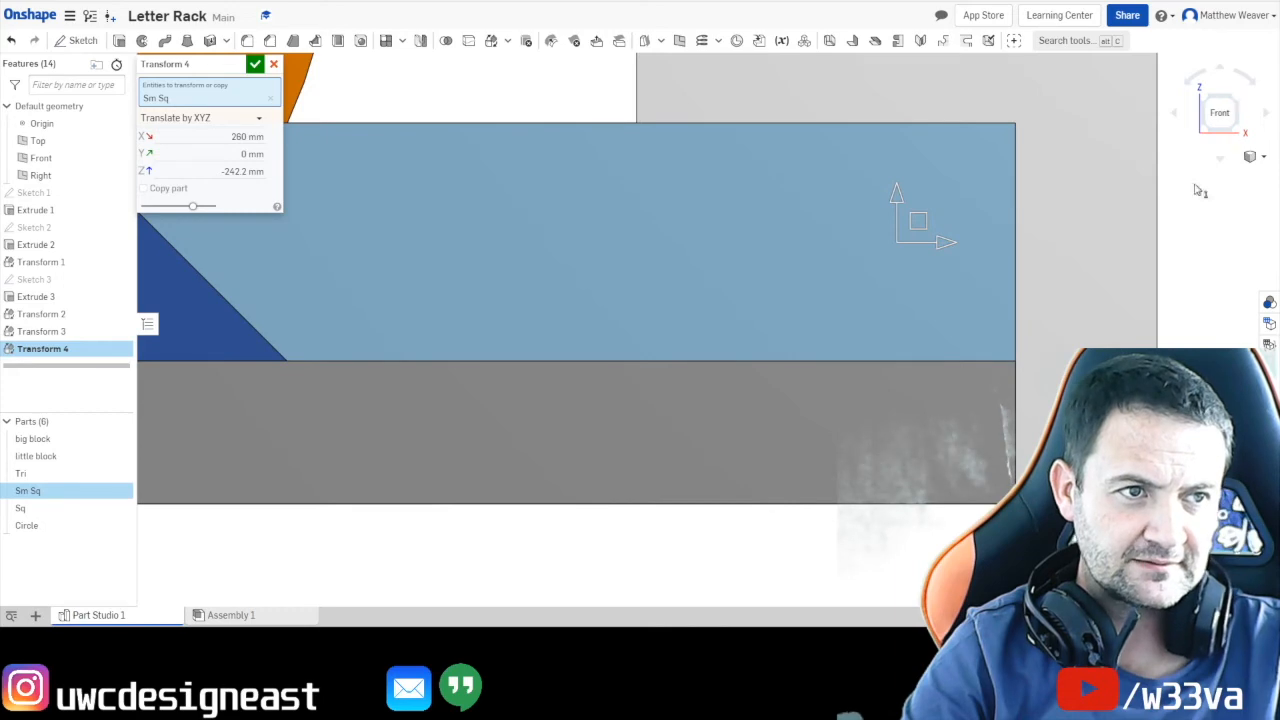
Move the Sm Sq part -58.2 mm along Y, so it rests against the front face of the little block.
{"action": "left_click", "coordinate": [1233, 101]}
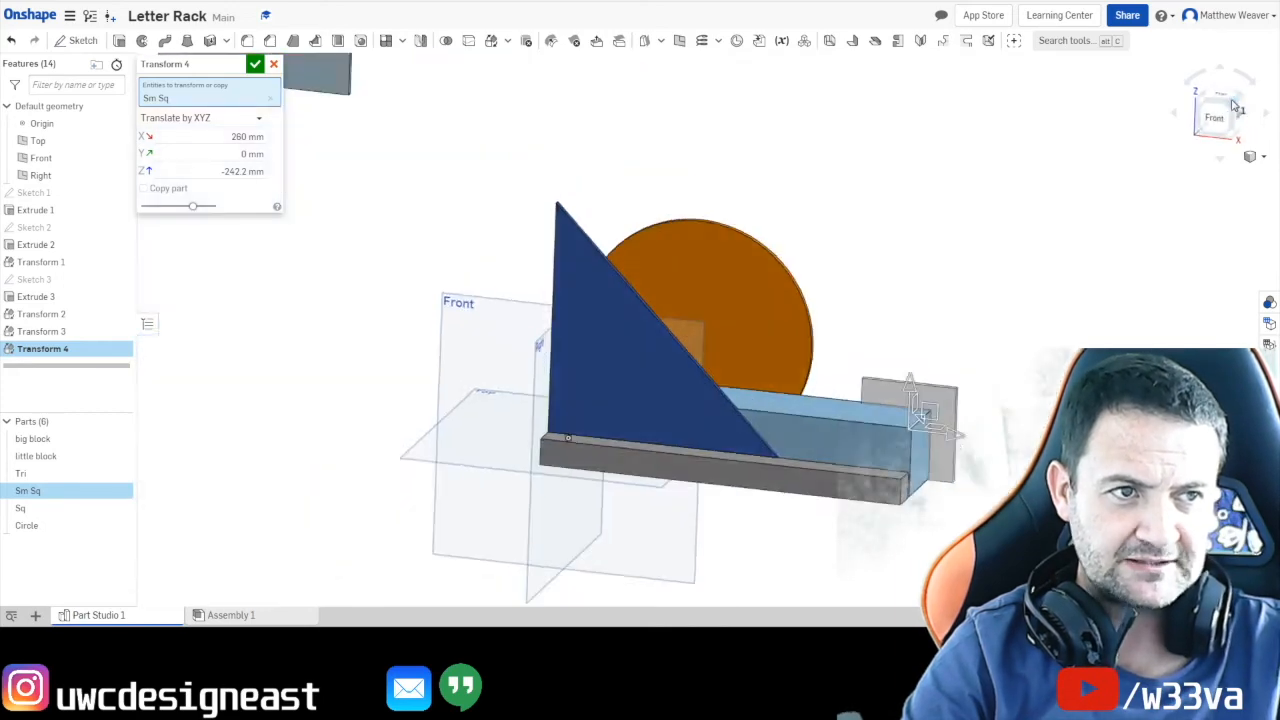
{"action": "scroll", "coordinate": [924, 519], "scroll_direction": "up", "scroll_amount": 5}
{"action": "scroll", "coordinate": [922, 518], "scroll_direction": "down", "scroll_amount": 5}
{"action": "scroll", "coordinate": [924, 521], "scroll_direction": "down", "scroll_amount": 3}
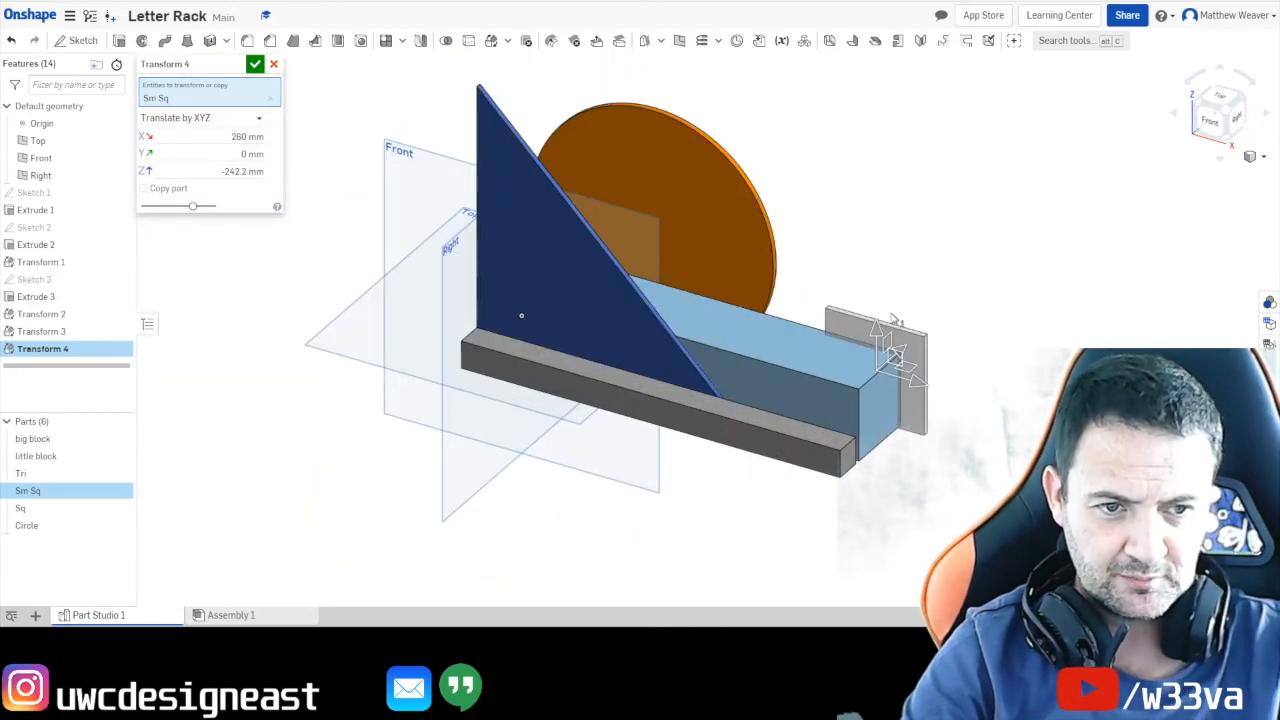
{"action": "left_click_drag", "start_coordinate": [903, 354], "coordinate": [825, 407]}
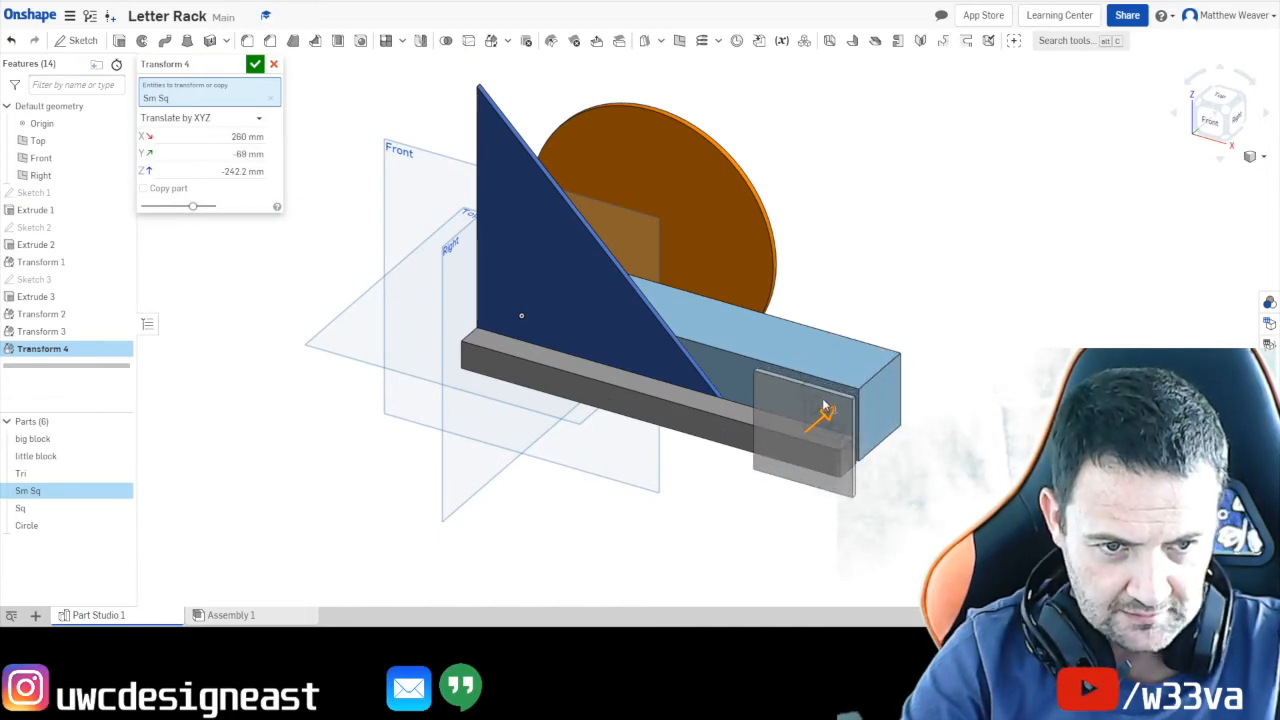
{"action": "left_click", "coordinate": [1240, 120]}
{"action": "scroll", "coordinate": [710, 462], "scroll_direction": "down", "scroll_amount": 10}
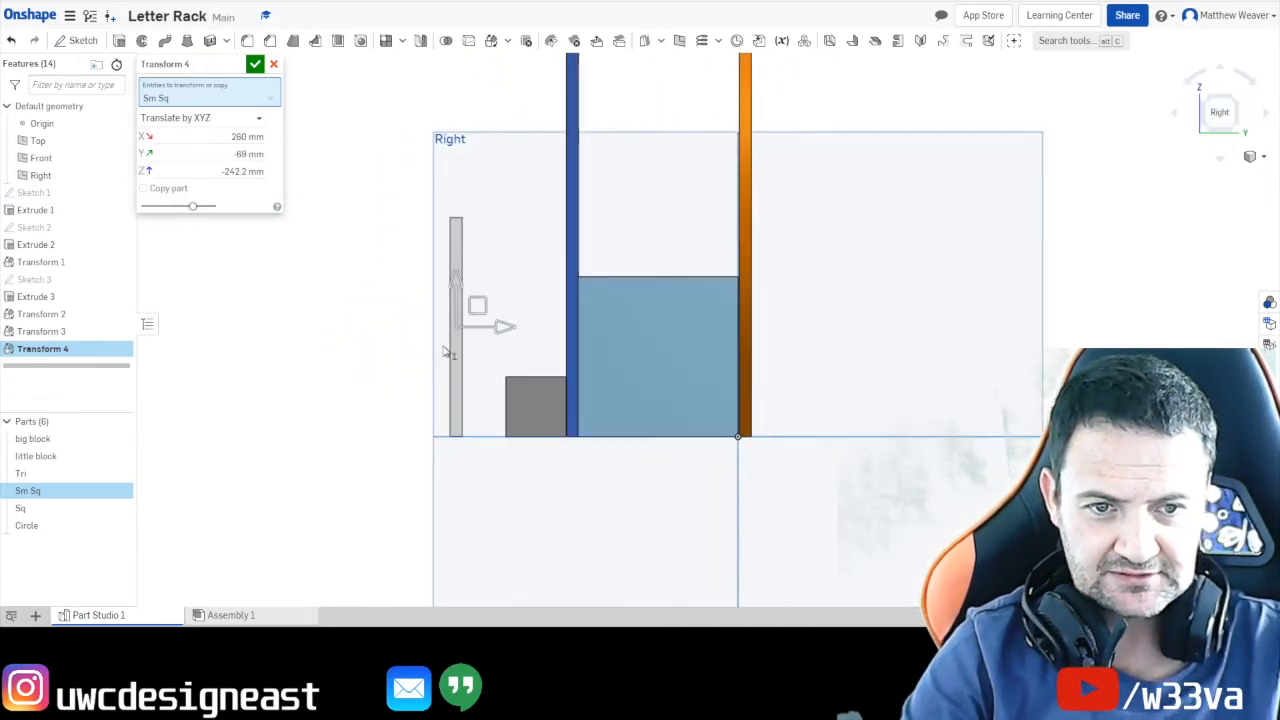
{"action": "left_click_drag", "start_coordinate": [501, 335], "coordinate": [543, 343]}
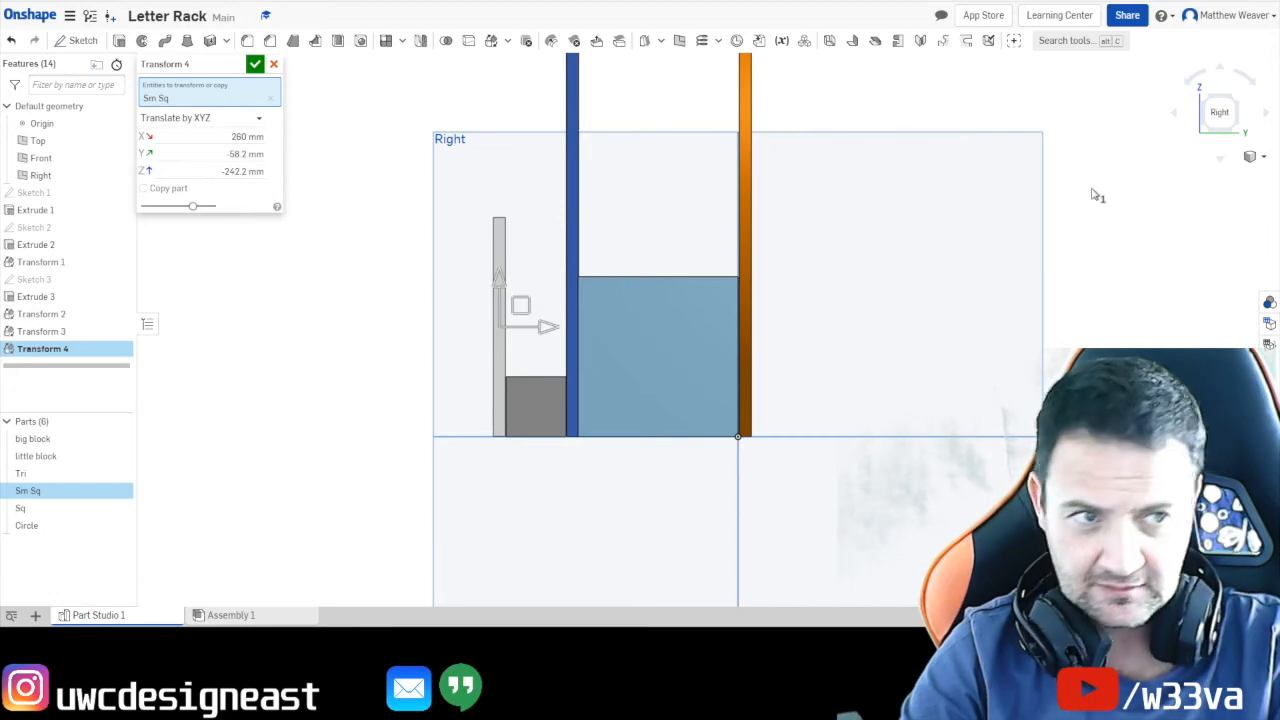
Set the Sm Sq part's X offset to 245.1 mm, flush with the ends of the blocks, and accept the transform.
{"action": "left_click", "coordinate": [1212, 104]}
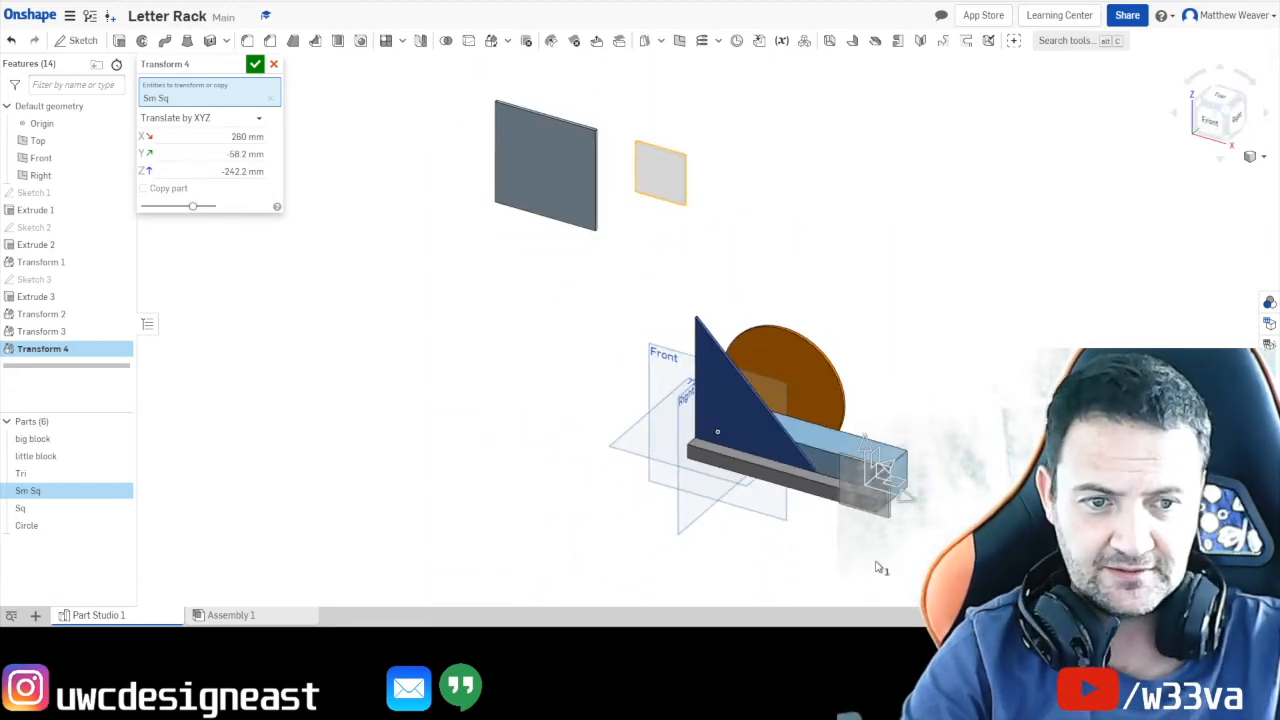
{"action": "left_click", "coordinate": [1212, 128]}
{"action": "scroll", "coordinate": [960, 323], "scroll_direction": "down", "scroll_amount": 3}
{"action": "scroll", "coordinate": [758, 236], "scroll_direction": "up", "scroll_amount": 6}
{"action": "left_click_drag", "start_coordinate": [697, 261], "coordinate": [643, 272]}
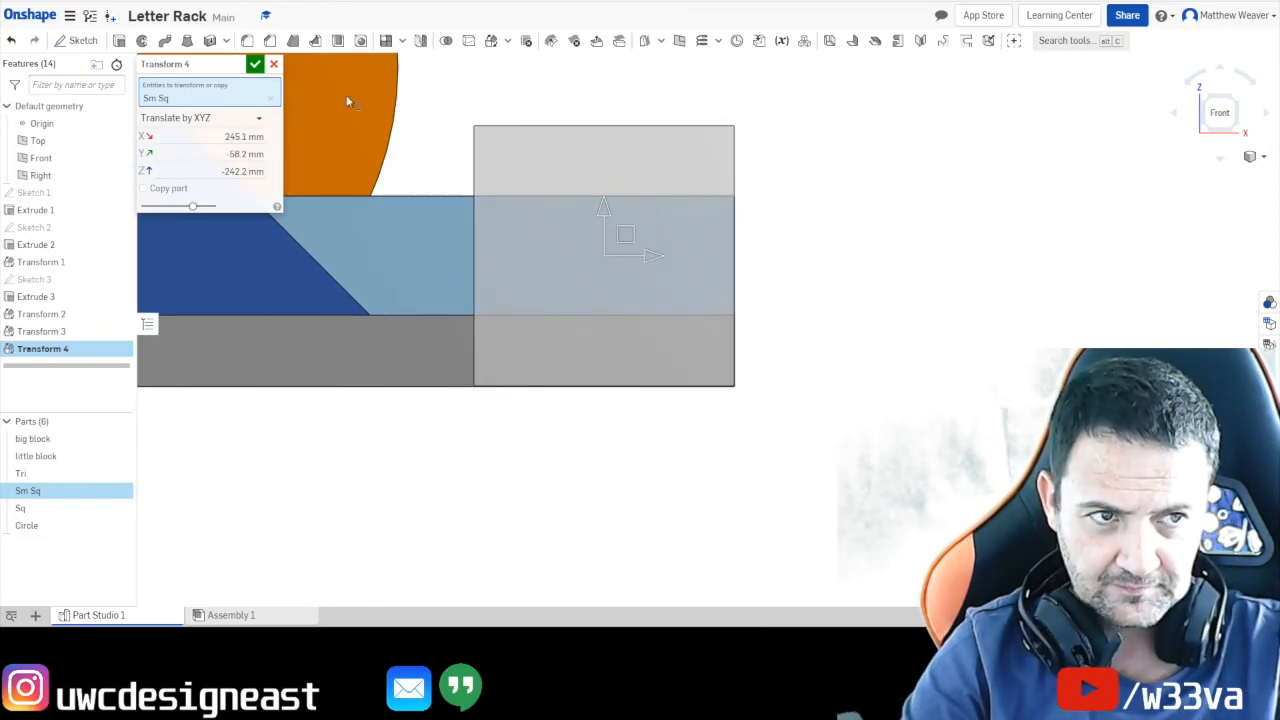
{"action": "left_click", "coordinate": [255, 65]}
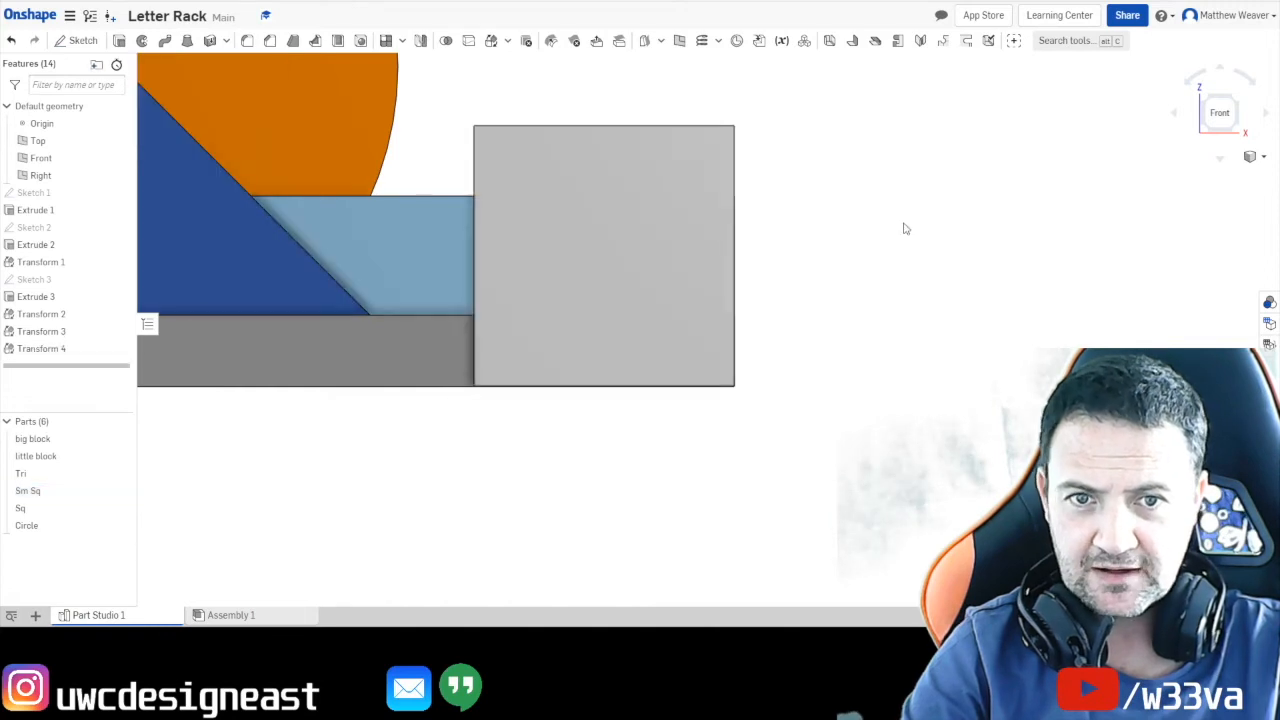
{"action": "left_click", "coordinate": [1209, 103]}
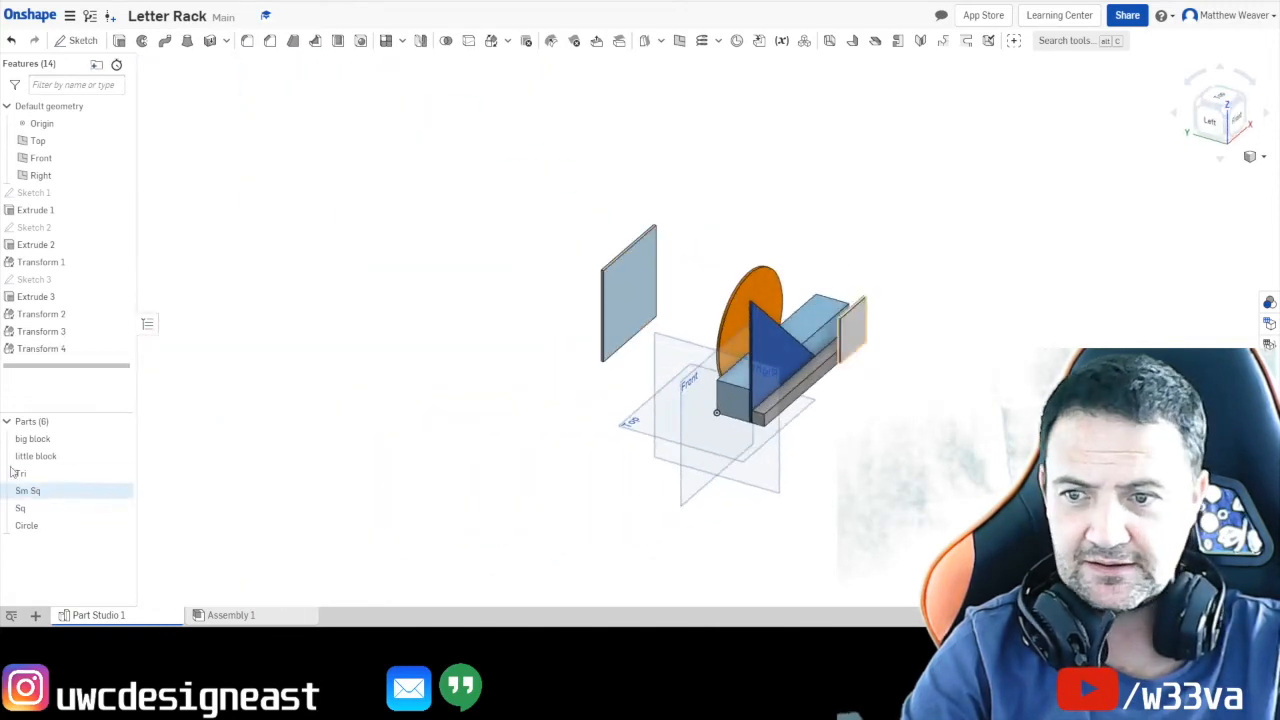
Translate only the Sq part by XYZ 339 mm along X and -180 mm along Z, towards the far end of the blocks.
{"action": "left_click", "coordinate": [38, 439]}
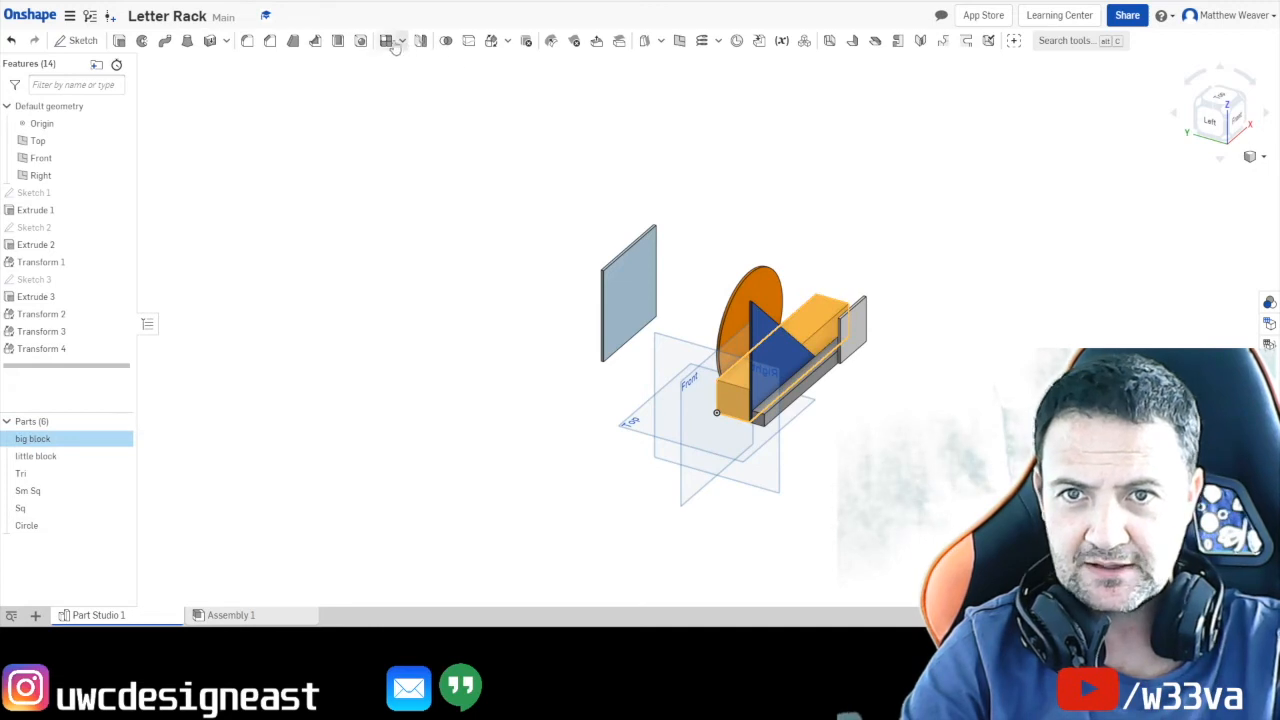
{"action": "left_click", "coordinate": [491, 42]}
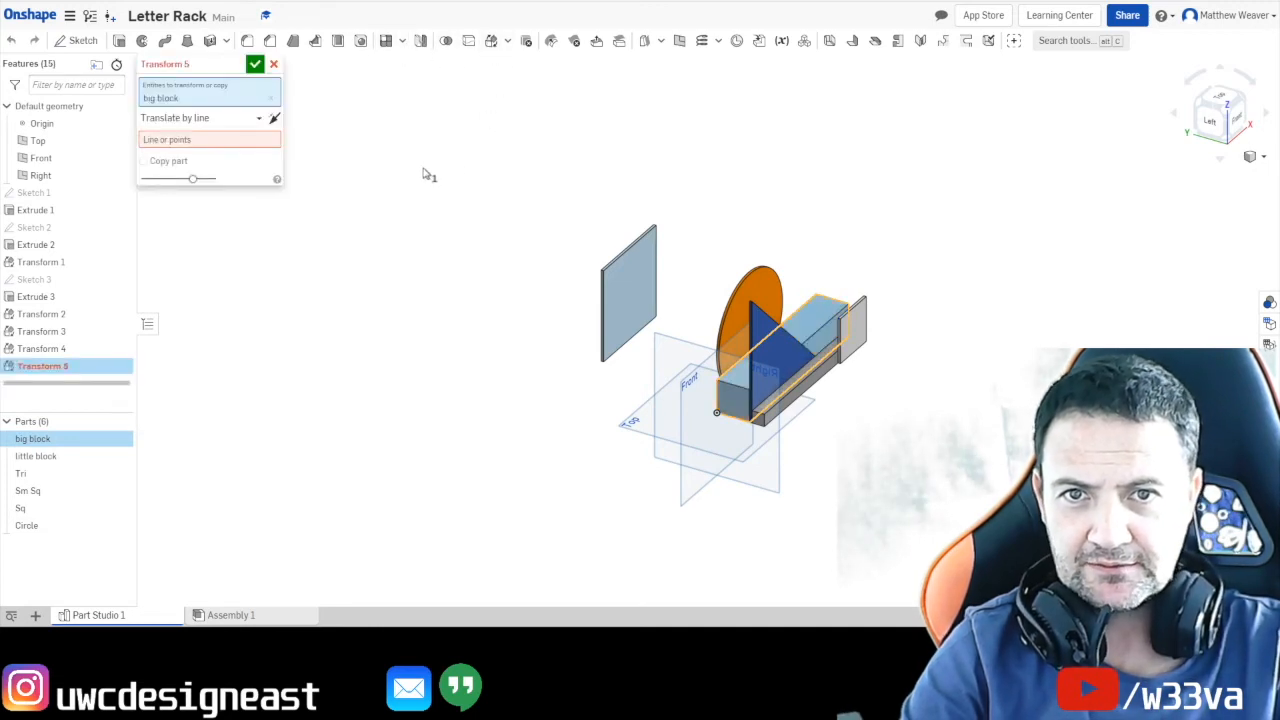
{"action": "left_click", "coordinate": [199, 141]}
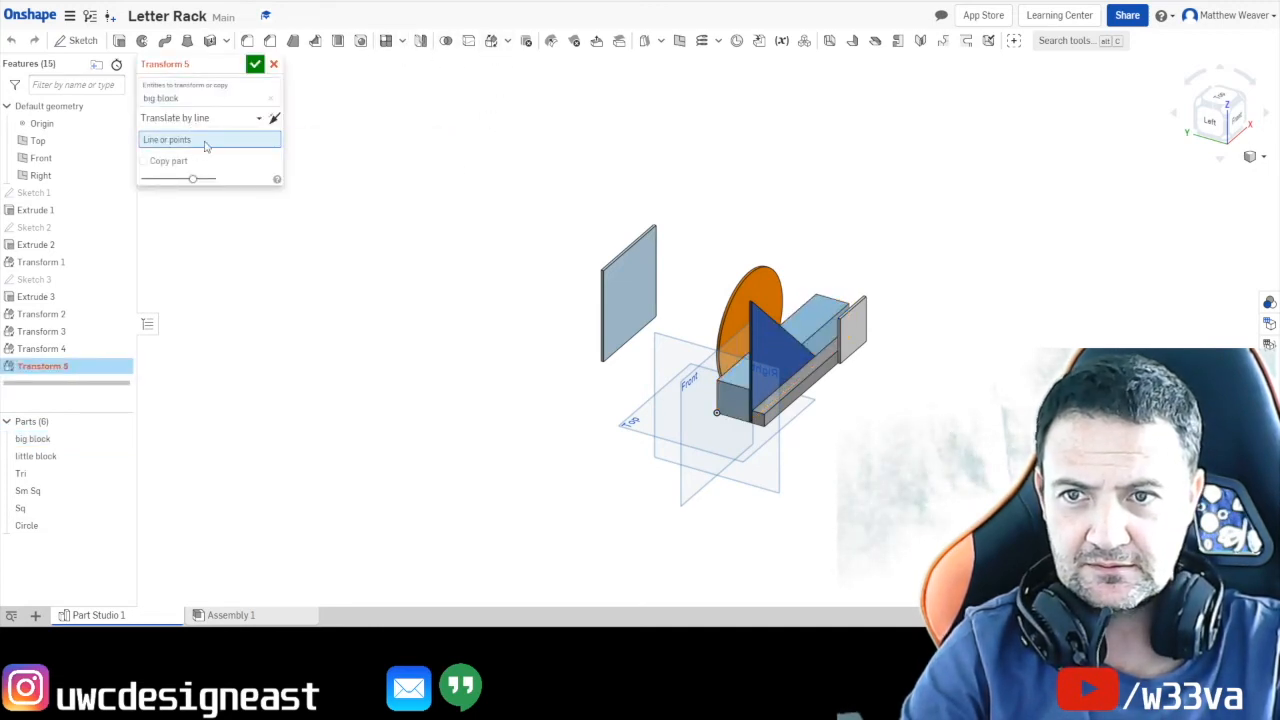
{"action": "left_click", "coordinate": [238, 119]}
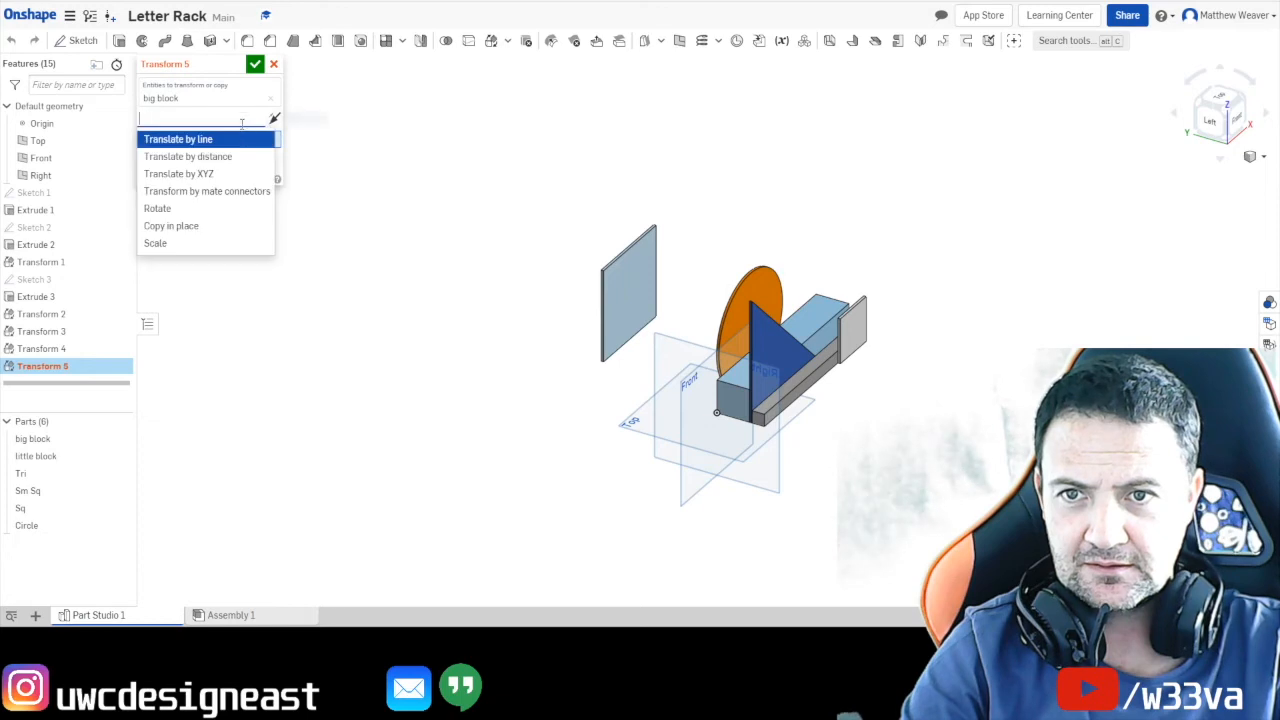
{"action": "left_click", "coordinate": [203, 172]}
{"action": "left_click", "coordinate": [638, 293]}
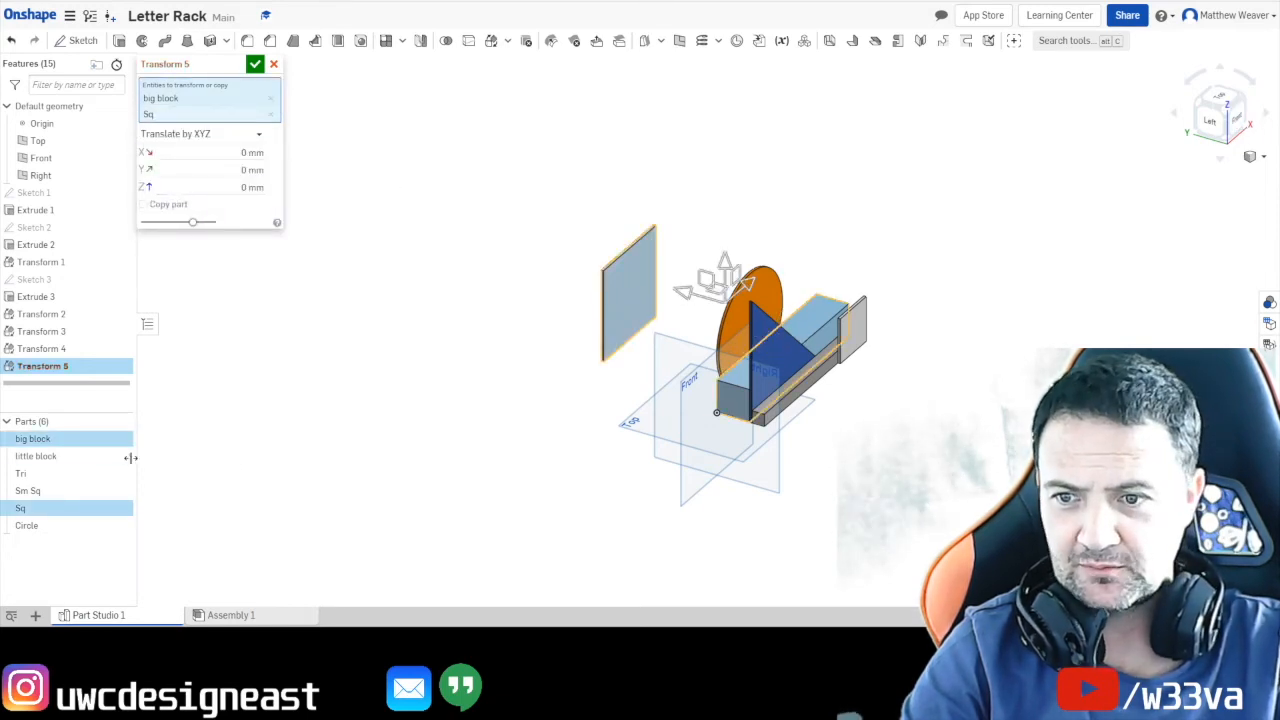
{"action": "left_click", "coordinate": [40, 441]}
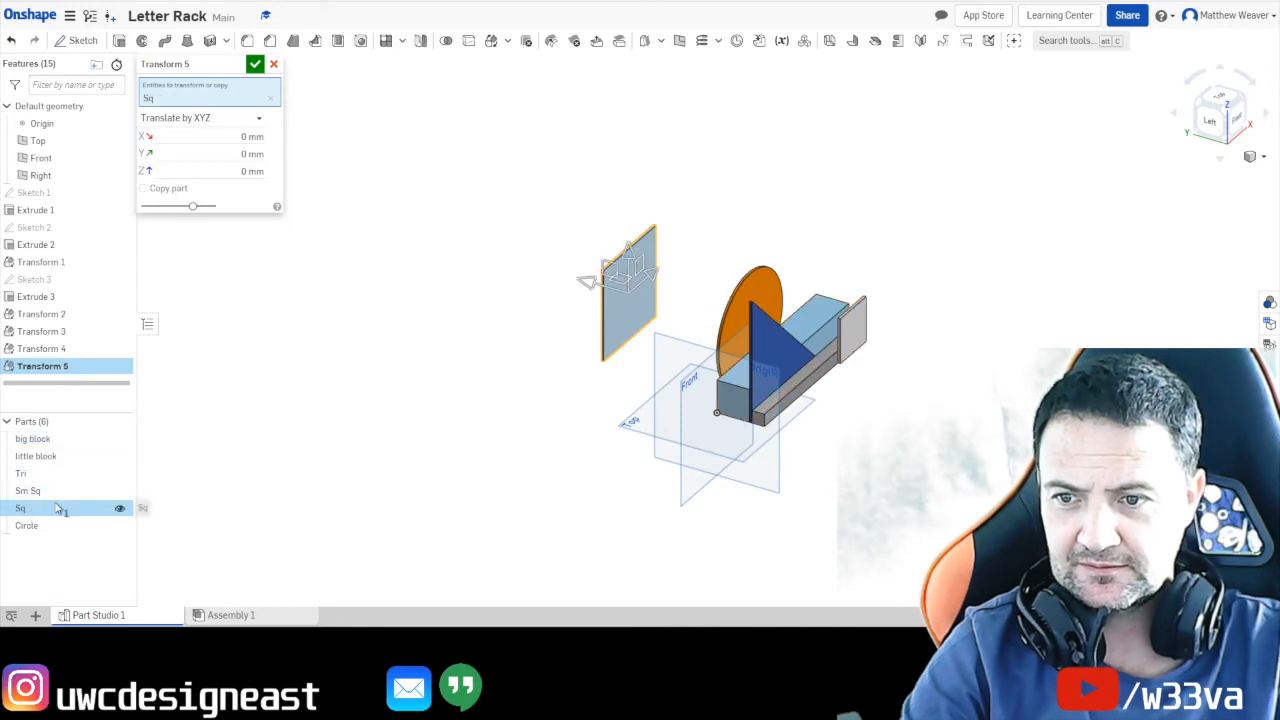
{"action": "left_click", "coordinate": [1252, 124]}
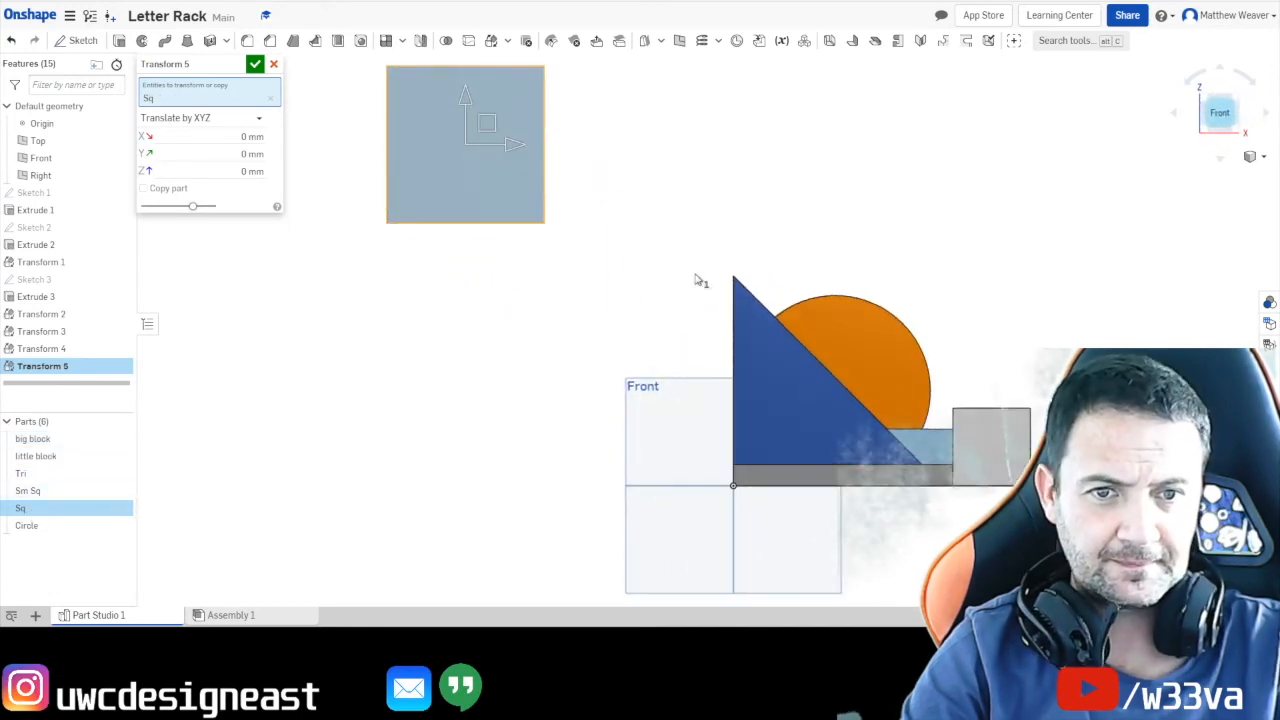
{"action": "left_click_drag", "start_coordinate": [484, 126], "coordinate": [965, 382]}
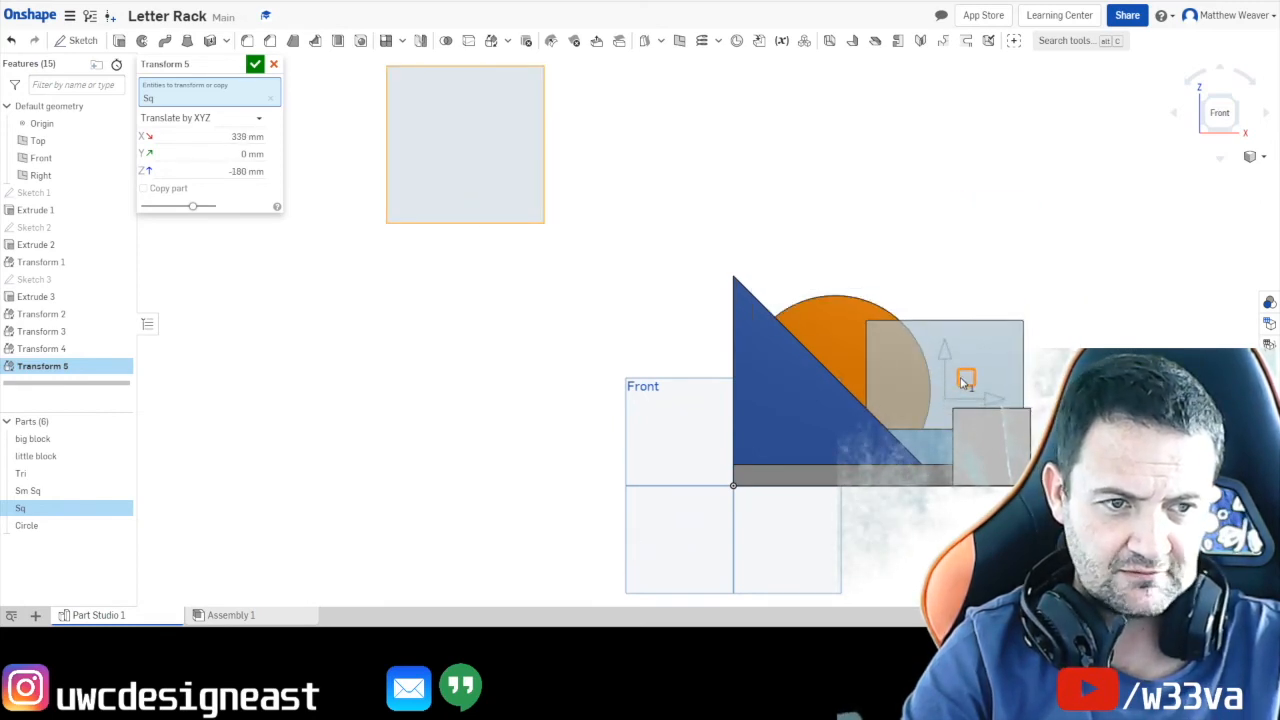
Move the Sq part 6.6 mm along Y behind the circle and set its Z offset to -186 mm, level with the base.
{"action": "left_click", "coordinate": [1235, 104]}
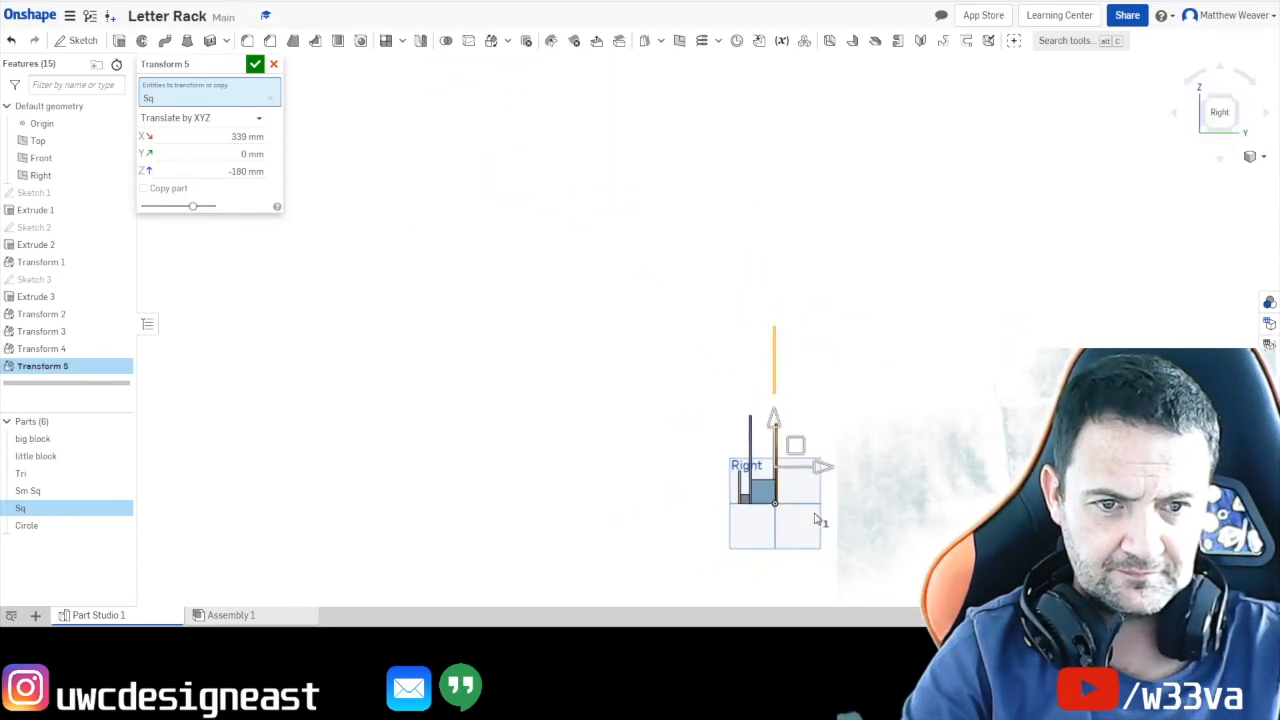
{"action": "scroll", "coordinate": [712, 505], "scroll_direction": "up", "scroll_amount": 5}
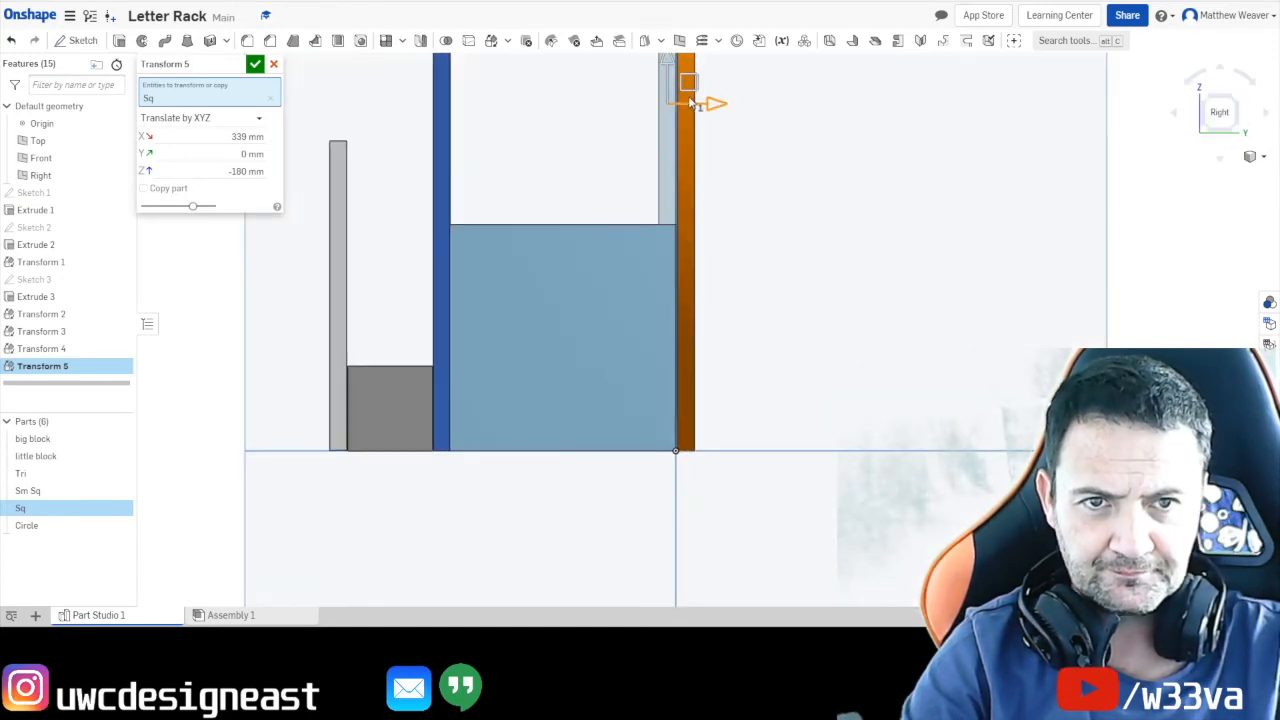
{"action": "left_click_drag", "start_coordinate": [708, 110], "coordinate": [752, 114]}
{"action": "left_click_drag", "start_coordinate": [703, 62], "coordinate": [704, 97]}
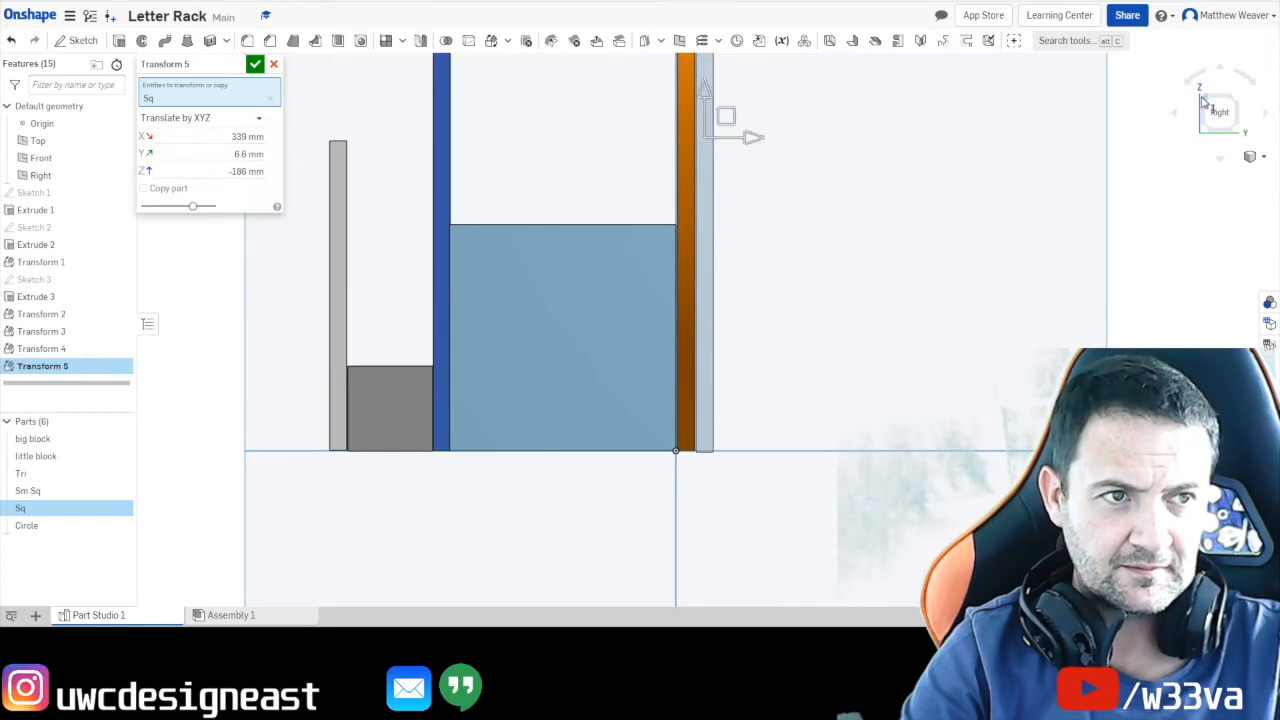
Set the Sq part's X offset to 343.6 mm, flush with the ends of the blocks, and accept the transform.
{"action": "left_click", "coordinate": [1243, 103]}
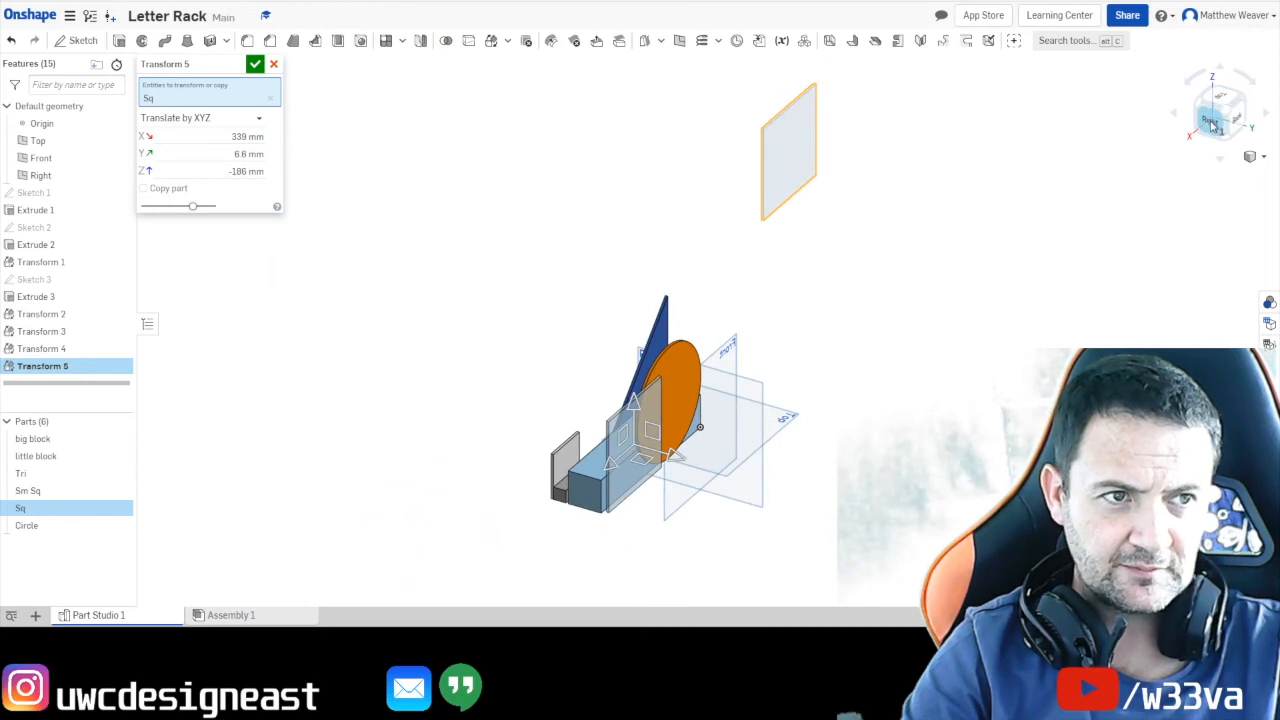
{"action": "left_click", "coordinate": [1210, 121]}
{"action": "left_click", "coordinate": [1211, 116]}
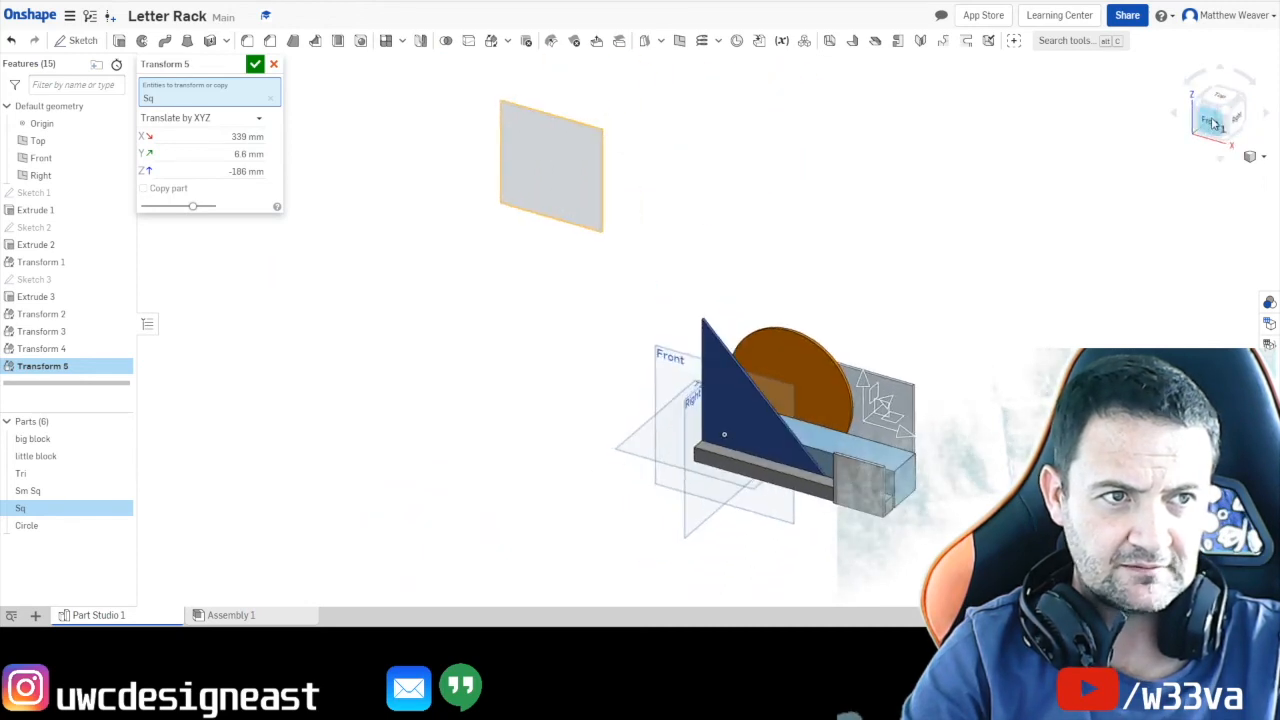
{"action": "left_click", "coordinate": [1213, 122]}
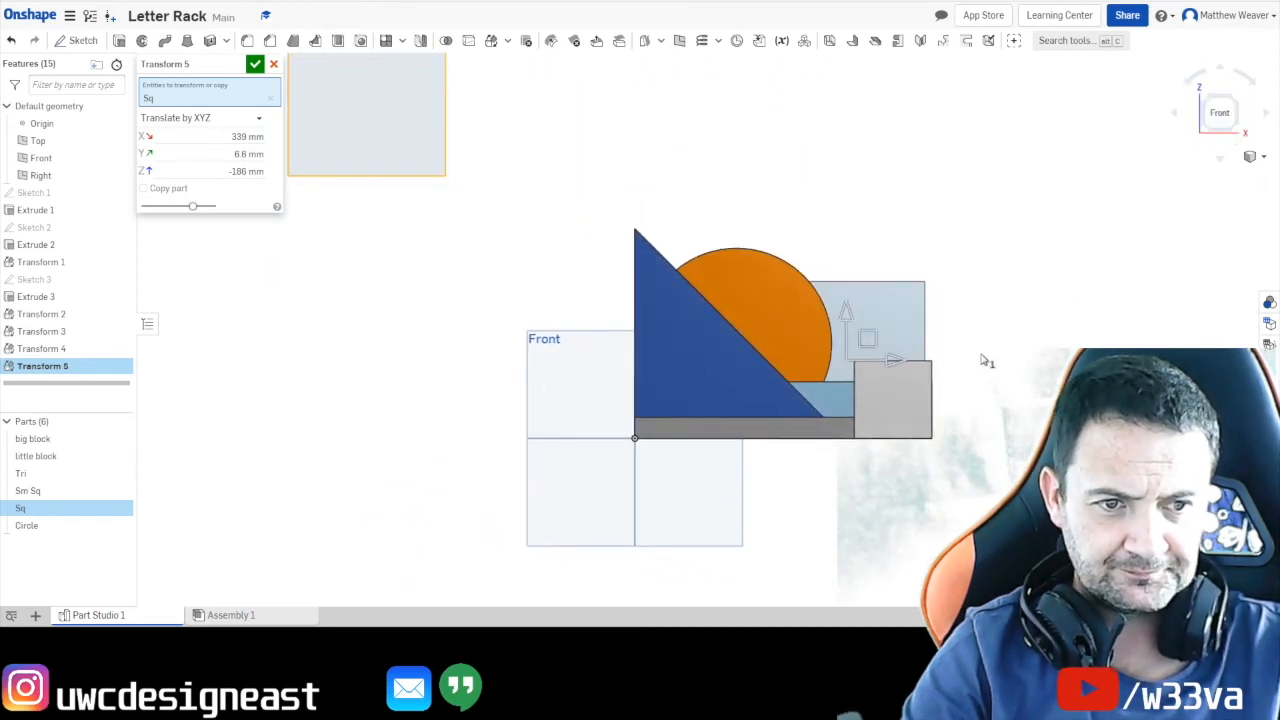
{"action": "scroll", "coordinate": [917, 400], "scroll_direction": "up", "scroll_amount": 6}
{"action": "left_click_drag", "start_coordinate": [667, 274], "coordinate": [700, 281]}
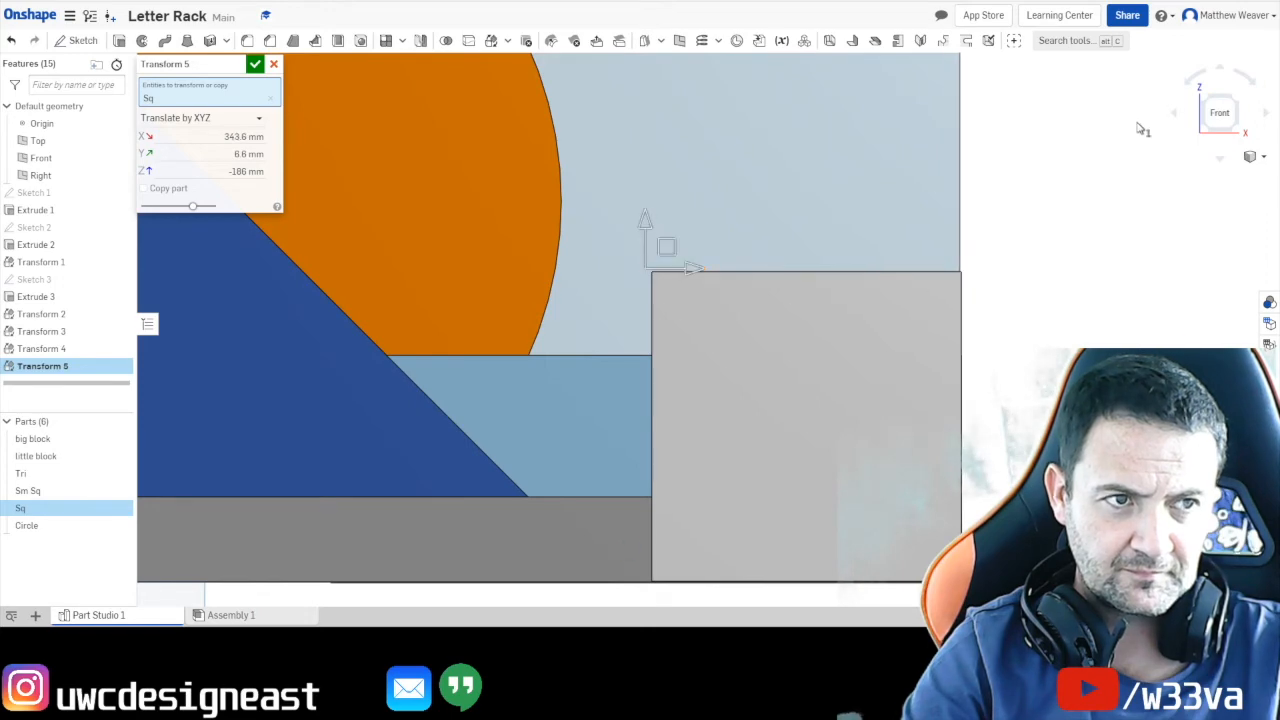
{"action": "left_click", "coordinate": [256, 64]}
{"action": "scroll", "coordinate": [869, 319], "scroll_direction": "up", "scroll_amount": 5}
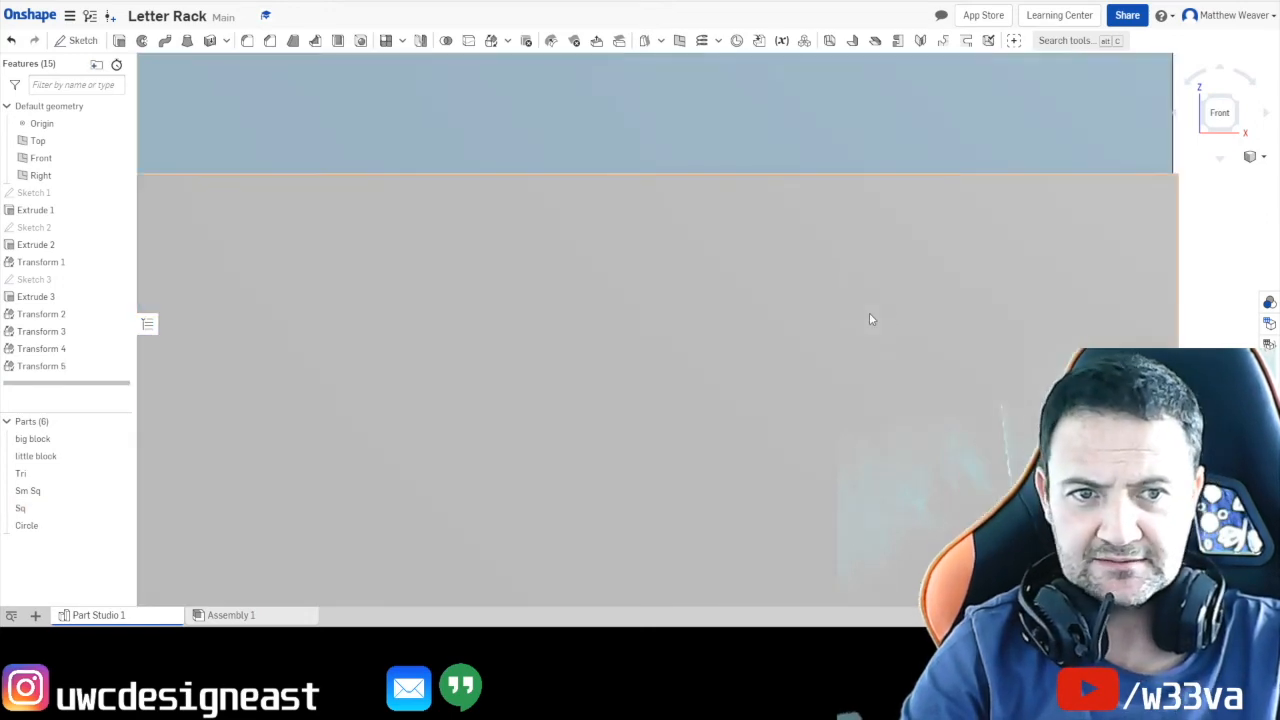
{"action": "key", "text": "f"}
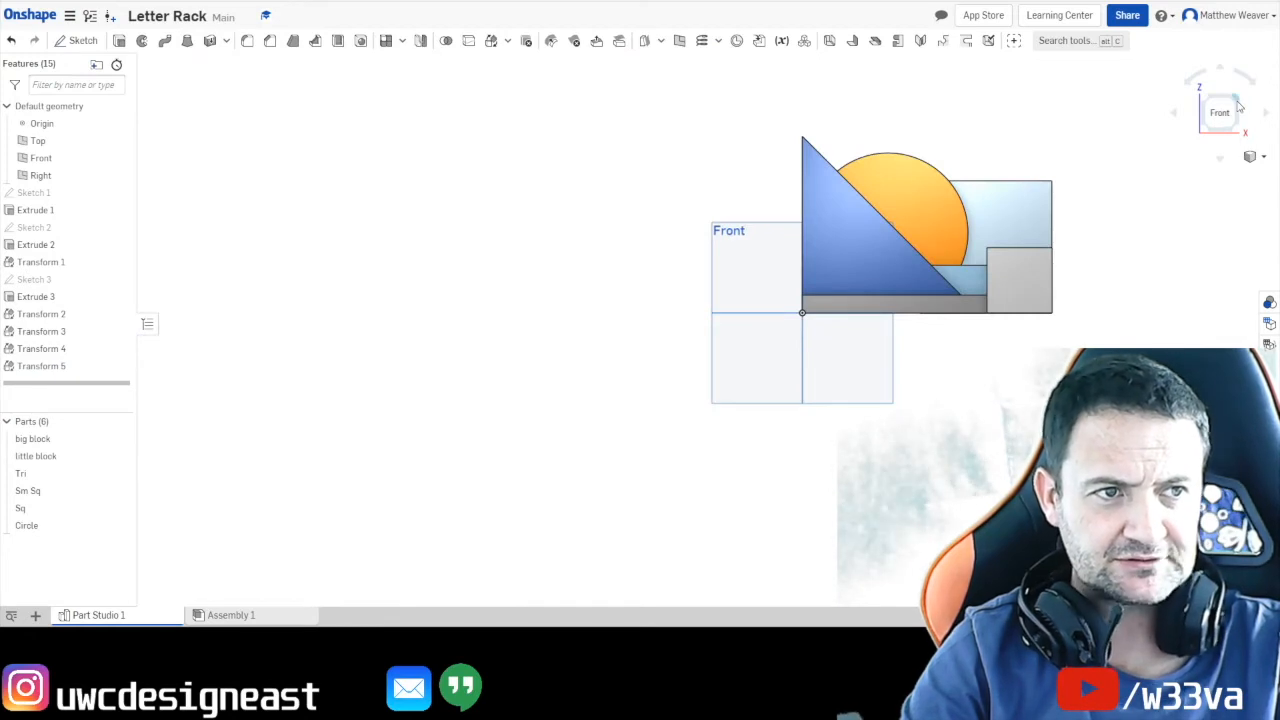
{"action": "left_click", "coordinate": [1237, 98]}
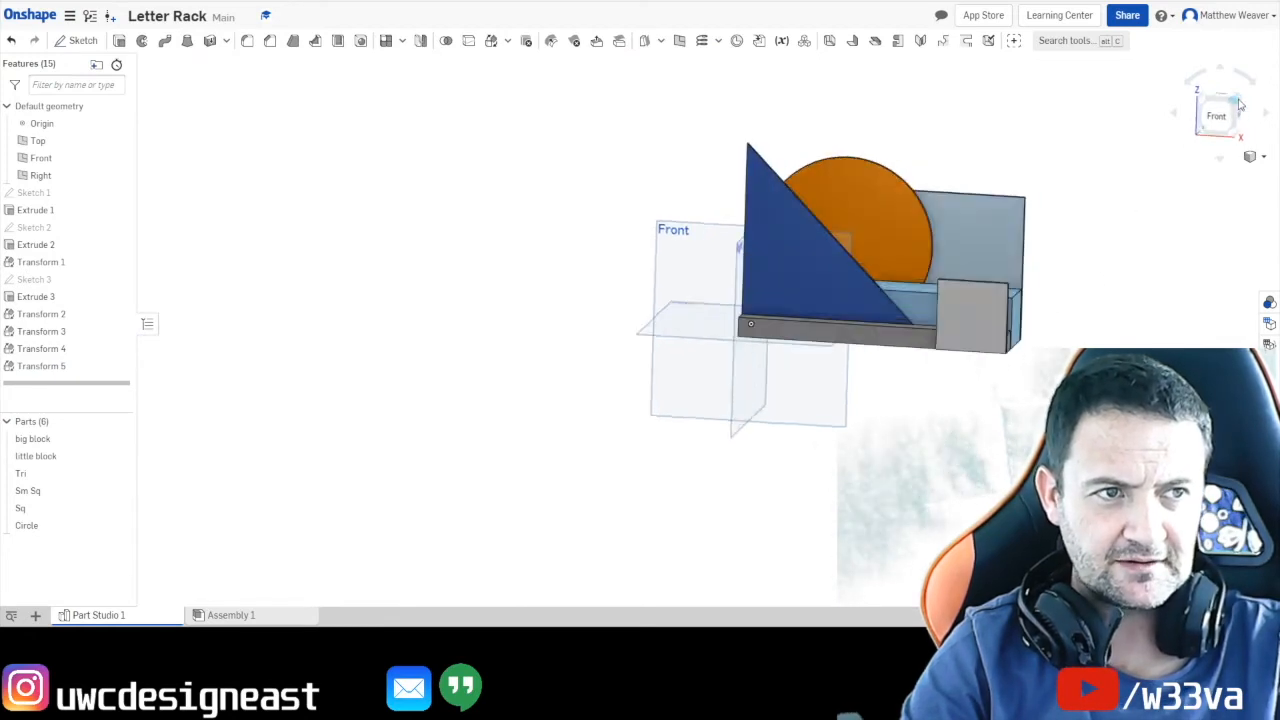
{"action": "scroll", "coordinate": [839, 426], "scroll_direction": "up", "scroll_amount": 2}
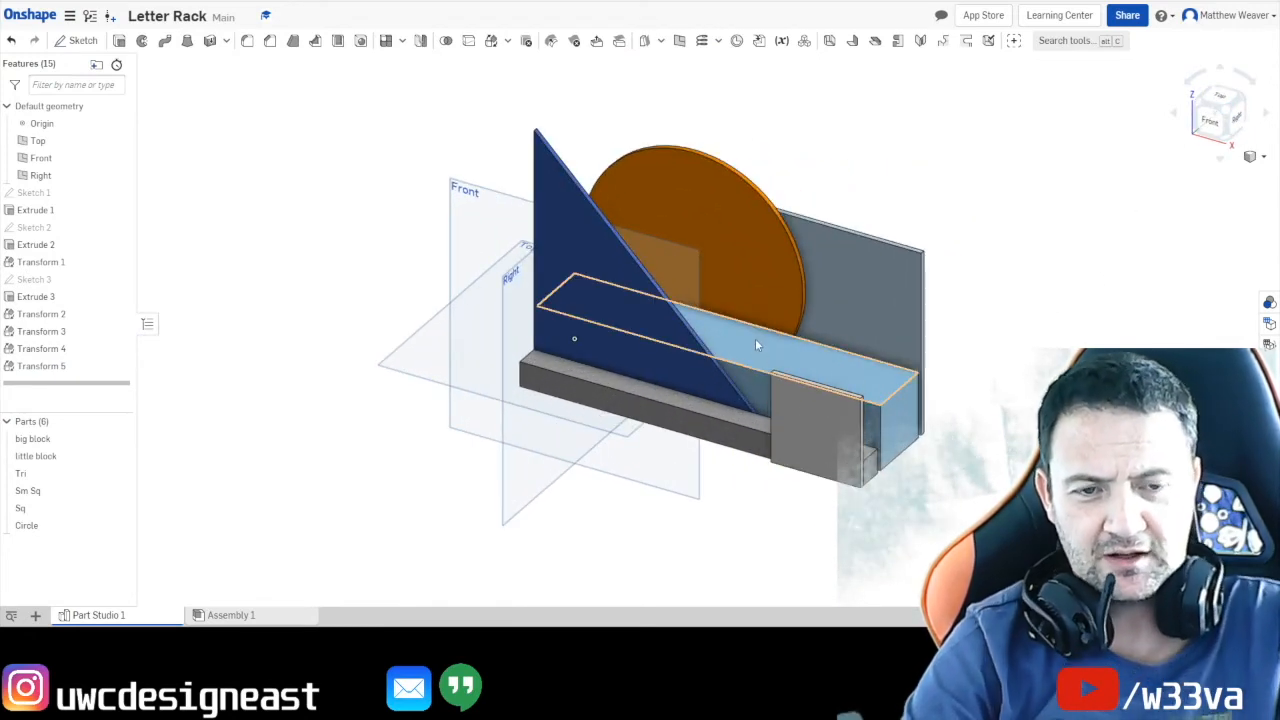
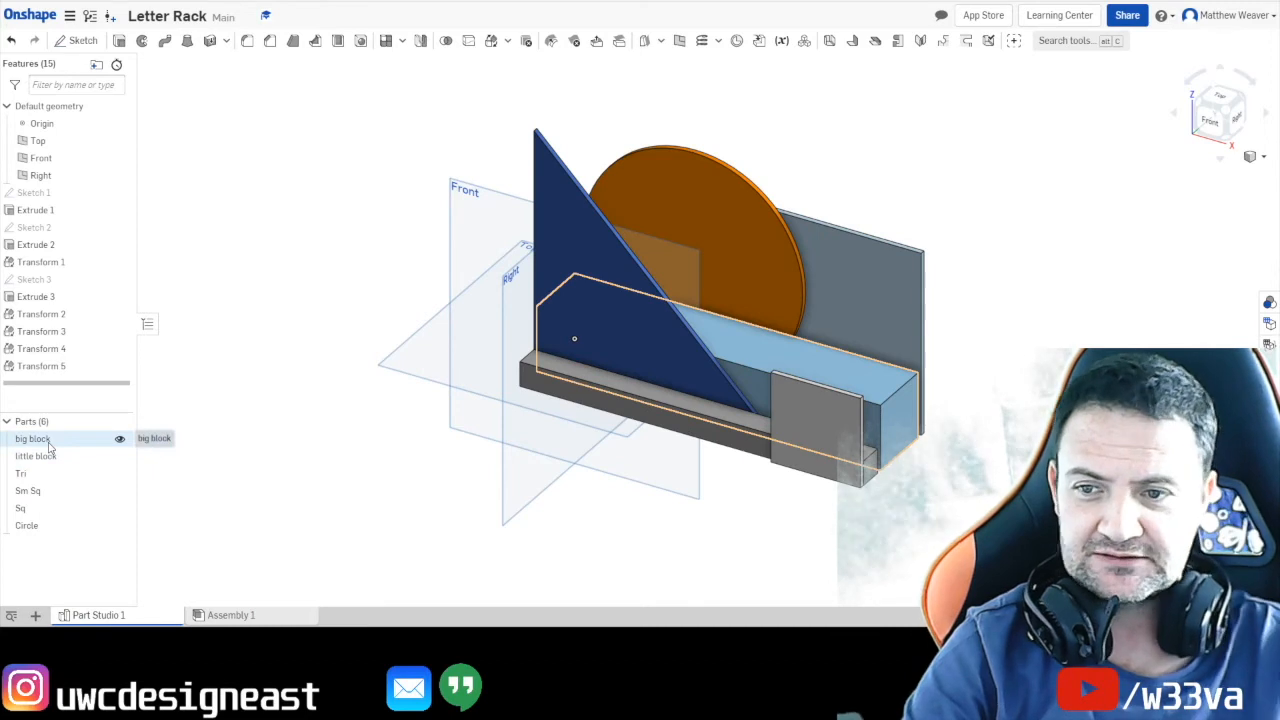
{"action": "left_click", "coordinate": [33, 439]}
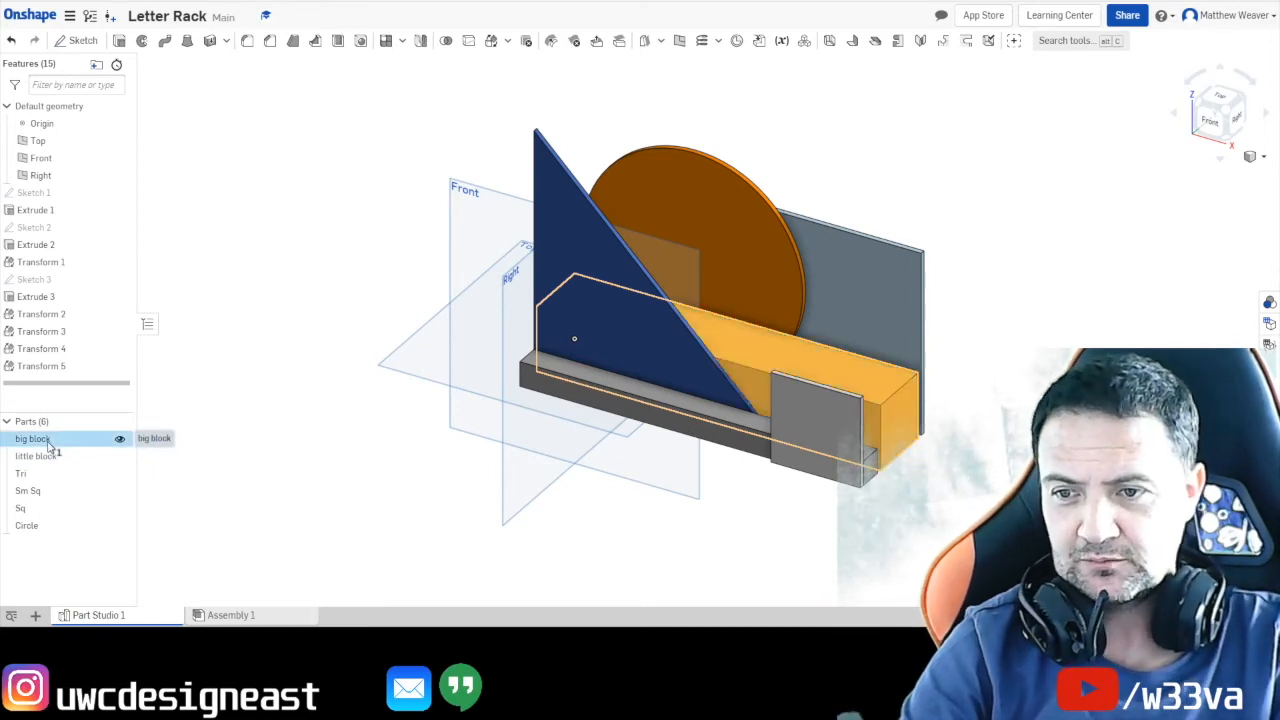
{"action": "left_click", "coordinate": [1035, 315]}
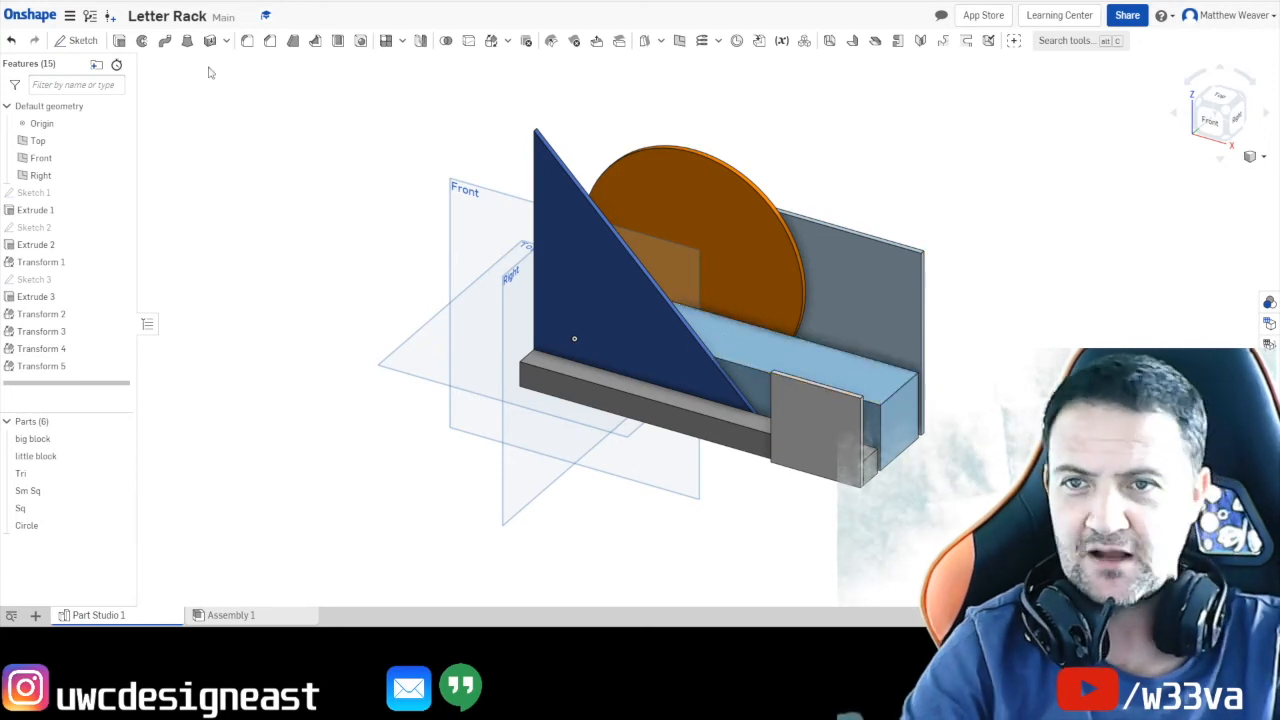
Sketch a circle about 19 mm in diameter on the big block's end face, centred on the midpoint of its upper edge.
{"action": "left_click", "coordinate": [78, 40]}
{"action": "left_click", "coordinate": [906, 426]}
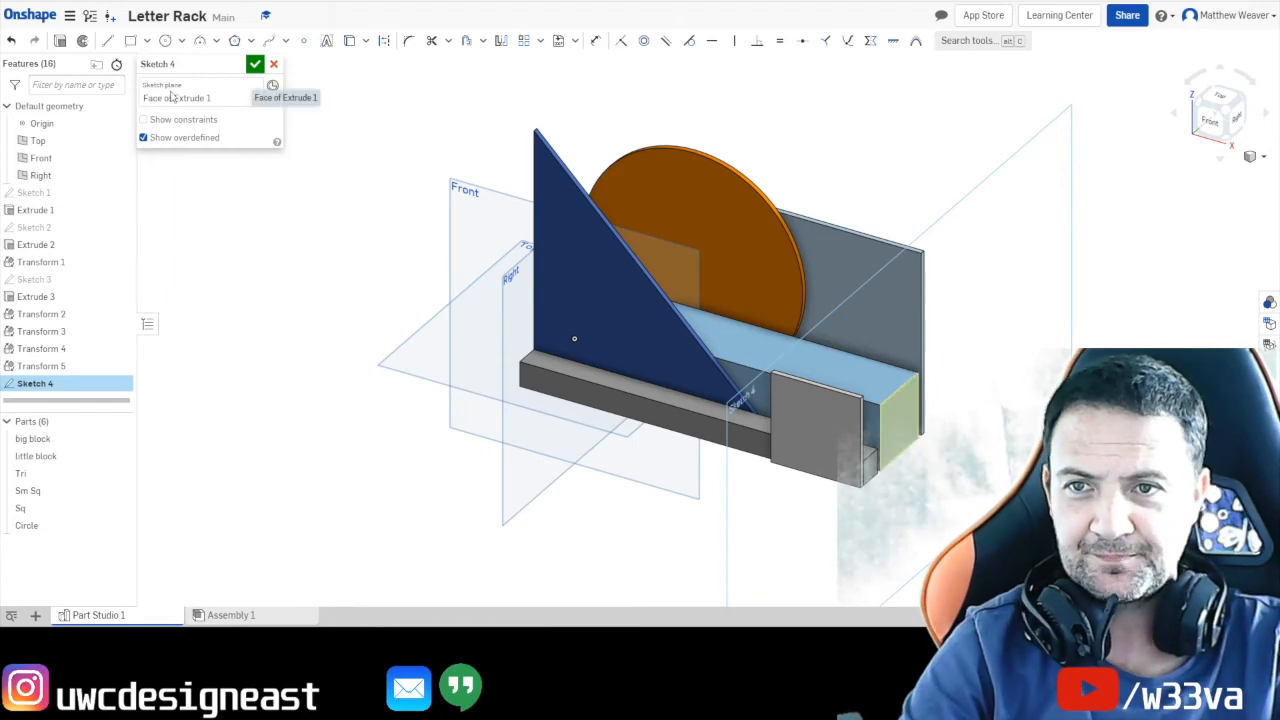
{"action": "left_click", "coordinate": [1225, 118]}
{"action": "scroll", "coordinate": [630, 305], "scroll_direction": "down", "scroll_amount": 4}
{"action": "scroll", "coordinate": [635, 305], "scroll_direction": "up", "scroll_amount": 5}
{"action": "scroll", "coordinate": [640, 304], "scroll_direction": "up", "scroll_amount": 5}
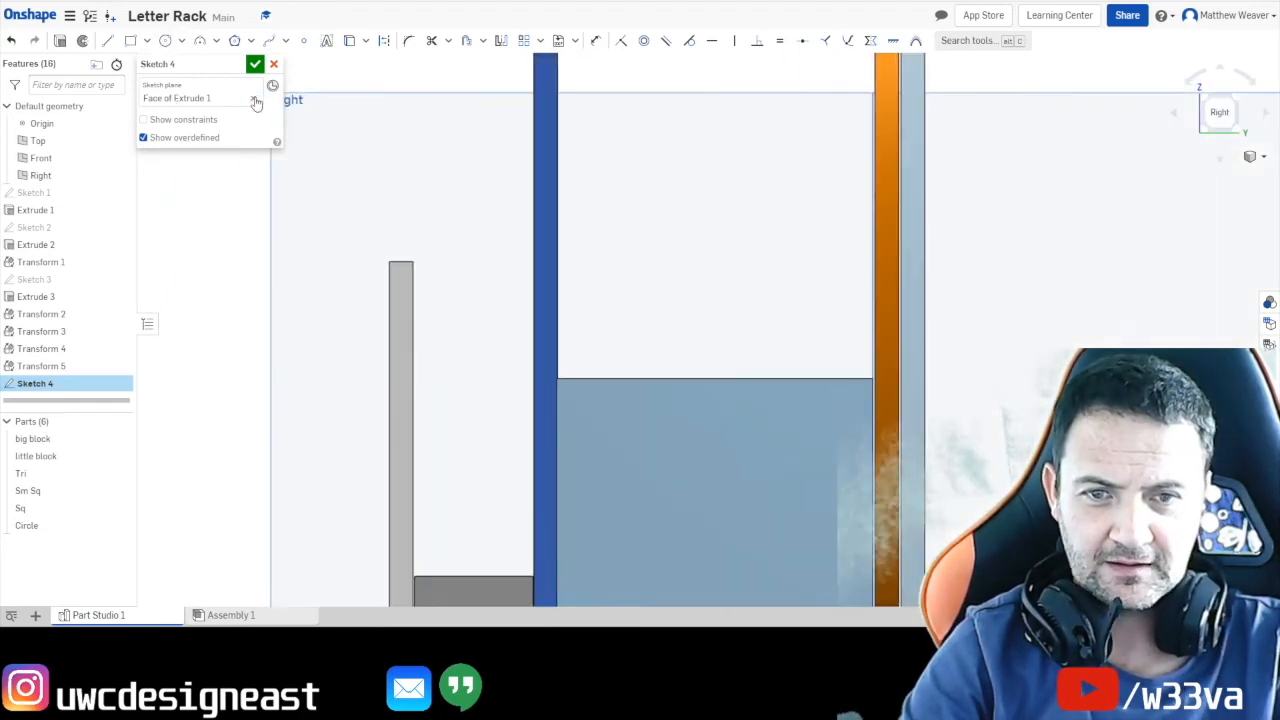
{"action": "left_click", "coordinate": [165, 40]}
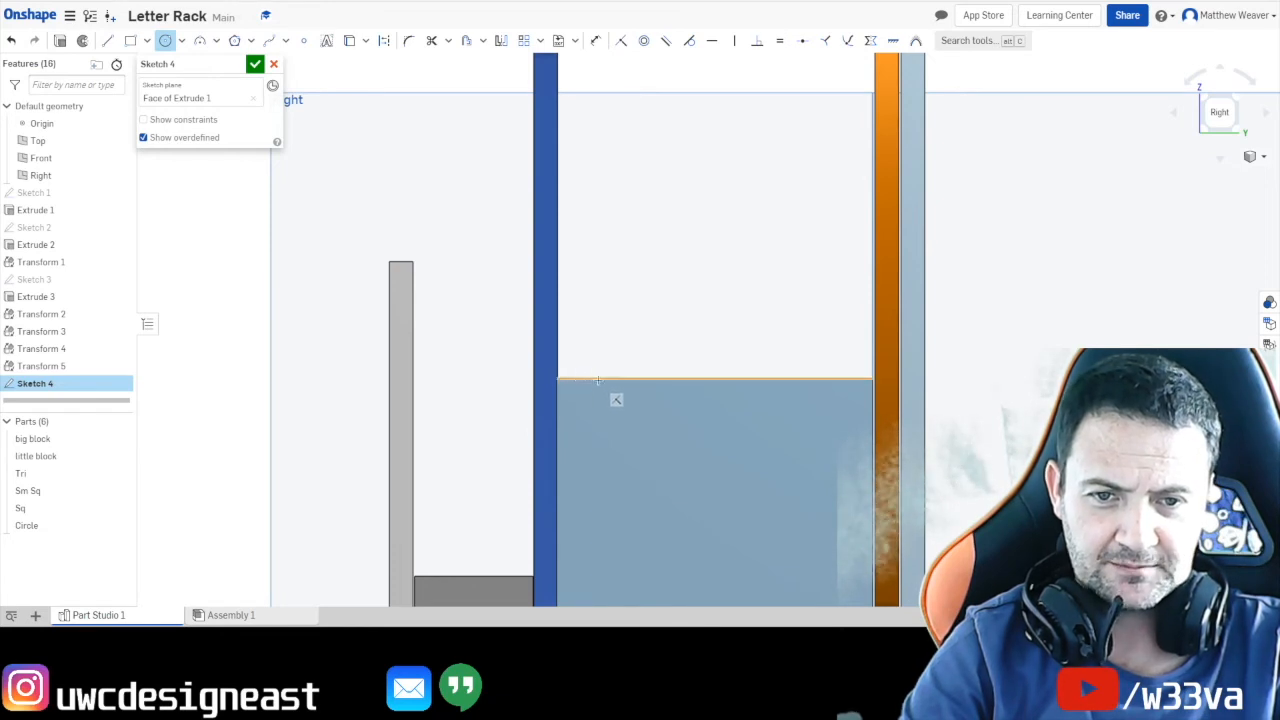
{"action": "left_click", "coordinate": [713, 378]}
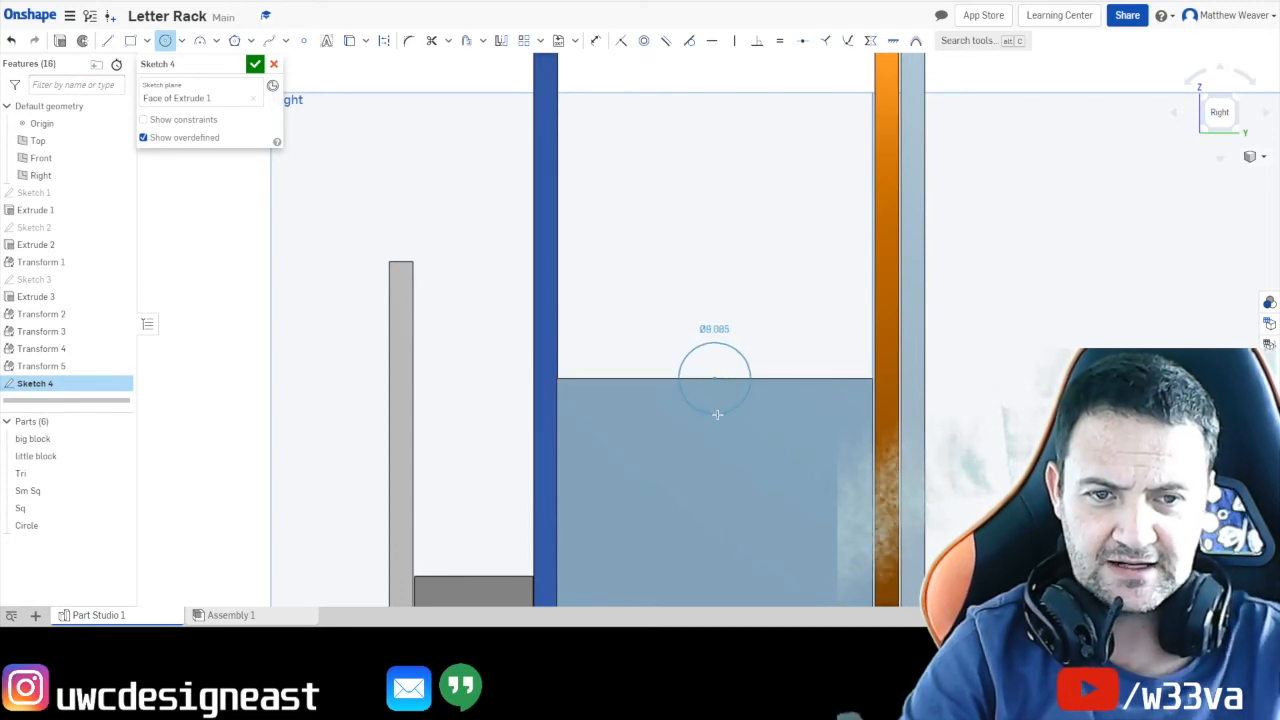
{"action": "left_click", "coordinate": [773, 331]}
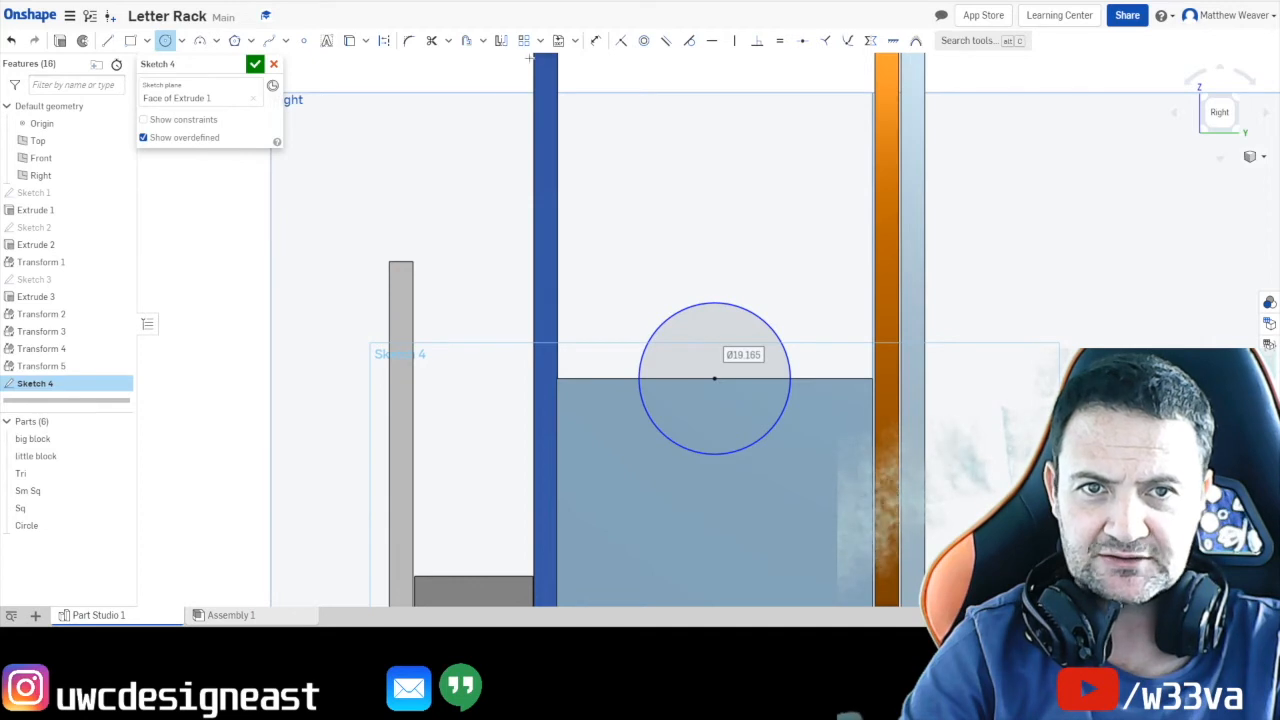
Dimension the circle on the big block's end face to a diameter of 10 mm.
{"action": "left_click", "coordinate": [595, 41]}
{"action": "left_click", "coordinate": [710, 304]}
{"action": "left_click", "coordinate": [757, 281]}
{"action": "type", "text": "10"}
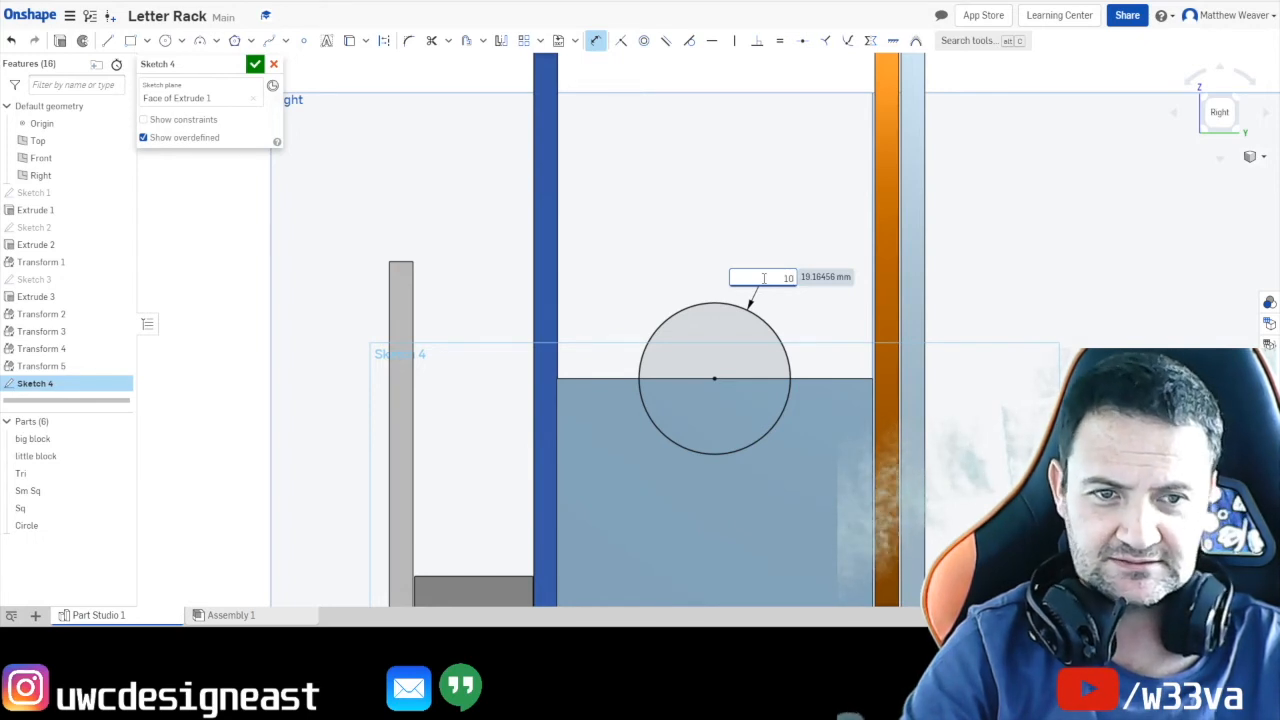
{"action": "key", "text": "Return"}
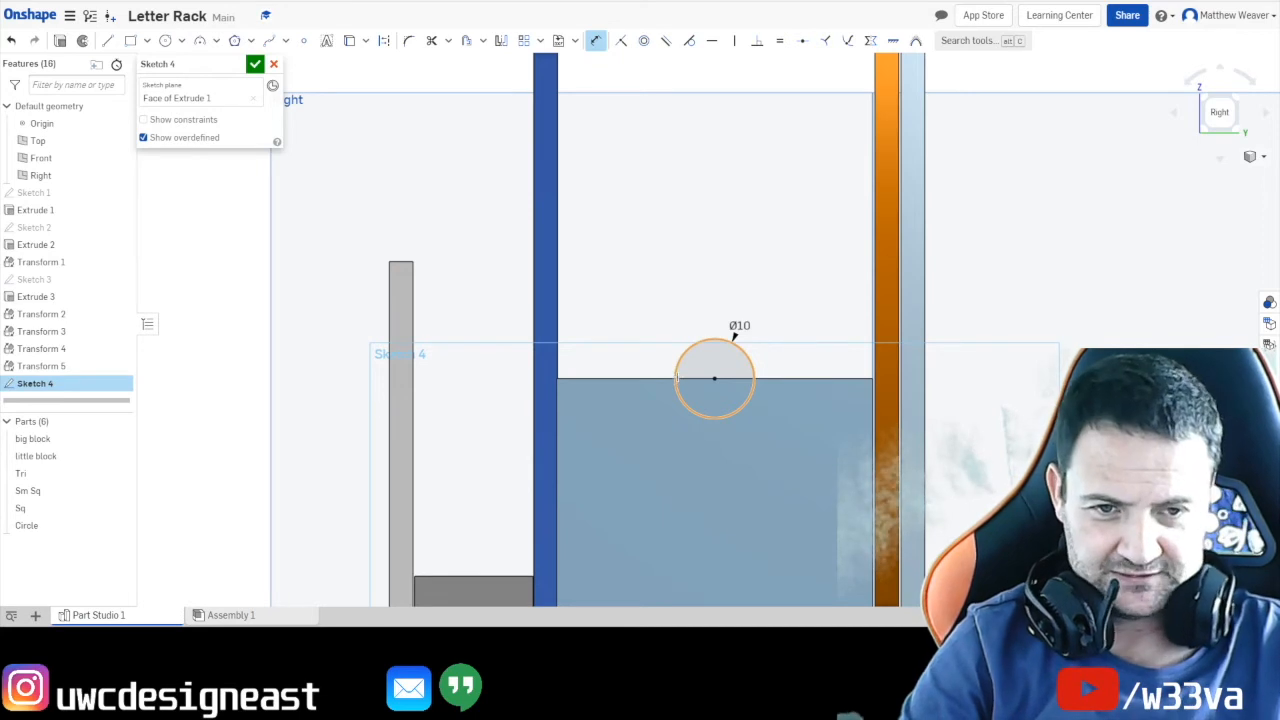
{"action": "scroll", "coordinate": [676, 378], "scroll_direction": "down", "scroll_amount": 3}
{"action": "scroll", "coordinate": [611, 413], "scroll_direction": "up", "scroll_amount": 10}
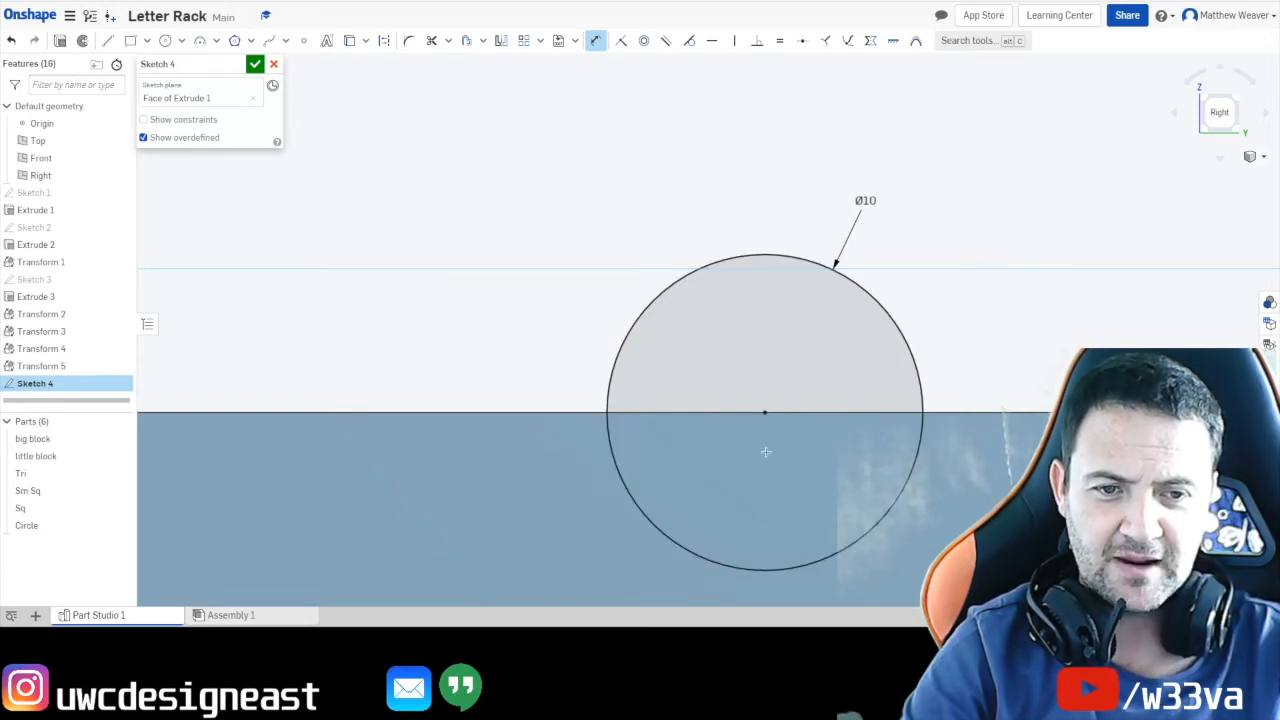
{"action": "scroll", "coordinate": [786, 573], "scroll_direction": "up", "scroll_amount": 1}
{"action": "scroll", "coordinate": [800, 520], "scroll_direction": "down", "scroll_amount": 5}
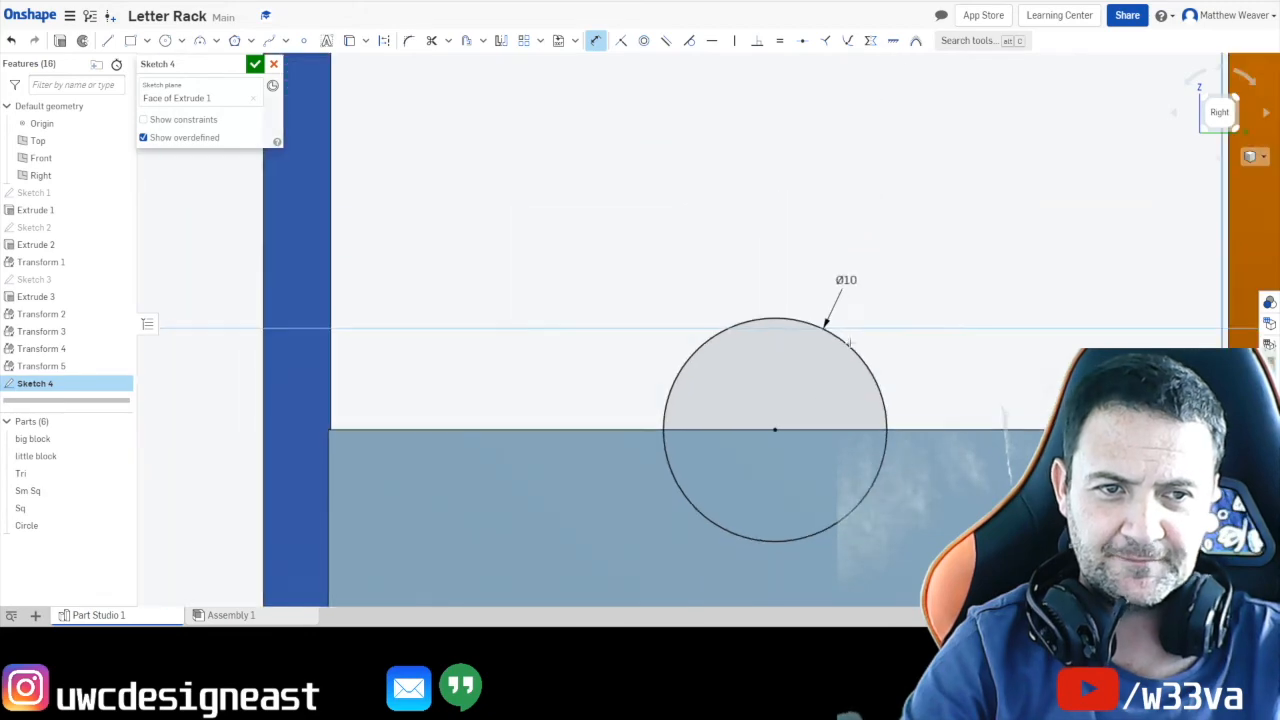
Accept the 10 mm circle sketch on the big block's end face.
{"action": "left_click", "coordinate": [1206, 97]}
{"action": "scroll", "coordinate": [976, 386], "scroll_direction": "down", "scroll_amount": 3}
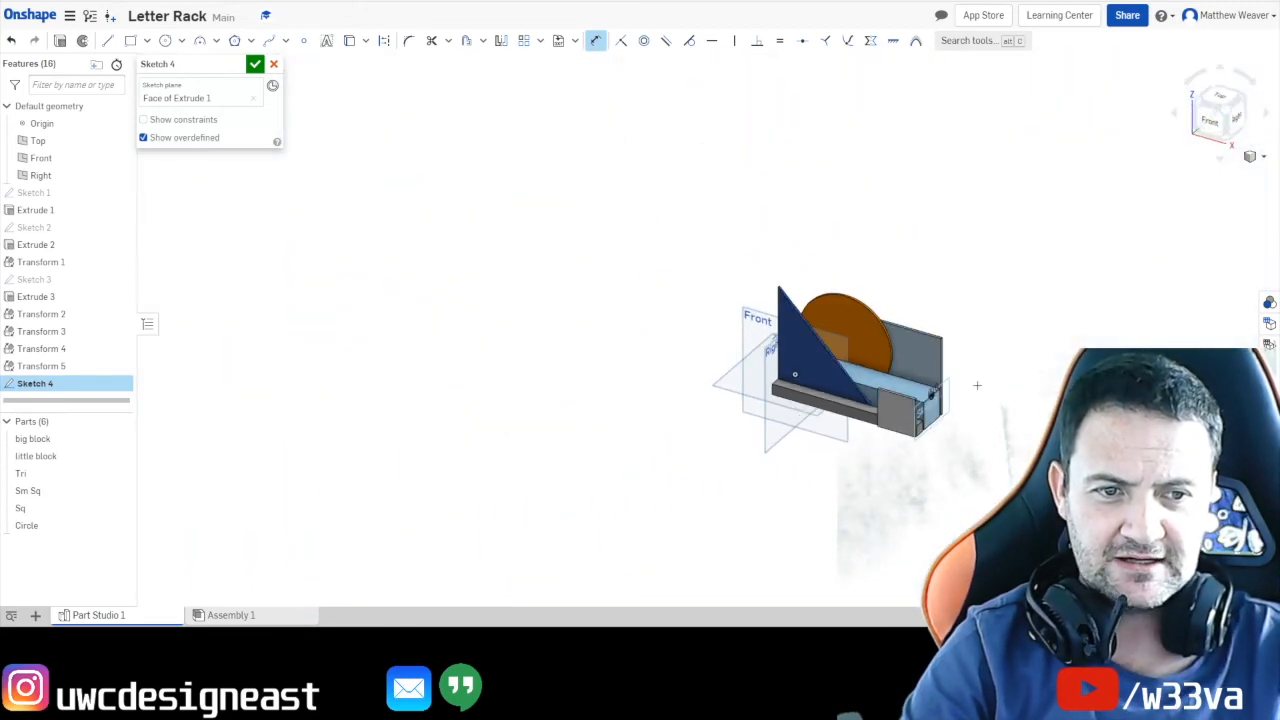
{"action": "scroll", "coordinate": [976, 386], "scroll_direction": "up", "scroll_amount": 7}
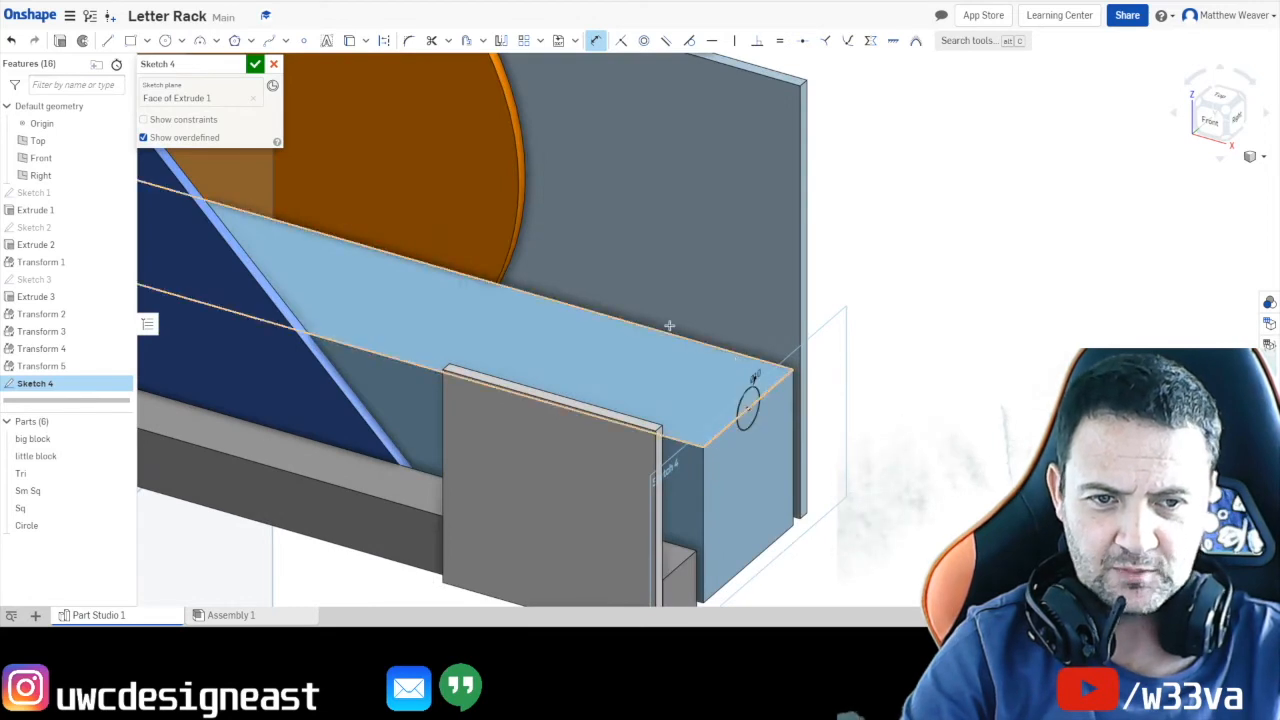
{"action": "left_click", "coordinate": [256, 64]}
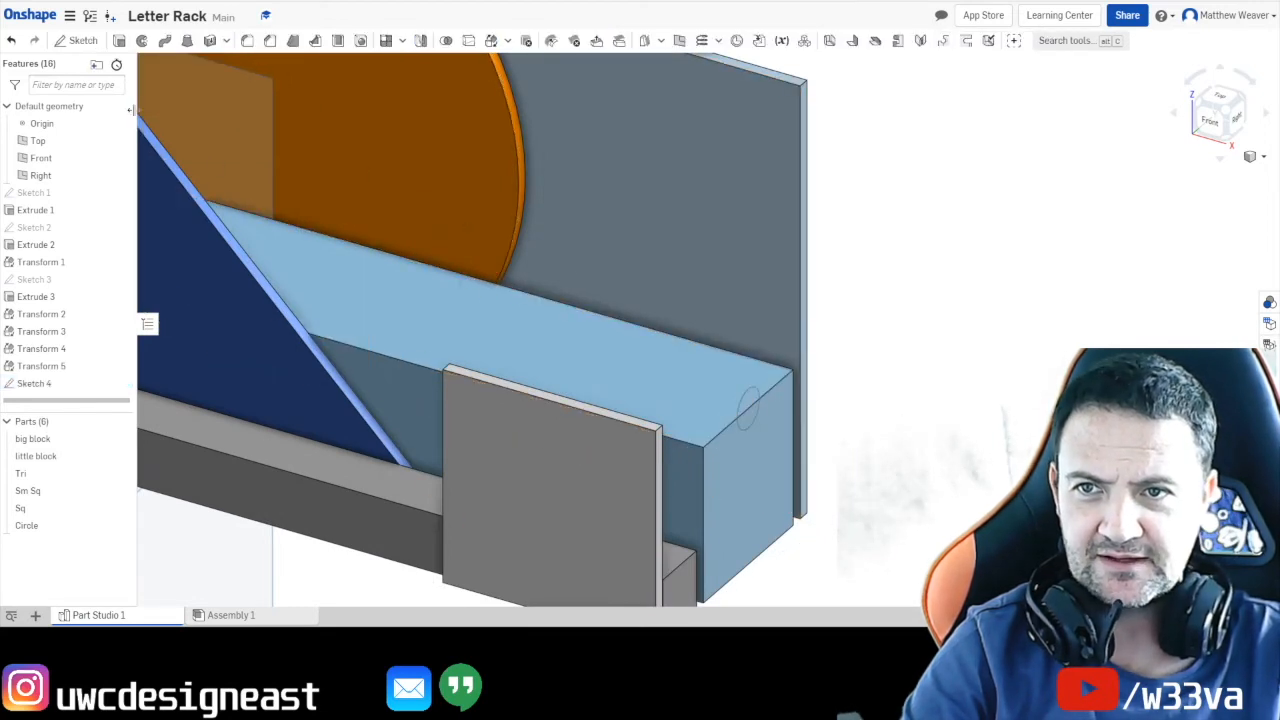
Extrude the lower half of the circle as a Remove cut about 105 mm along the top of the big block.
{"action": "left_click", "coordinate": [119, 42]}
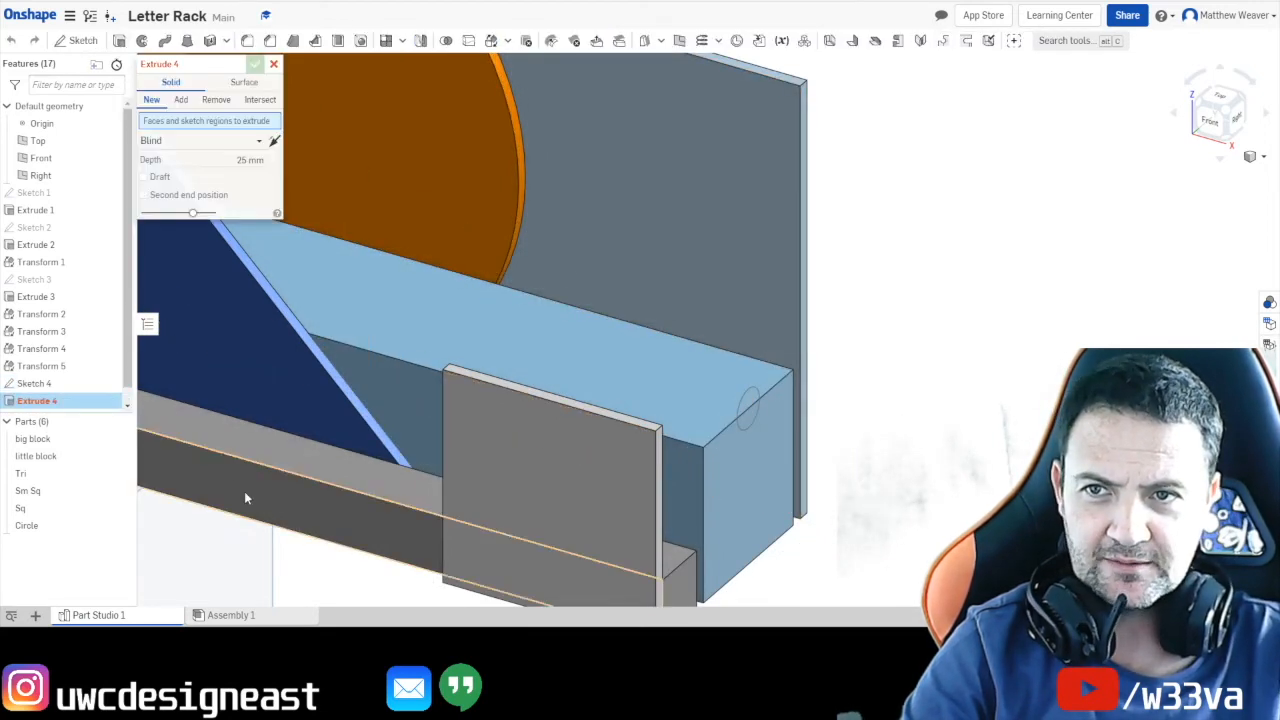
{"action": "left_click", "coordinate": [749, 418]}
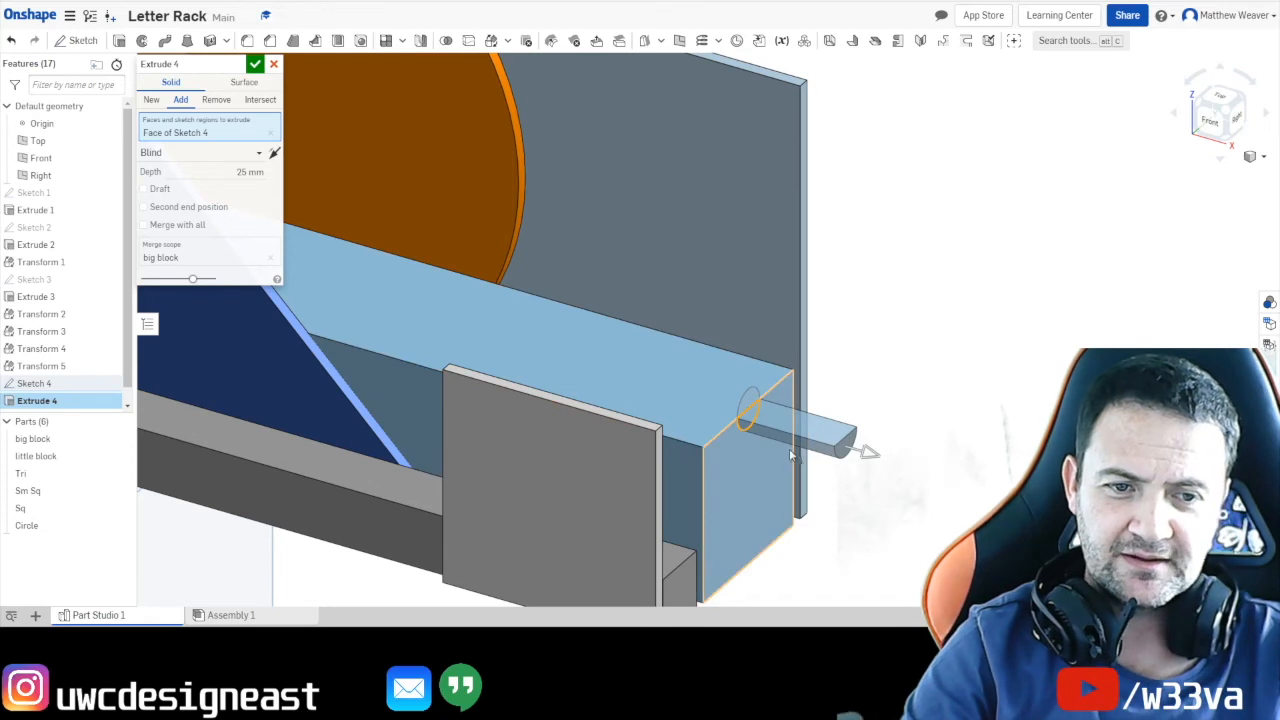
{"action": "left_click", "coordinate": [151, 100]}
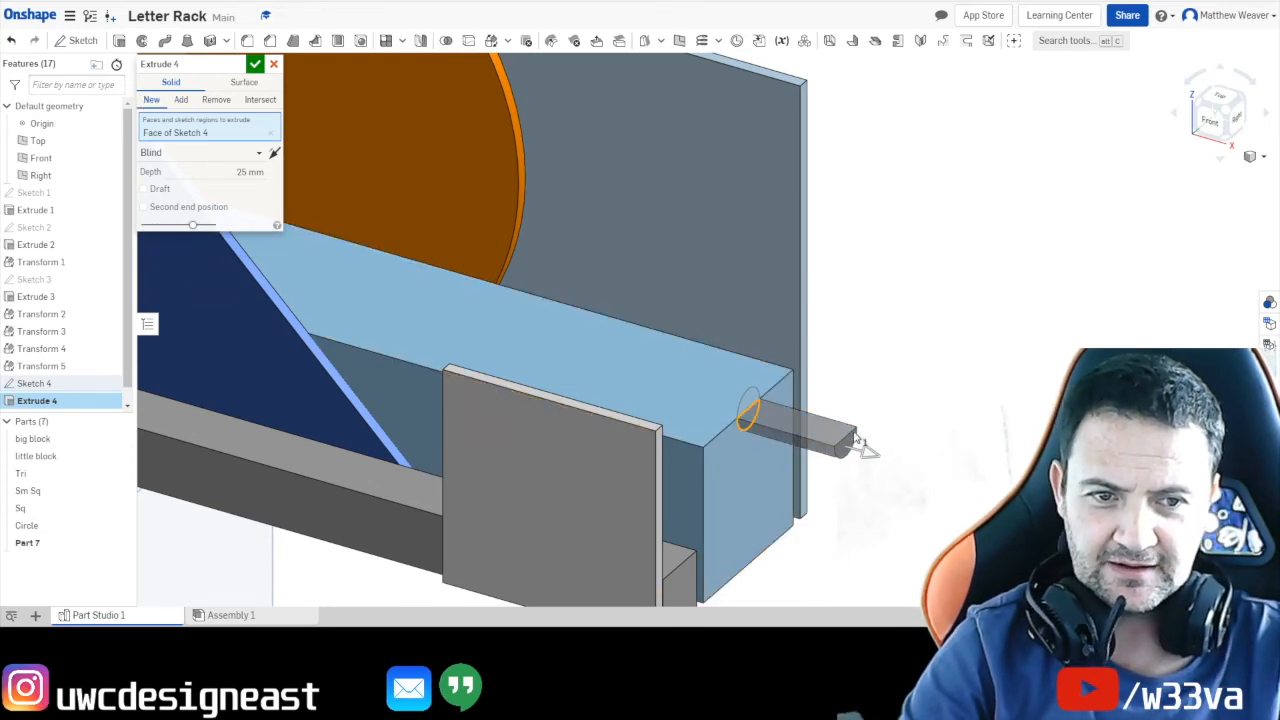
{"action": "left_click", "coordinate": [216, 100]}
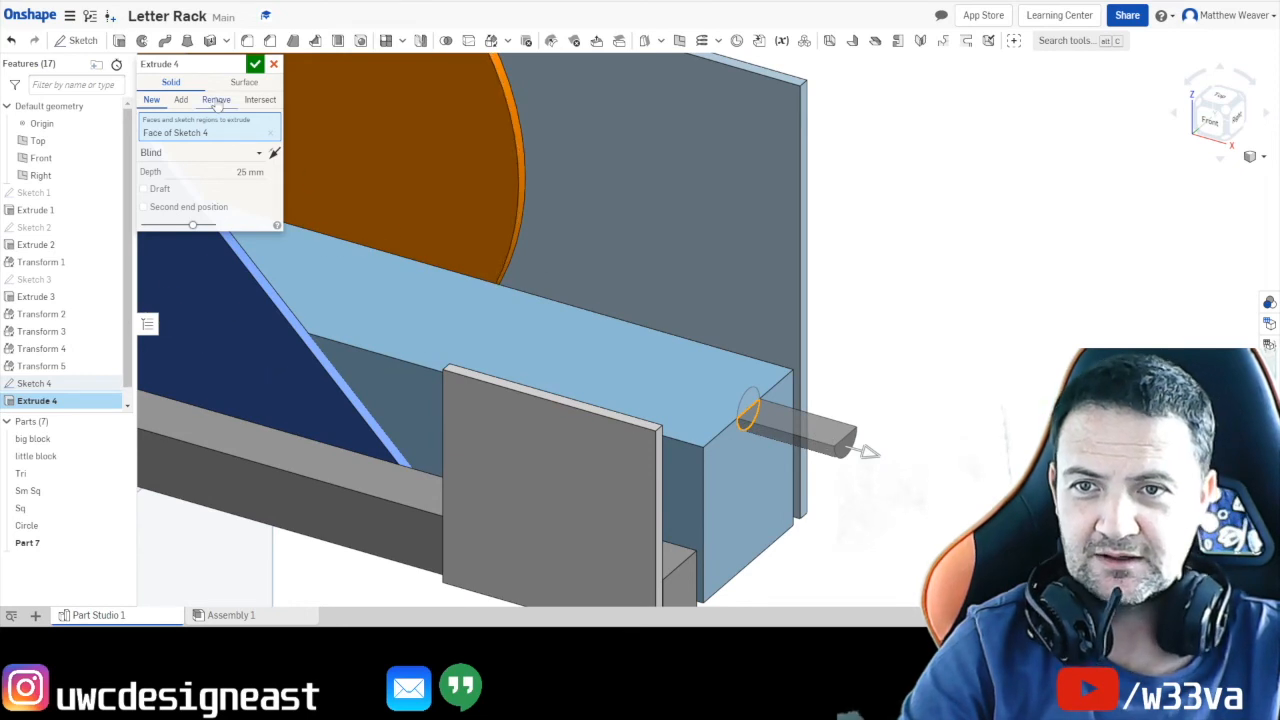
{"action": "left_click_drag", "start_coordinate": [643, 384], "coordinate": [315, 295]}
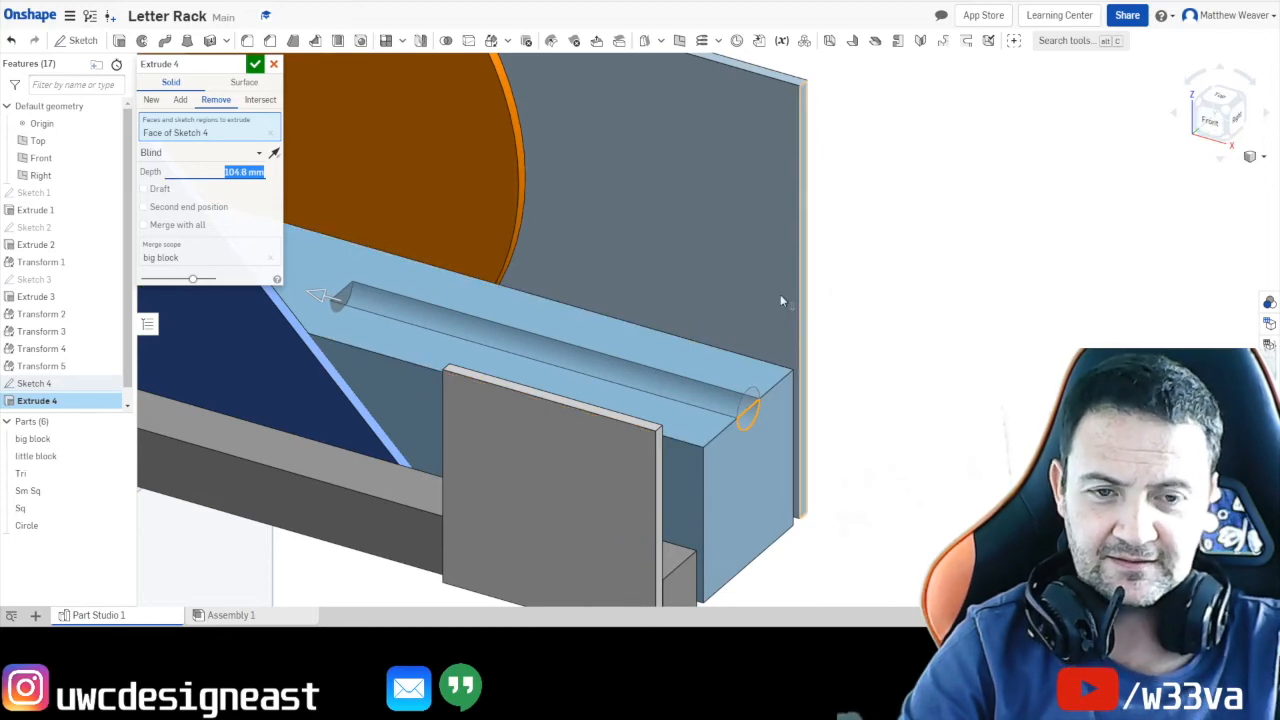
Set the groove cut's depth to exactly 105 mm and accept the extrude.
{"action": "middle_click_drag", "start_coordinate": [750, 410], "coordinate": [994, 402]}
{"action": "scroll", "coordinate": [1060, 420], "scroll_direction": "up", "scroll_amount": 1}
{"action": "scroll", "coordinate": [994, 432], "scroll_direction": "down", "scroll_amount": 2}
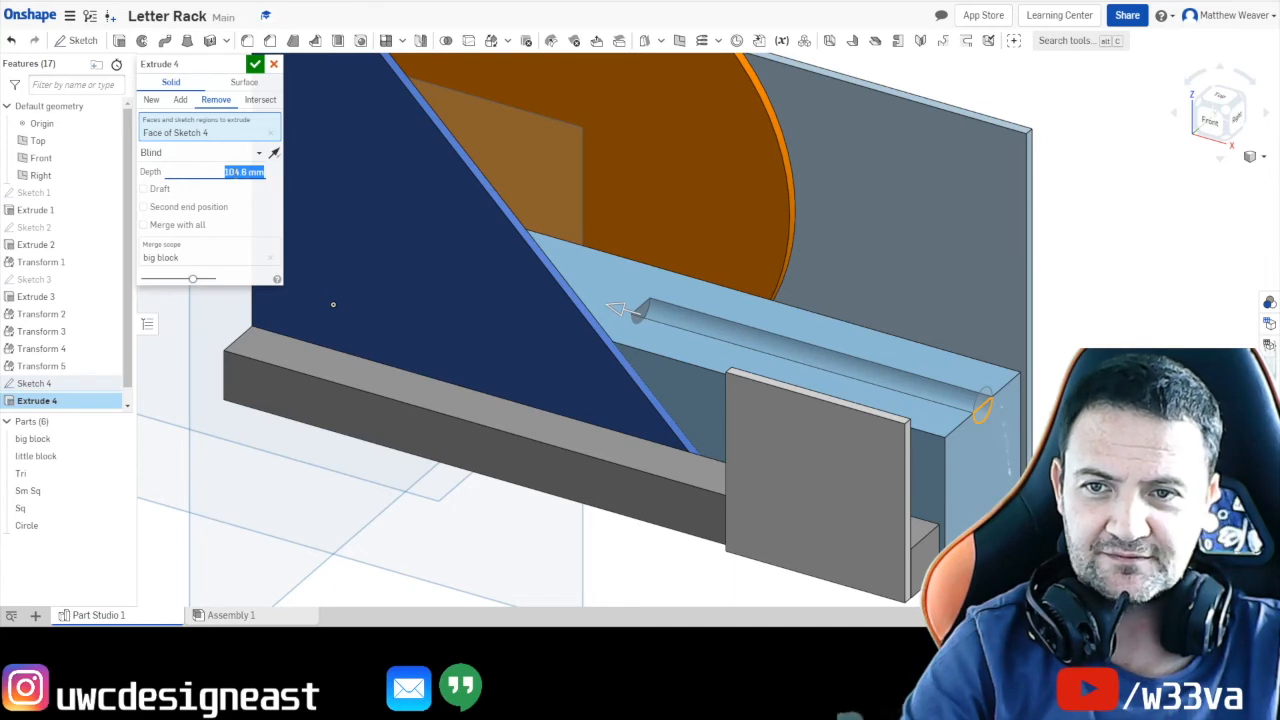
{"action": "type", "text": "0"}
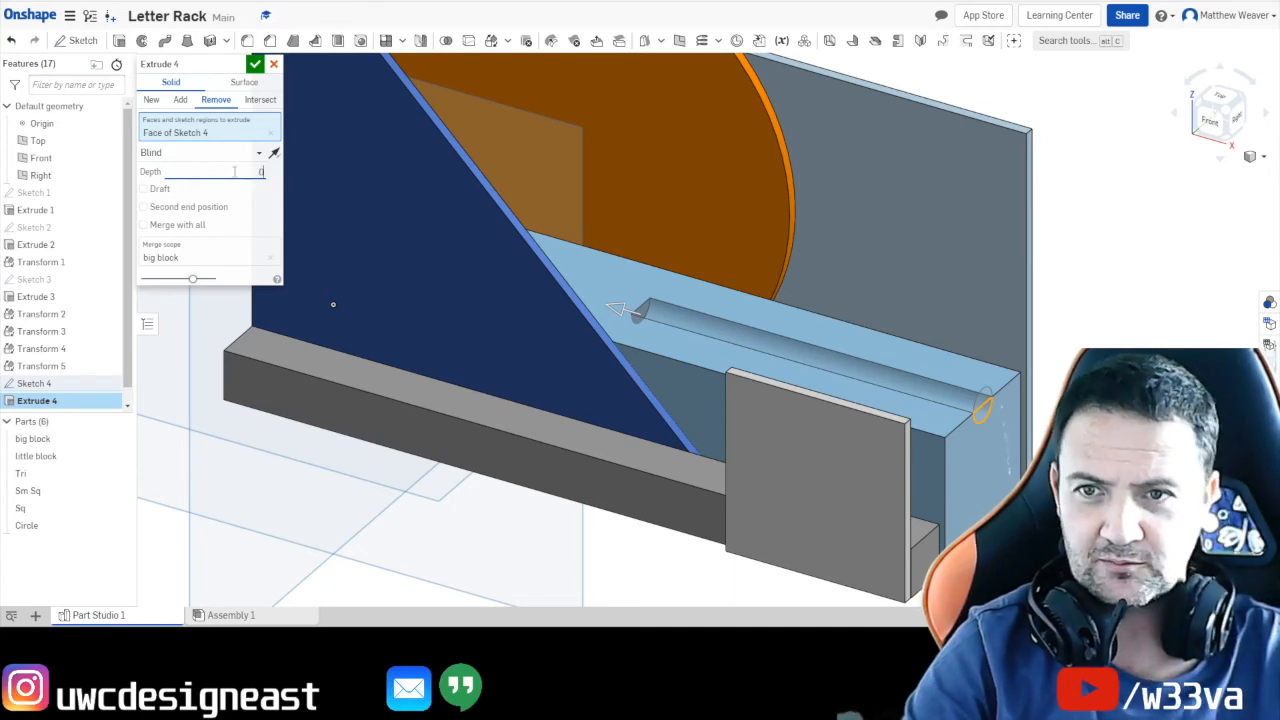
{"action": "key", "text": "BackSpace"}
{"action": "type", "text": "105"}
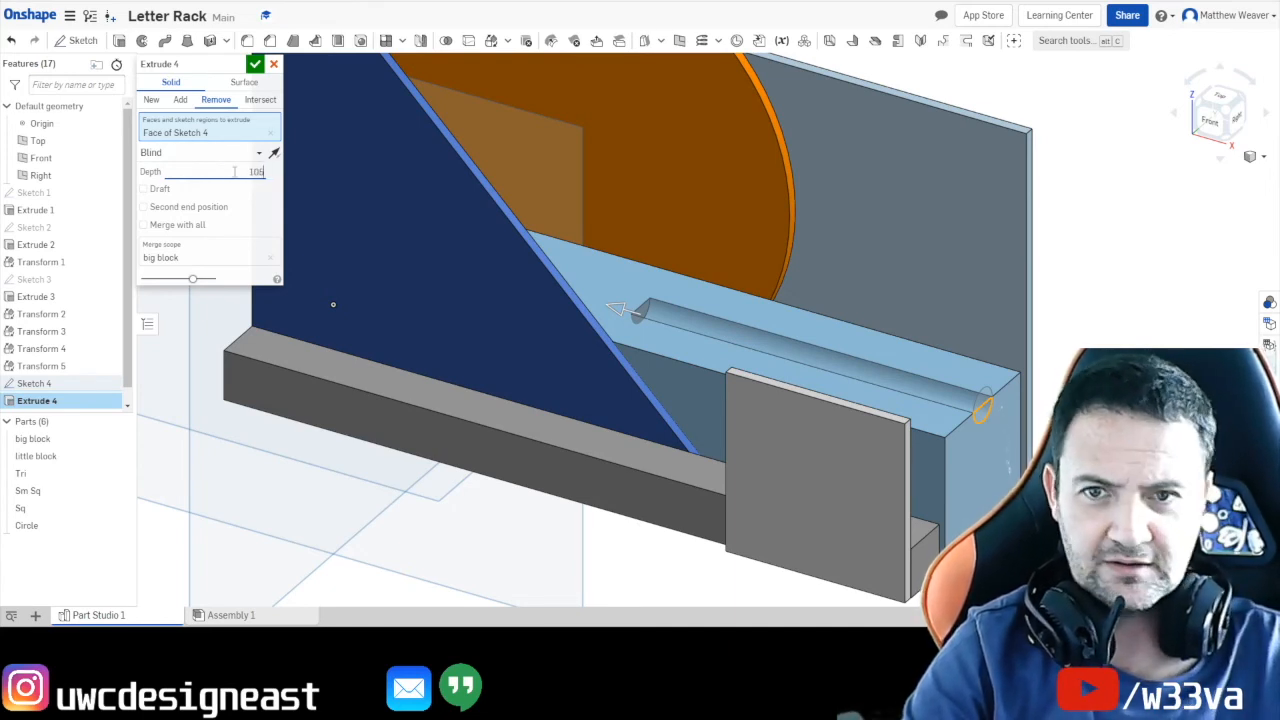
{"action": "left_click", "coordinate": [255, 63]}
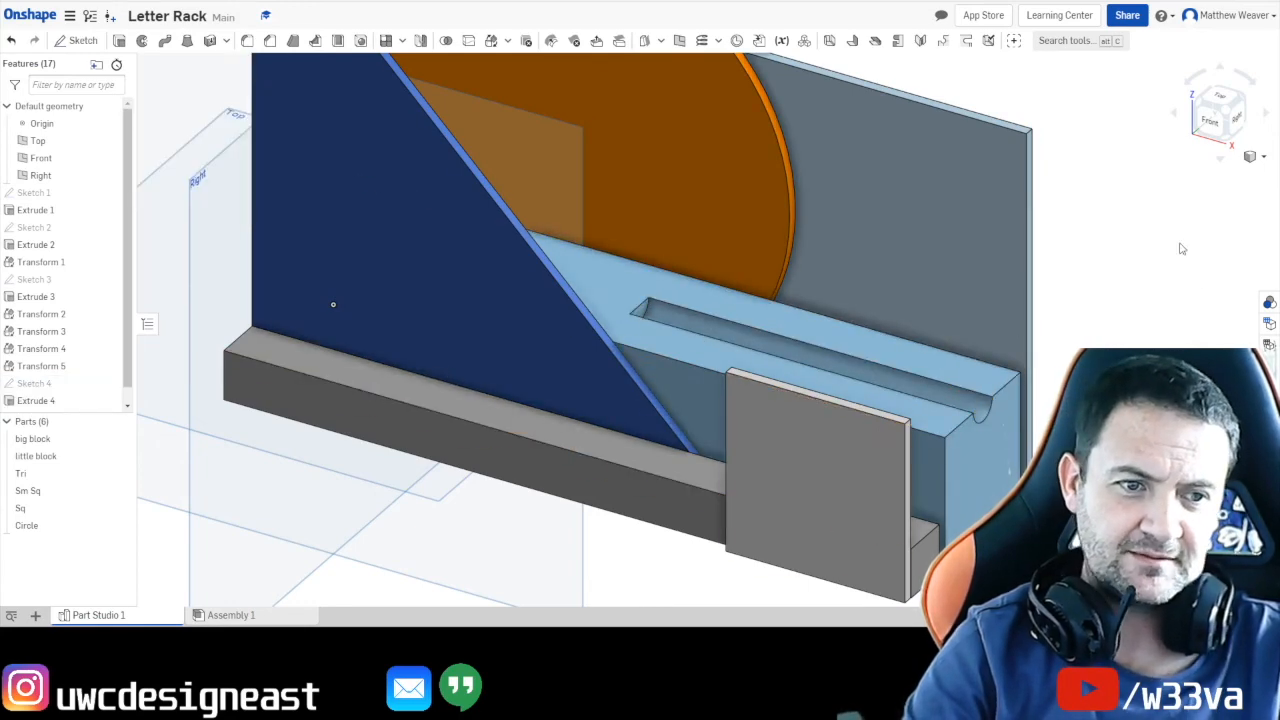
Examine the cut groove and the arrangement of the rack's parts from the end and in isometric view.
{"action": "scroll", "coordinate": [1126, 251], "scroll_direction": "up", "scroll_amount": 5}
{"action": "scroll", "coordinate": [1121, 254], "scroll_direction": "down", "scroll_amount": 8}
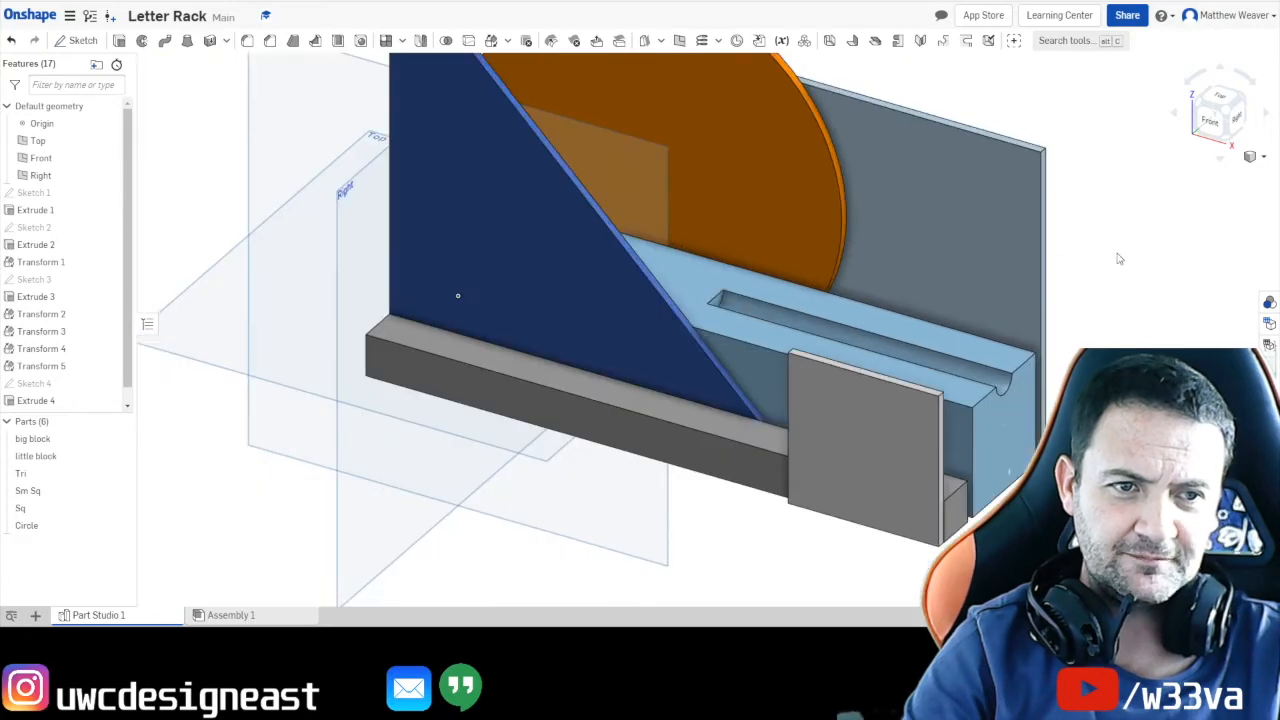
{"action": "middle_click_drag", "start_coordinate": [1121, 252], "coordinate": [1034, 309]}
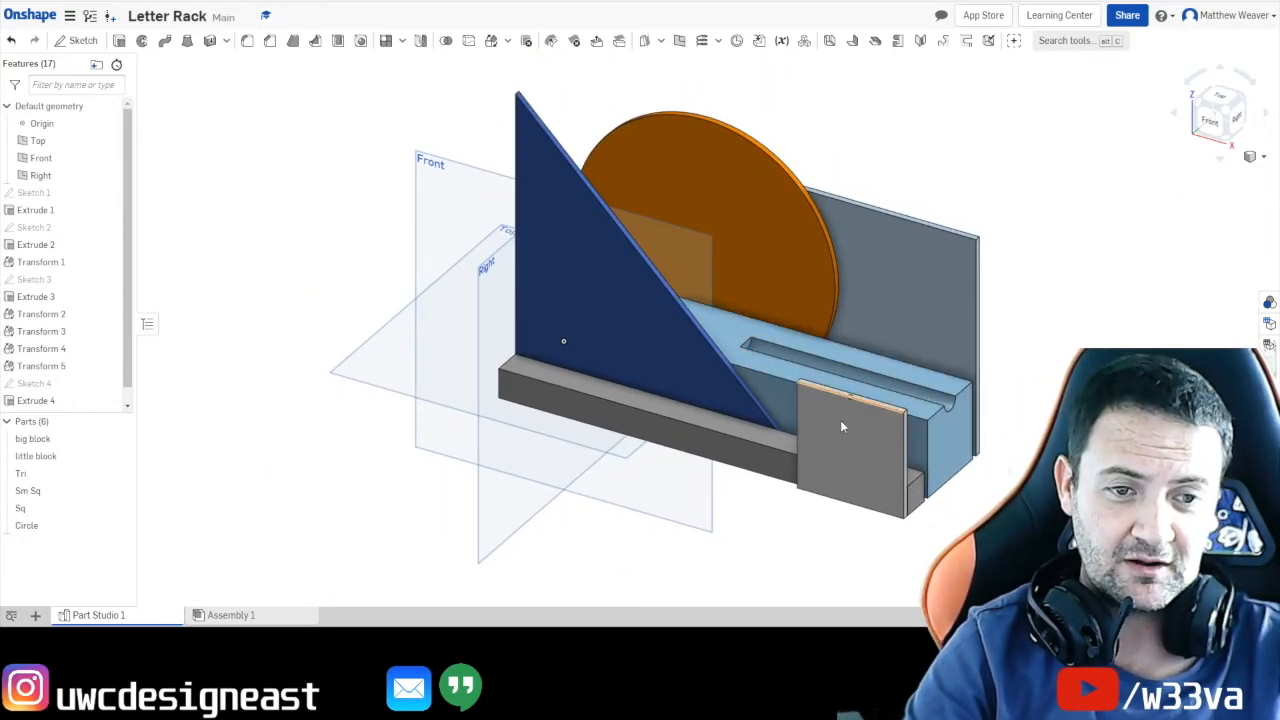
{"action": "left_click", "coordinate": [1234, 124]}
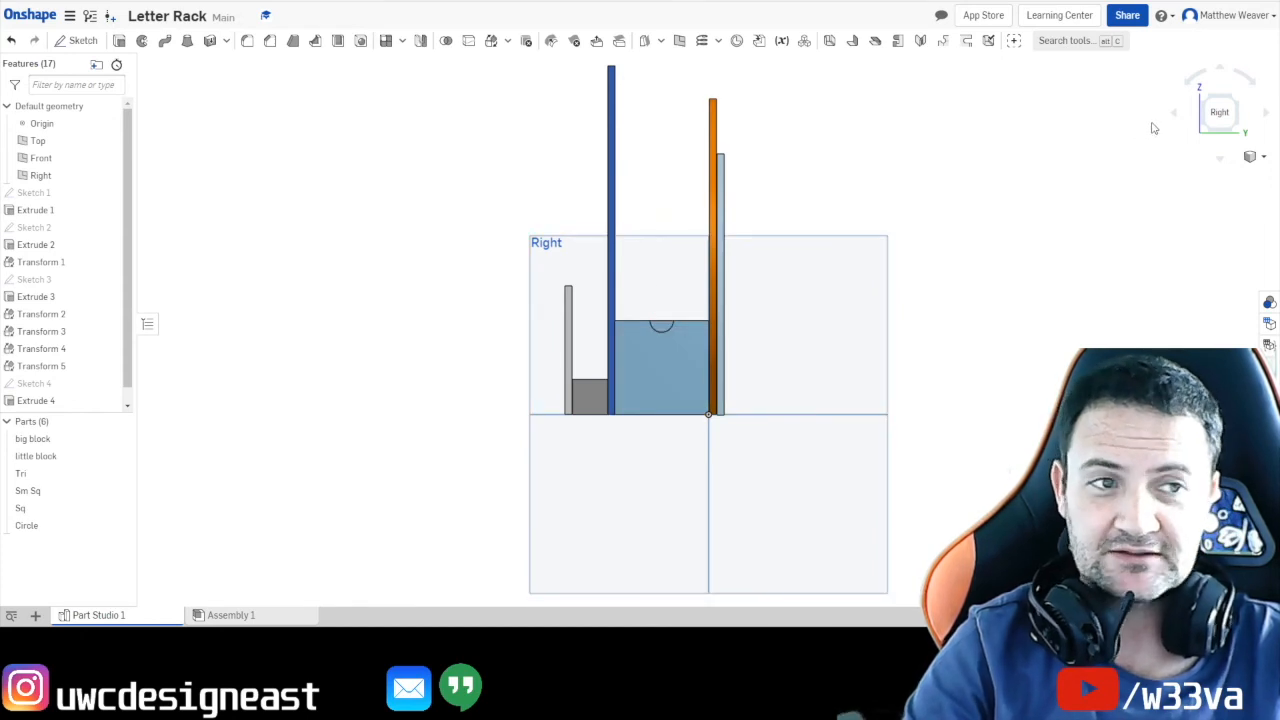
{"action": "left_click", "coordinate": [1203, 103]}
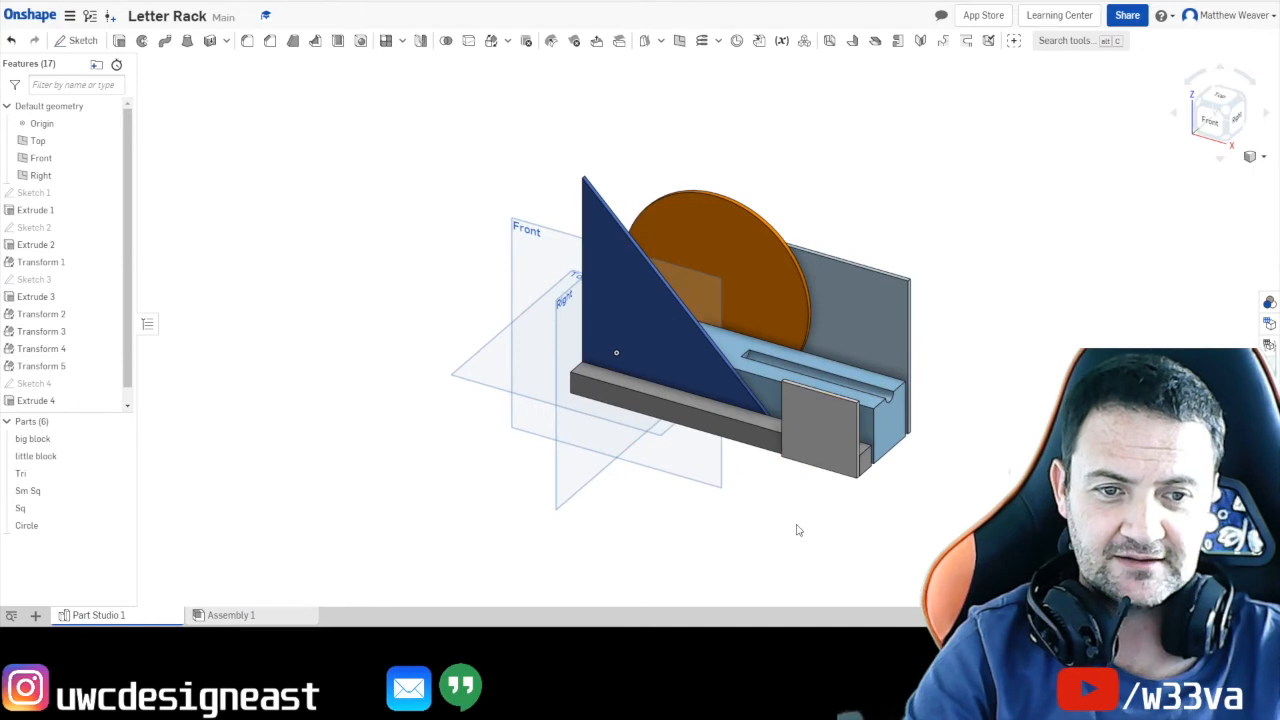
{"action": "scroll", "coordinate": [538, 397], "scroll_direction": "down", "scroll_amount": 2}
{"action": "scroll", "coordinate": [538, 397], "scroll_direction": "up", "scroll_amount": 3}
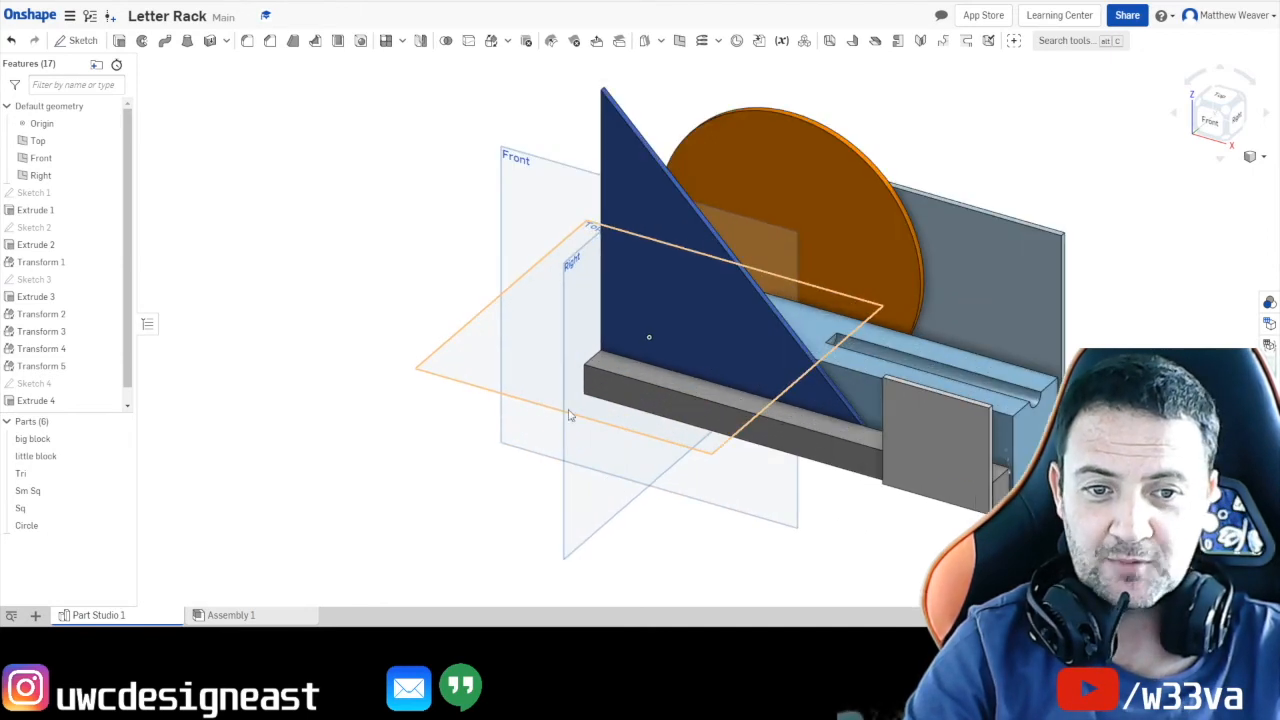
{"action": "left_click", "coordinate": [694, 391]}
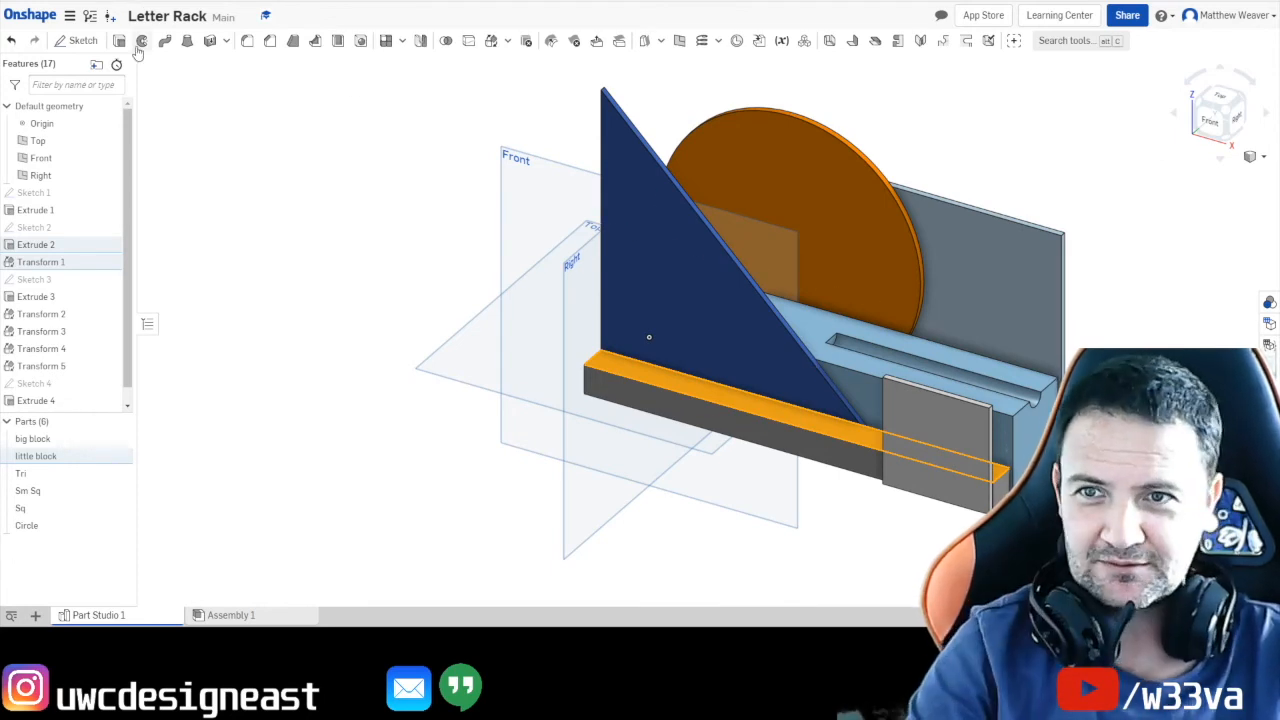
{"action": "left_click", "coordinate": [84, 44]}
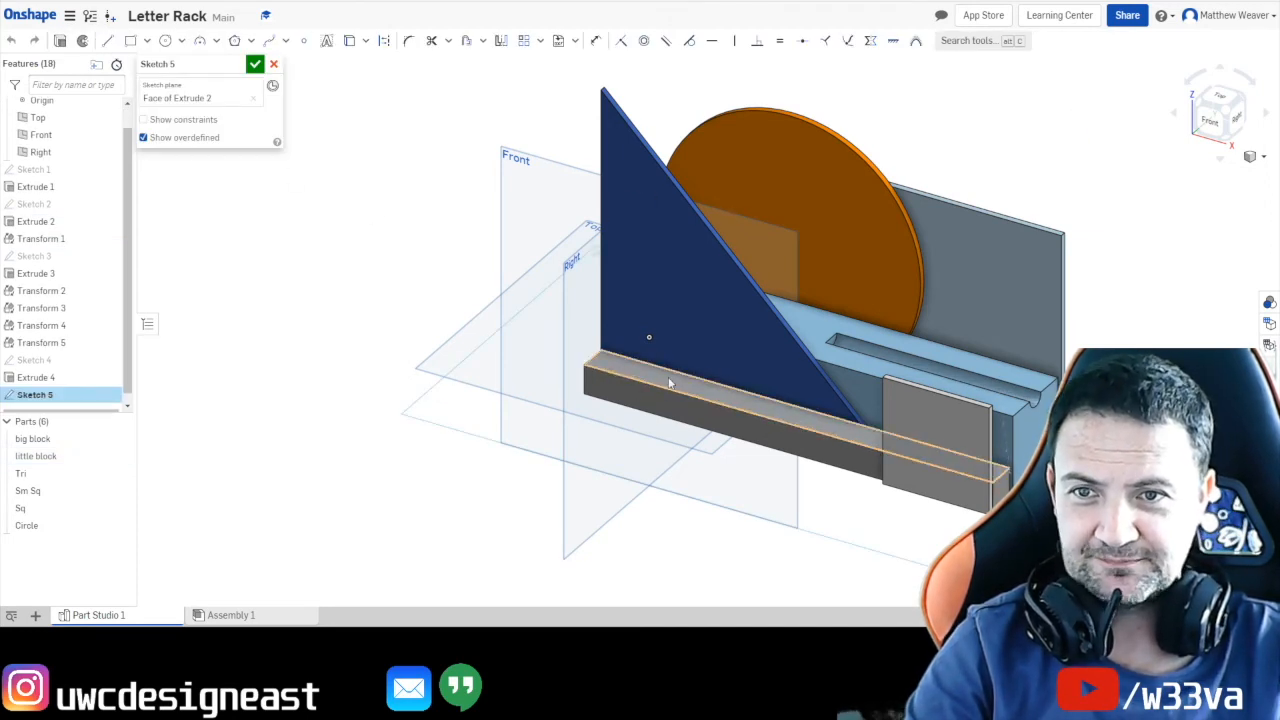
{"action": "left_click", "coordinate": [273, 64]}
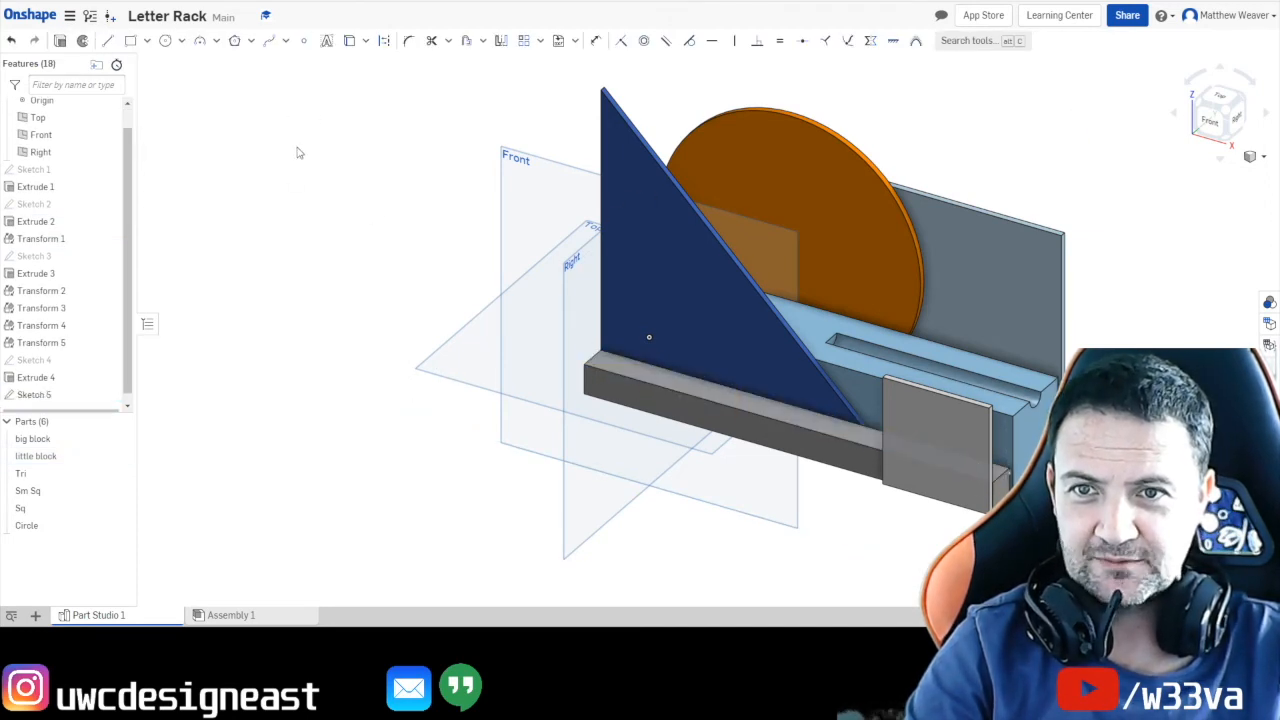
{"action": "left_click", "coordinate": [725, 396]}
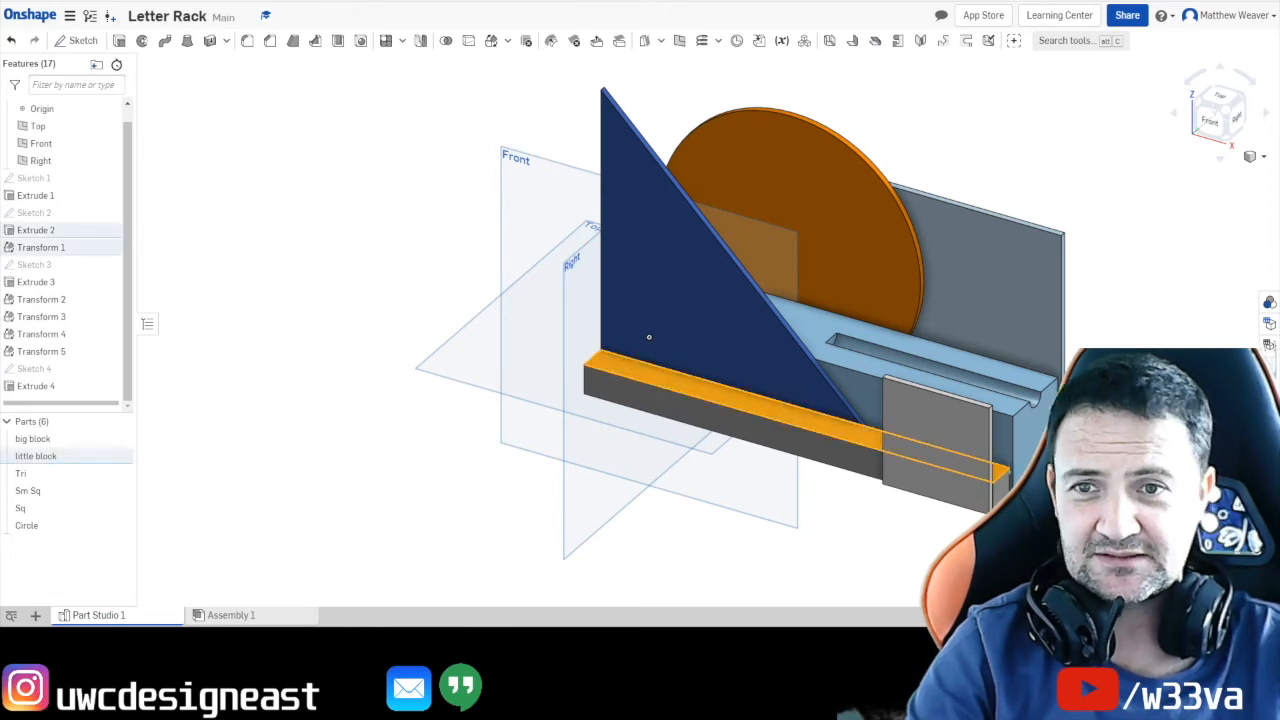
{"action": "left_click", "coordinate": [76, 40]}
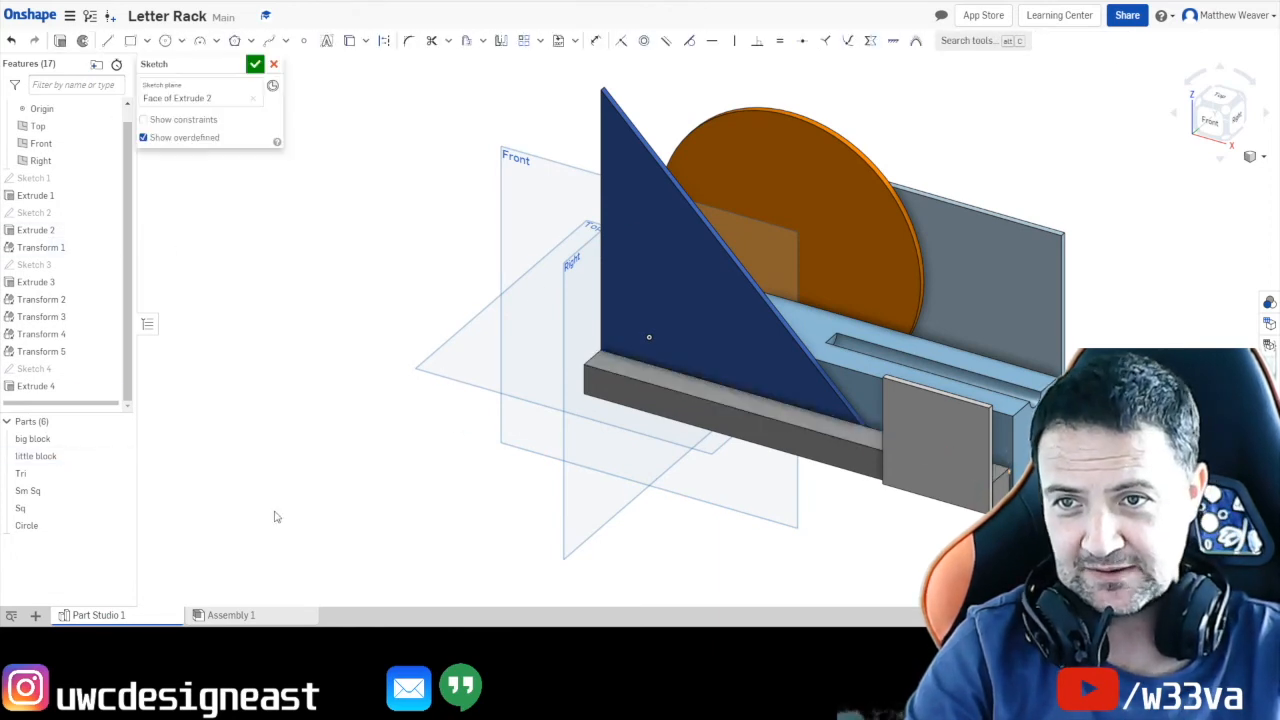
{"action": "left_click", "coordinate": [273, 64]}
Start a new sketch on the top face of the little block.
{"action": "left_click", "coordinate": [76, 40]}
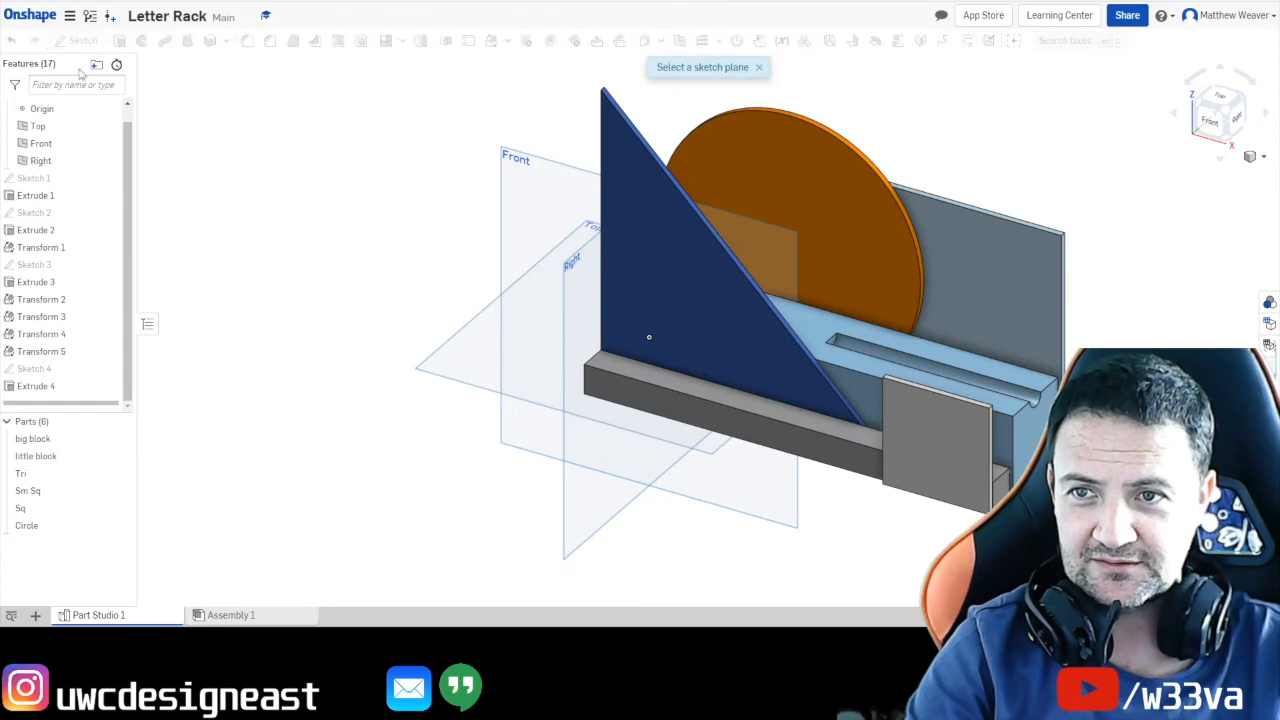
{"action": "left_click", "coordinate": [672, 384]}
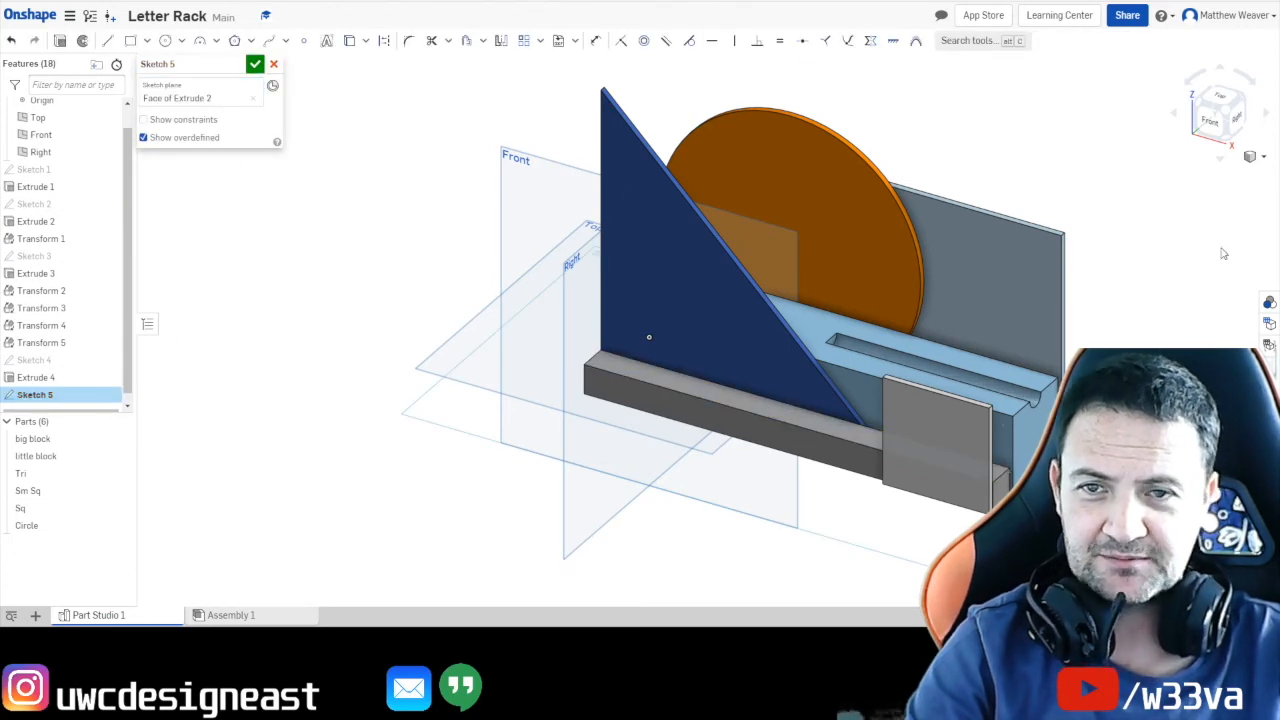
{"action": "left_click", "coordinate": [1219, 97]}
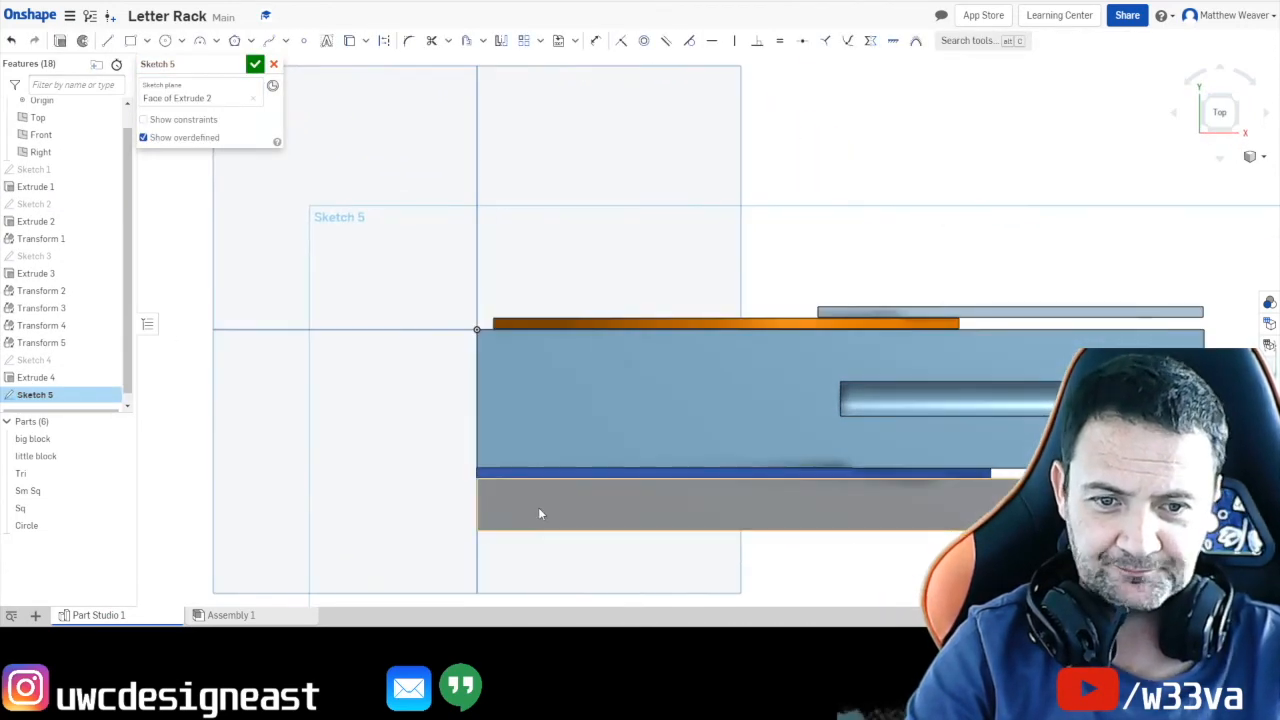
{"action": "scroll", "coordinate": [538, 507], "scroll_direction": "down", "scroll_amount": 5}
{"action": "scroll", "coordinate": [557, 535], "scroll_direction": "up", "scroll_amount": 8}
{"action": "middle_click_drag", "start_coordinate": [563, 512], "coordinate": [585, 460]}
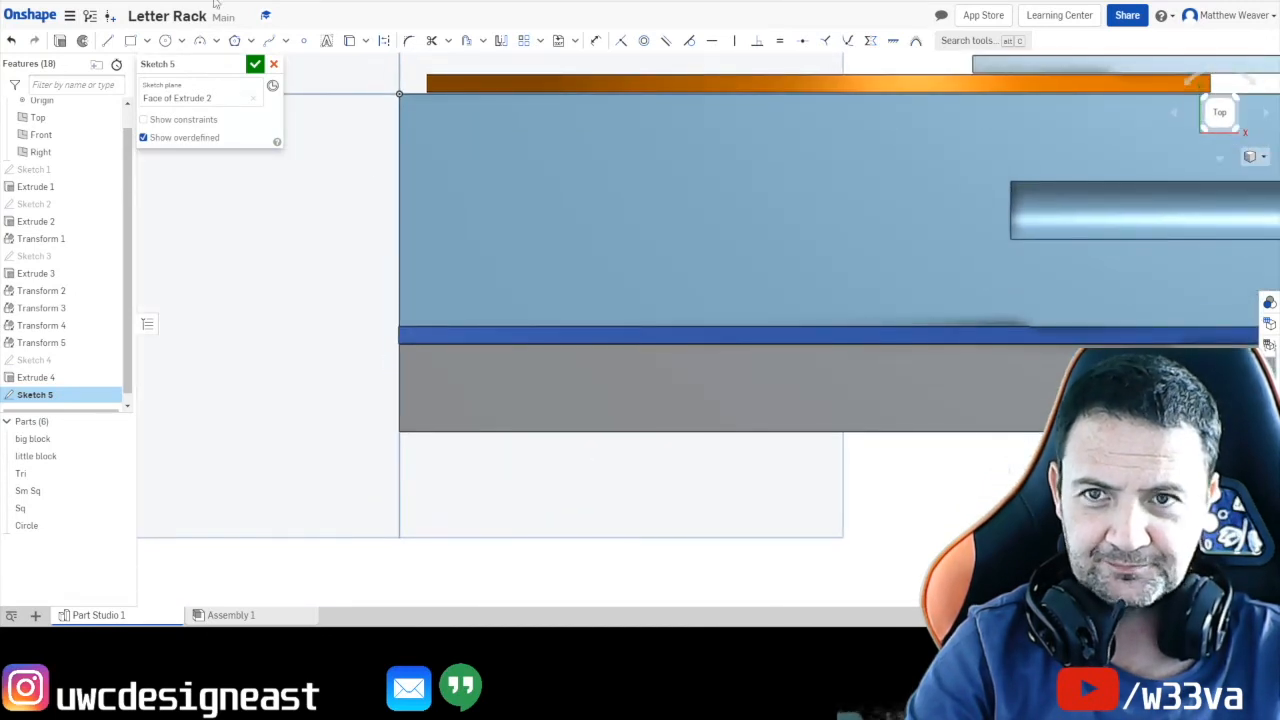
Sketch a horizontal construction line about 105 mm long from the midpoint of the little block's end edge, ending in line with the groove's start.
{"action": "left_click", "coordinate": [165, 40]}
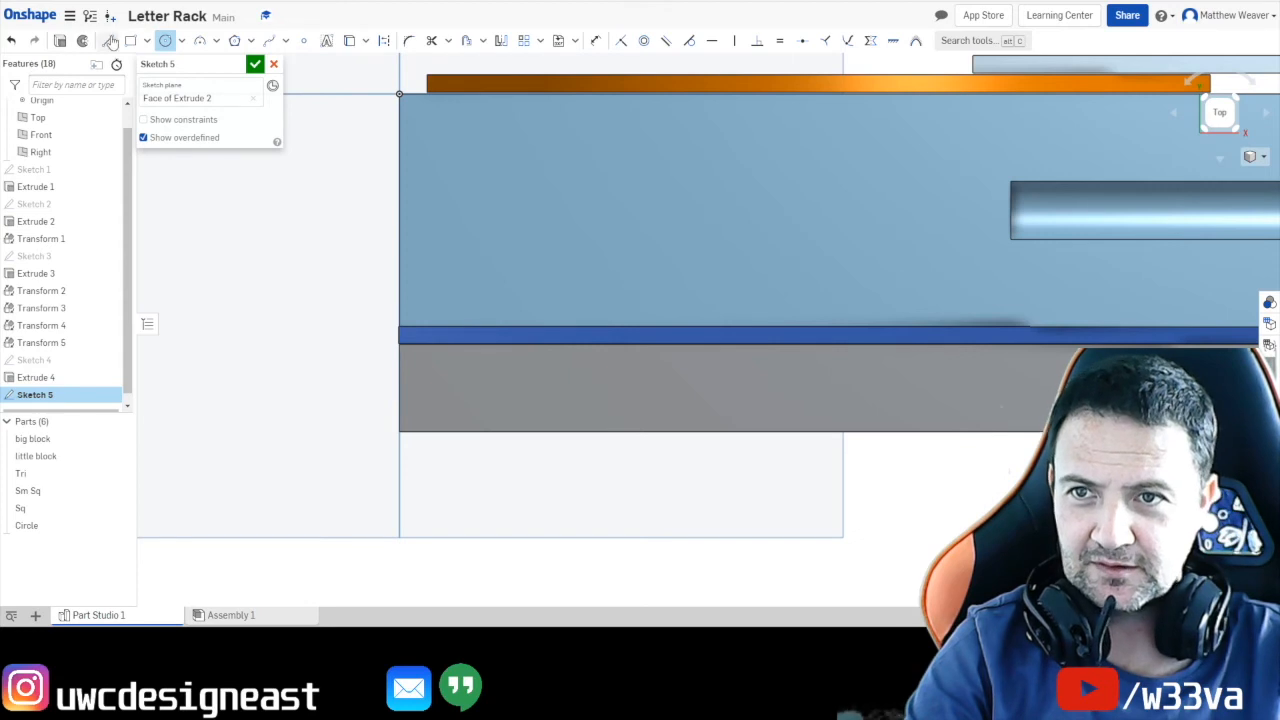
{"action": "left_click", "coordinate": [108, 41]}
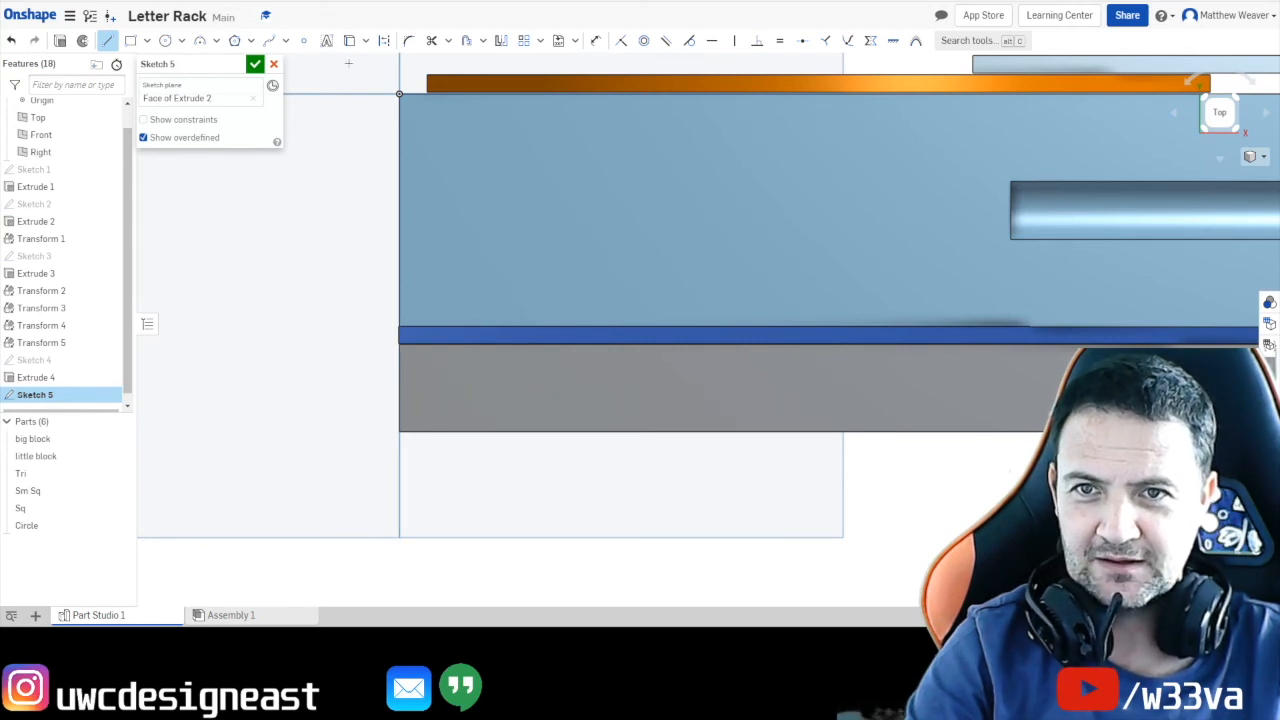
{"action": "left_click", "coordinate": [385, 42]}
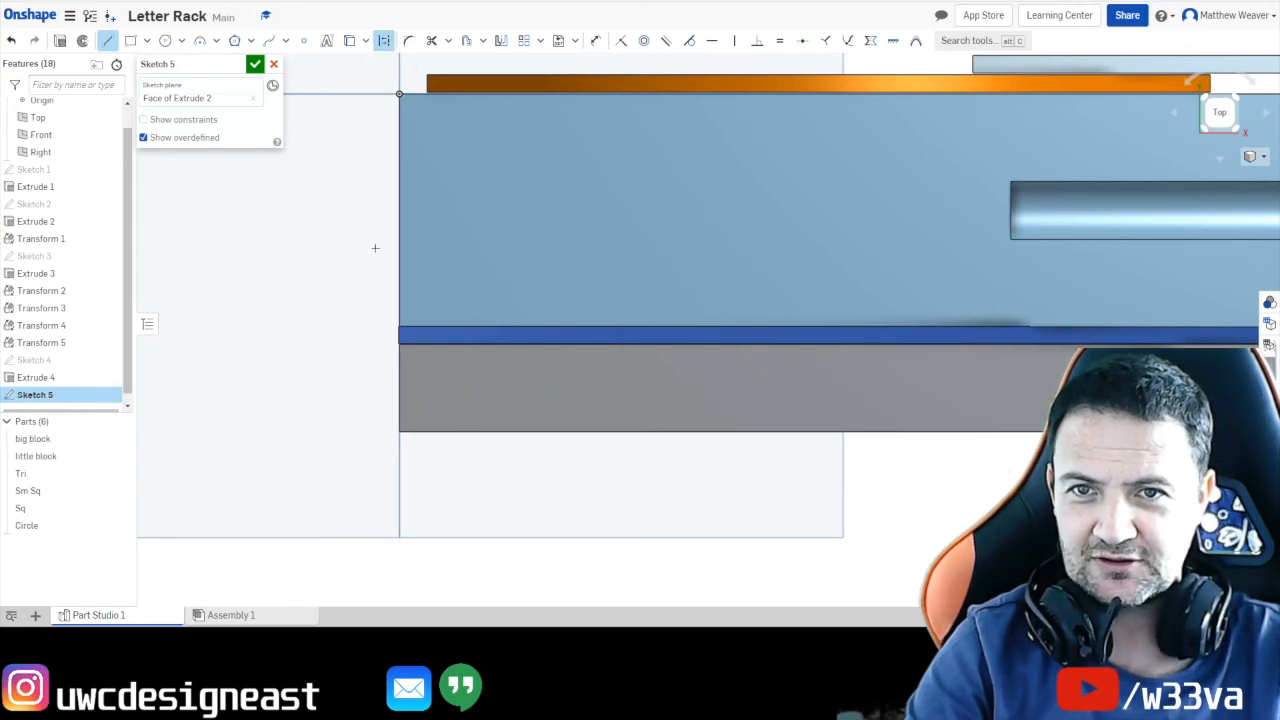
{"action": "left_click", "coordinate": [413, 390]}
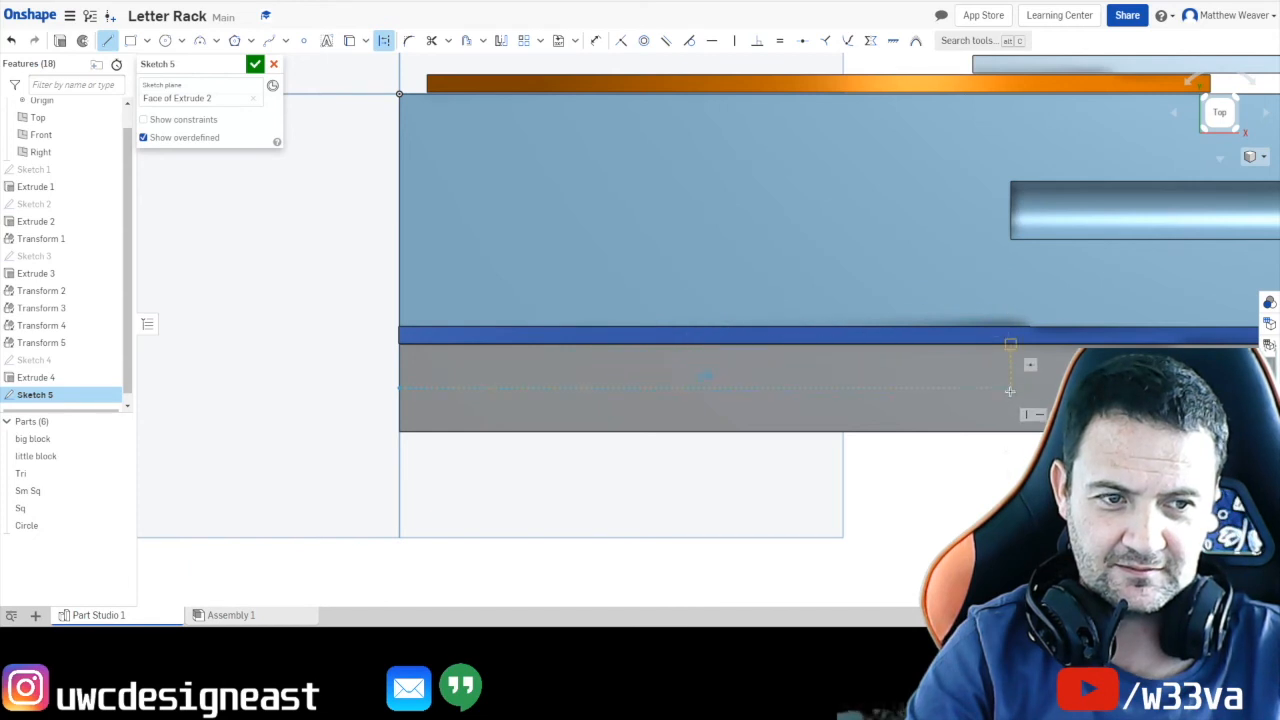
{"action": "left_click", "coordinate": [1010, 389]}
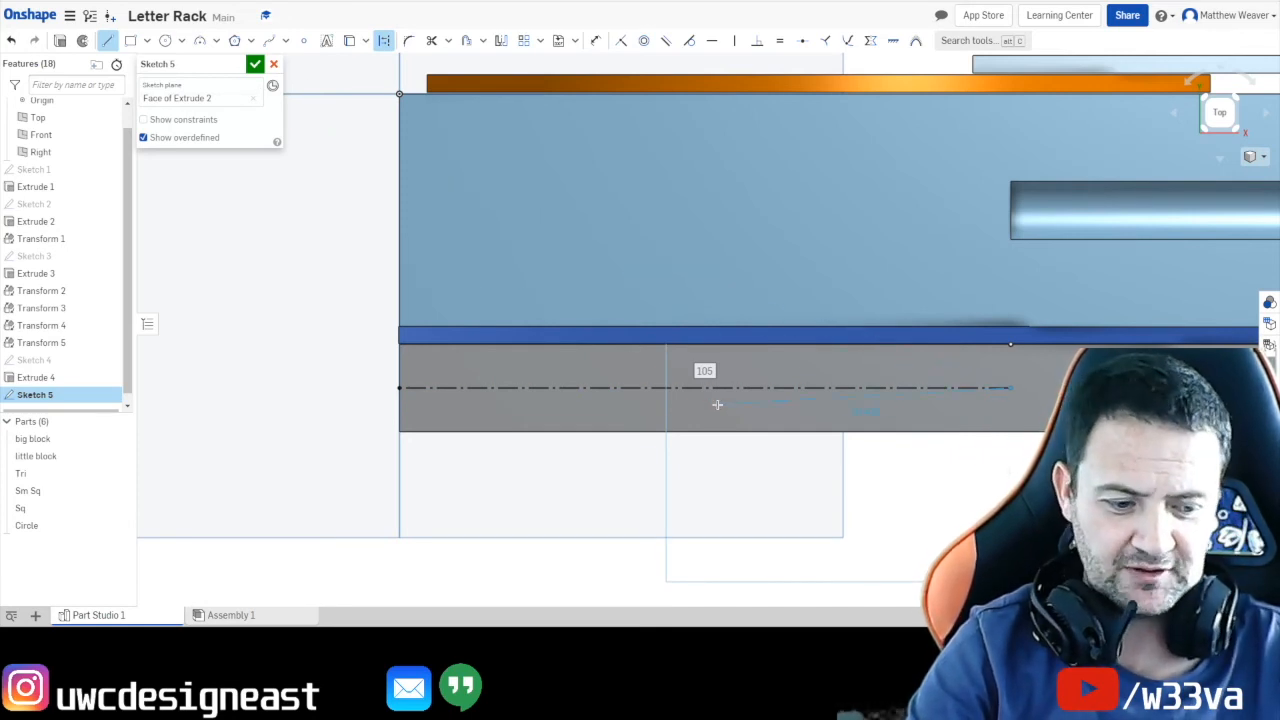
{"action": "key", "text": "Escape"}
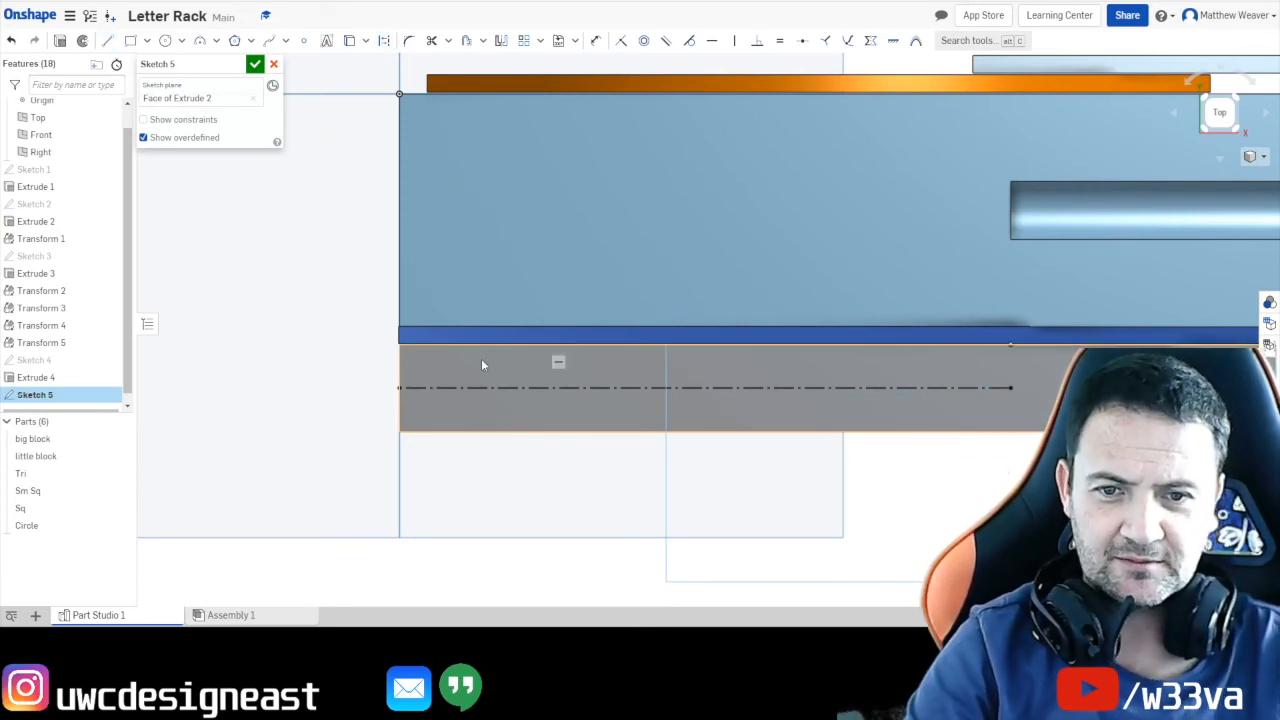
Sketch a construction circle about 7 mm in diameter centred on the construction line, near the little block's end.
{"action": "left_click", "coordinate": [167, 41]}
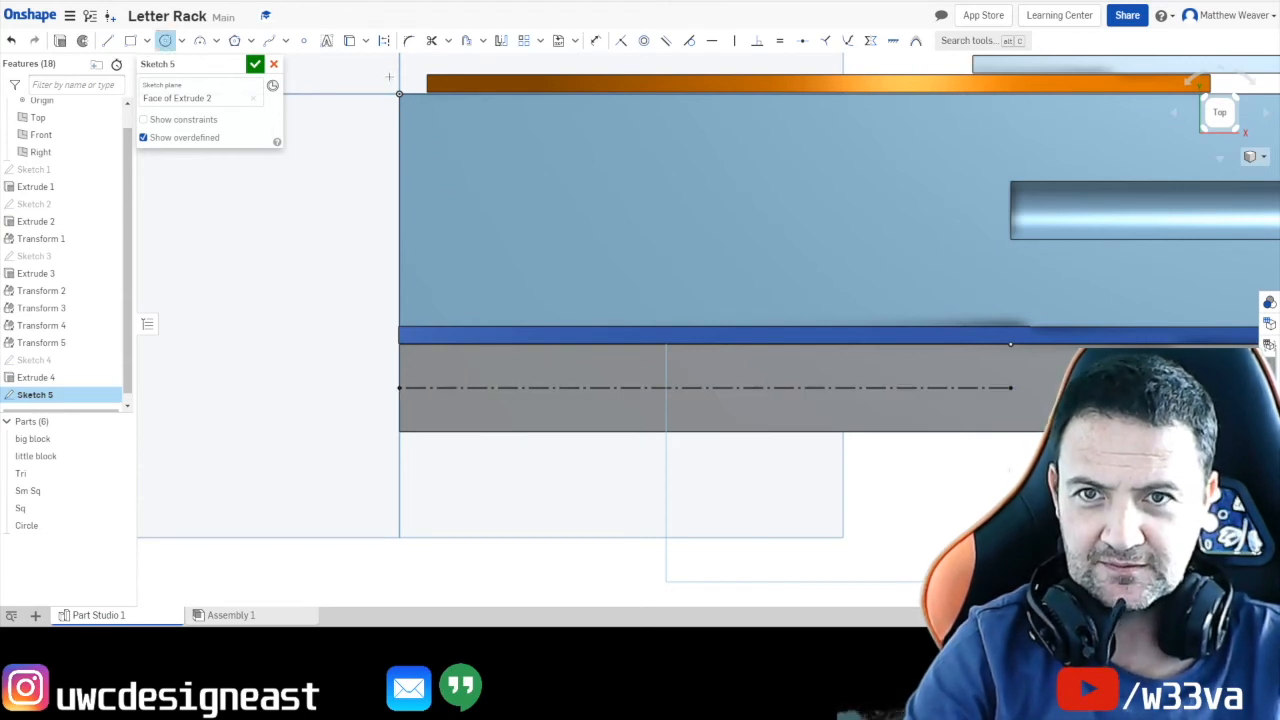
{"action": "left_click", "coordinate": [384, 45]}
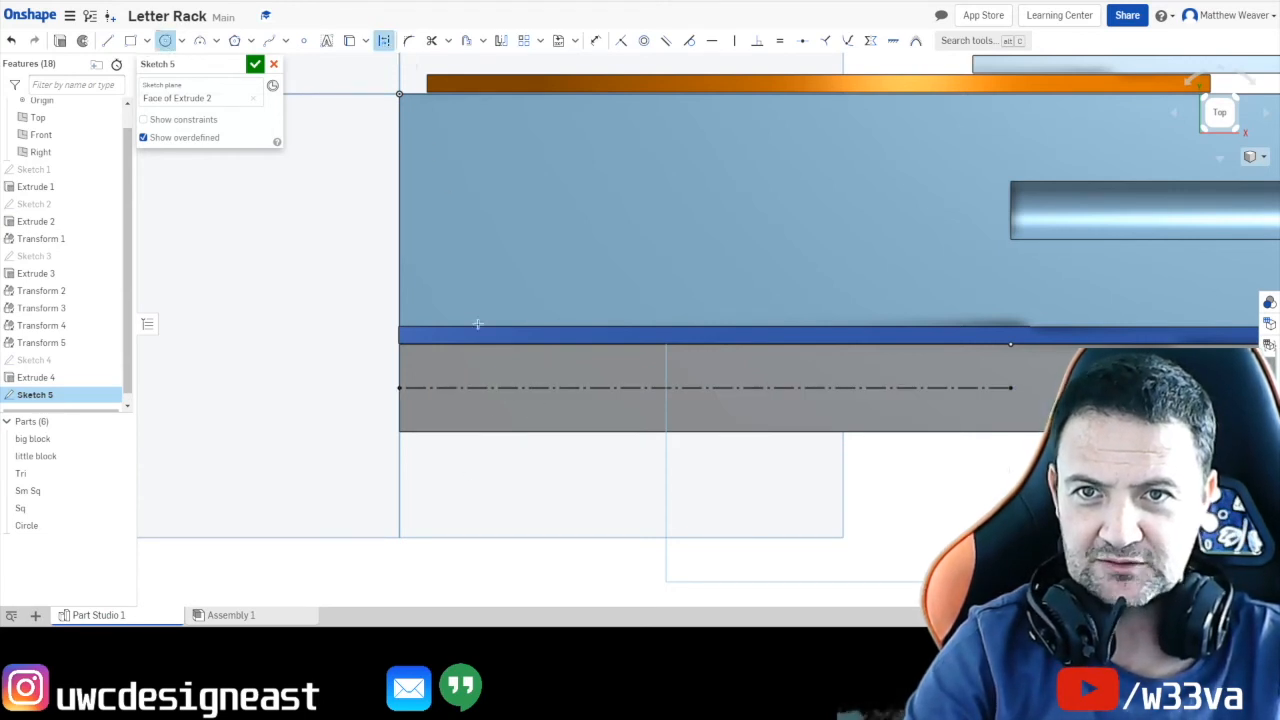
{"action": "left_click", "coordinate": [529, 408]}
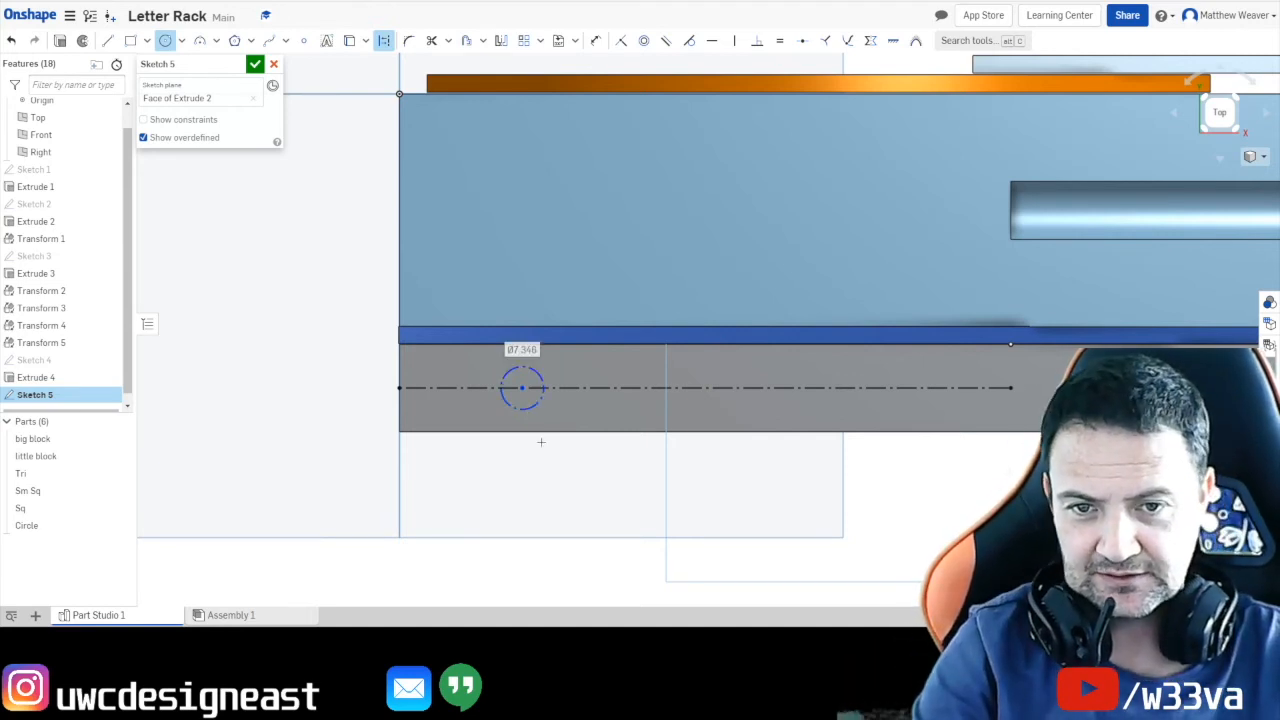
Add a second construction circle on the little block's centre line beside the first one, and dimension its diameter to 8 mm.
{"action": "left_click", "coordinate": [617, 408]}
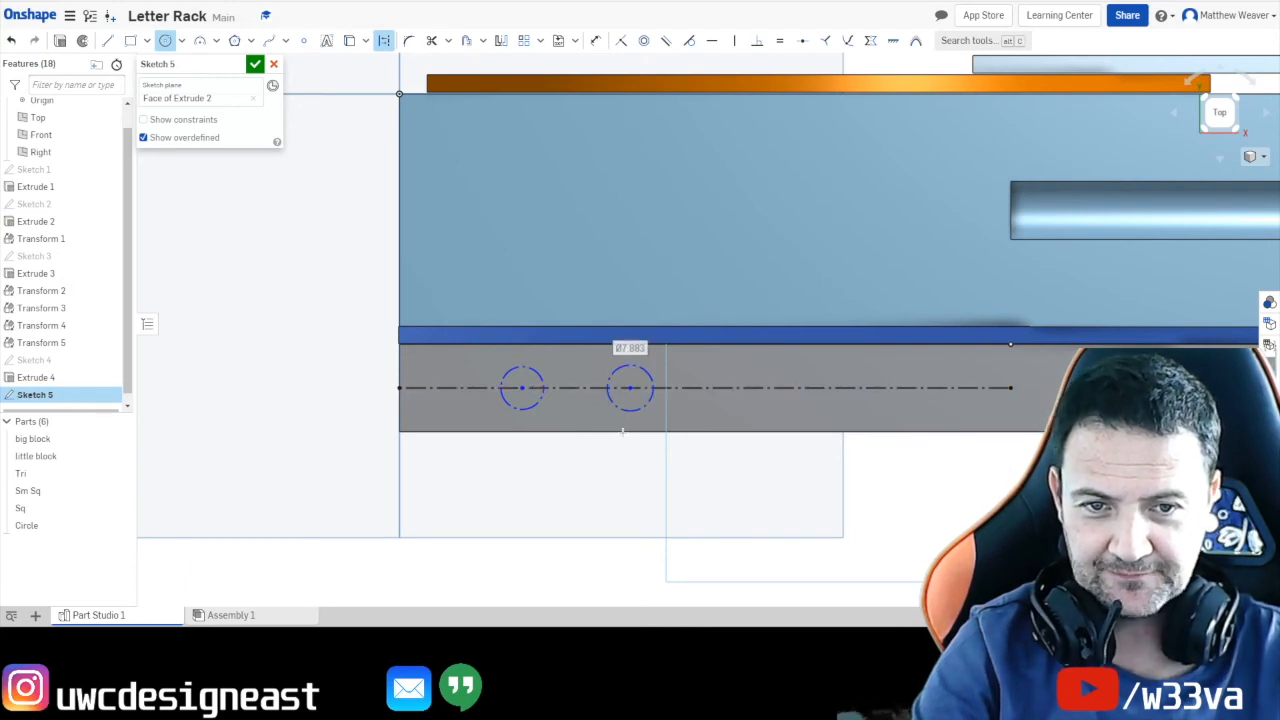
{"action": "left_click", "coordinate": [596, 42]}
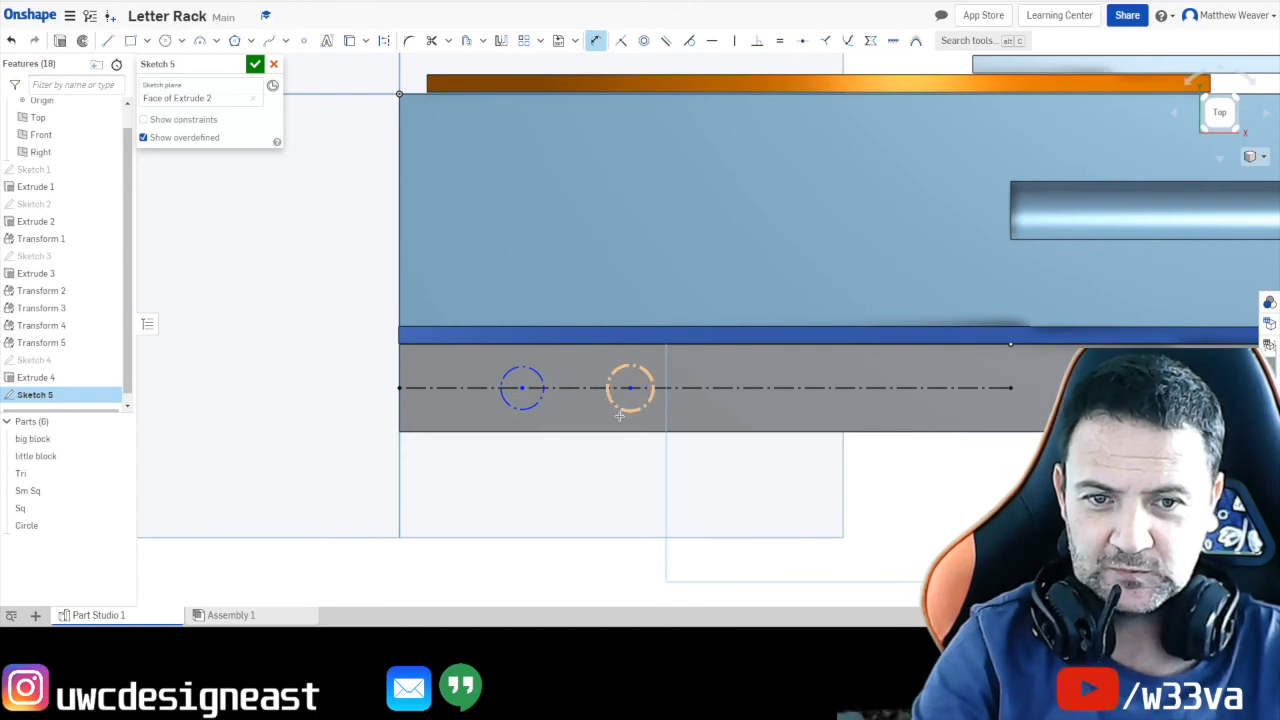
{"action": "left_click", "coordinate": [620, 414]}
{"action": "left_click", "coordinate": [608, 482]}
{"action": "type", "text": "8"}
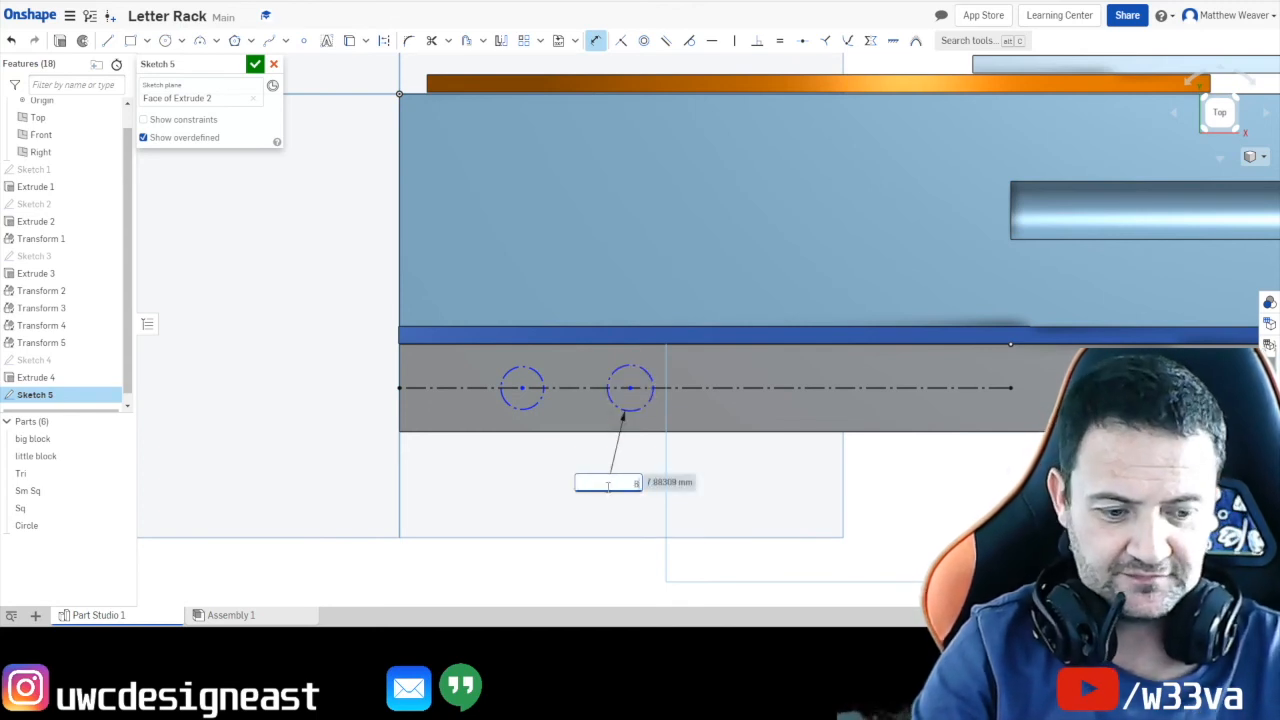
{"action": "key", "text": "Return"}
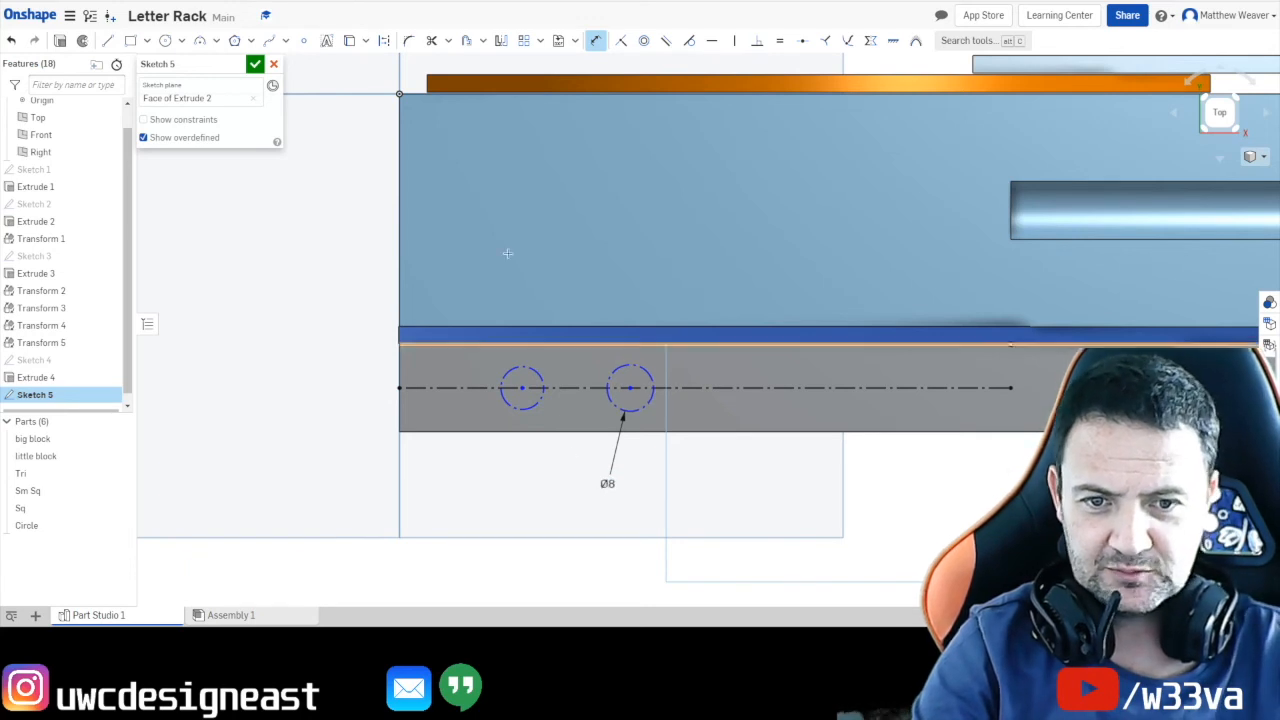
Dimension the diameter of the circle nearer the little block's end to 8 mm.
{"action": "left_click", "coordinate": [517, 407]}
{"action": "left_click", "coordinate": [484, 498]}
{"action": "type", "text": "8"}
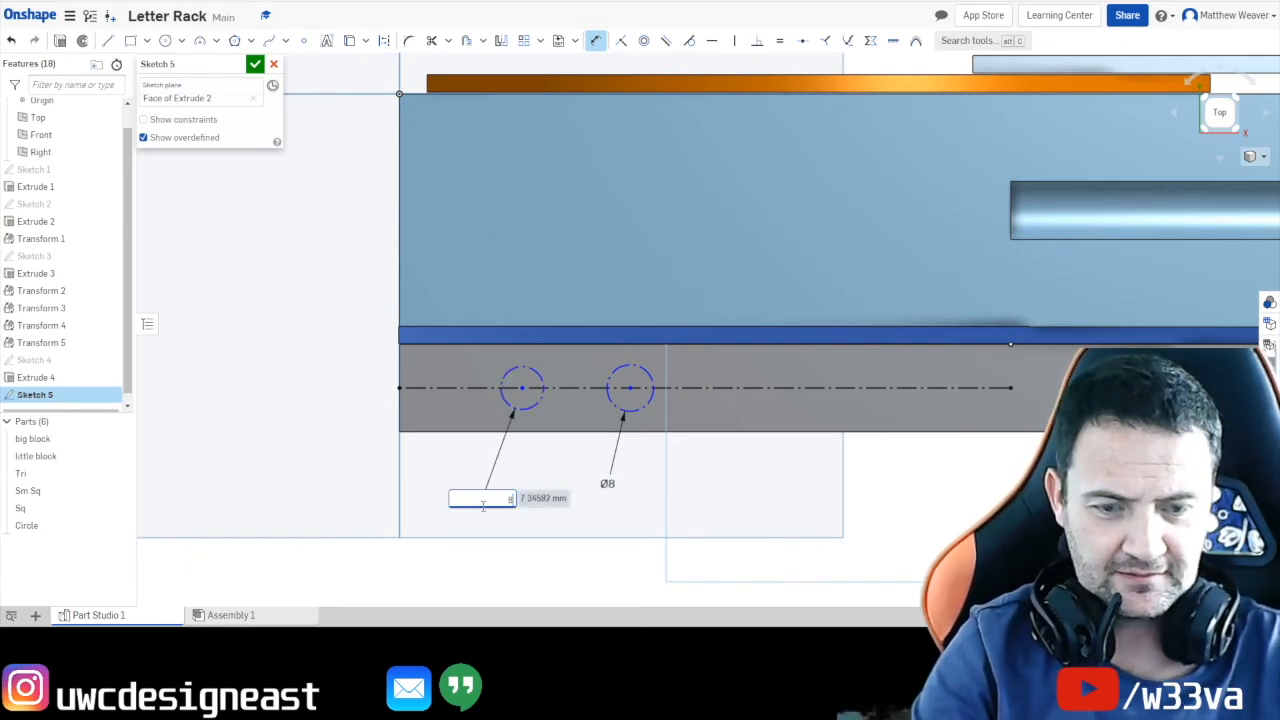
{"action": "key", "text": "Return"}
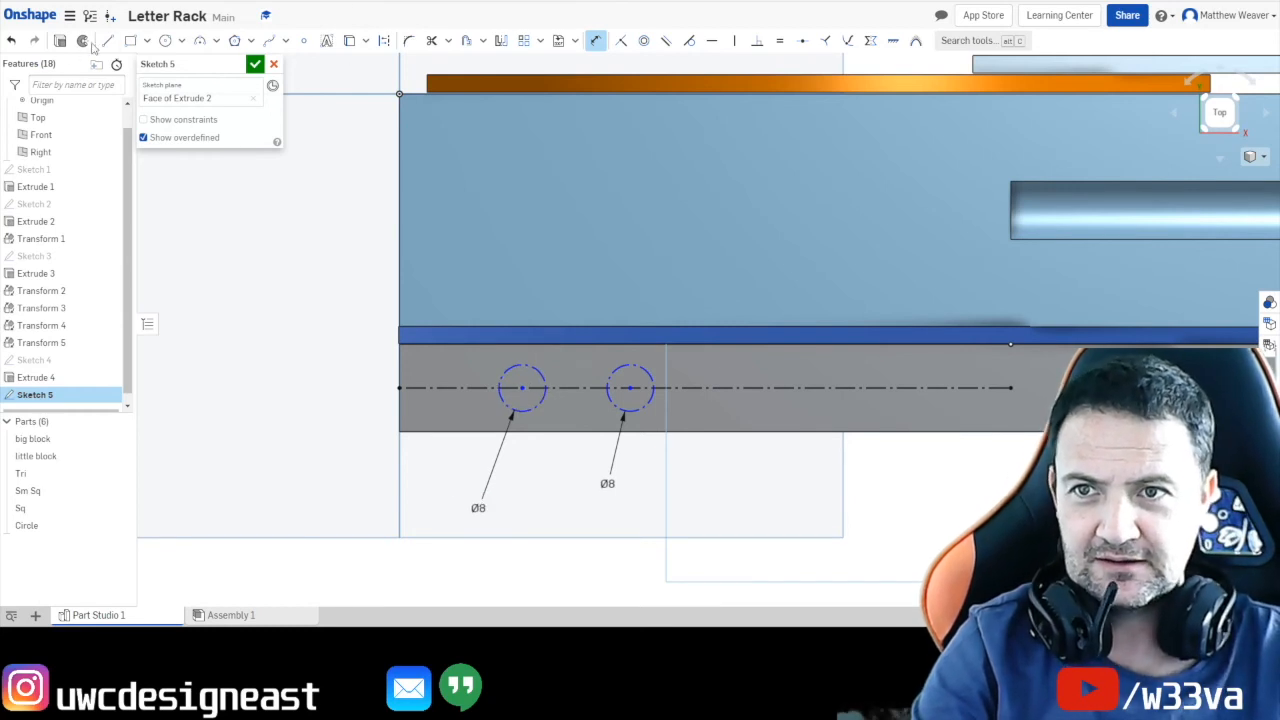
Convert both 8 mm circles from construction to regular geometry and finish the sketch.
{"action": "left_click", "coordinate": [539, 404]}
{"action": "left_click", "coordinate": [640, 412]}
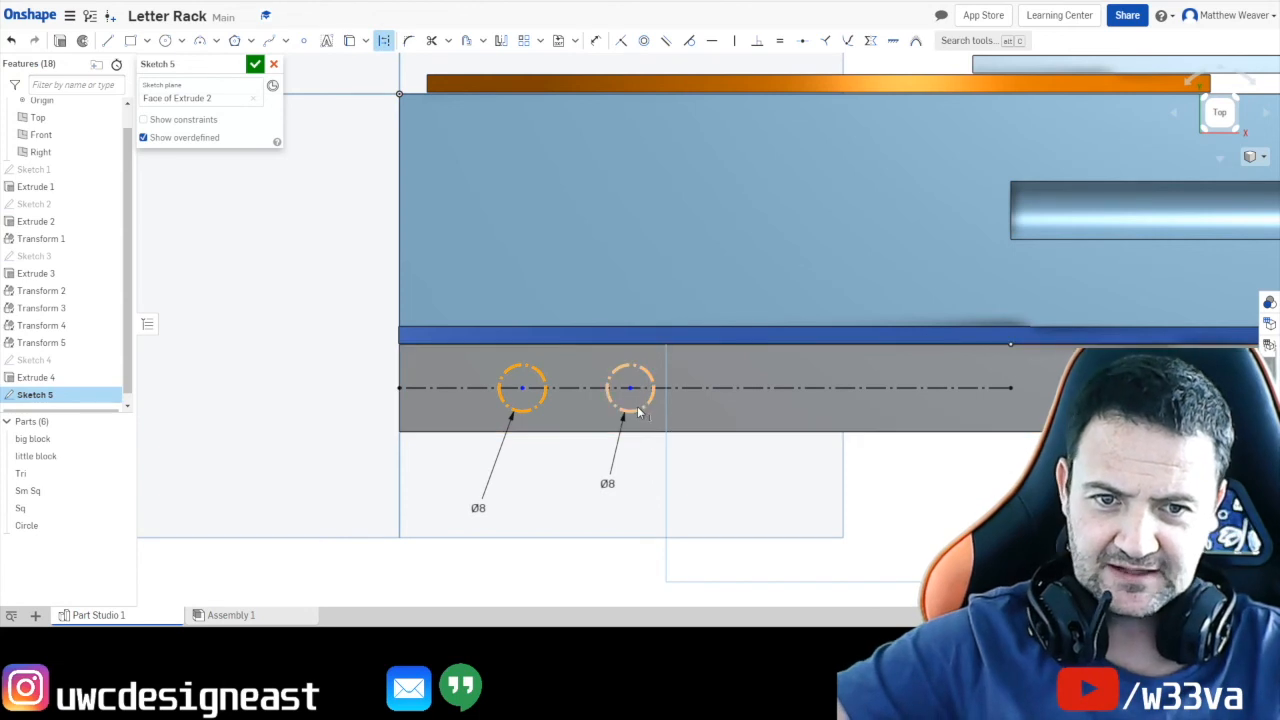
{"action": "left_click", "coordinate": [384, 40]}
{"action": "left_click", "coordinate": [376, 492]}
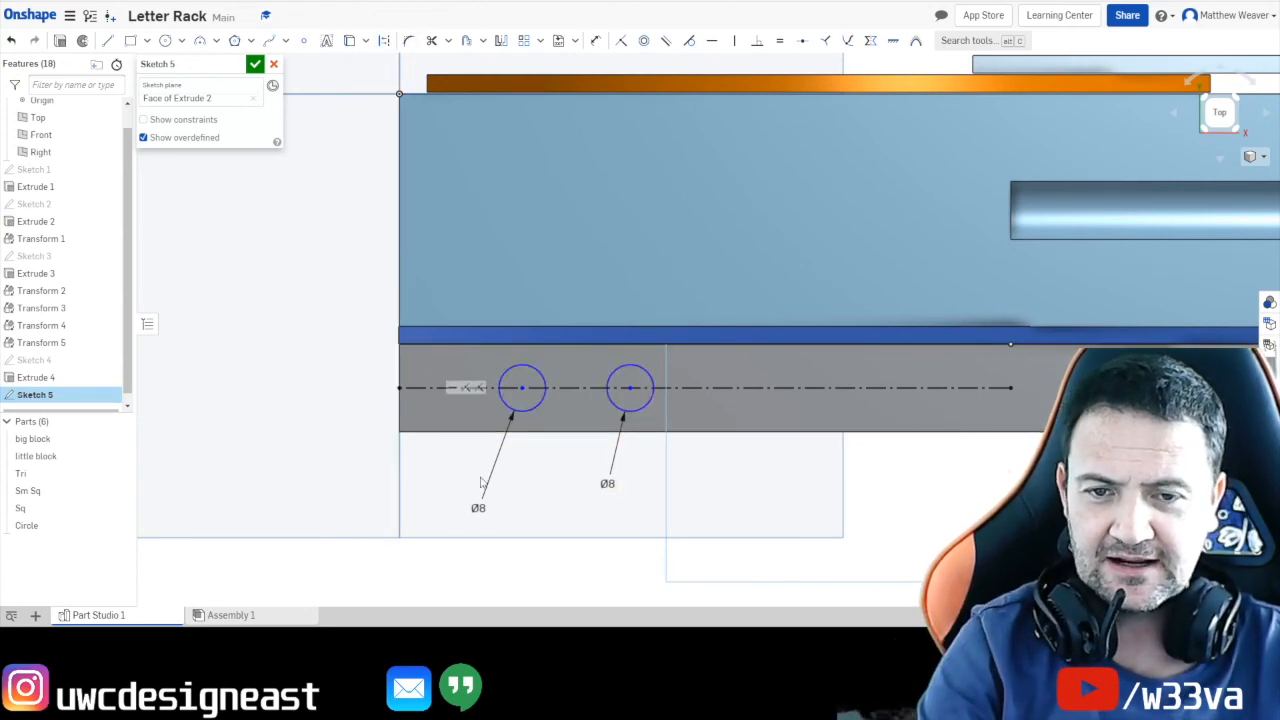
{"action": "left_click", "coordinate": [1218, 132]}
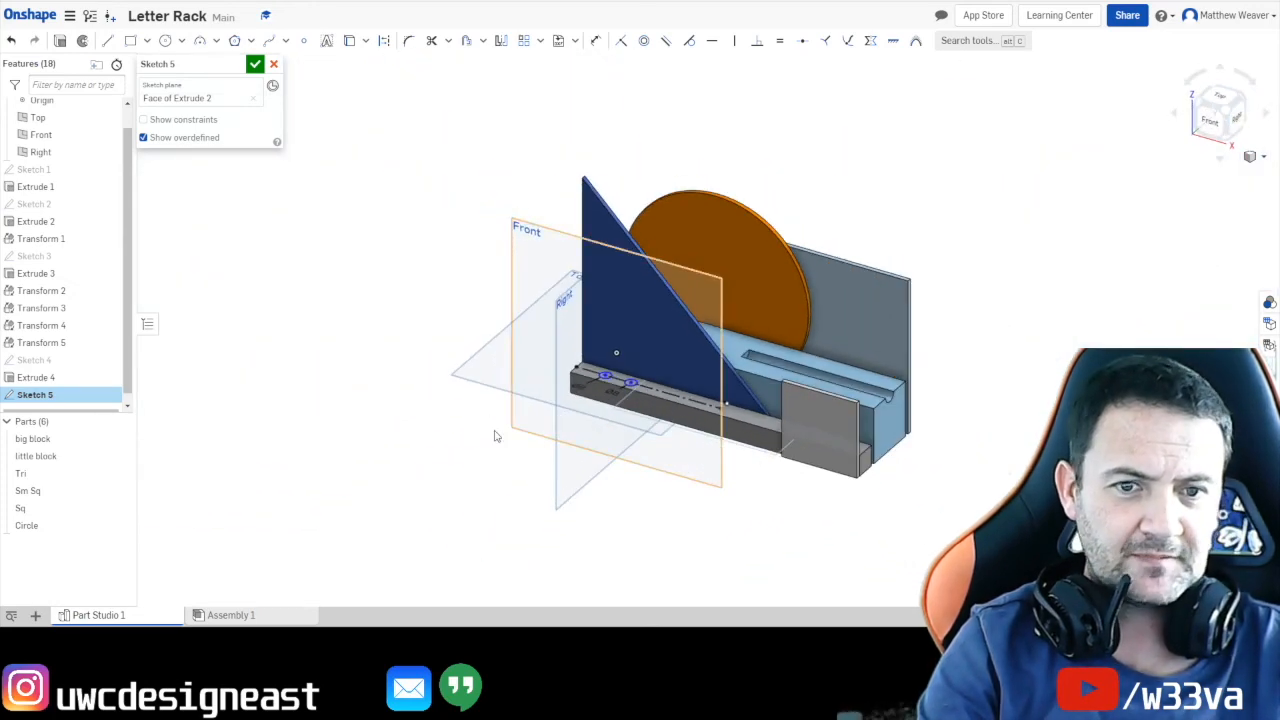
{"action": "scroll", "coordinate": [562, 429], "scroll_direction": "up", "scroll_amount": 10}
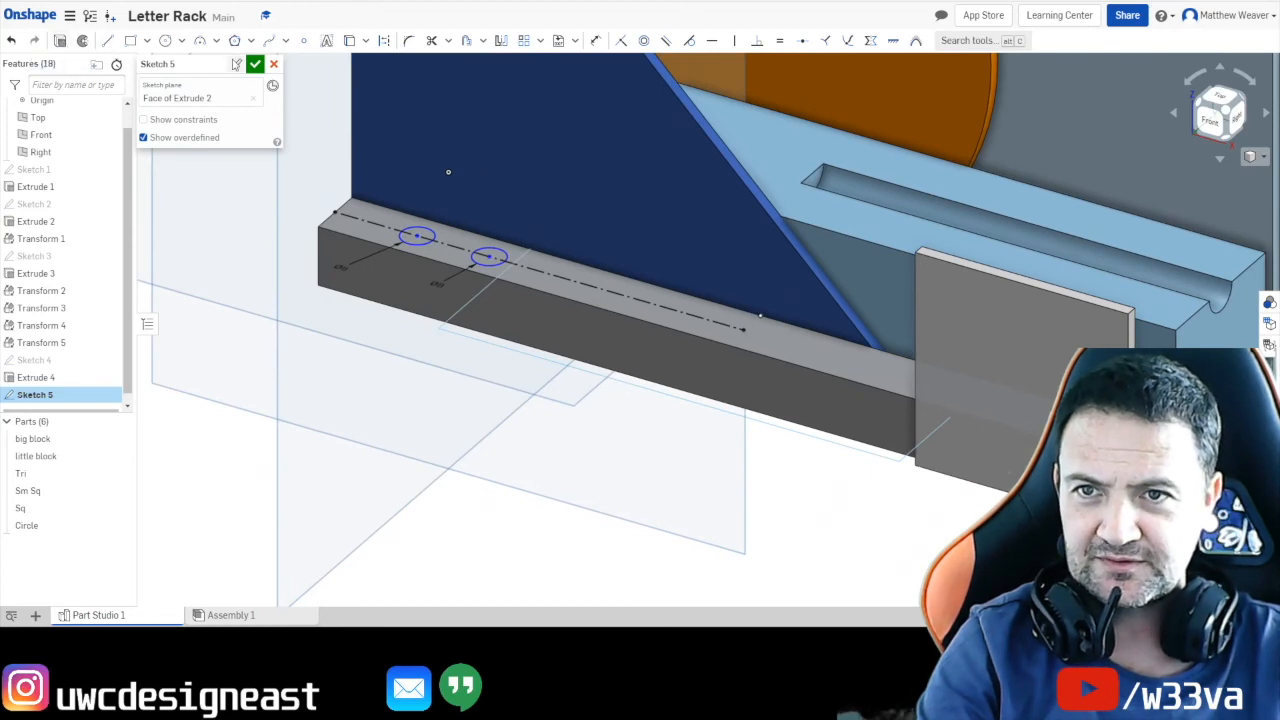
{"action": "left_click", "coordinate": [255, 64]}
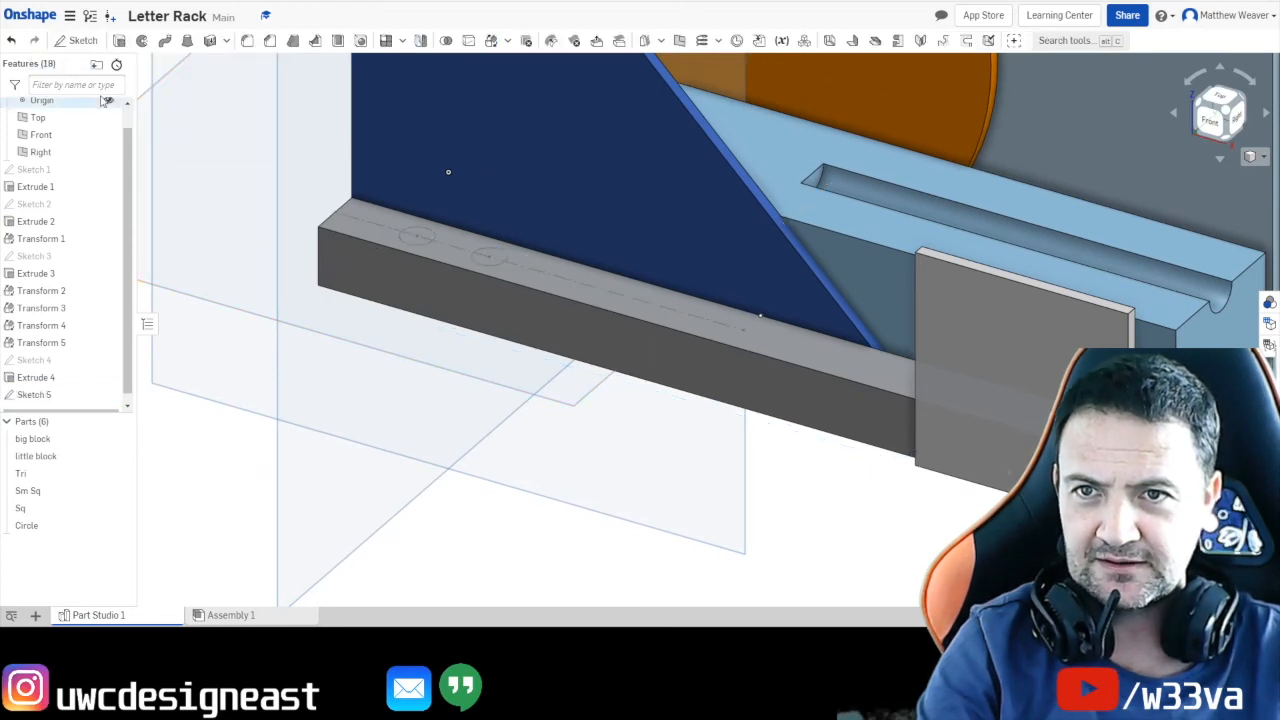
Extrude both circles as a removal into the little block.
{"action": "left_click", "coordinate": [64, 40]}
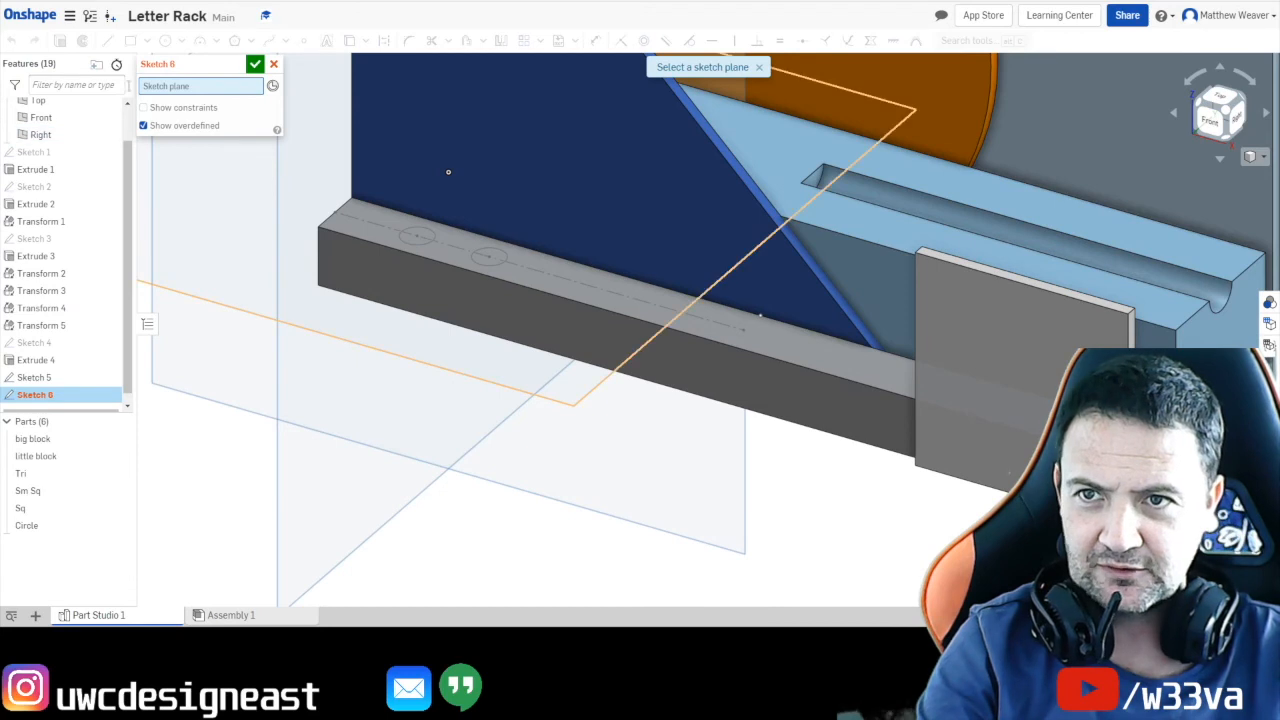
{"action": "left_click", "coordinate": [274, 64]}
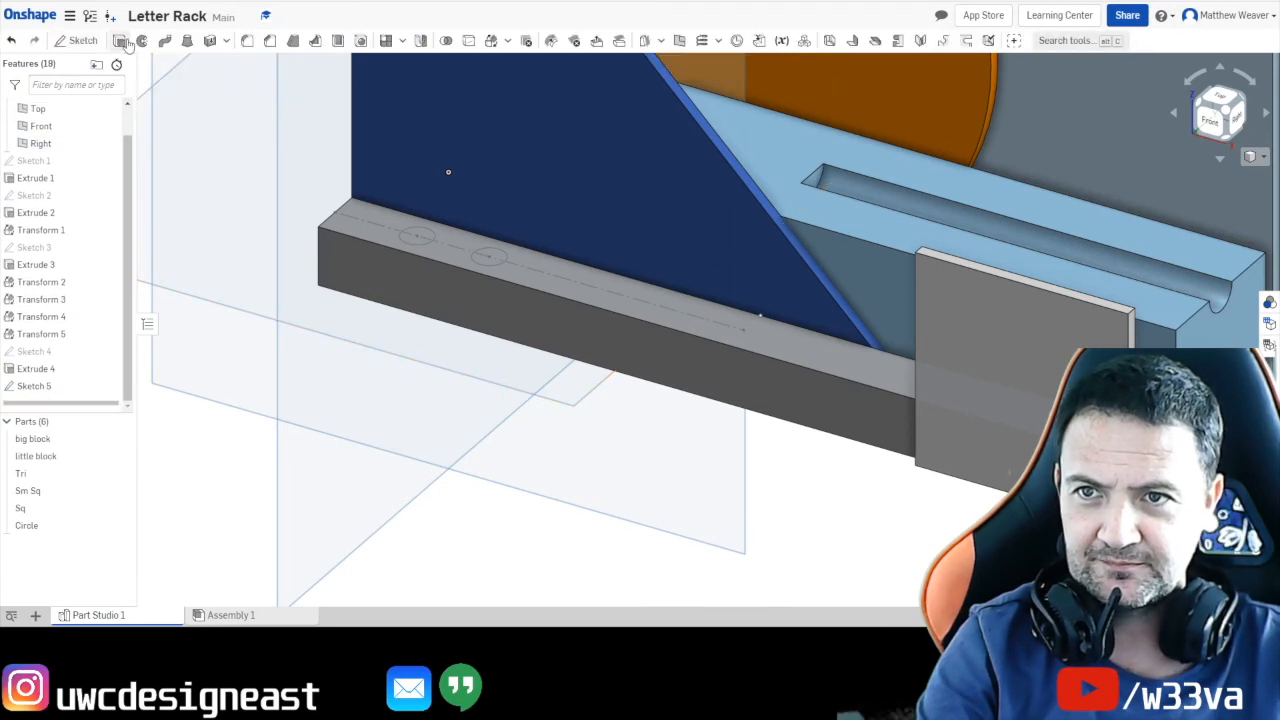
{"action": "key", "text": "shift+e"}
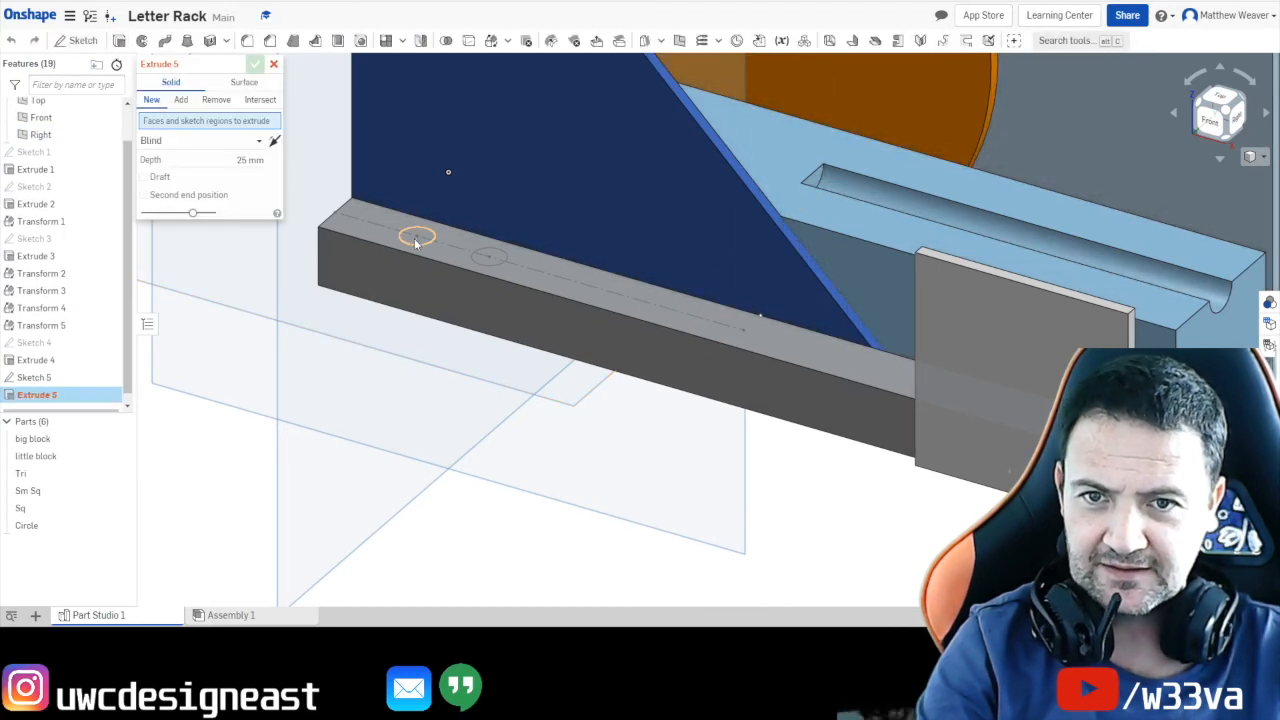
{"action": "left_click", "coordinate": [416, 240]}
{"action": "left_click", "coordinate": [483, 260]}
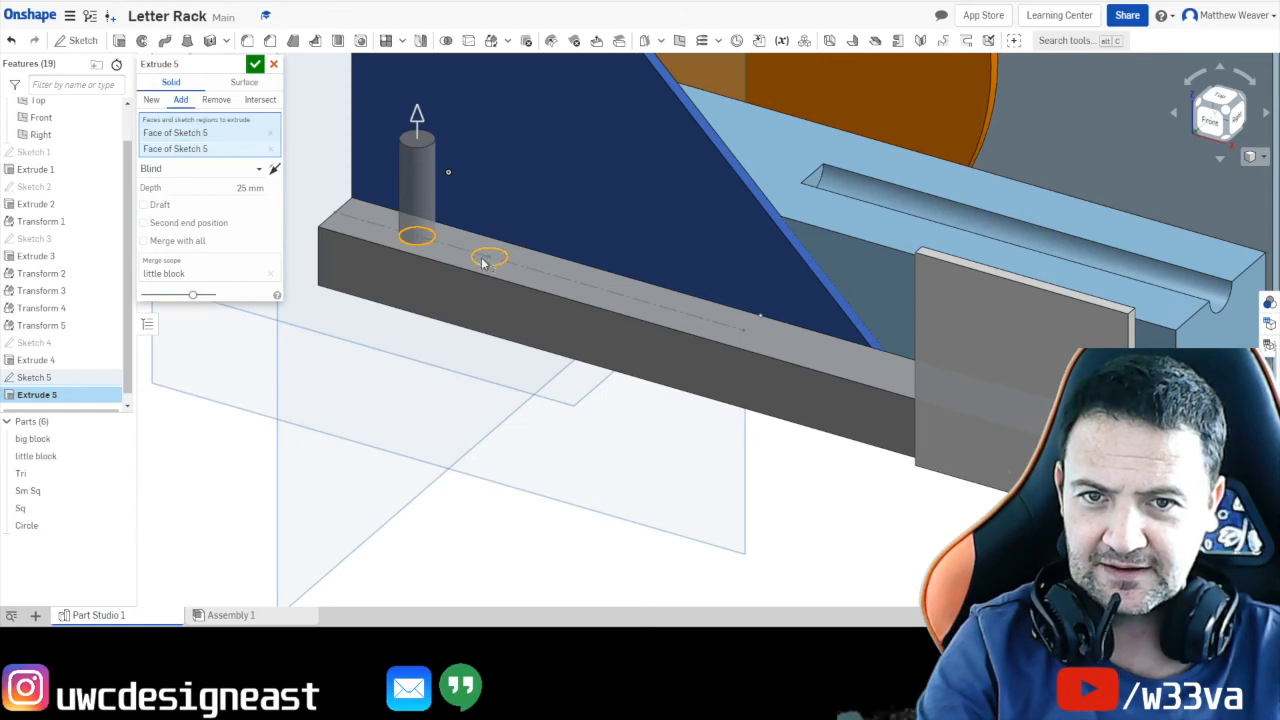
{"action": "left_click", "coordinate": [215, 100]}
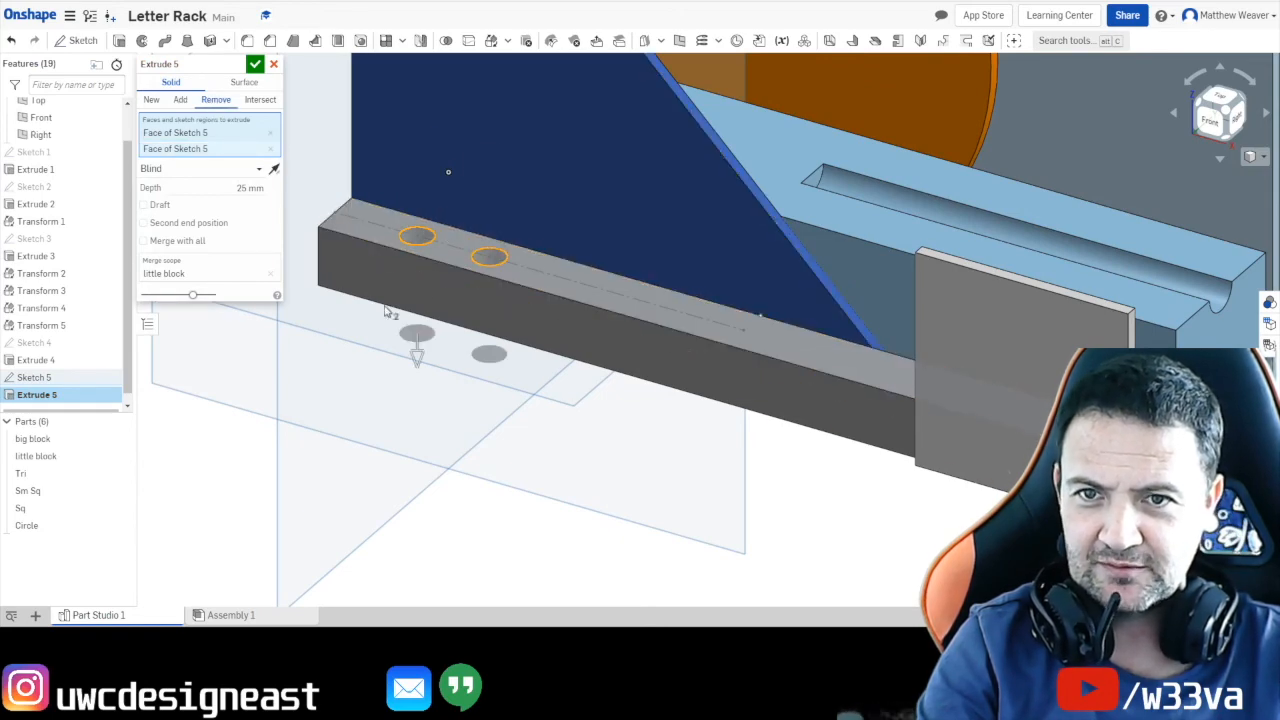
Set the depth of the two-hole cut to 10 mm and accept the extrusion.
{"action": "left_click", "coordinate": [1213, 118]}
{"action": "scroll", "coordinate": [603, 468], "scroll_direction": "up", "scroll_amount": 5}
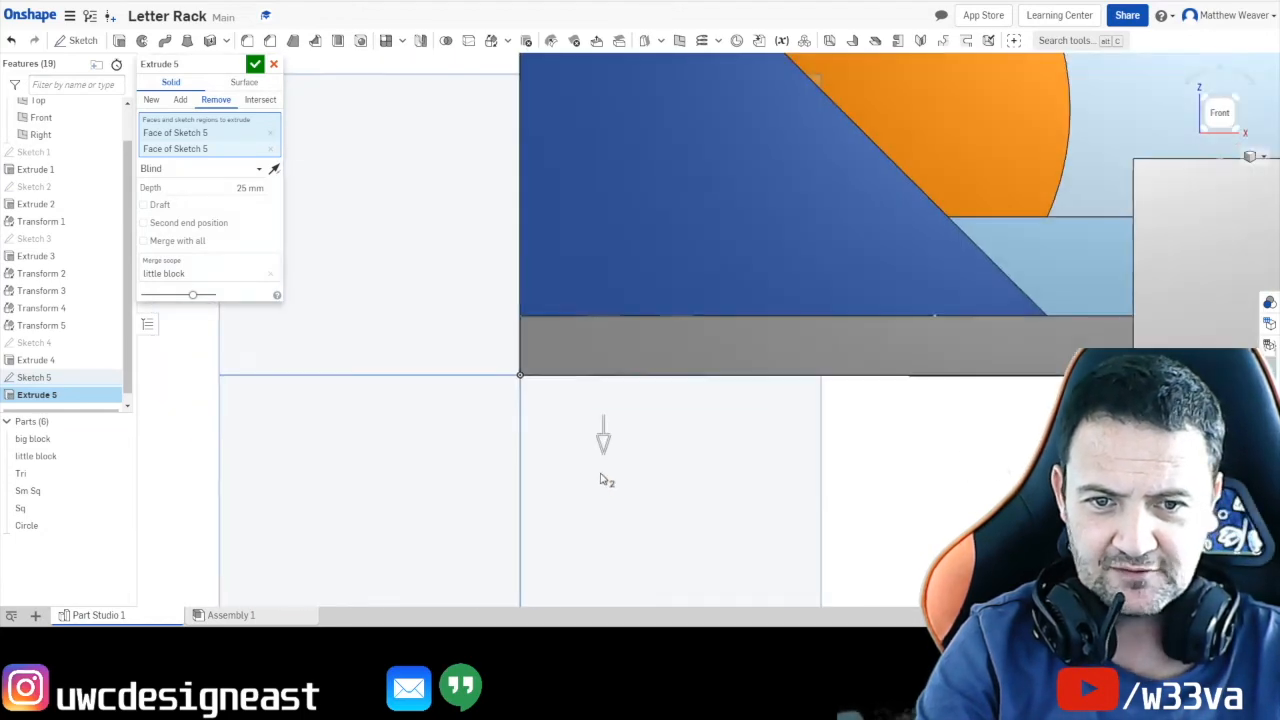
{"action": "left_click_drag", "start_coordinate": [605, 400], "coordinate": [620, 302]}
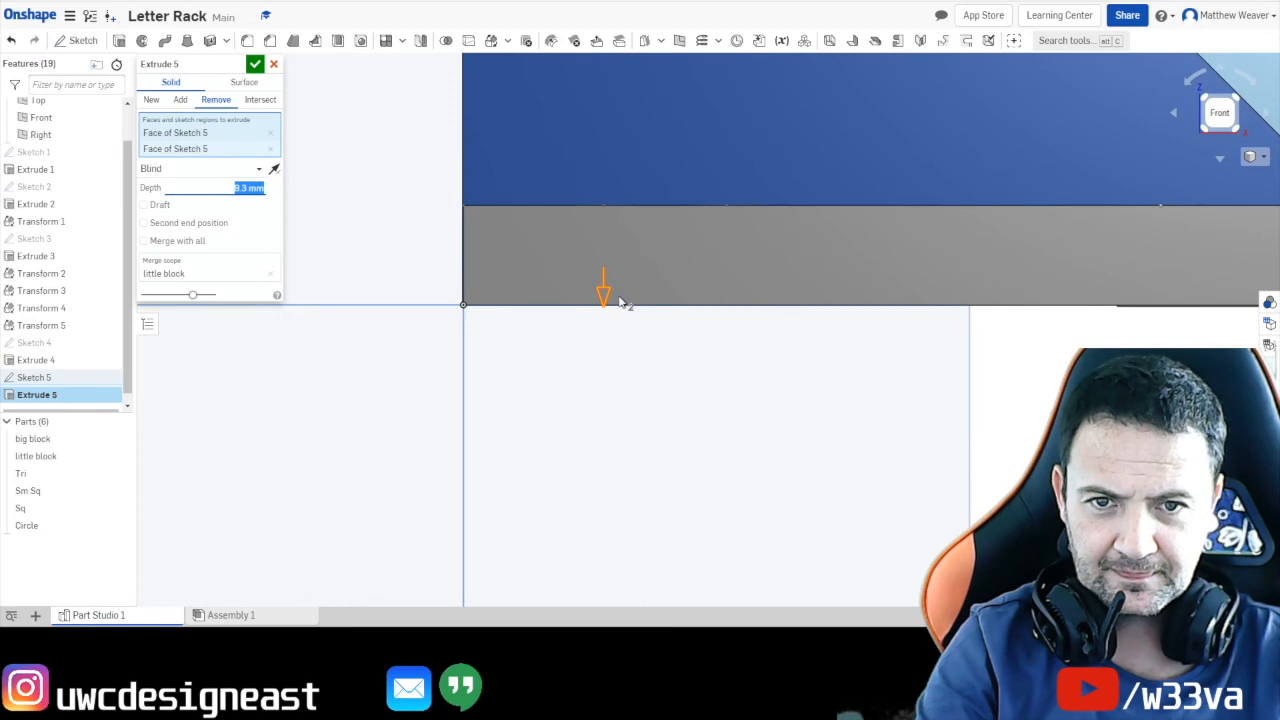
{"action": "mouse_move", "coordinate": [620, 296]}
{"action": "left_mouse_down"}
{"action": "mouse_move", "coordinate": [623, 240]}
{"action": "mouse_move", "coordinate": [626, 337]}
{"action": "mouse_move", "coordinate": [625, 245]}
{"action": "mouse_move", "coordinate": [623, 298]}
{"action": "left_mouse_up"}
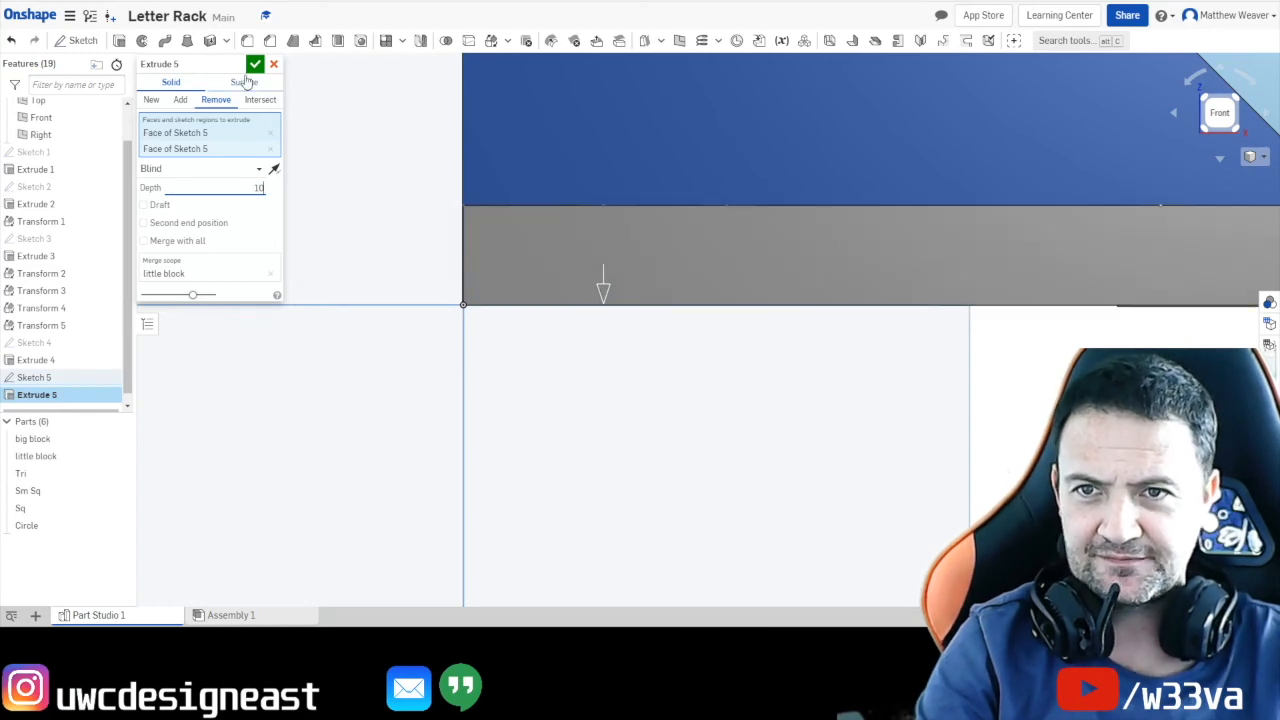
{"action": "left_click", "coordinate": [255, 65]}
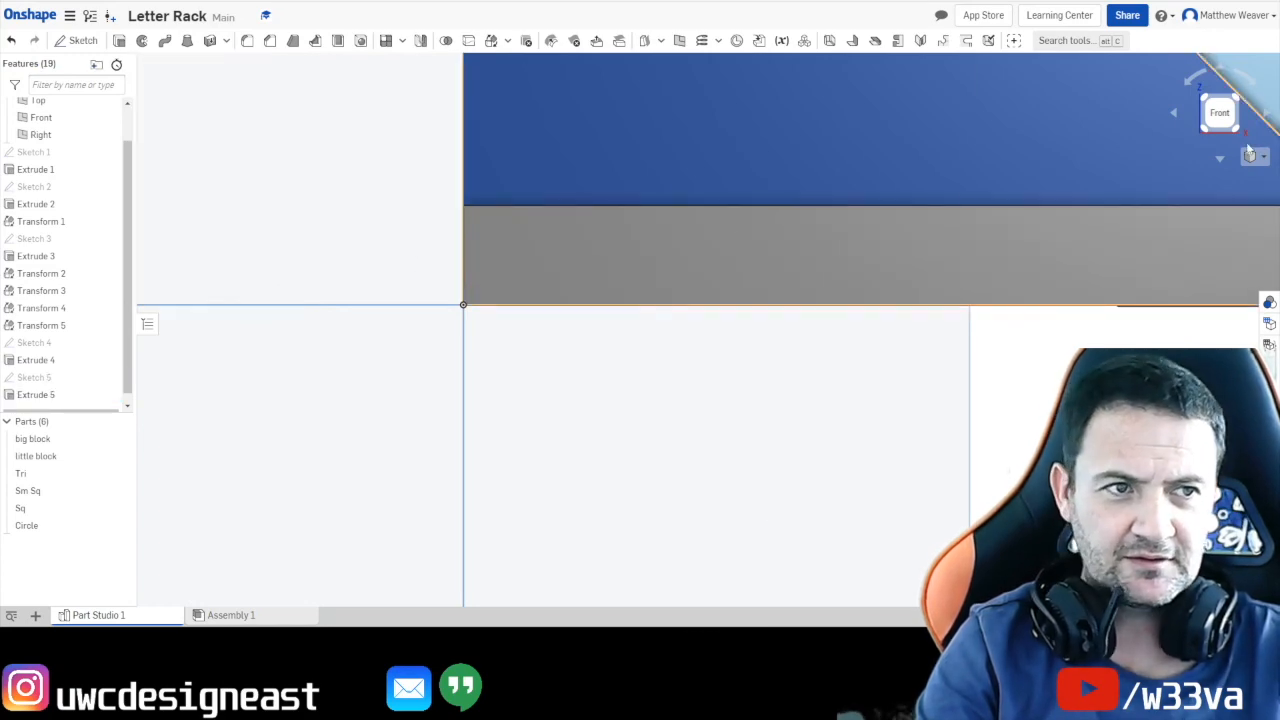
Chamfer the top edges of both holes in the little block with an equal distance of 1 mm.
{"action": "left_click", "coordinate": [1234, 98]}
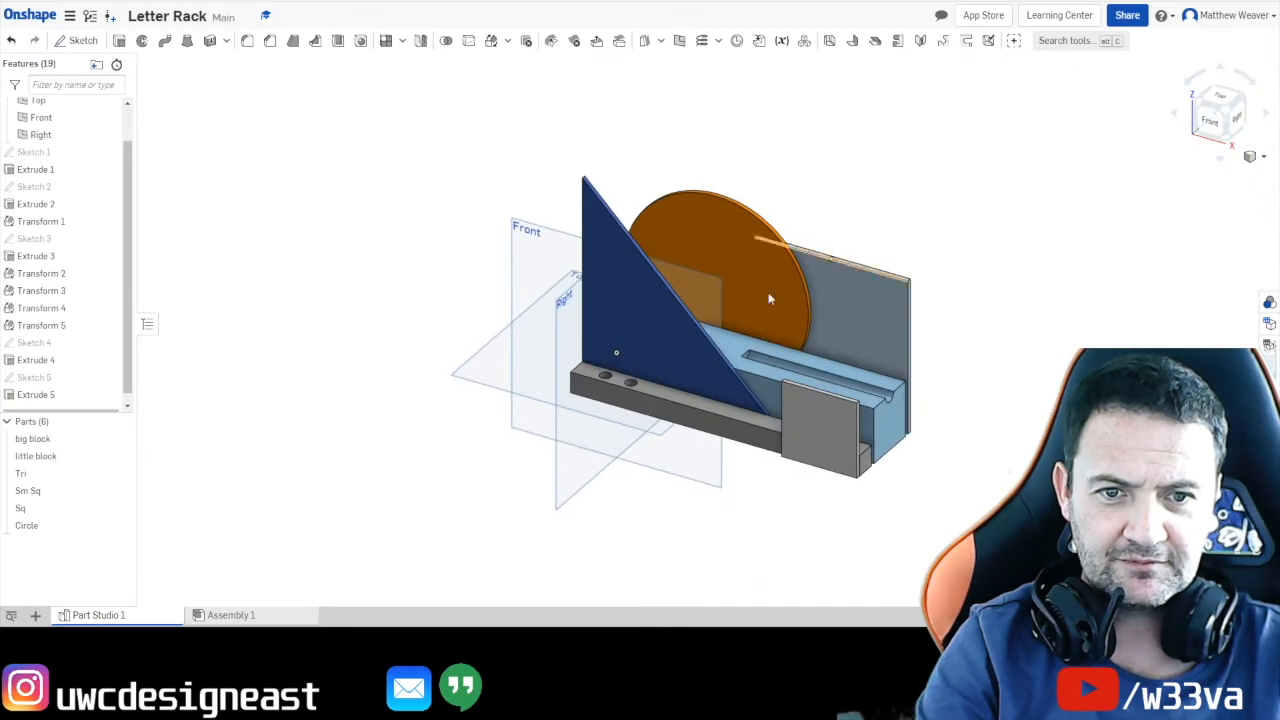
{"action": "scroll", "coordinate": [627, 442], "scroll_direction": "up", "scroll_amount": 4}
{"action": "middle_click_drag", "start_coordinate": [785, 453], "coordinate": [651, 526]}
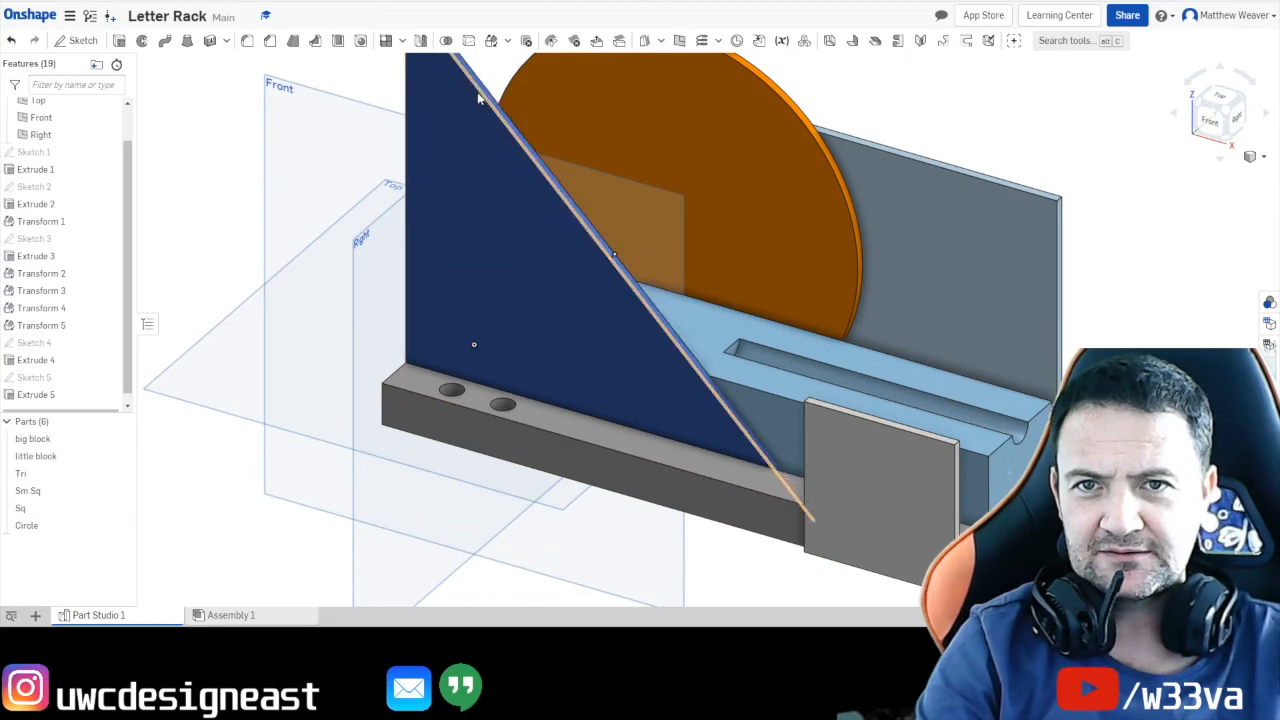
{"action": "left_click", "coordinate": [270, 44]}
{"action": "scroll", "coordinate": [445, 420], "scroll_direction": "down", "scroll_amount": 5}
{"action": "scroll", "coordinate": [445, 420], "scroll_direction": "up", "scroll_amount": 10}
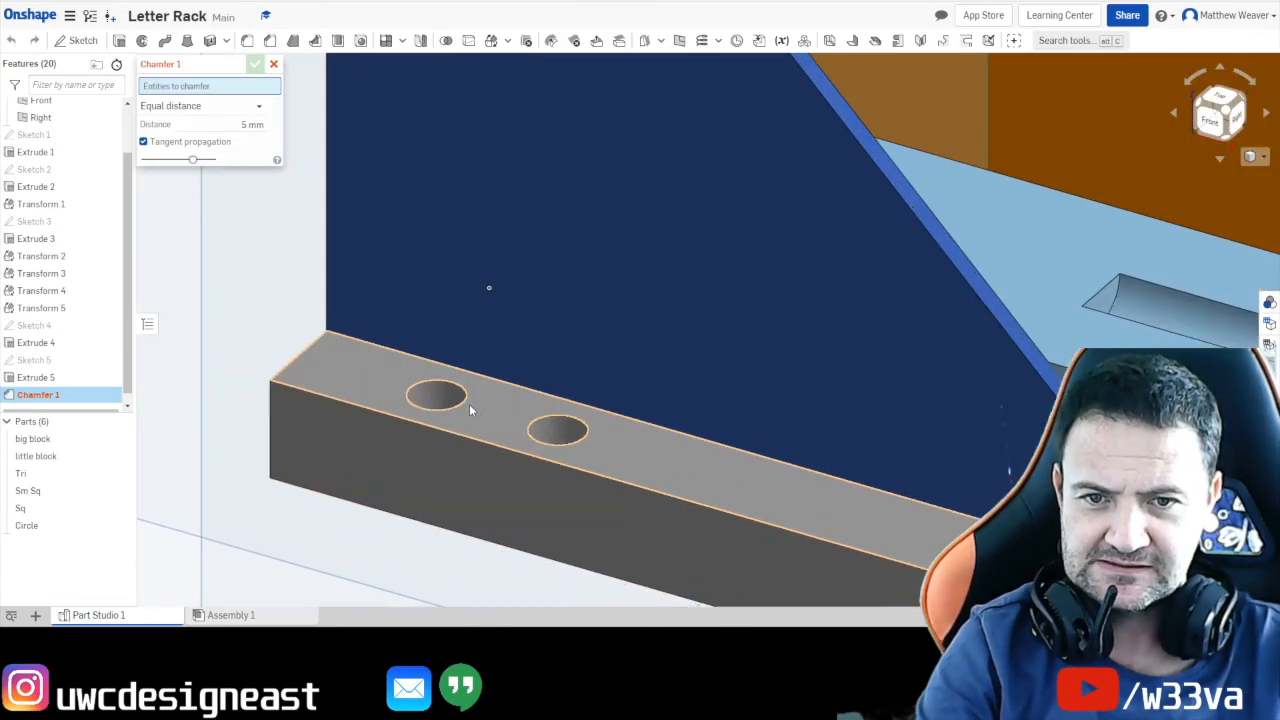
{"action": "left_click", "coordinate": [458, 404]}
{"action": "left_click", "coordinate": [557, 445]}
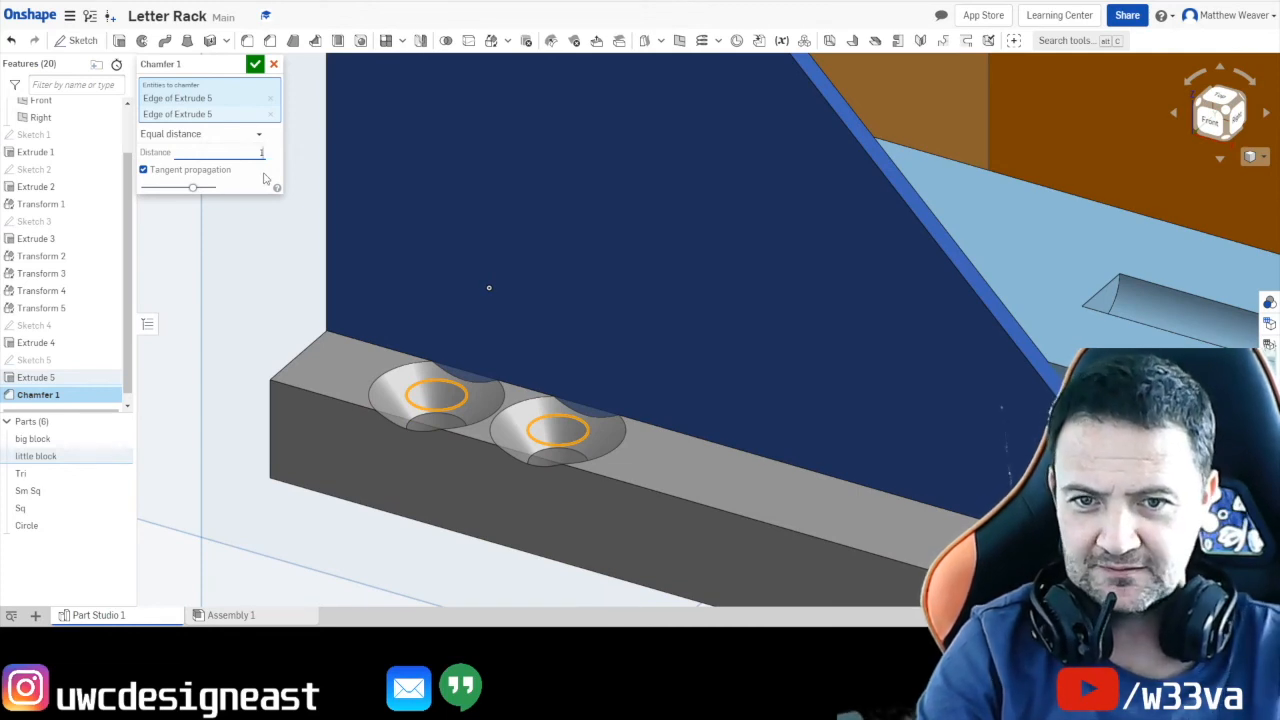
{"action": "left_click", "coordinate": [256, 65]}
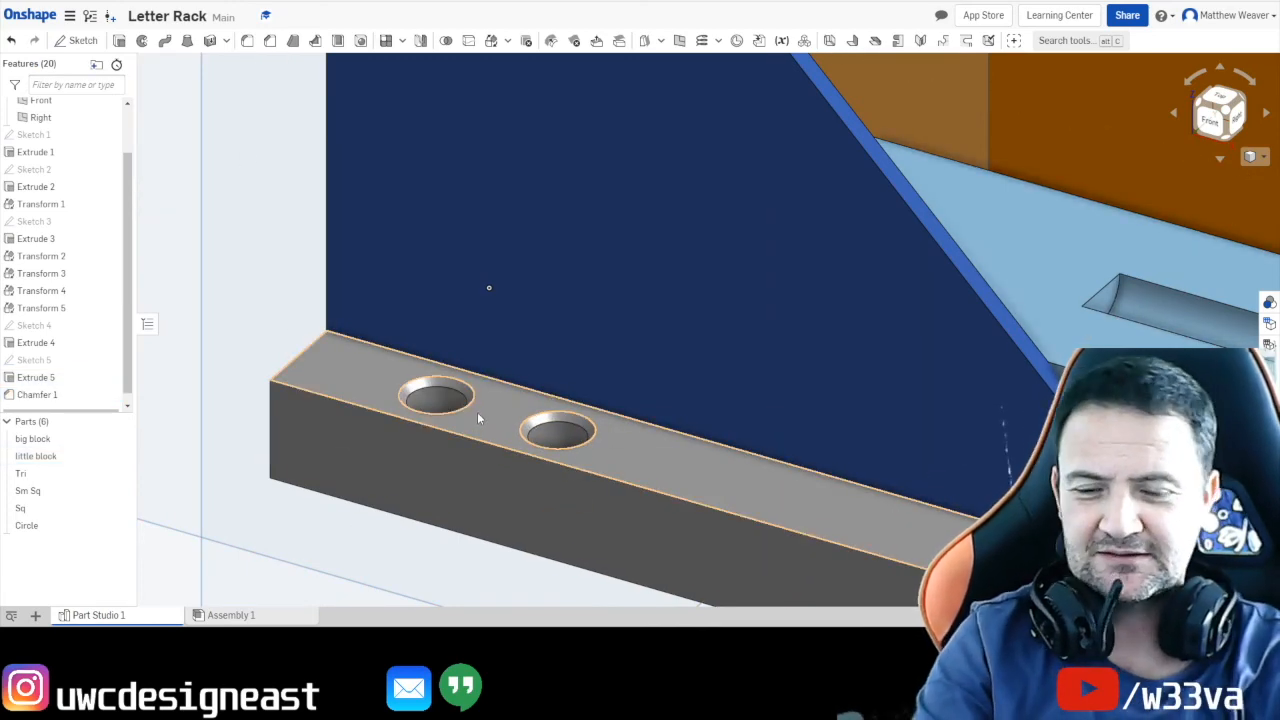
{"action": "scroll", "coordinate": [556, 427], "scroll_direction": "up", "scroll_amount": 3}
{"action": "scroll", "coordinate": [556, 427], "scroll_direction": "down", "scroll_amount": 8}
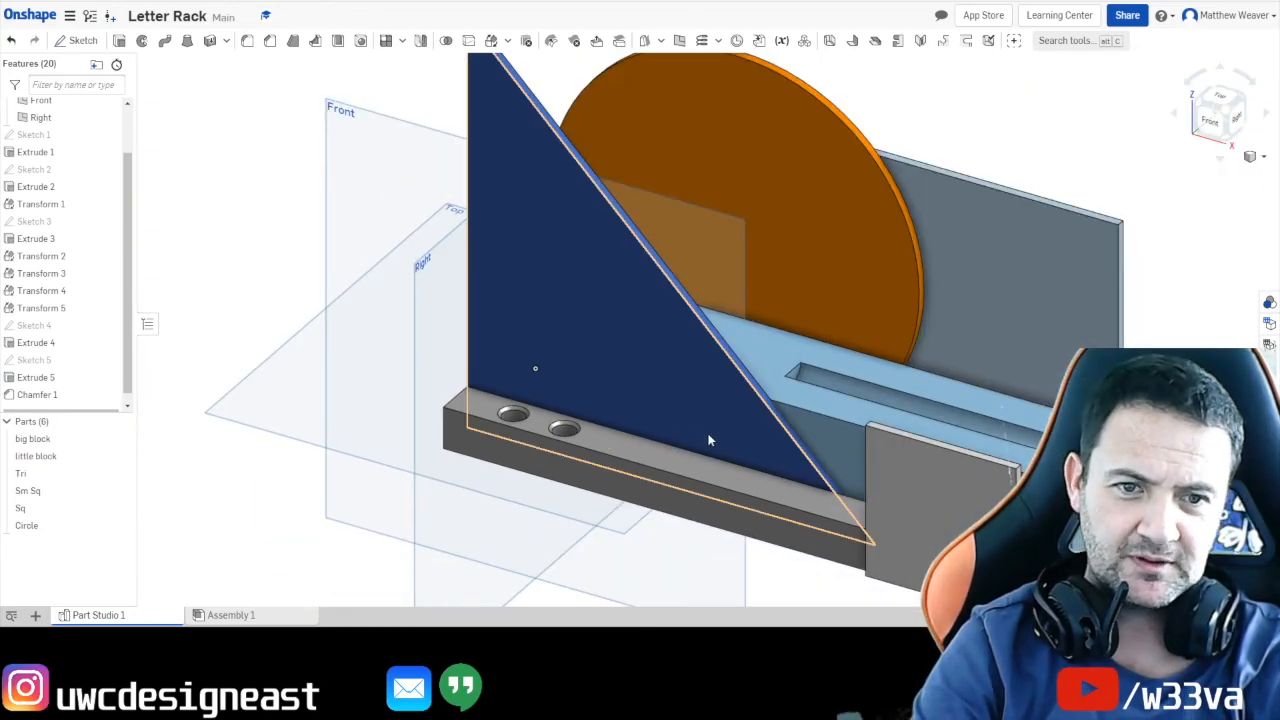
{"action": "middle_click_drag", "start_coordinate": [709, 440], "coordinate": [629, 411]}
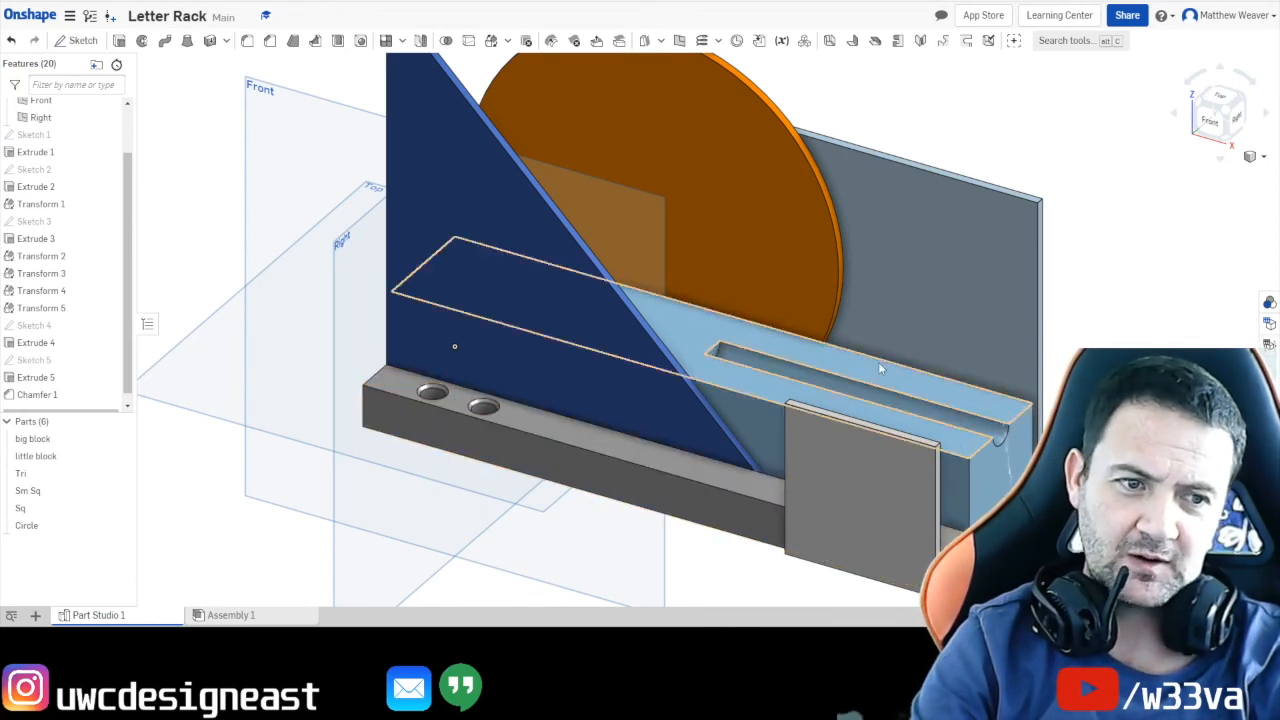
{"action": "scroll", "coordinate": [876, 307], "scroll_direction": "up", "scroll_amount": 3}
{"action": "scroll", "coordinate": [876, 307], "scroll_direction": "down", "scroll_amount": 5}
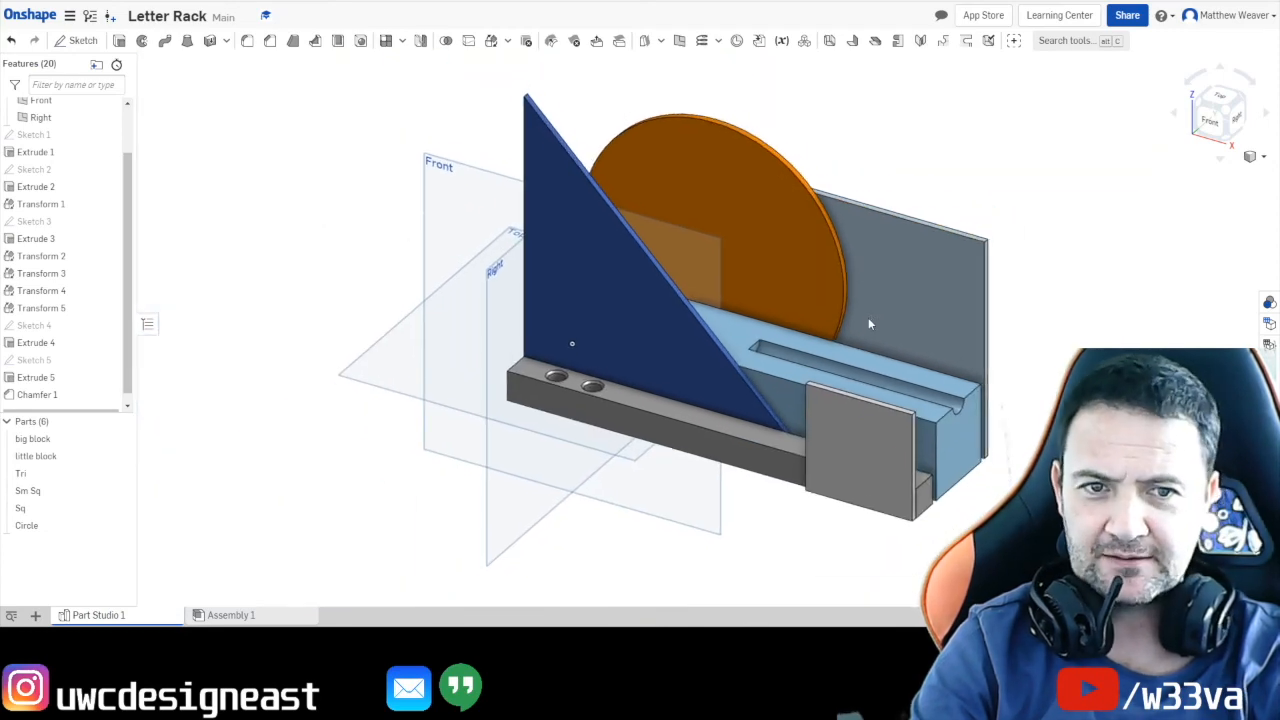
{"action": "middle_click_drag", "start_coordinate": [871, 320], "coordinate": [834, 334]}
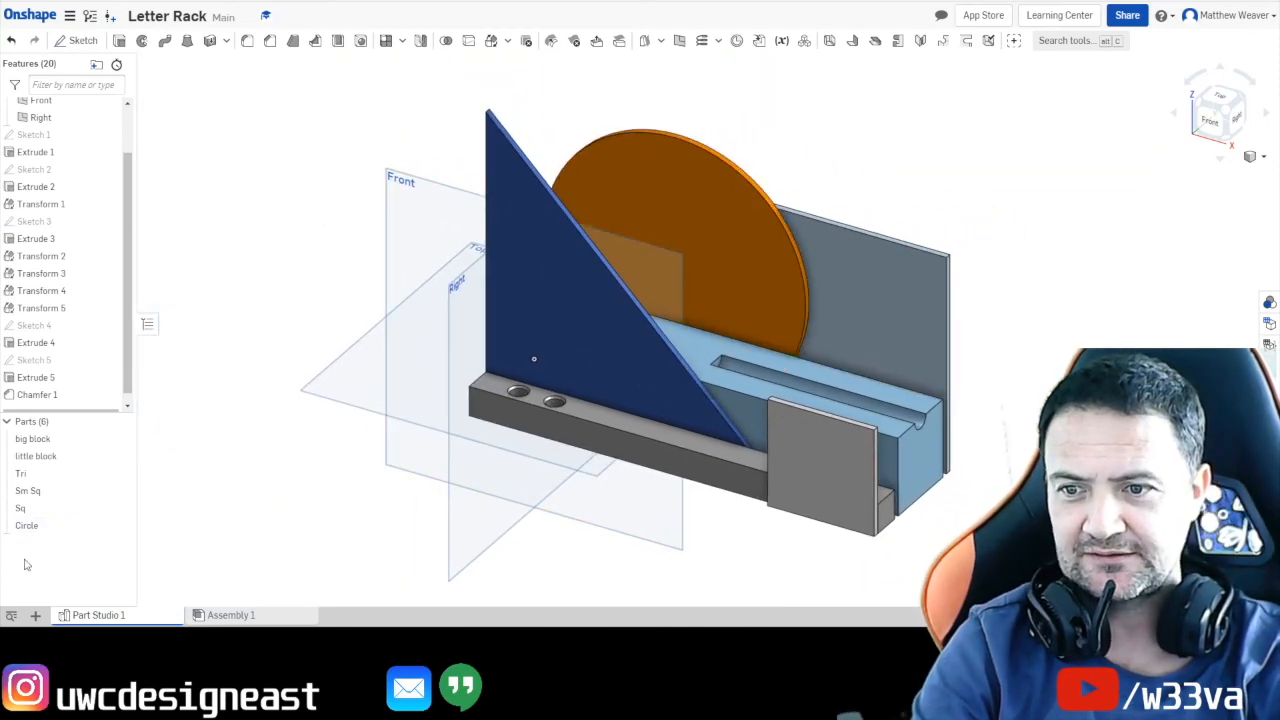
Change the big block's appearance to light grey, colour EAEAEA.
{"action": "right_click", "coordinate": [50, 442]}
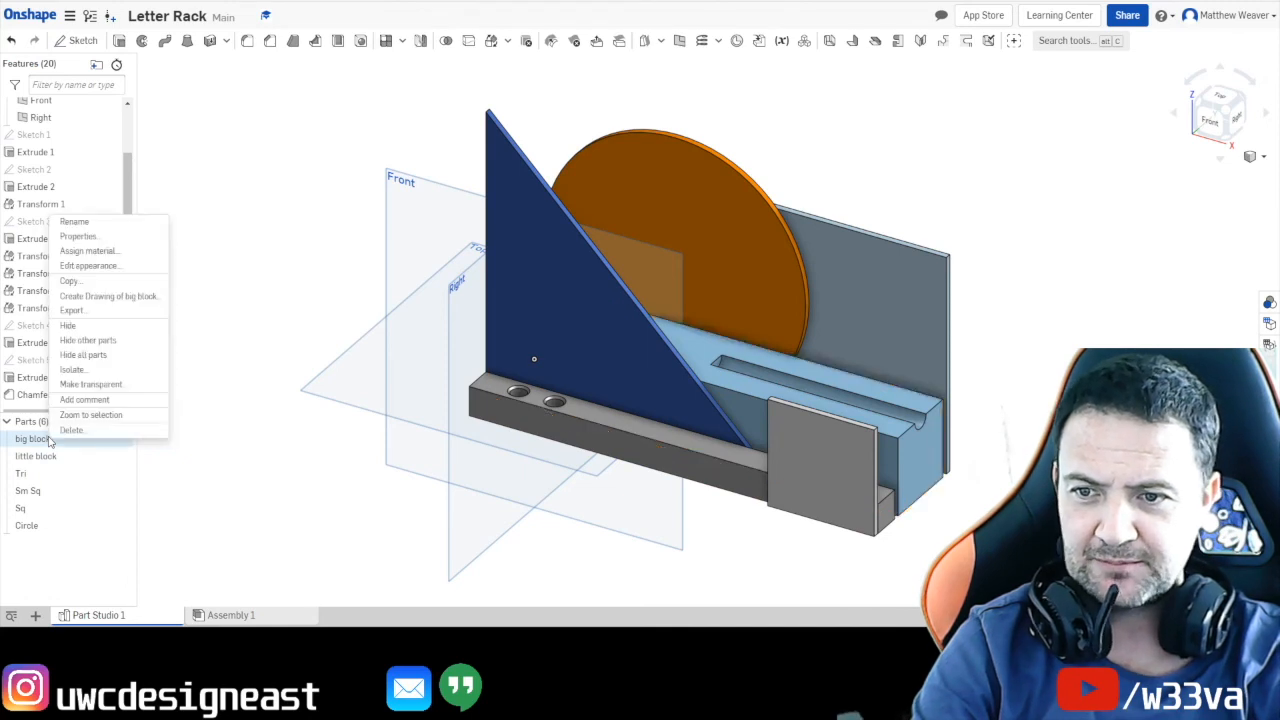
{"action": "left_click", "coordinate": [95, 266]}
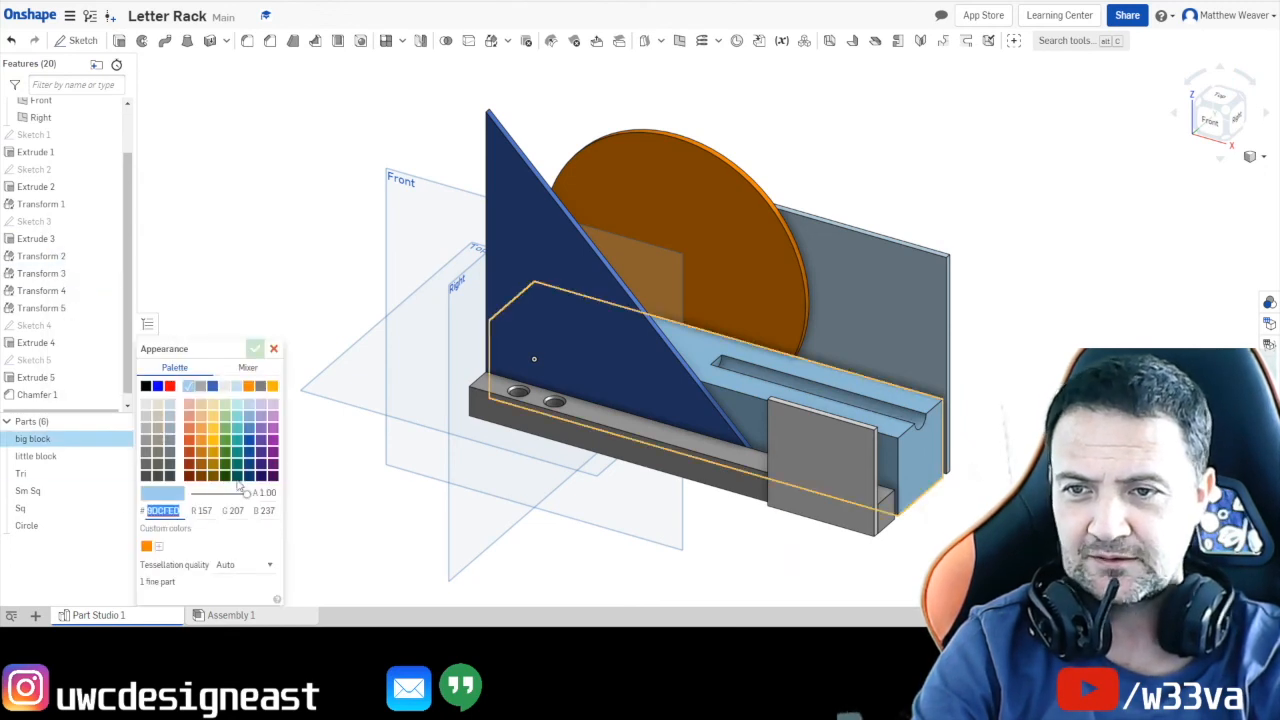
{"action": "left_click", "coordinate": [226, 388]}
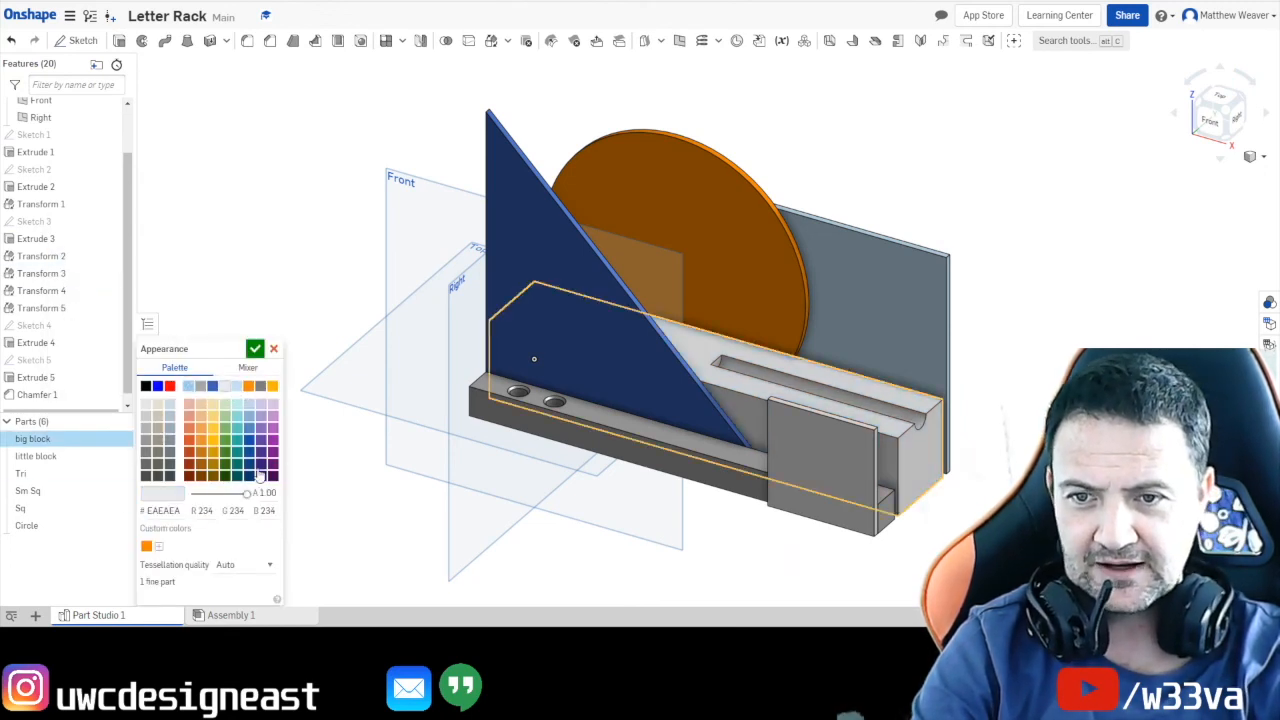
{"action": "left_click", "coordinate": [256, 350]}
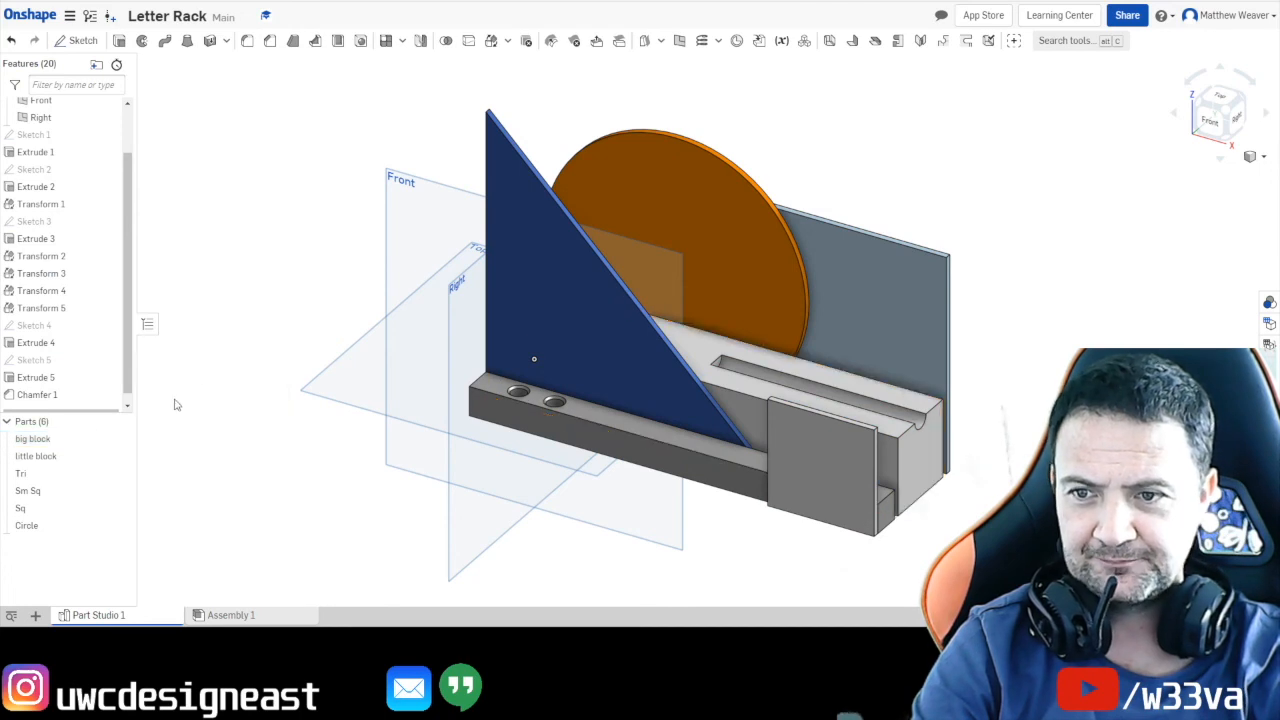
{"action": "left_click", "coordinate": [40, 460]}
{"action": "right_click", "coordinate": [47, 462]}
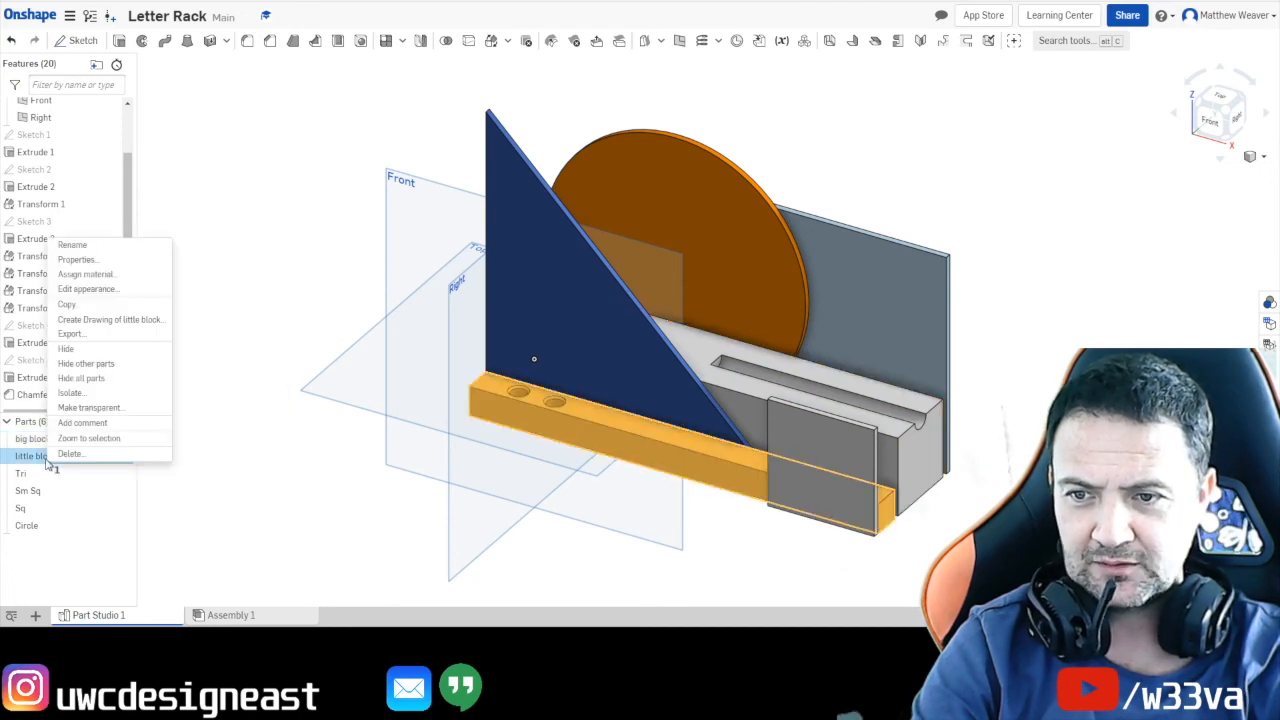
{"action": "left_click", "coordinate": [90, 290]}
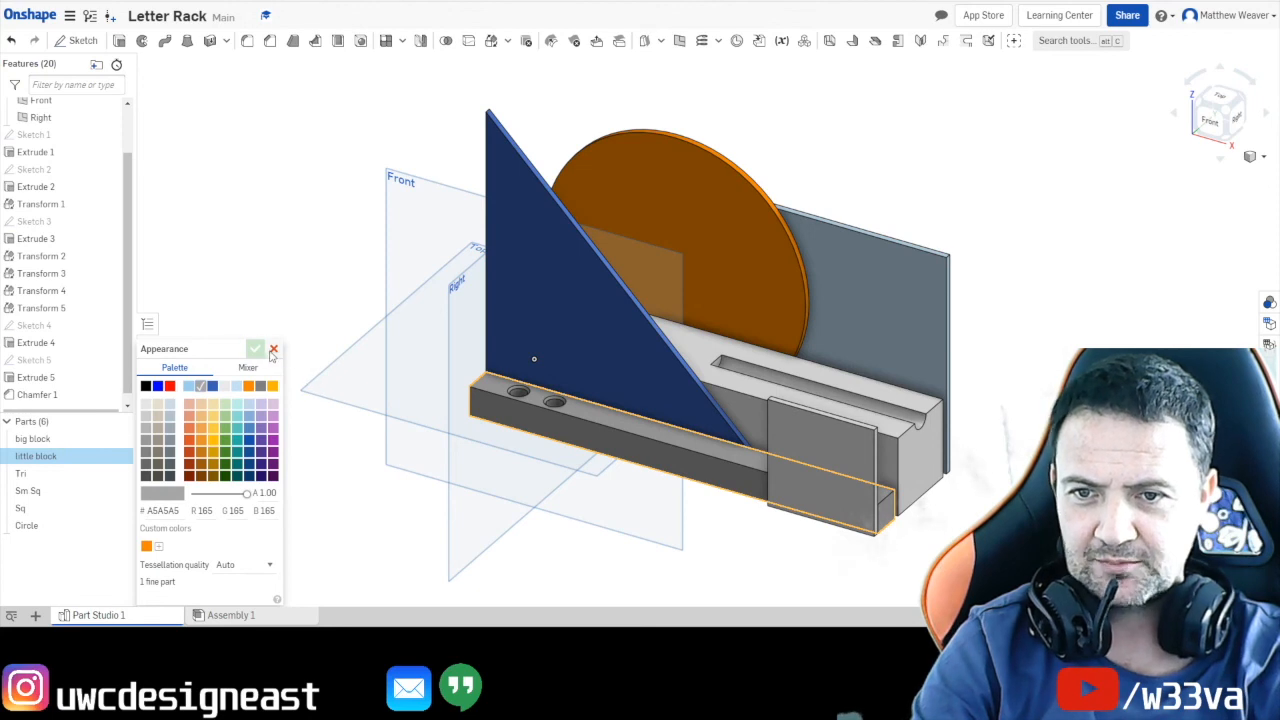
{"action": "left_click", "coordinate": [272, 350]}
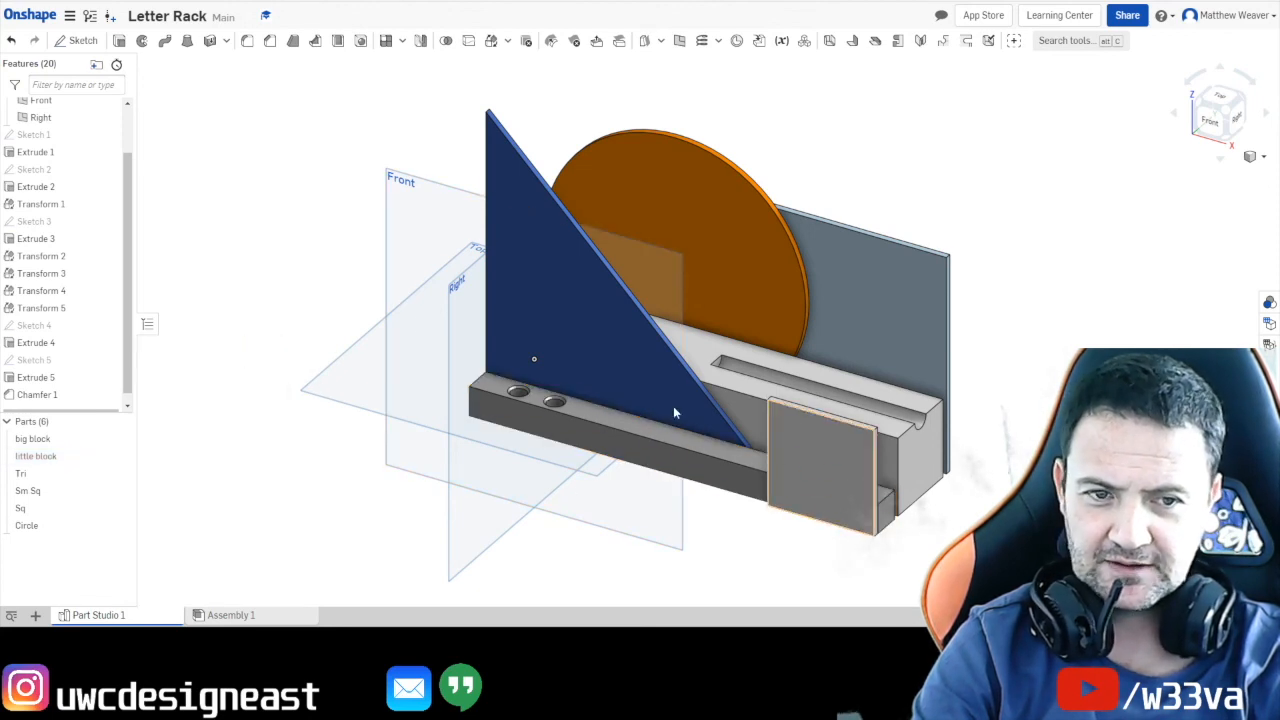
Change the Tri part's appearance to yellow, colour FAB601.
{"action": "left_click", "coordinate": [25, 475]}
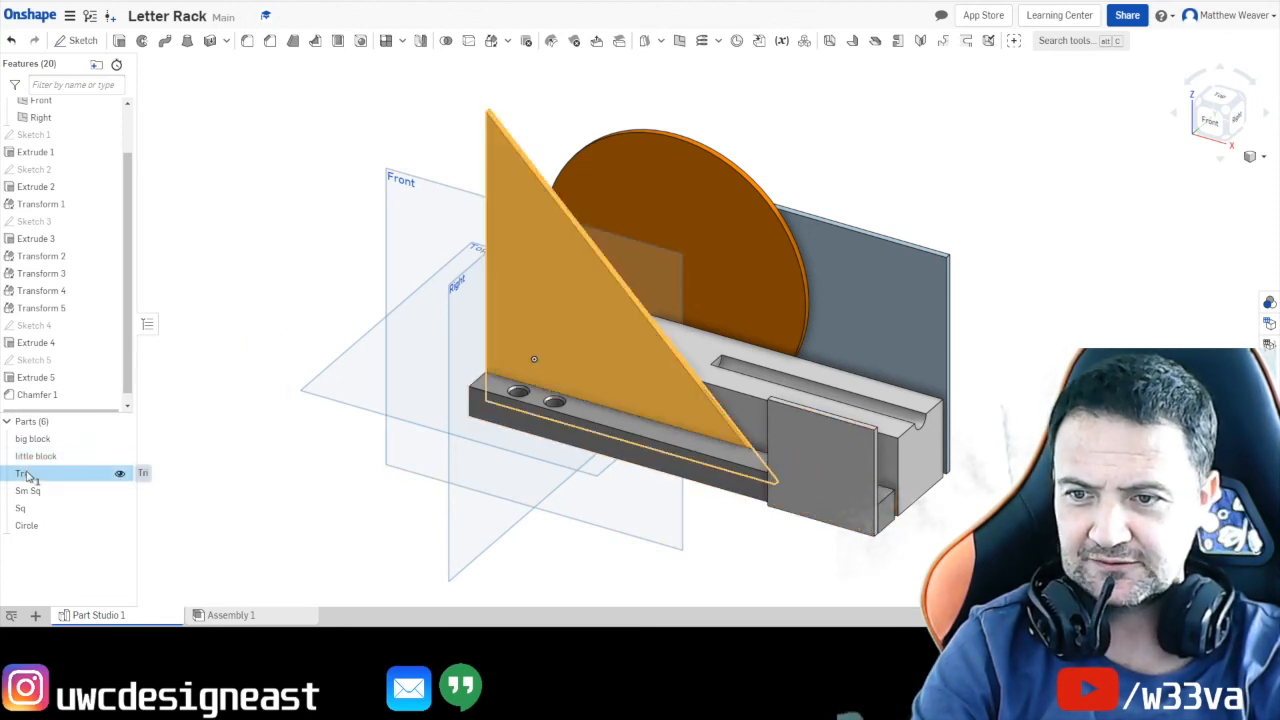
{"action": "right_click", "coordinate": [27, 477]}
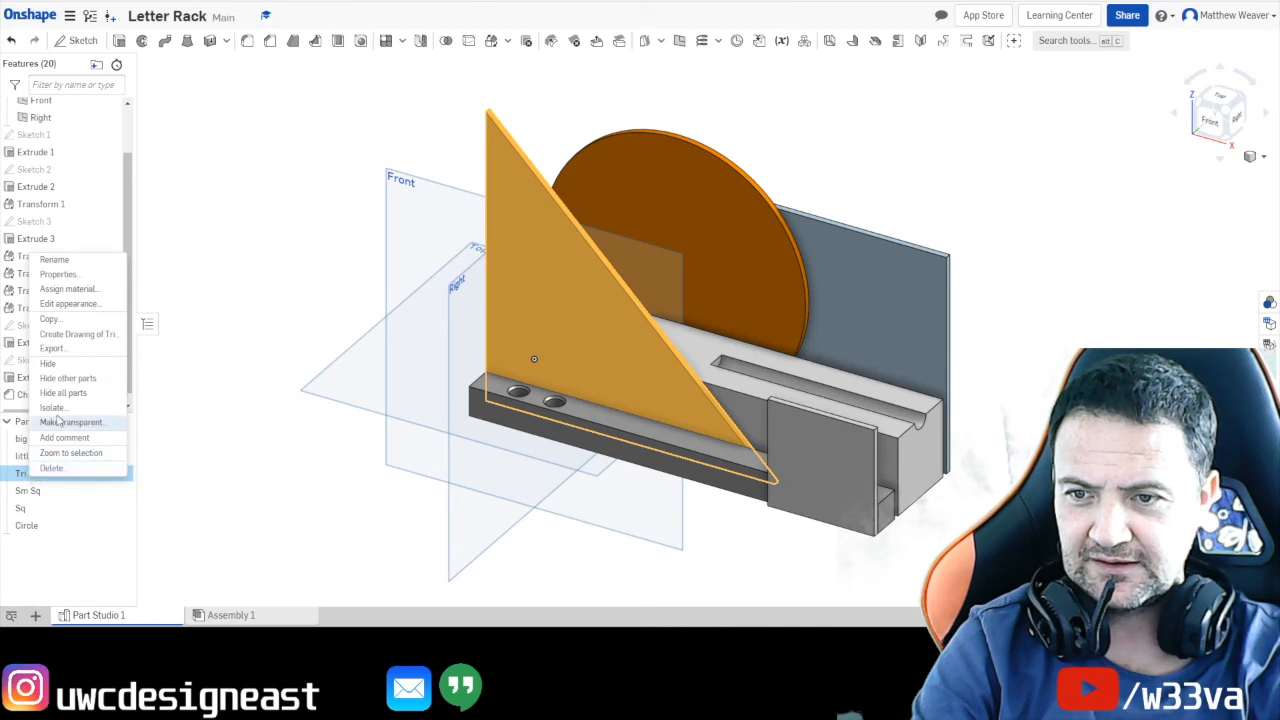
{"action": "left_click", "coordinate": [65, 305]}
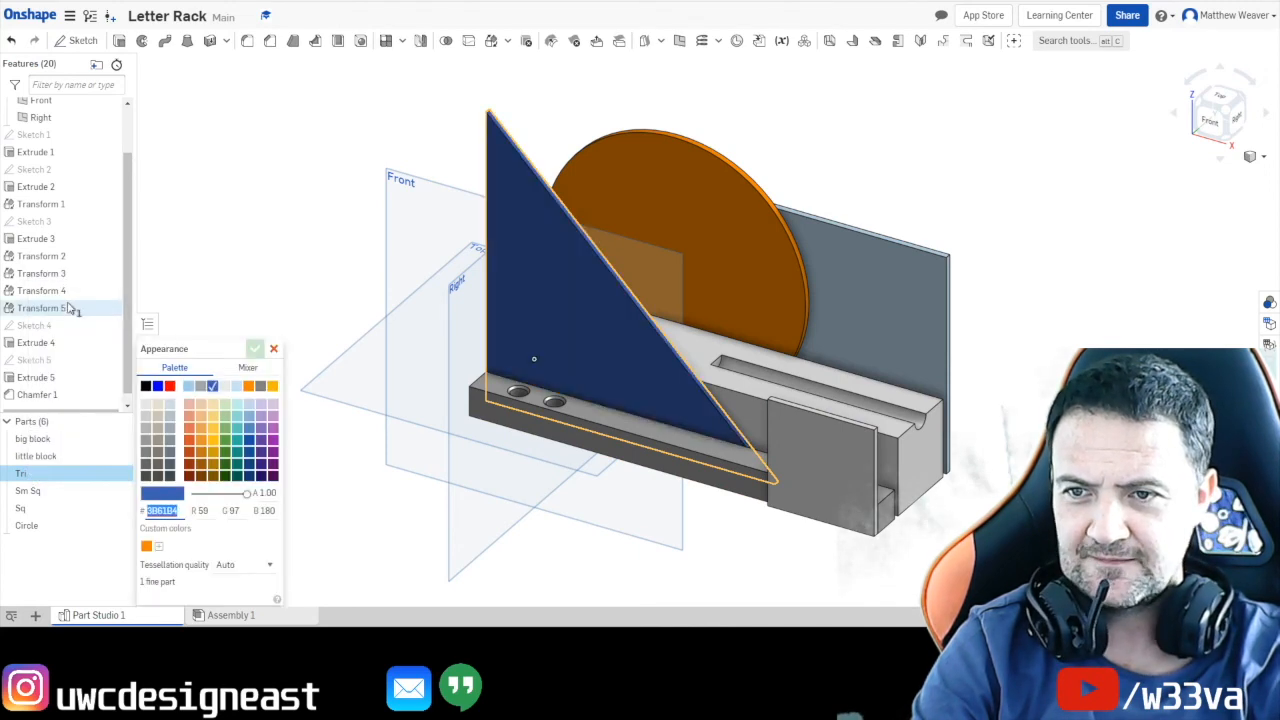
{"action": "left_click", "coordinate": [273, 387]}
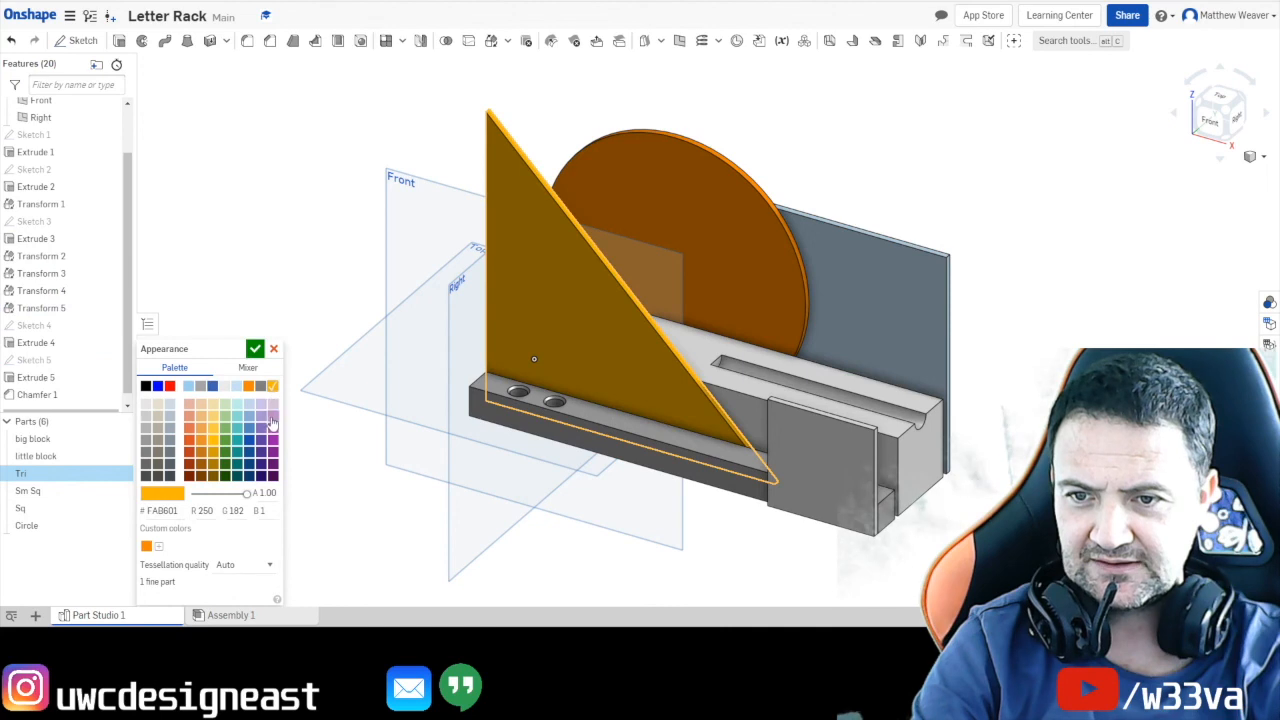
{"action": "left_click", "coordinate": [255, 350]}
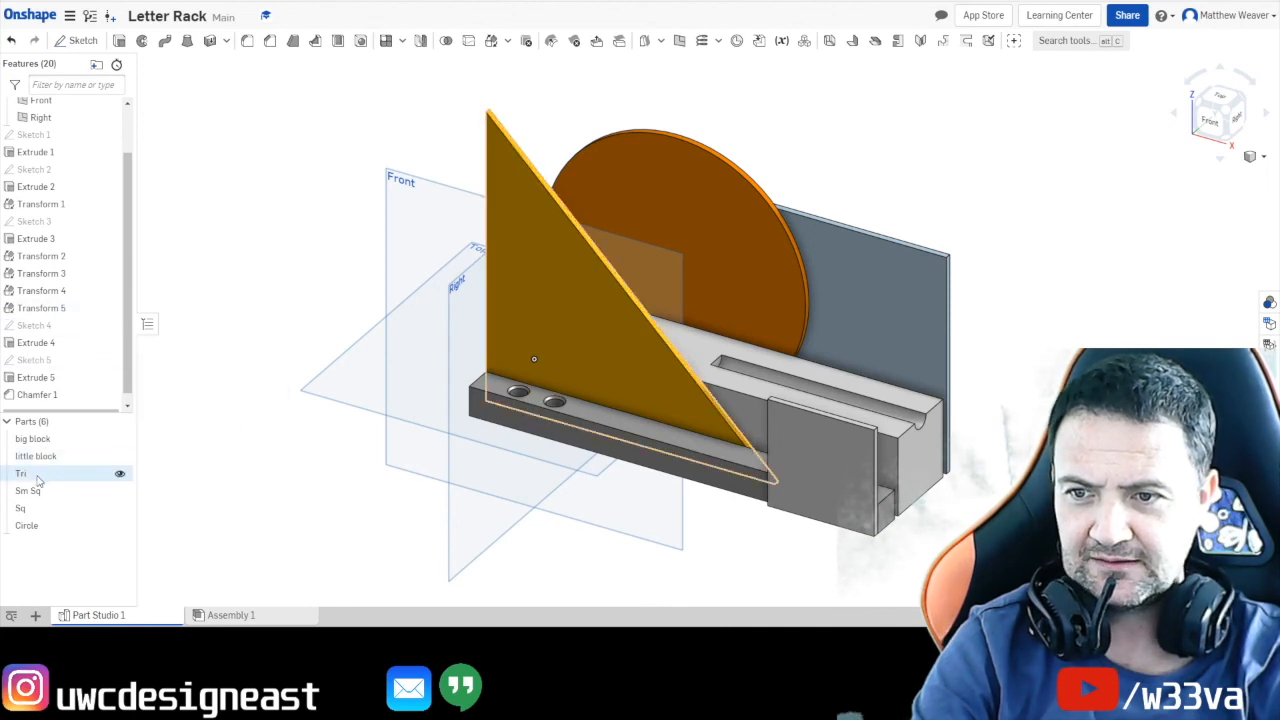
Change the Circle part's appearance to blue, colour 0000FF.
{"action": "right_click", "coordinate": [30, 533]}
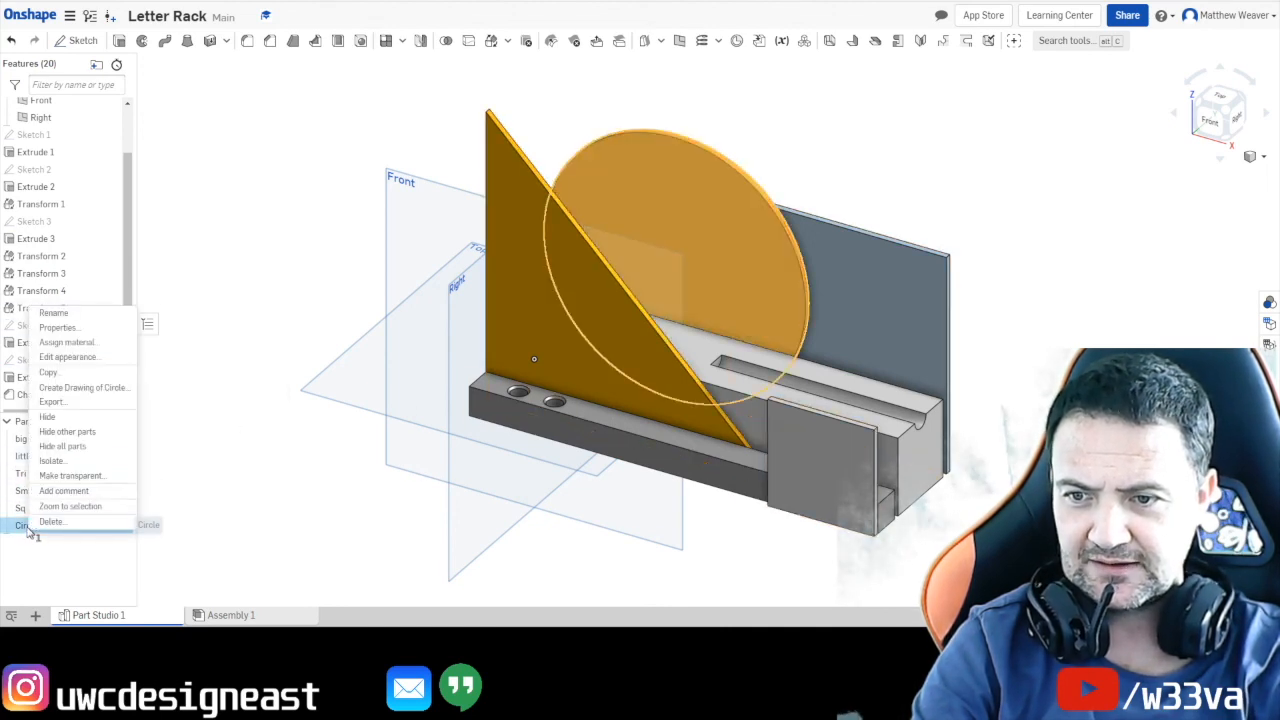
{"action": "left_click", "coordinate": [88, 344]}
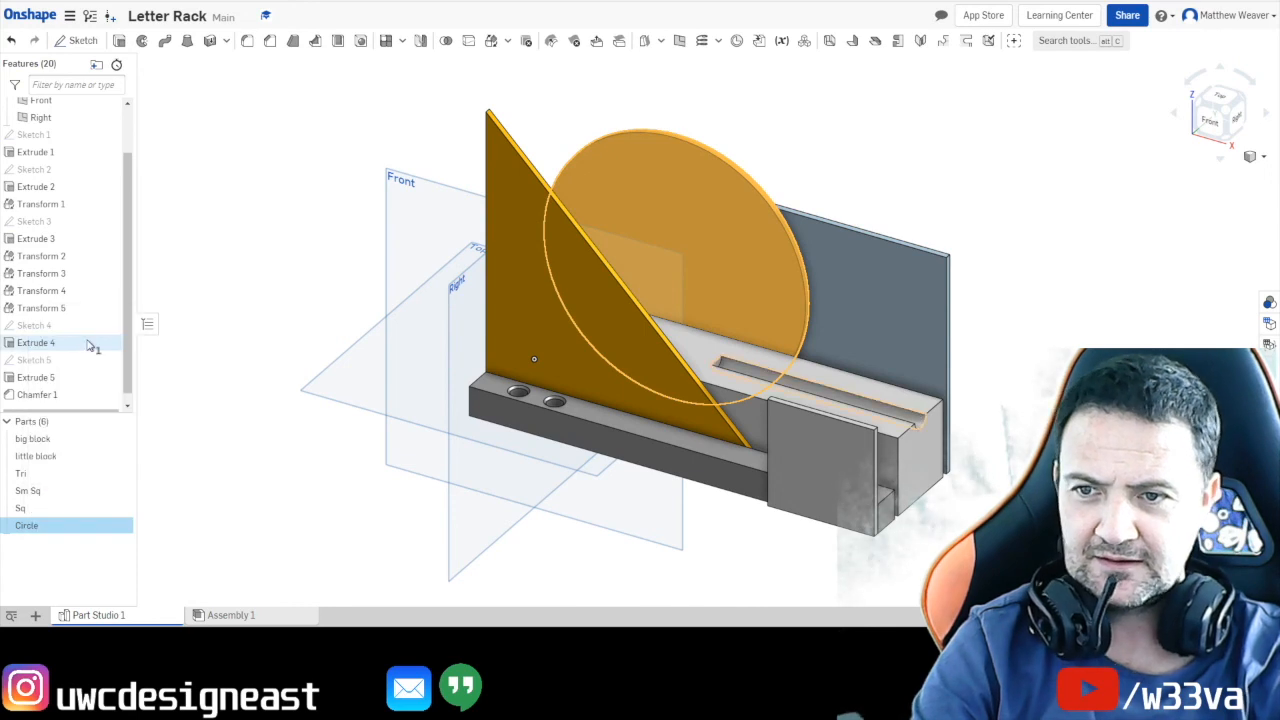
{"action": "left_click", "coordinate": [326, 471]}
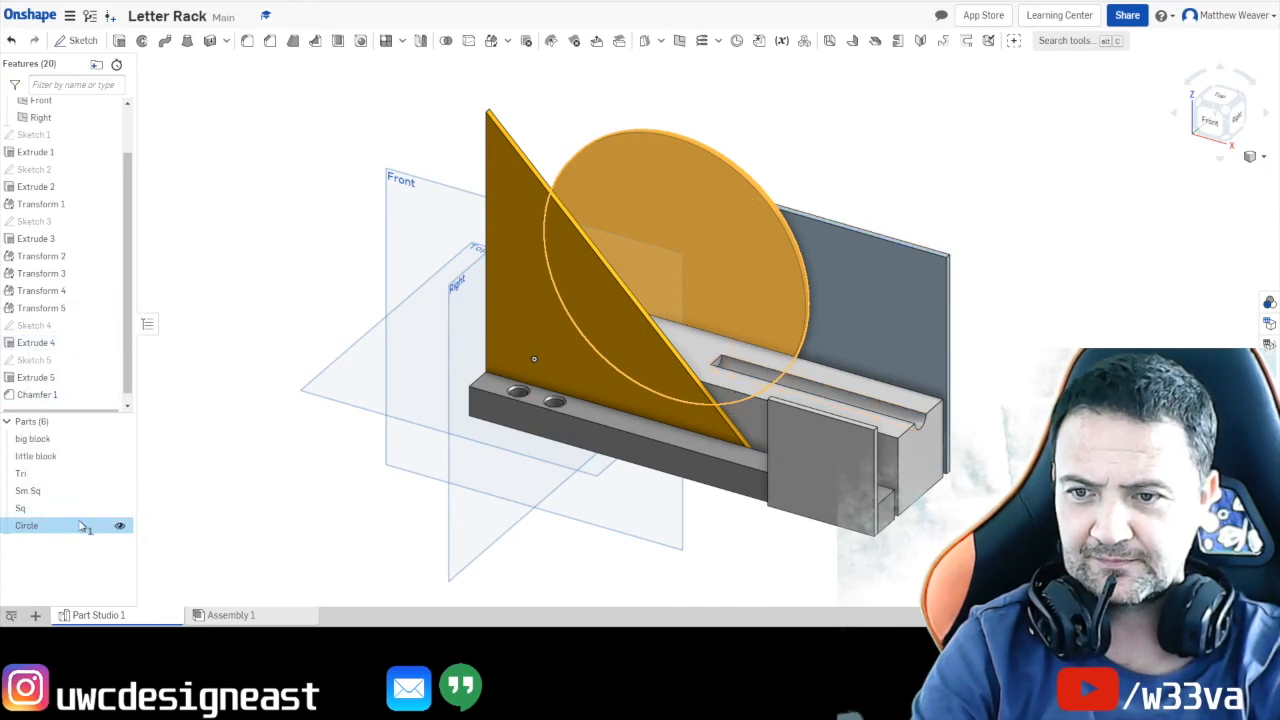
{"action": "right_click", "coordinate": [68, 529]}
{"action": "left_click", "coordinate": [105, 357]}
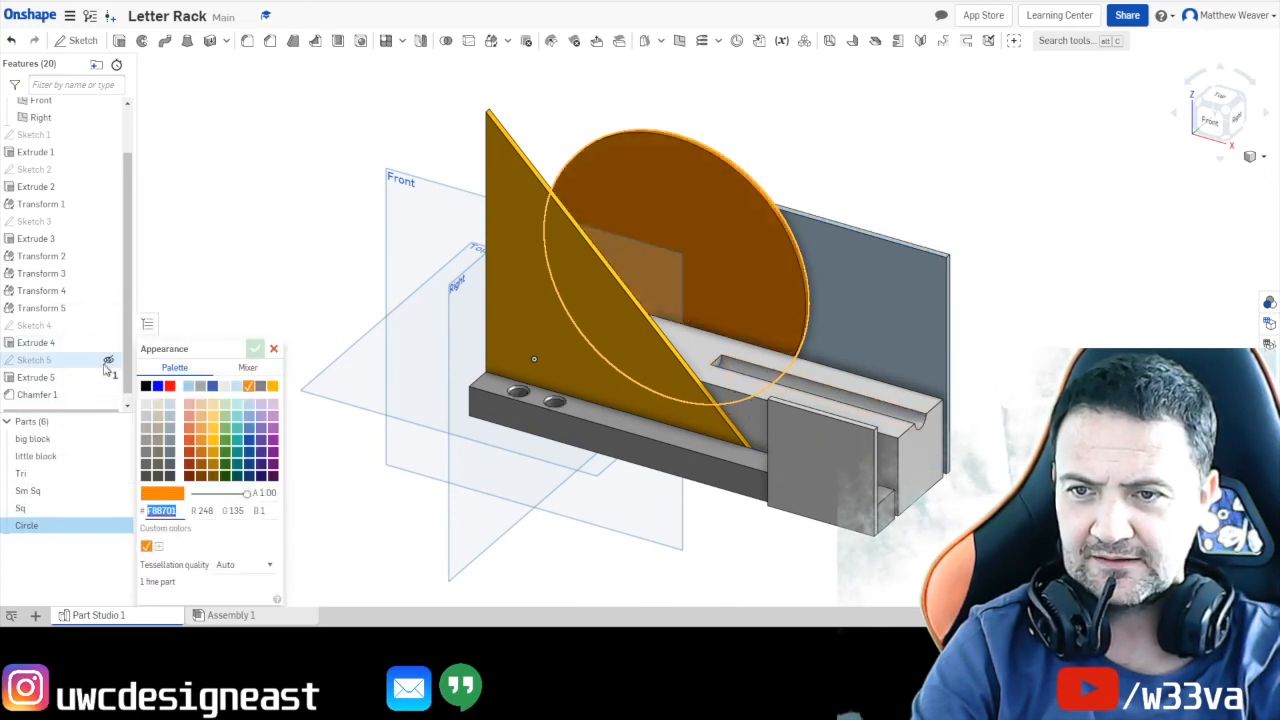
{"action": "left_click", "coordinate": [157, 387]}
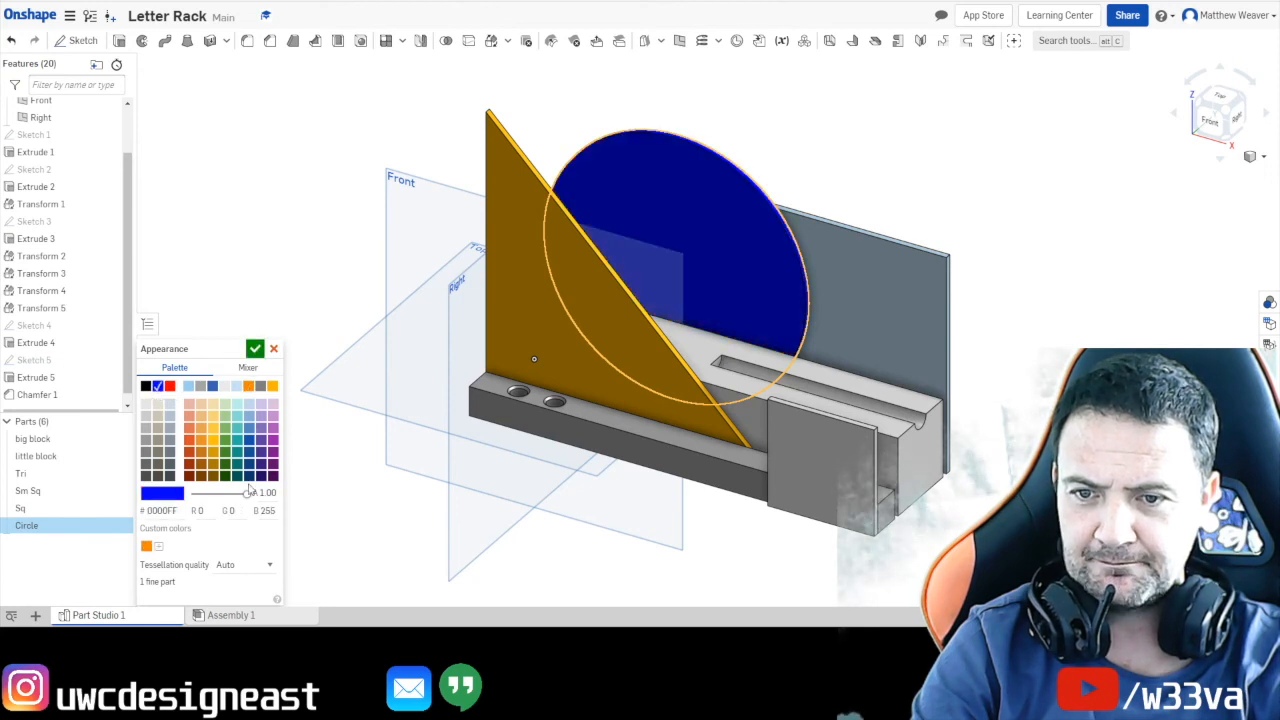
{"action": "left_click", "coordinate": [256, 350]}
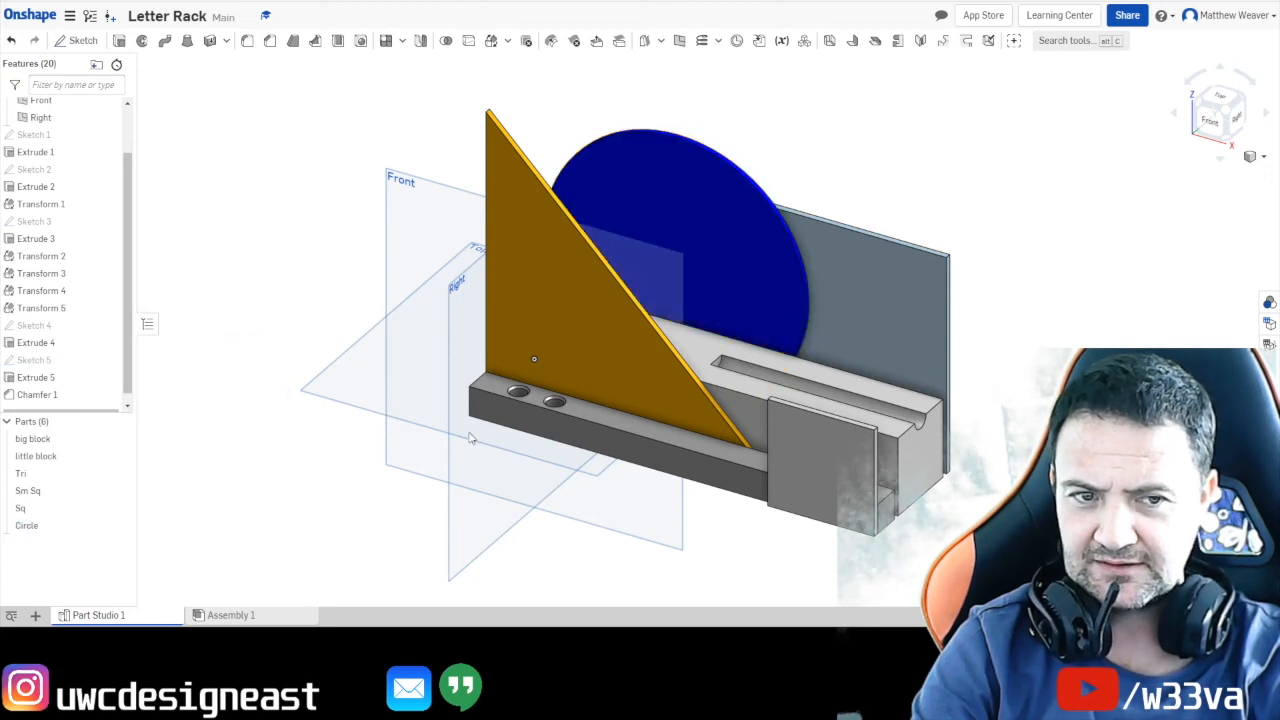
Change the appearance of the Sm Sq and Sq parts together to red, colour FF0000.
{"action": "left_click", "coordinate": [52, 494]}
{"action": "left_click", "coordinate": [47, 510]}
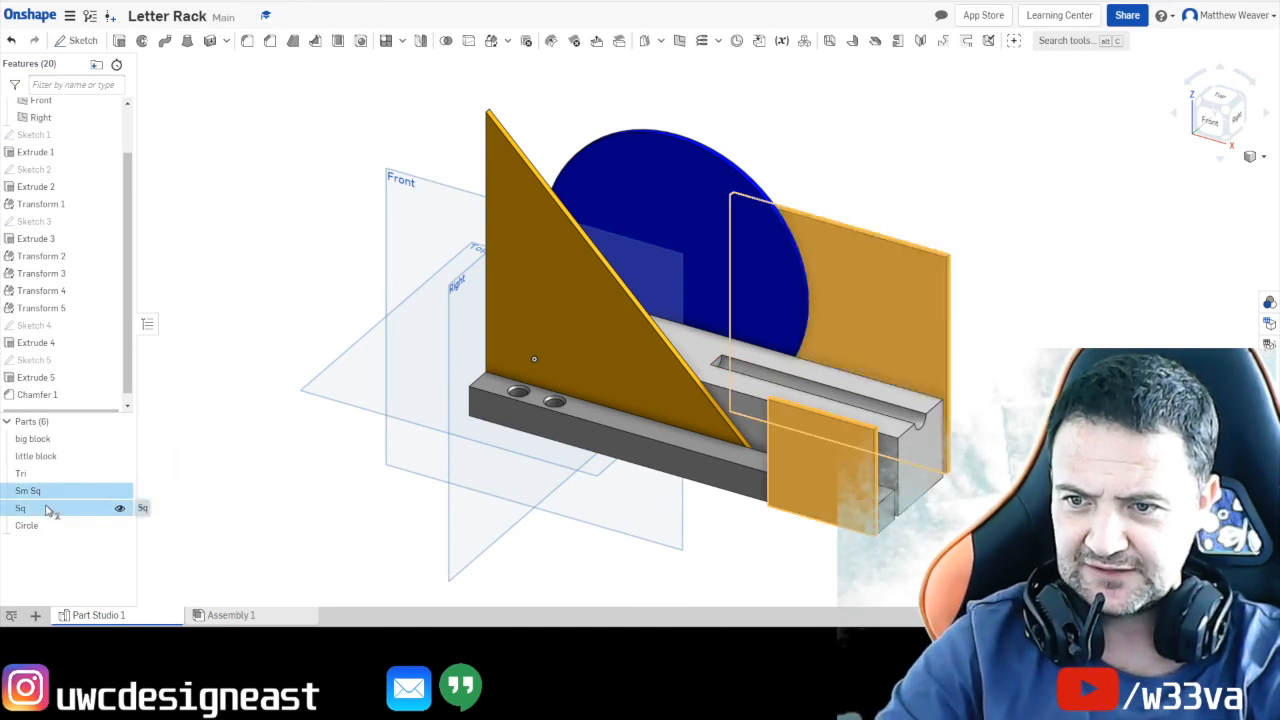
{"action": "right_click", "coordinate": [72, 511]}
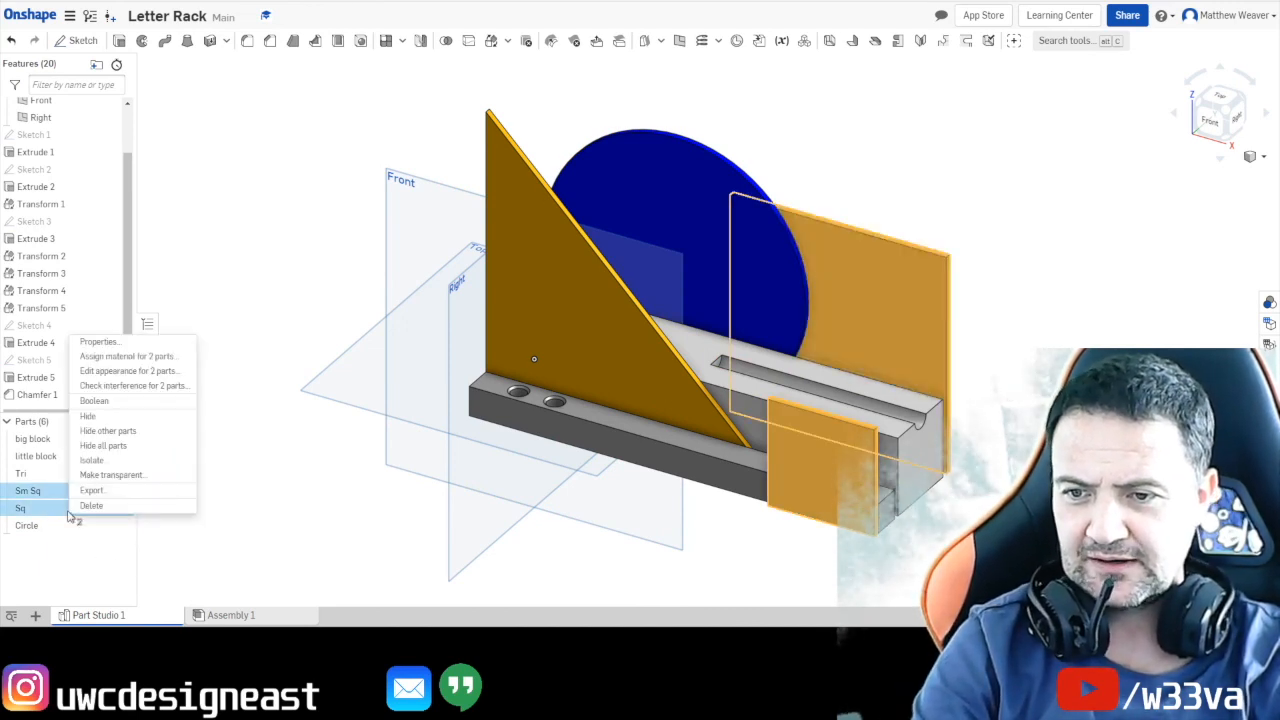
{"action": "left_click", "coordinate": [118, 371]}
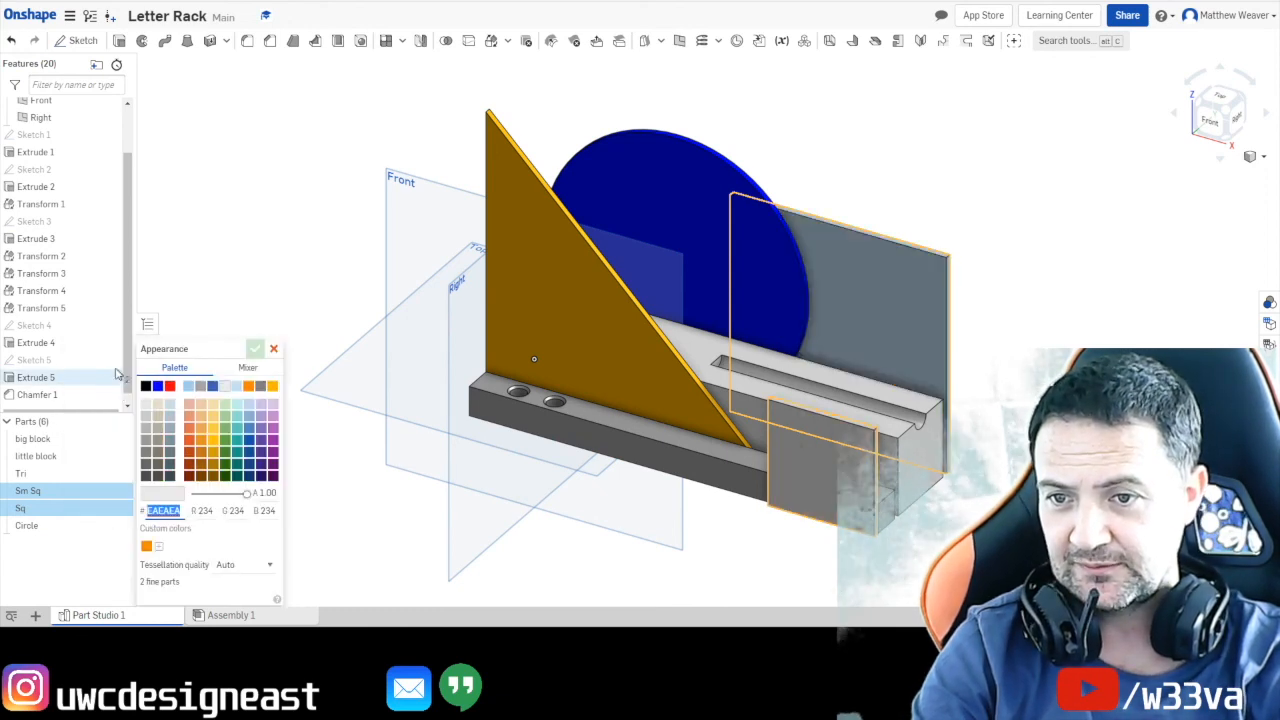
{"action": "left_click", "coordinate": [169, 386]}
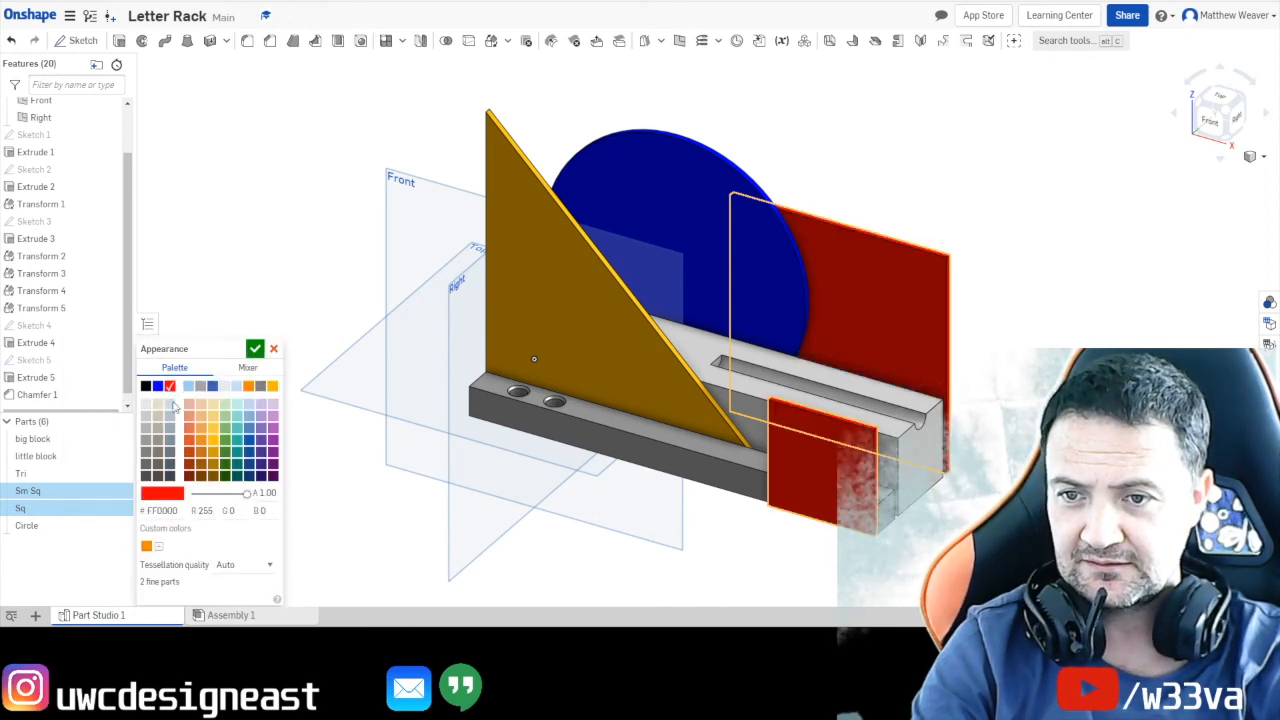
{"action": "left_click", "coordinate": [255, 349]}
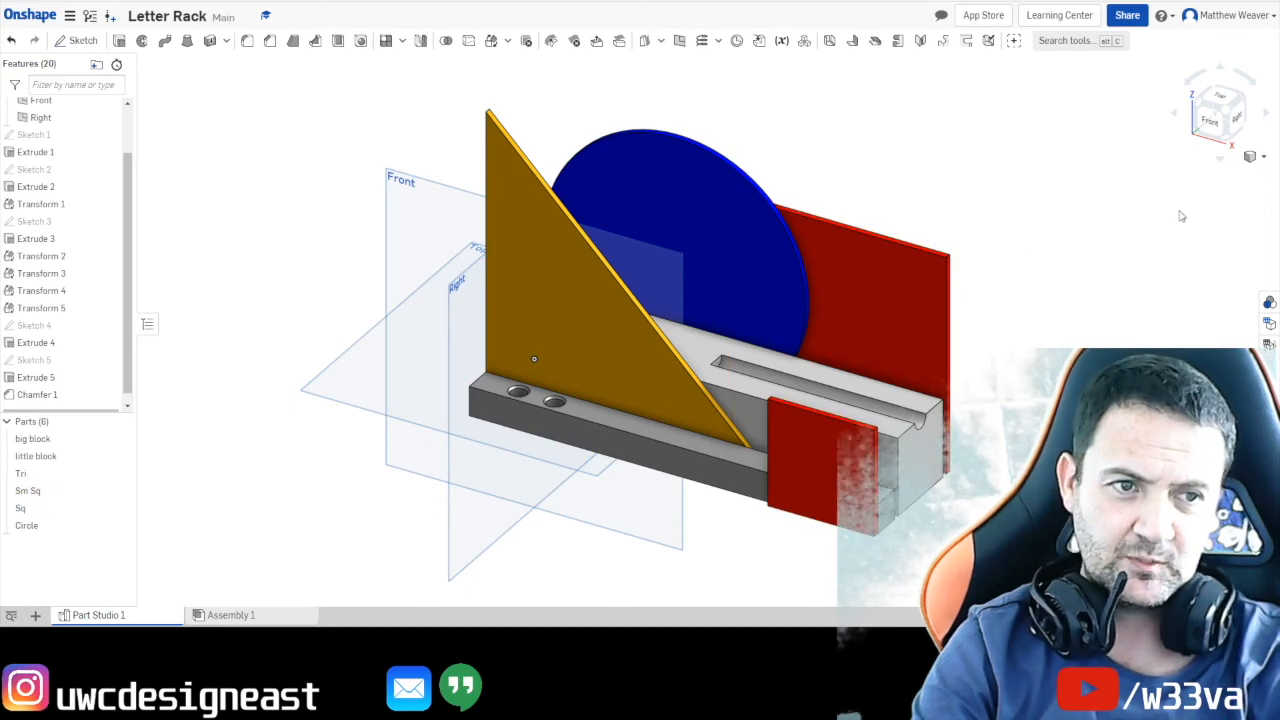
Hide the origin and the Top, Front and Right default planes.
{"action": "left_click", "coordinate": [1224, 123]}
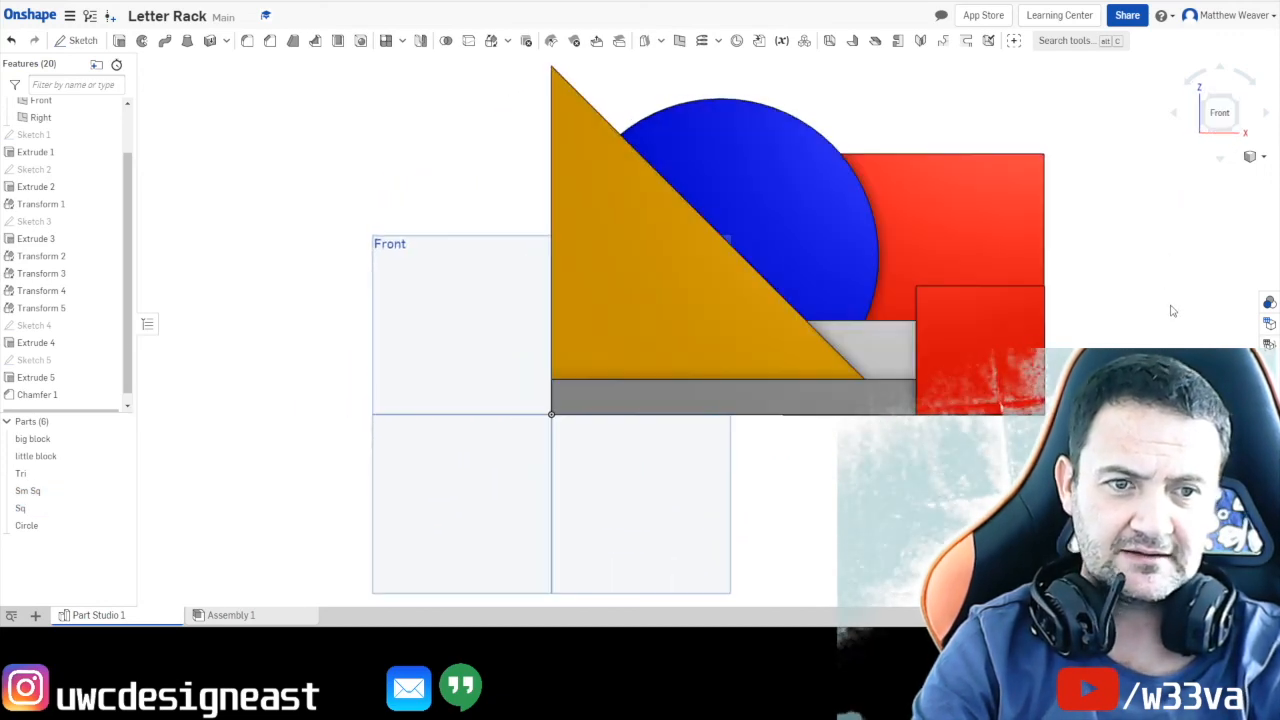
{"action": "middle_click_drag", "start_coordinate": [1172, 269], "coordinate": [1110, 292]}
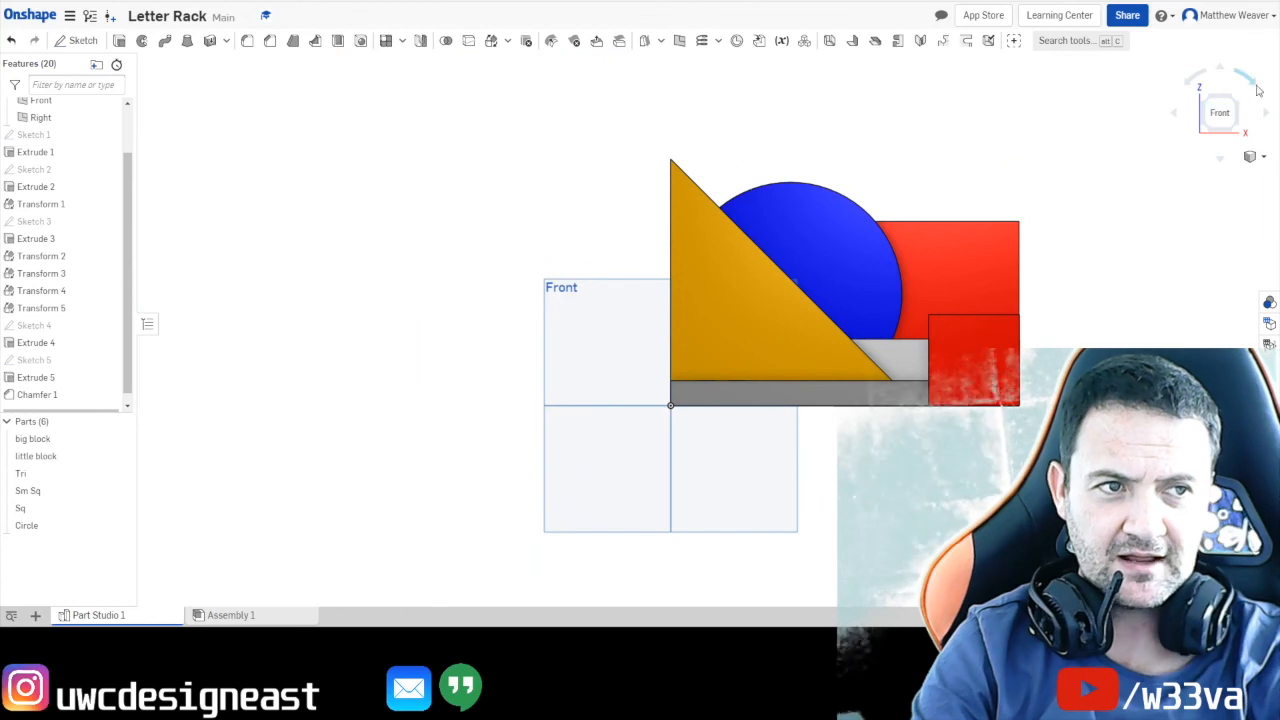
{"action": "left_click", "coordinate": [1238, 103]}
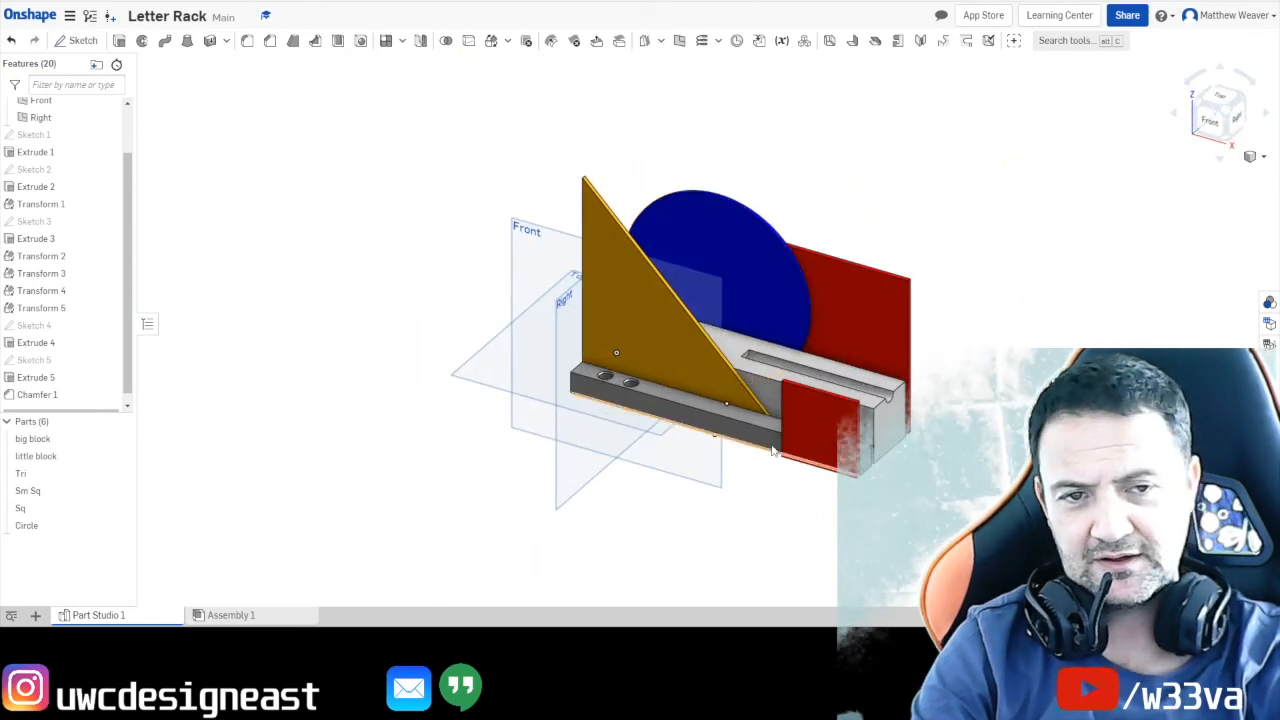
{"action": "scroll", "coordinate": [52, 215], "scroll_direction": "up", "scroll_amount": 2}
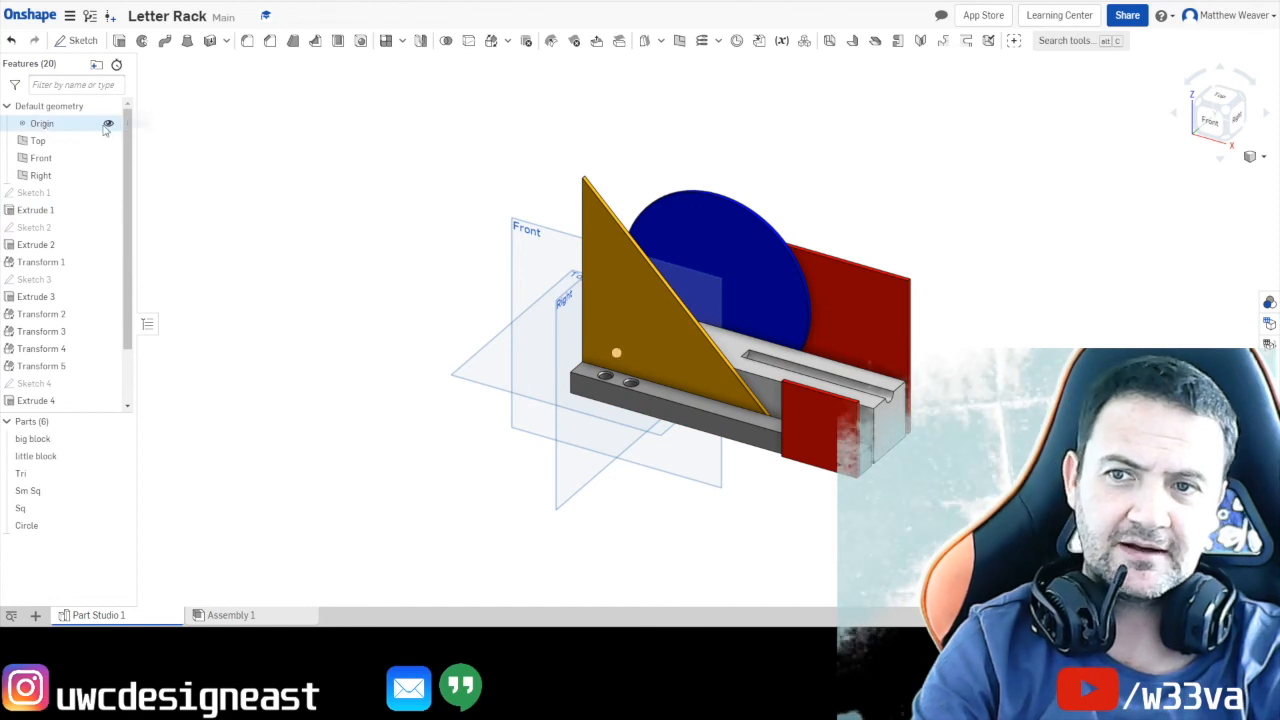
{"action": "left_click", "coordinate": [108, 123]}
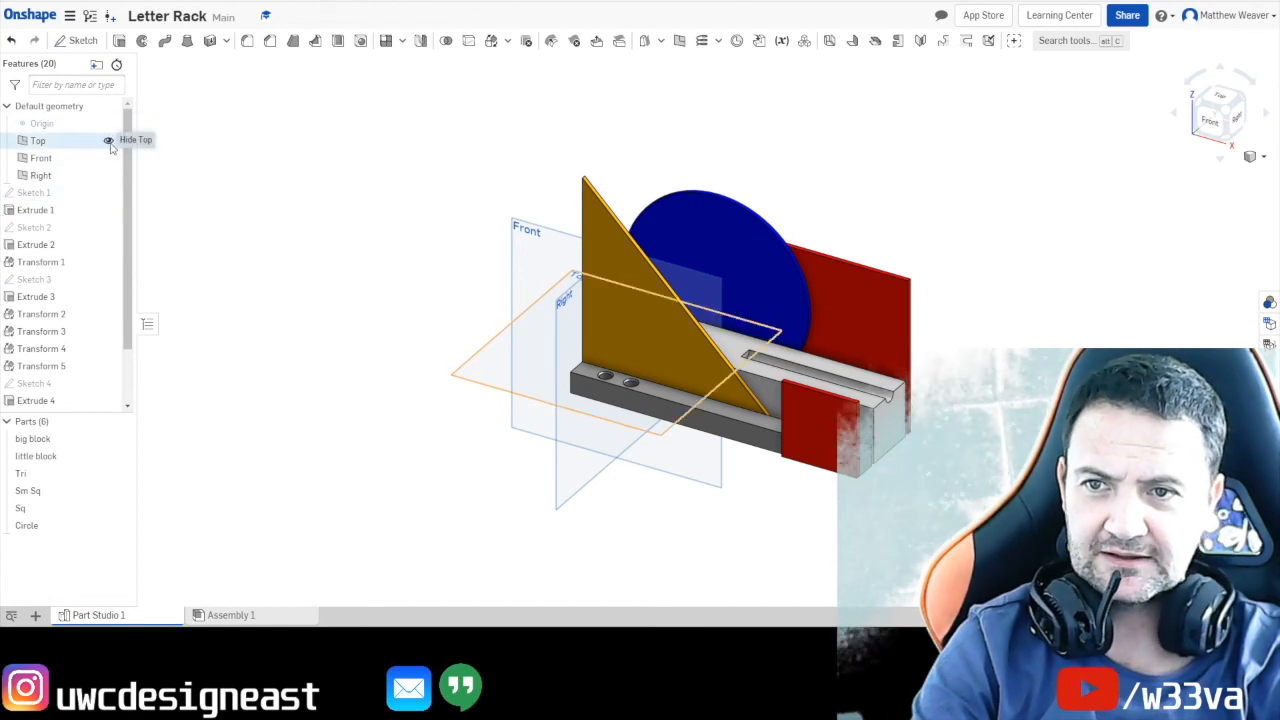
{"action": "left_click", "coordinate": [108, 140]}
{"action": "left_click", "coordinate": [108, 158]}
{"action": "left_click", "coordinate": [108, 175]}
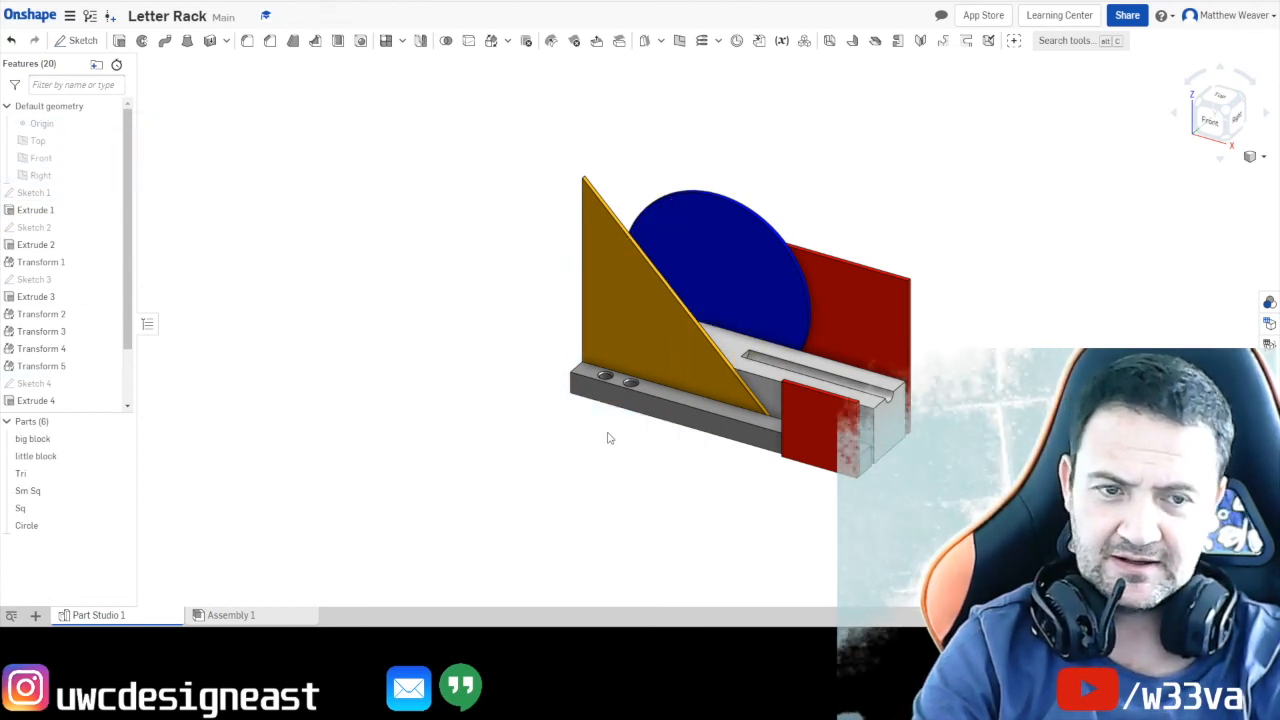
{"action": "scroll", "coordinate": [590, 360], "scroll_direction": "up", "scroll_amount": 5}
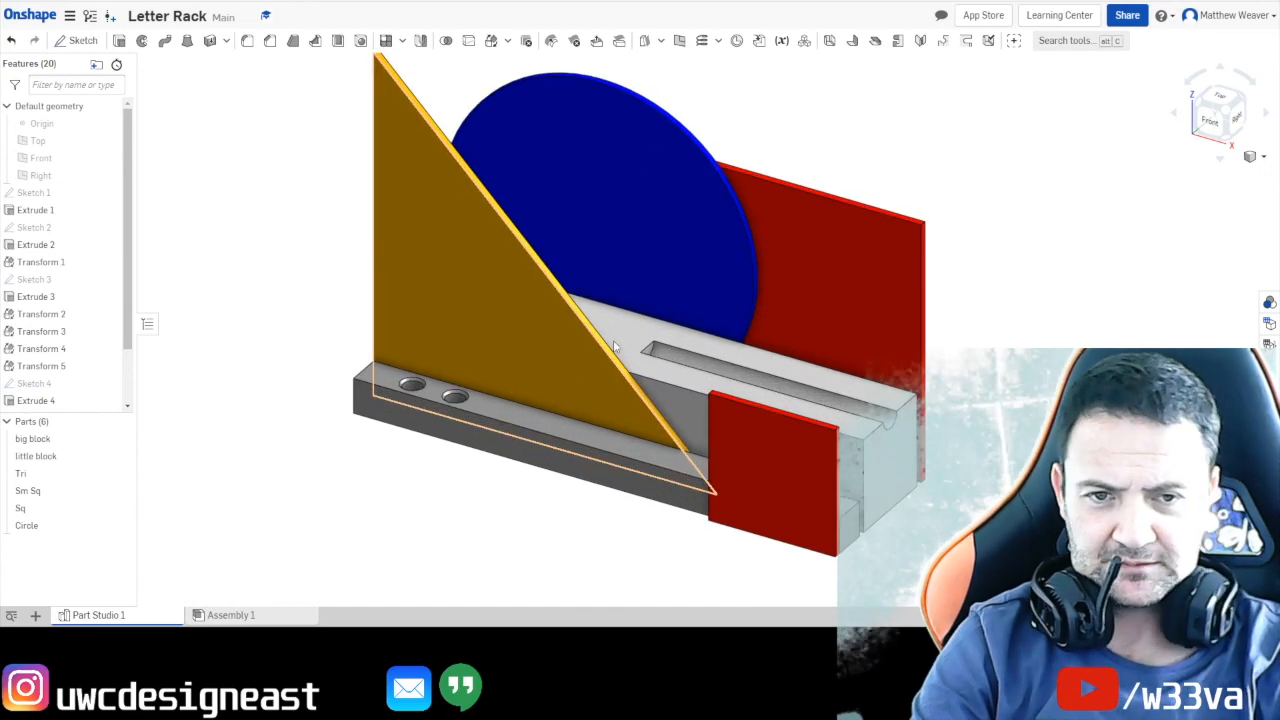
{"action": "middle_click_drag", "start_coordinate": [637, 338], "coordinate": [659, 355]}
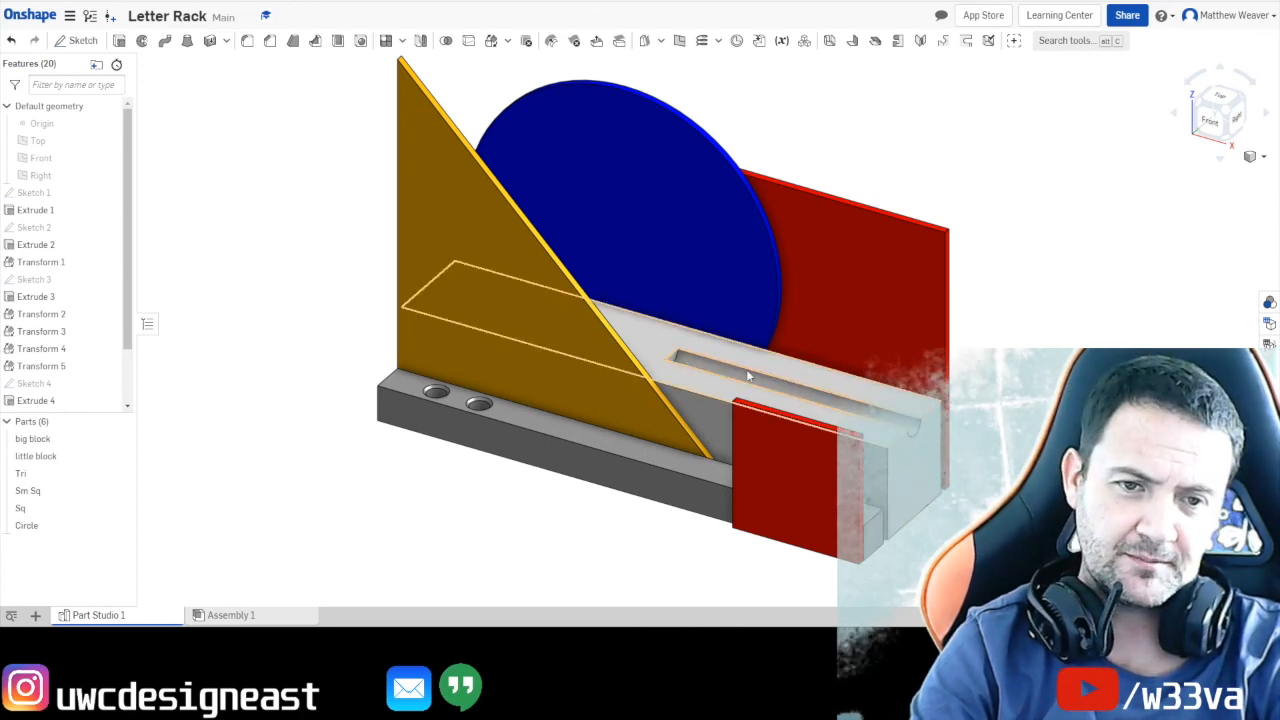
{"action": "scroll", "coordinate": [840, 423], "scroll_direction": "up", "scroll_amount": 1}
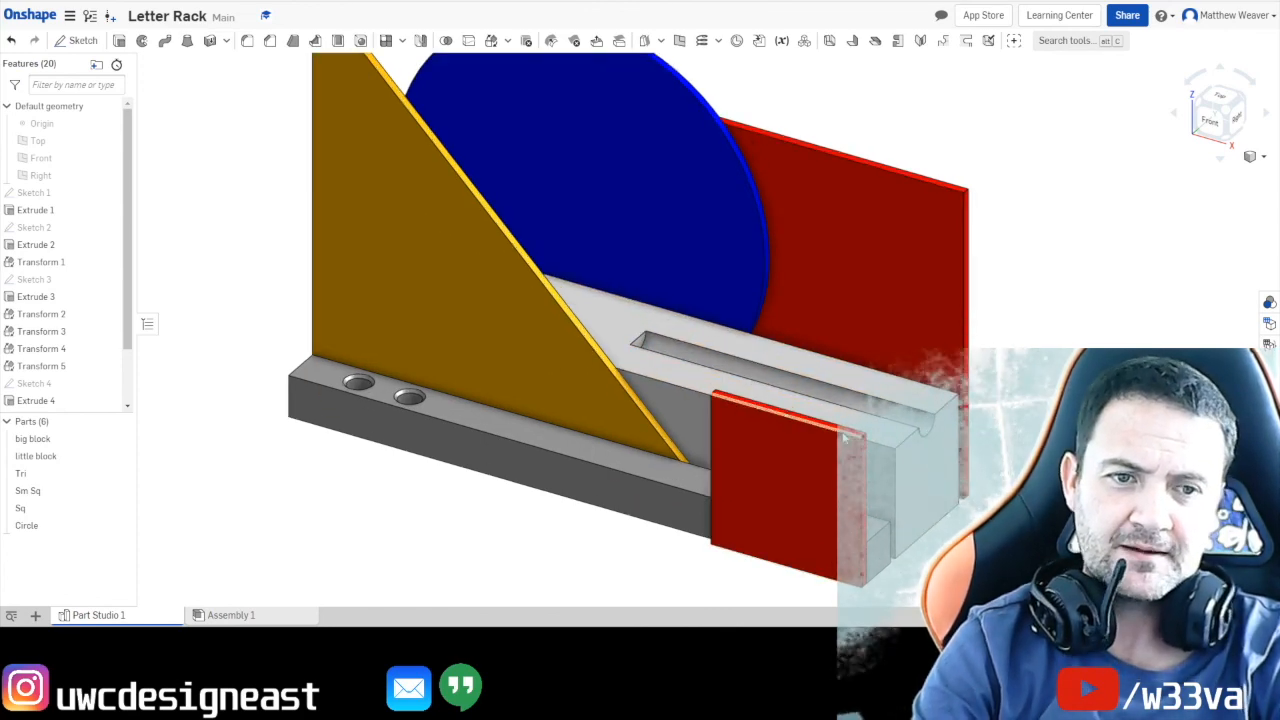
{"action": "scroll", "coordinate": [840, 423], "scroll_direction": "down", "scroll_amount": 2}
{"action": "middle_click_drag", "start_coordinate": [835, 414], "coordinate": [865, 426]}
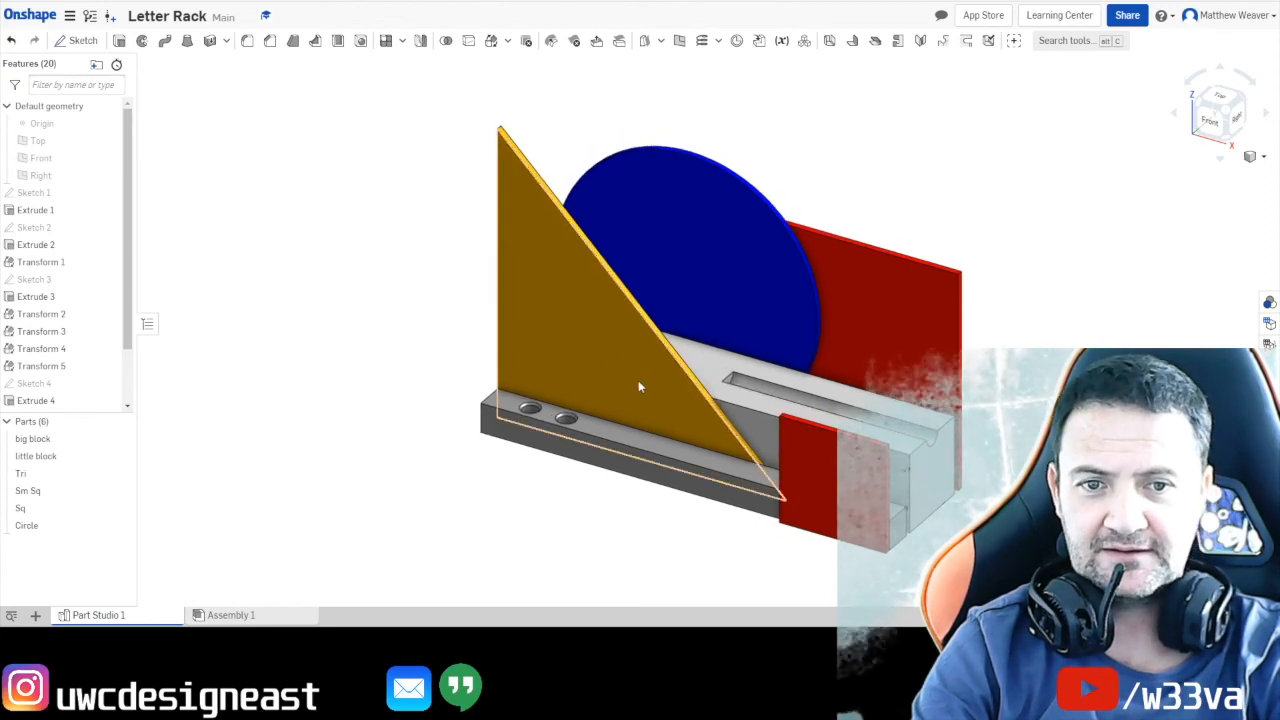